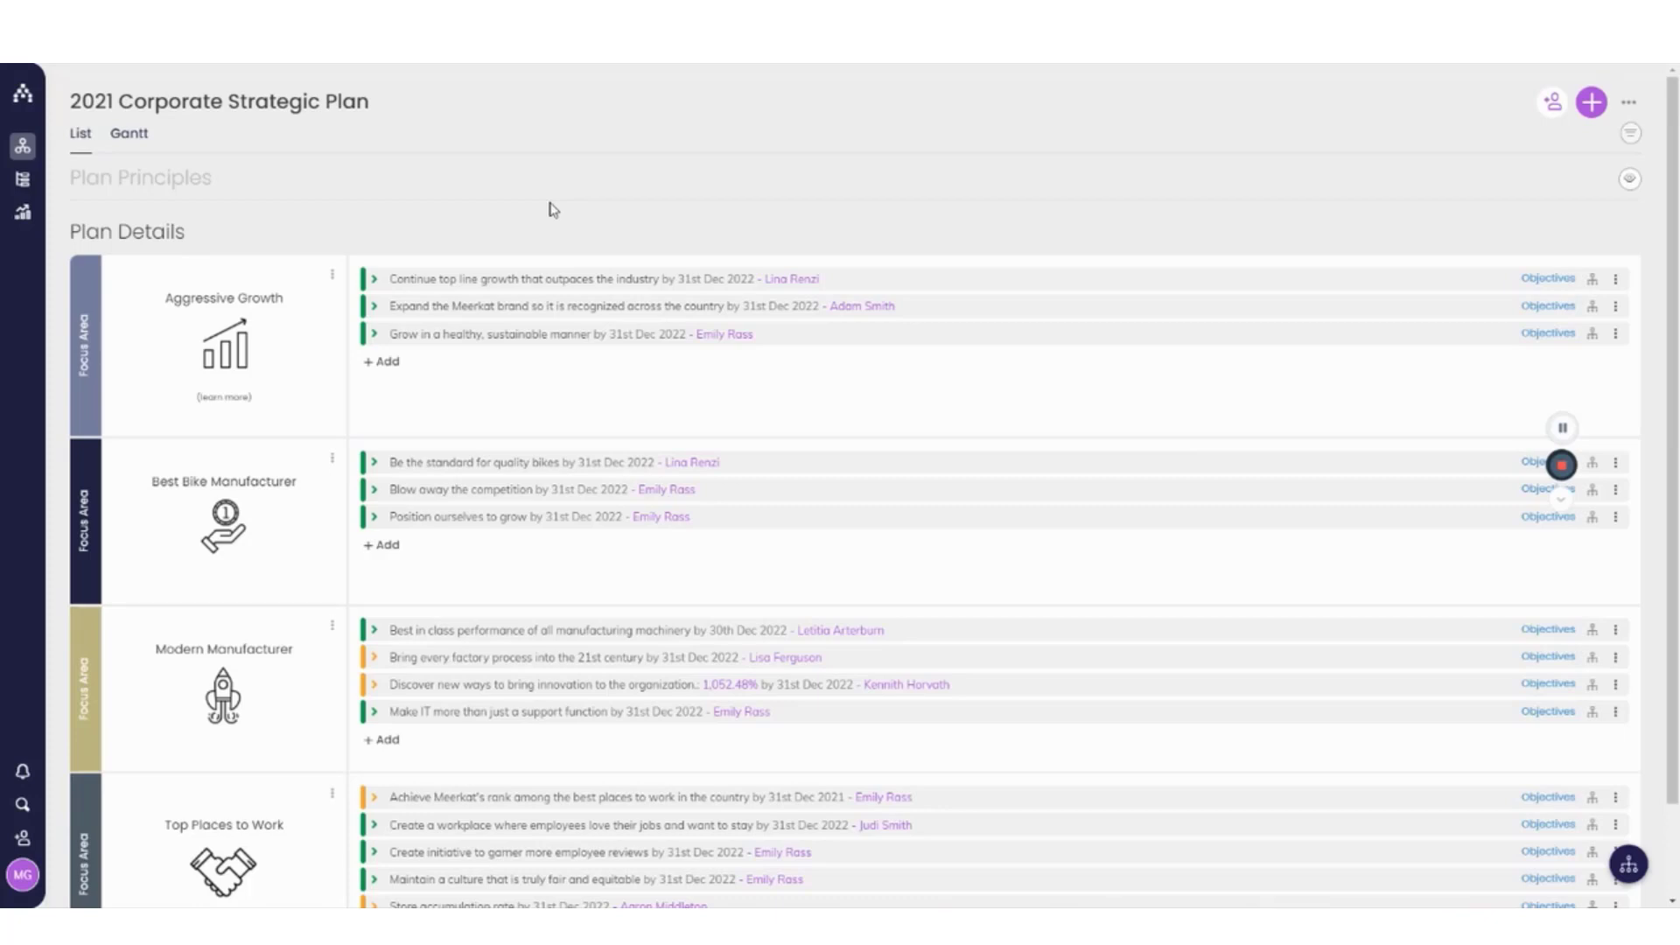
- Open the Engagement report in the tracking area and set its scope to the entire organization
{"action": "left_click", "coordinate": [23, 212]}
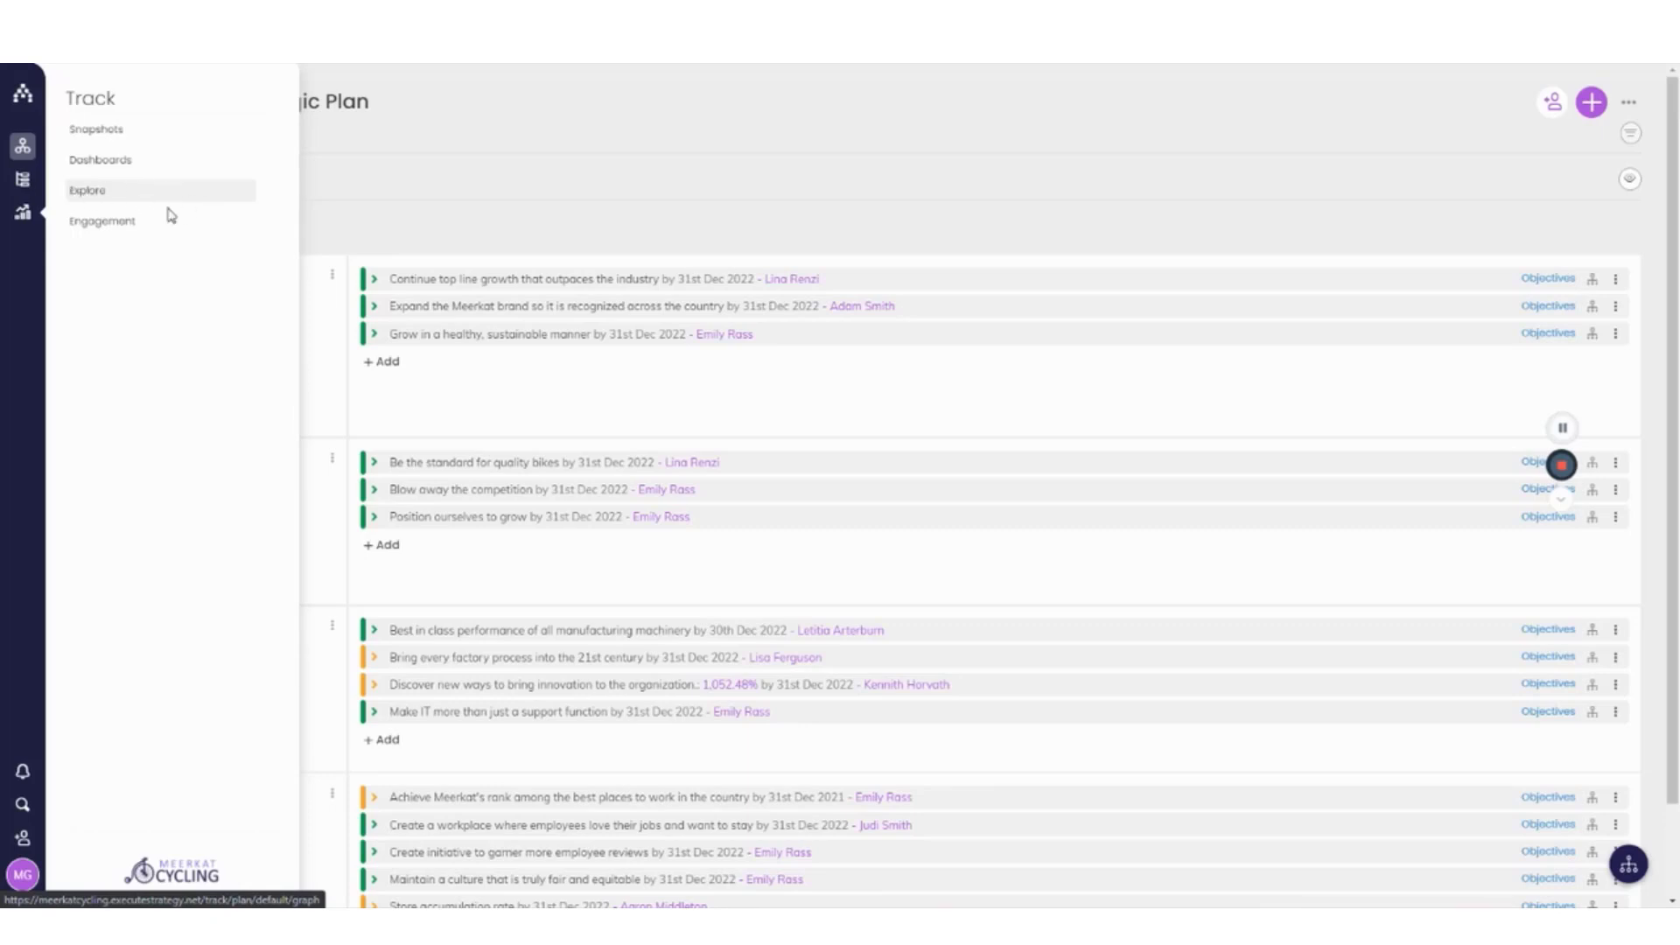
{"action": "left_click", "coordinate": [136, 222]}
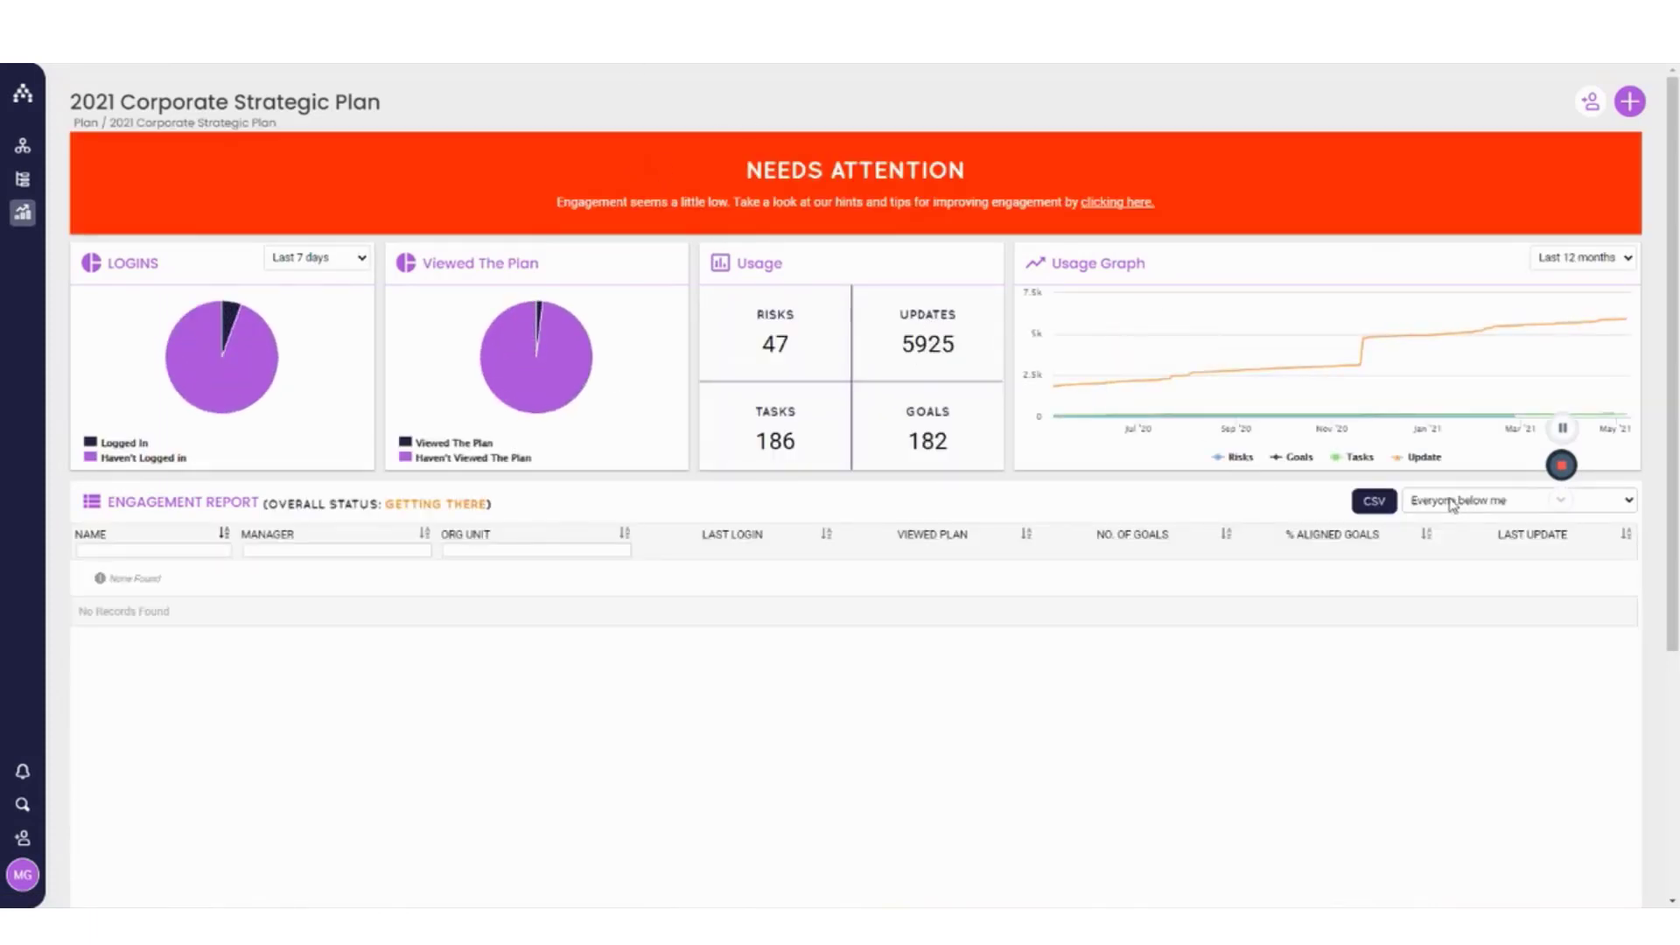
{"action": "left_click", "coordinate": [1444, 504]}
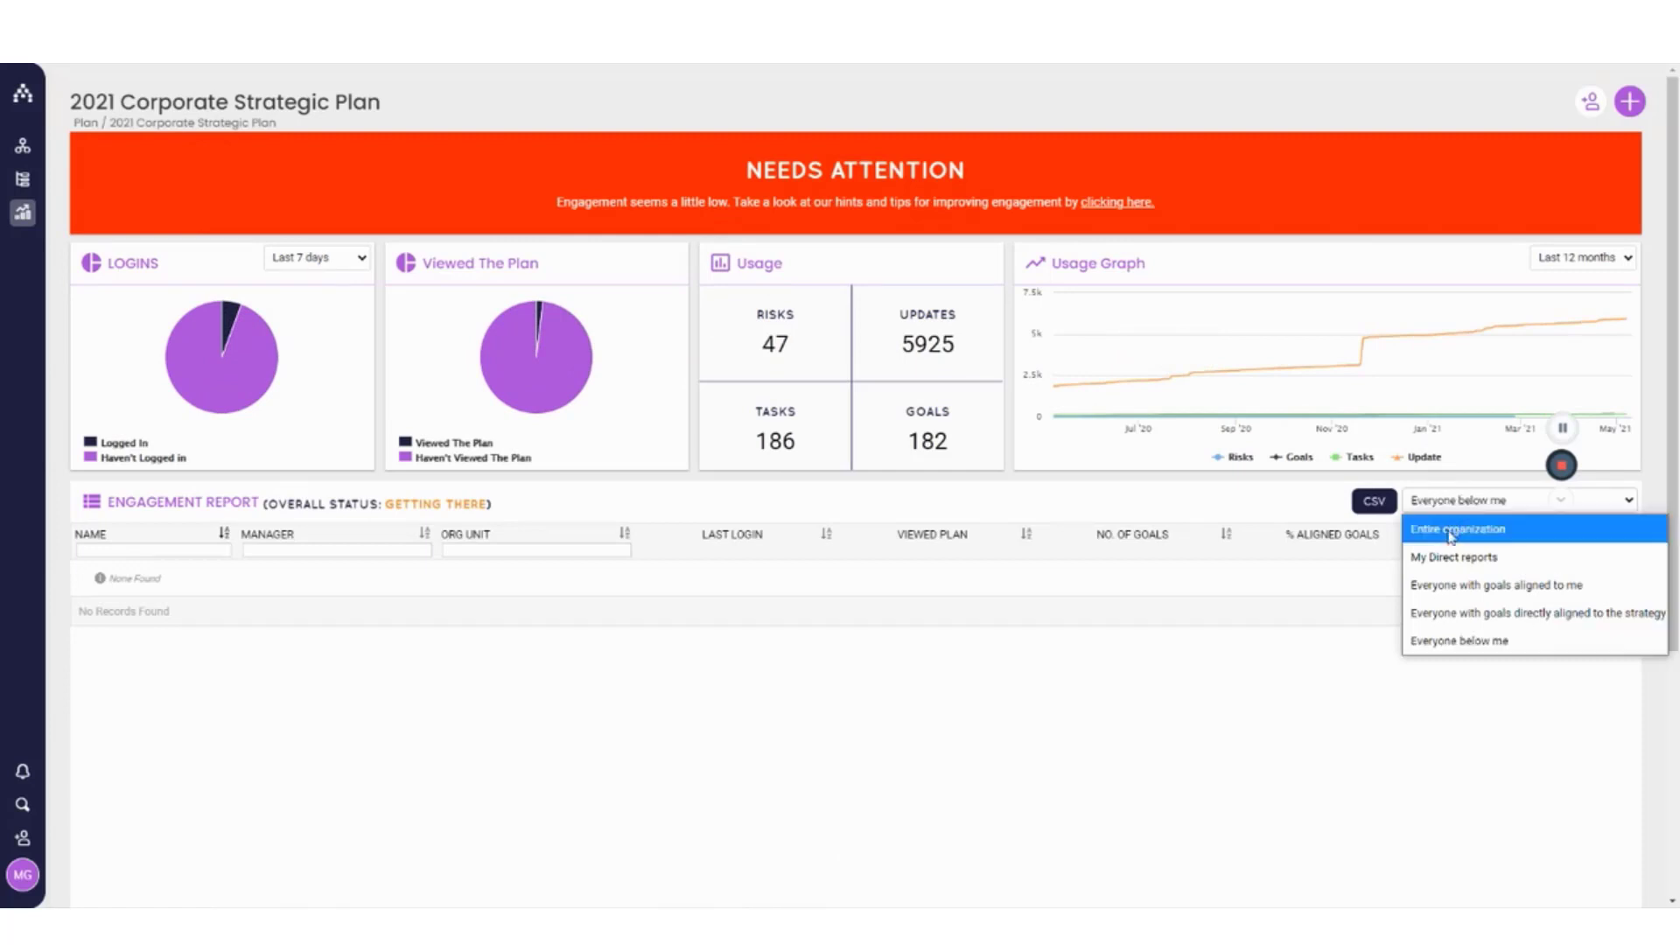
{"action": "left_click", "coordinate": [1446, 534]}
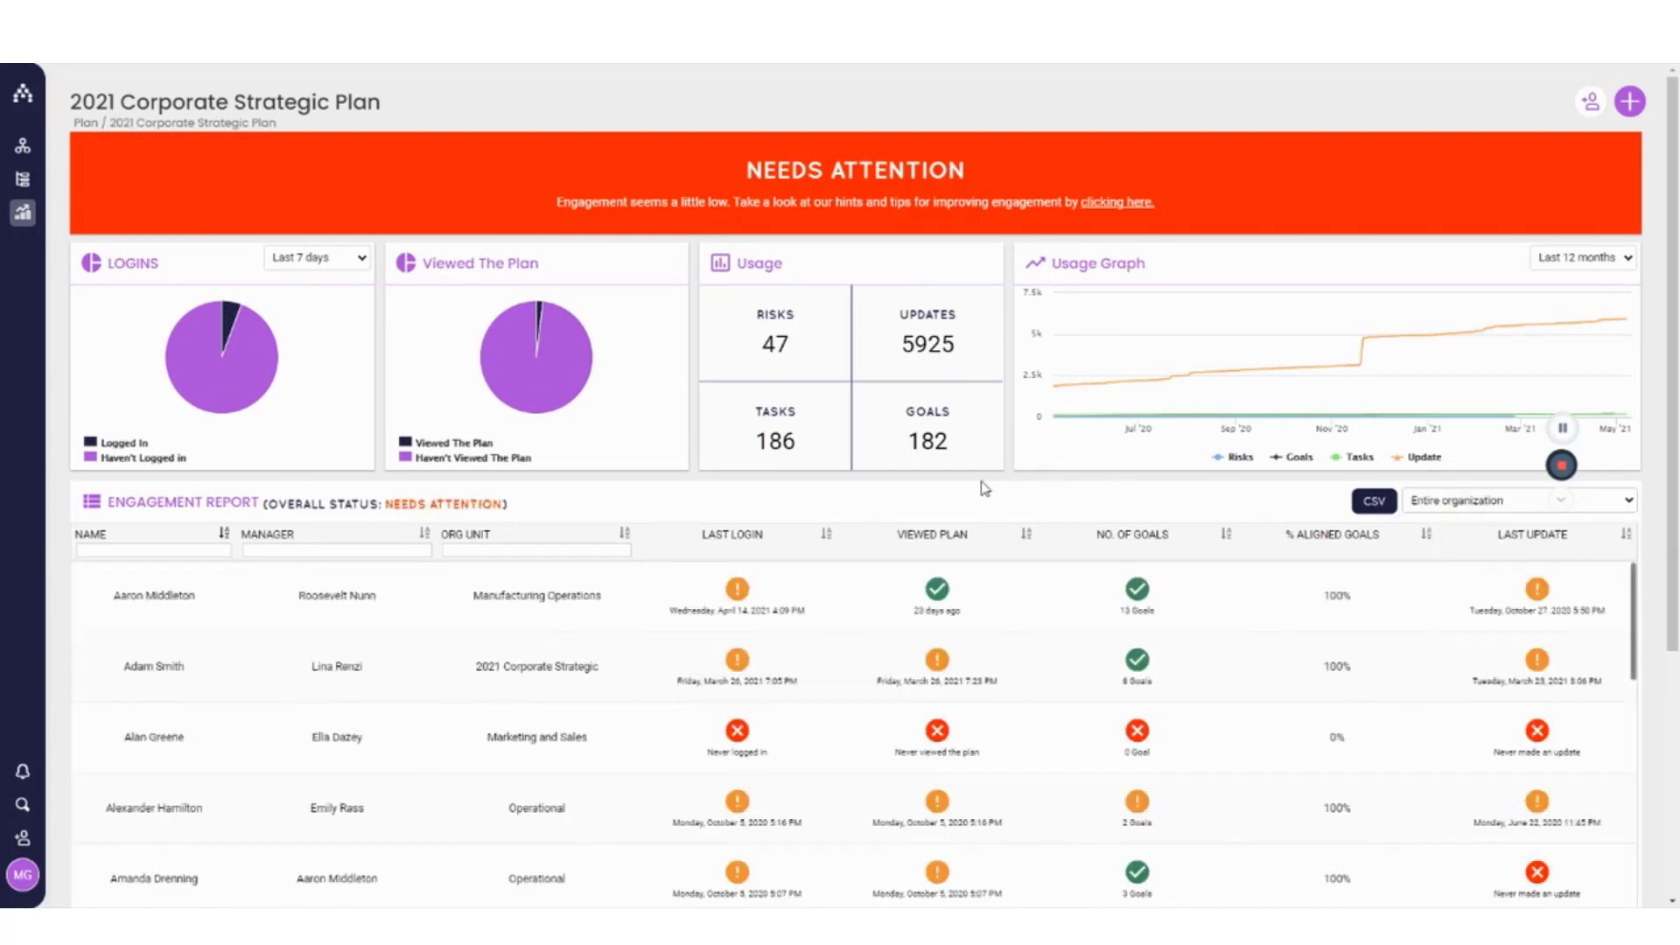
- Sort the engagement report by last login with the most recent logins first
{"action": "scroll", "coordinate": [984, 488], "scroll_direction": "down", "scroll_amount": 1}
{"action": "left_click", "coordinate": [739, 447]}
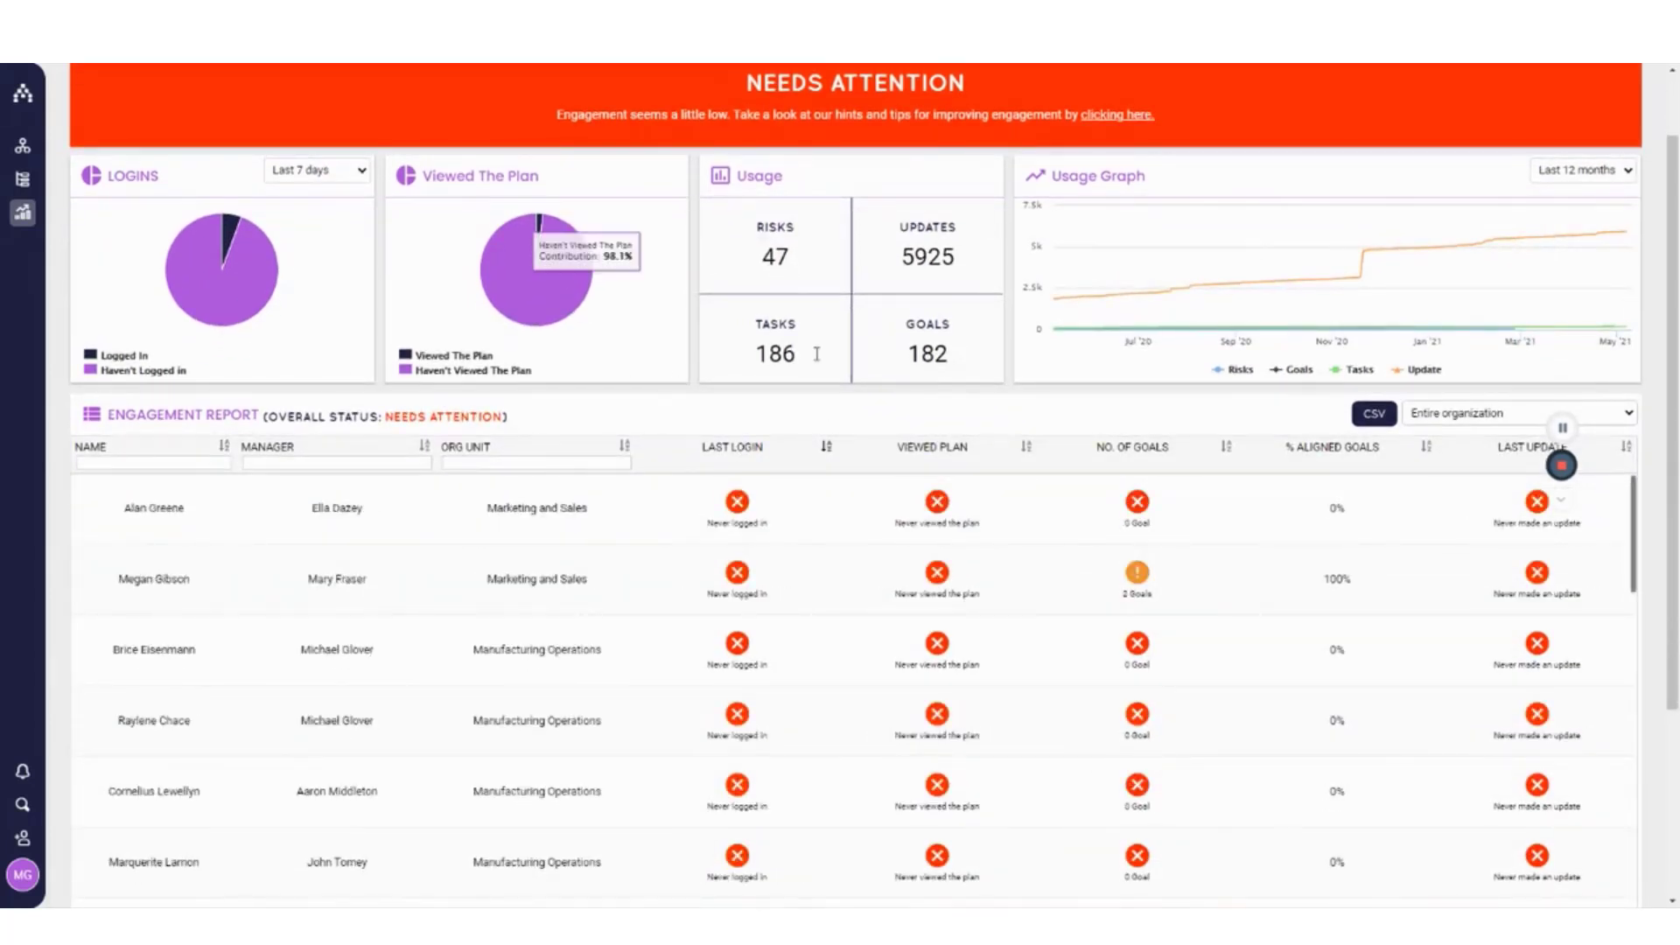
{"action": "left_click", "coordinate": [739, 447]}
{"action": "scroll", "coordinate": [503, 389], "scroll_direction": "up", "scroll_amount": 1}
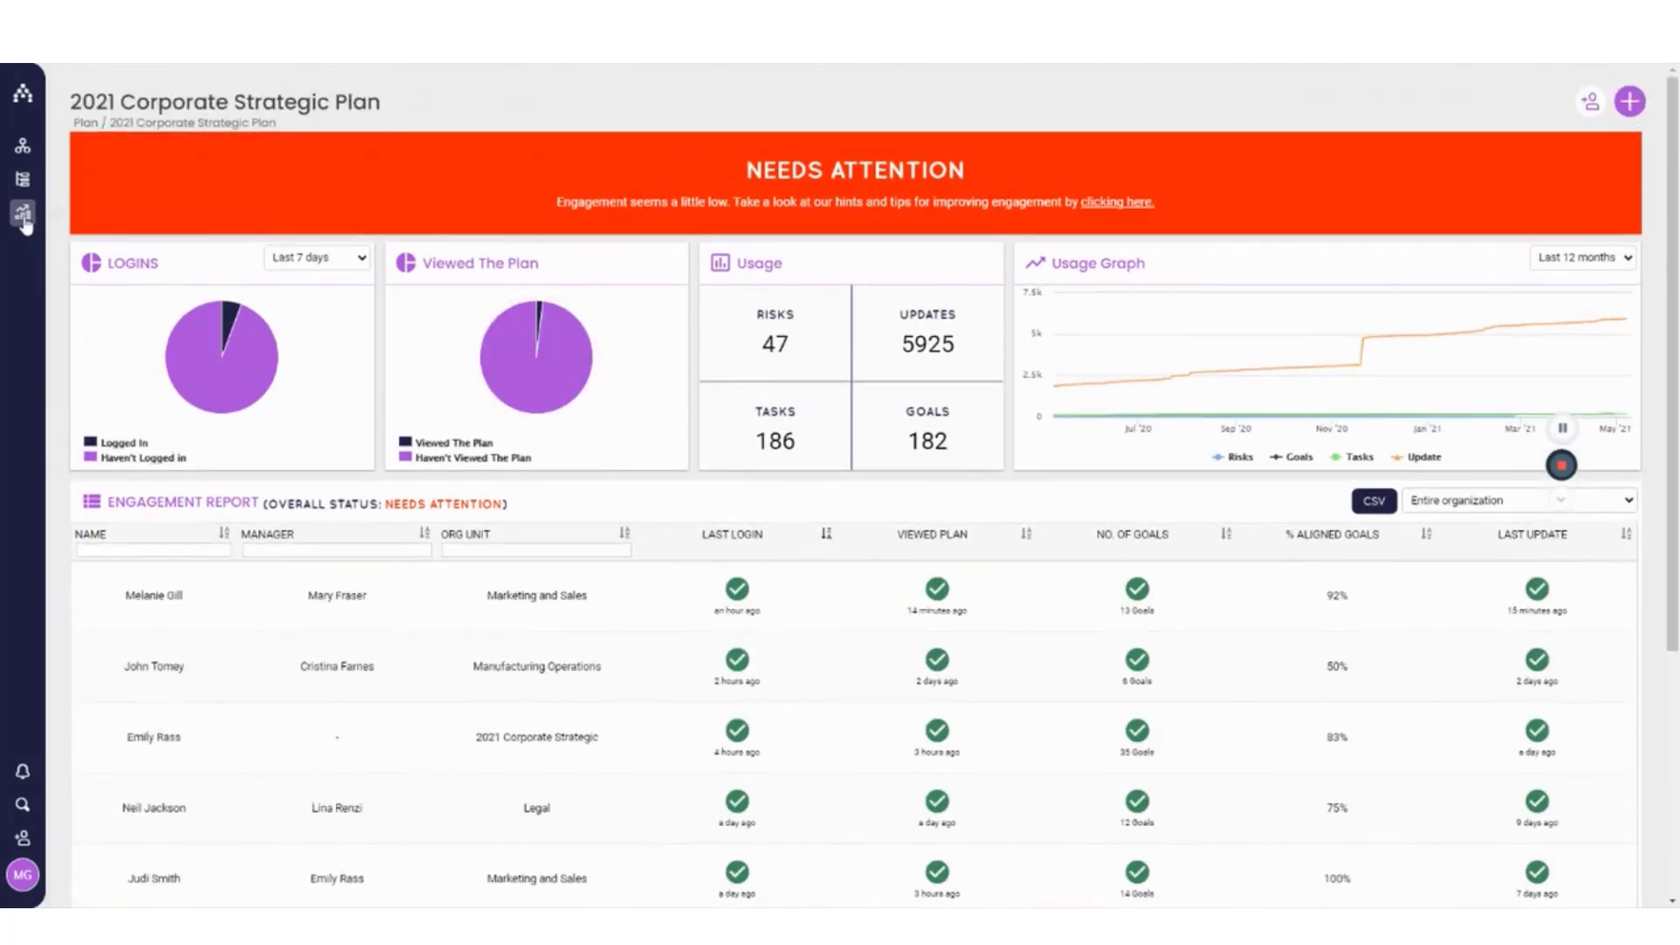
- Open the Snapshots page and view the lists of shared snapshots and own snapshots
{"action": "mouse_move", "coordinate": [24, 226]}
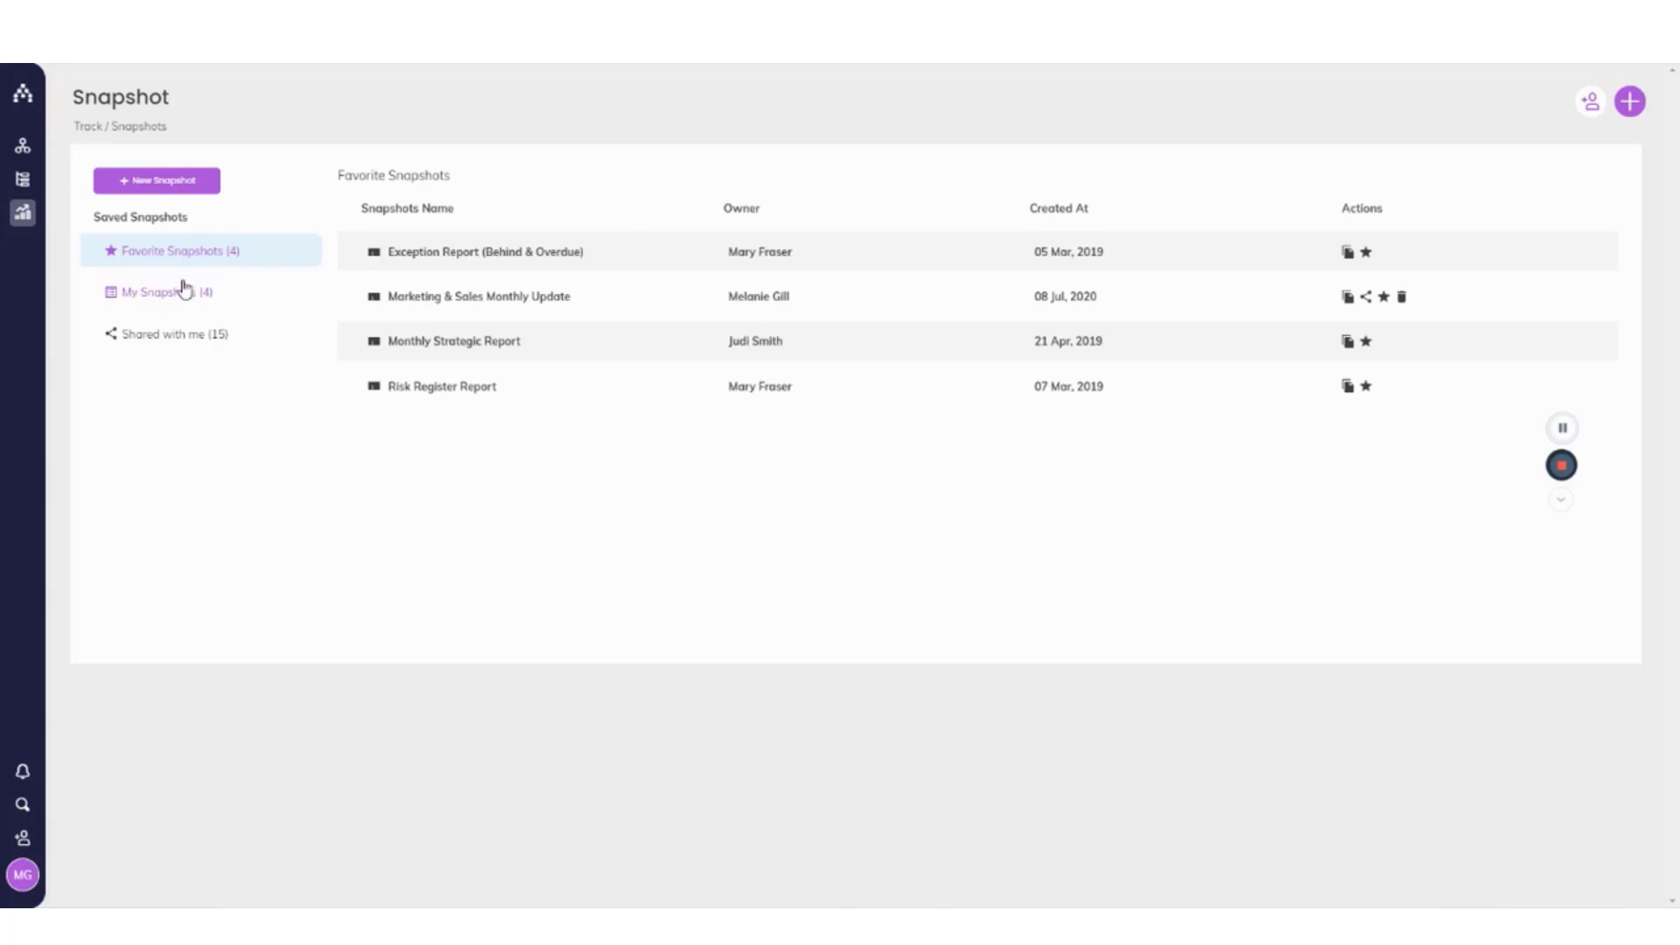
{"action": "left_click", "coordinate": [225, 336]}
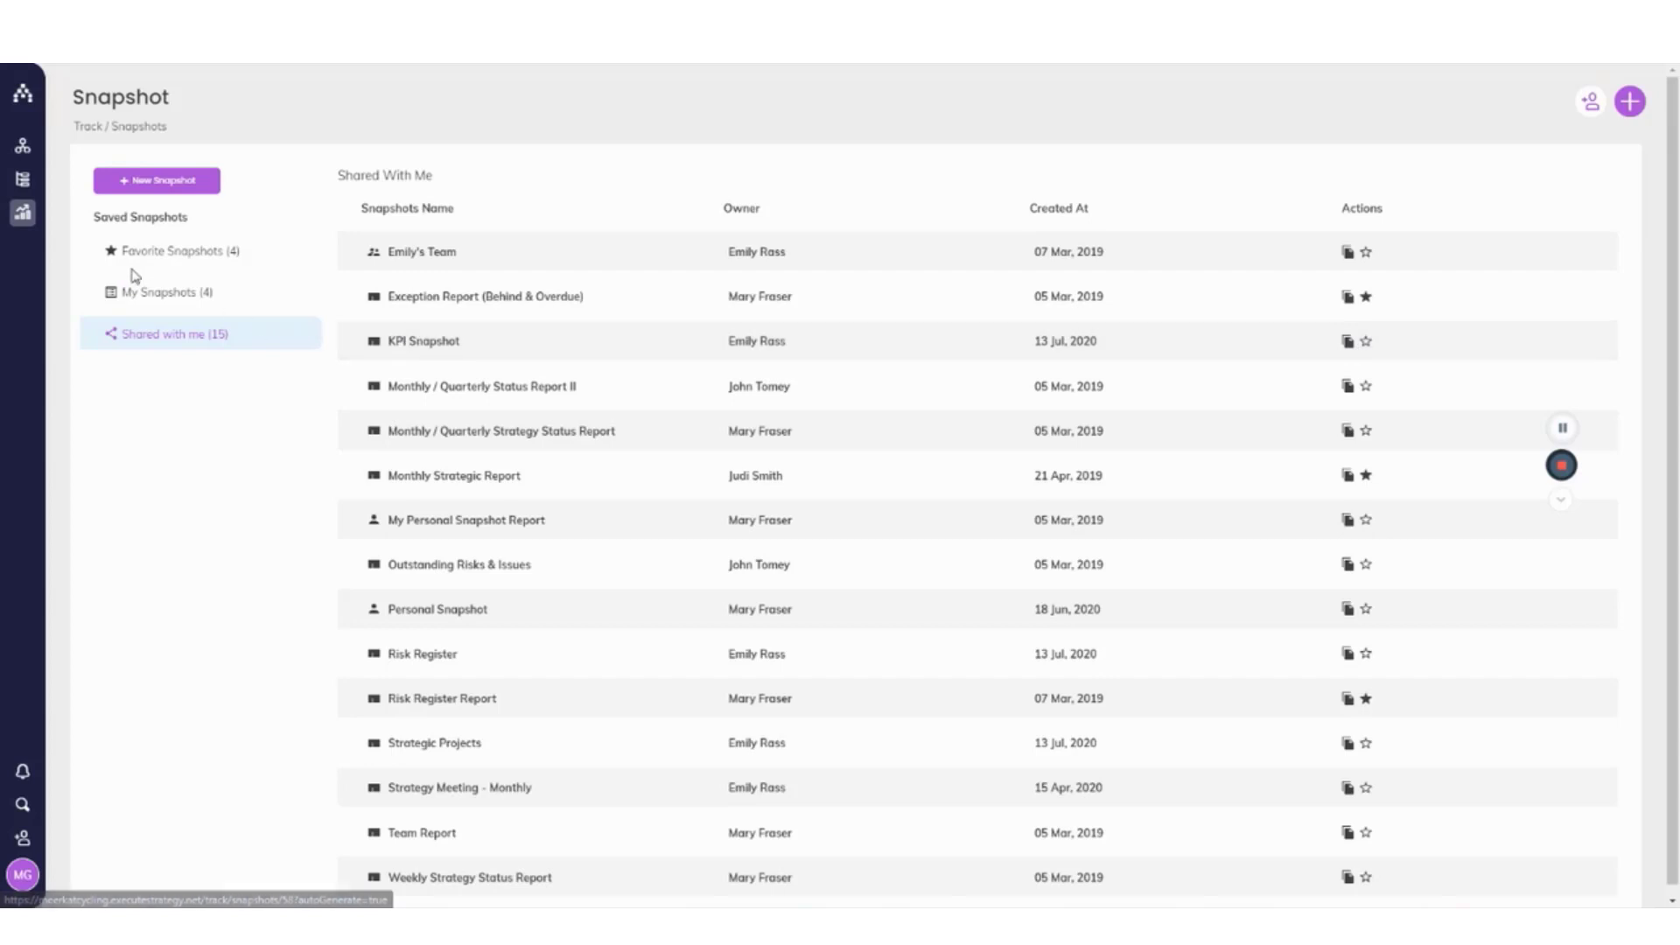
{"action": "left_click", "coordinate": [162, 292]}
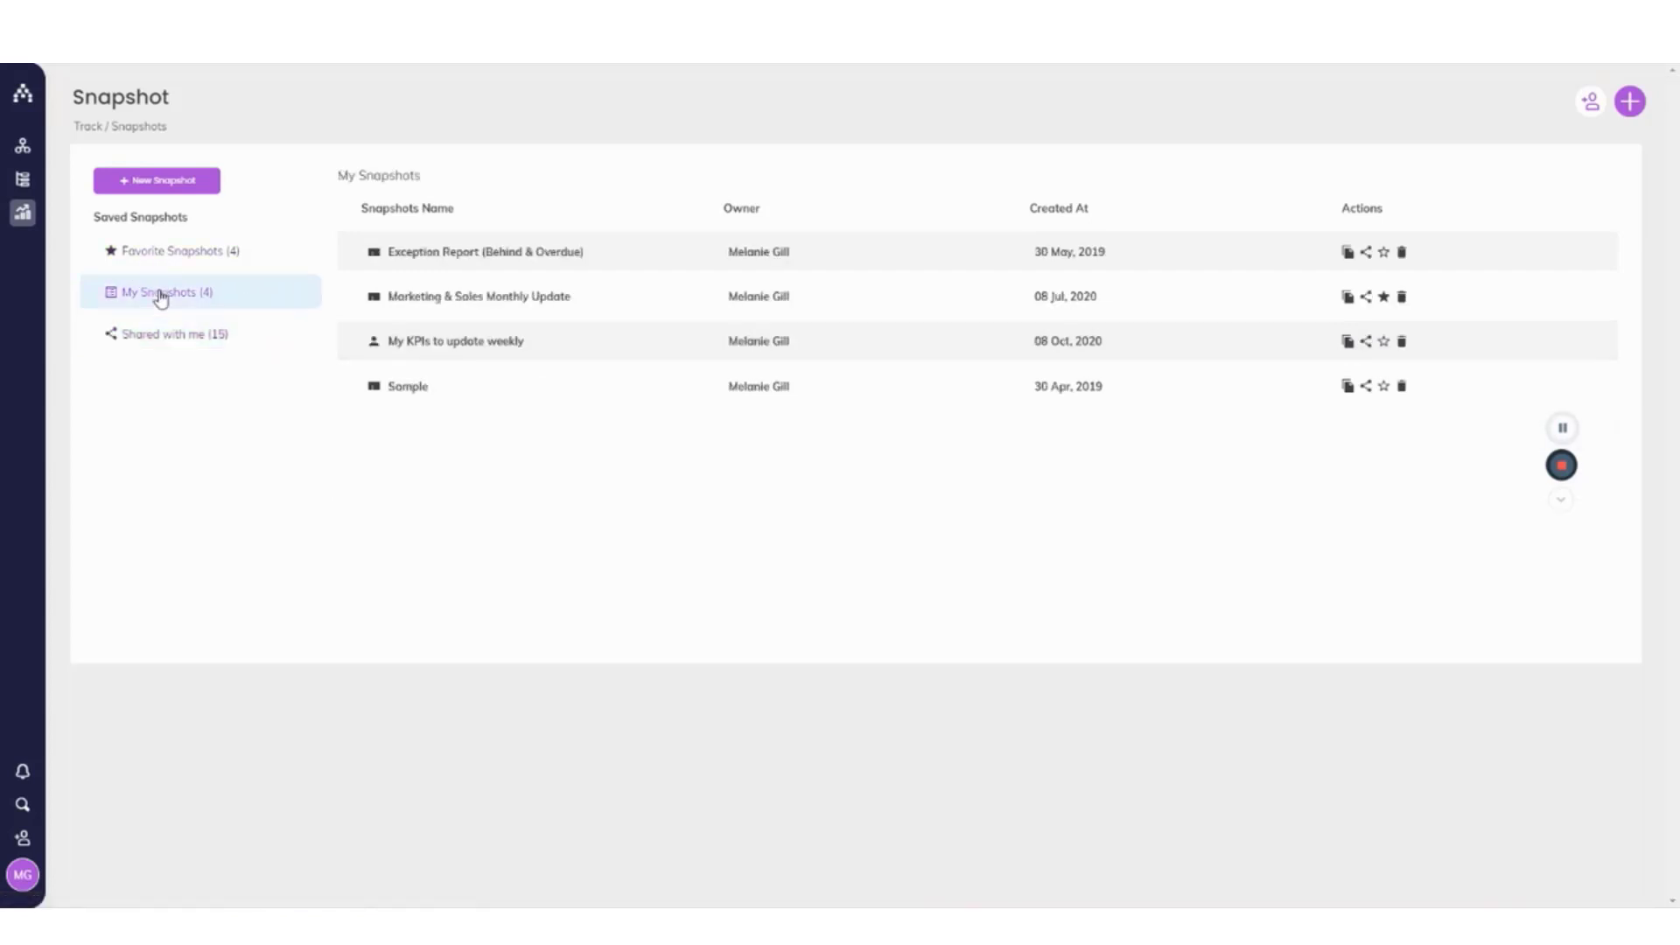
- Try sharing the Marketing & Sales Monthly Update snapshot with one specific employee as co-owner, and close the sharing settings without applying
{"action": "left_click", "coordinate": [1367, 298]}
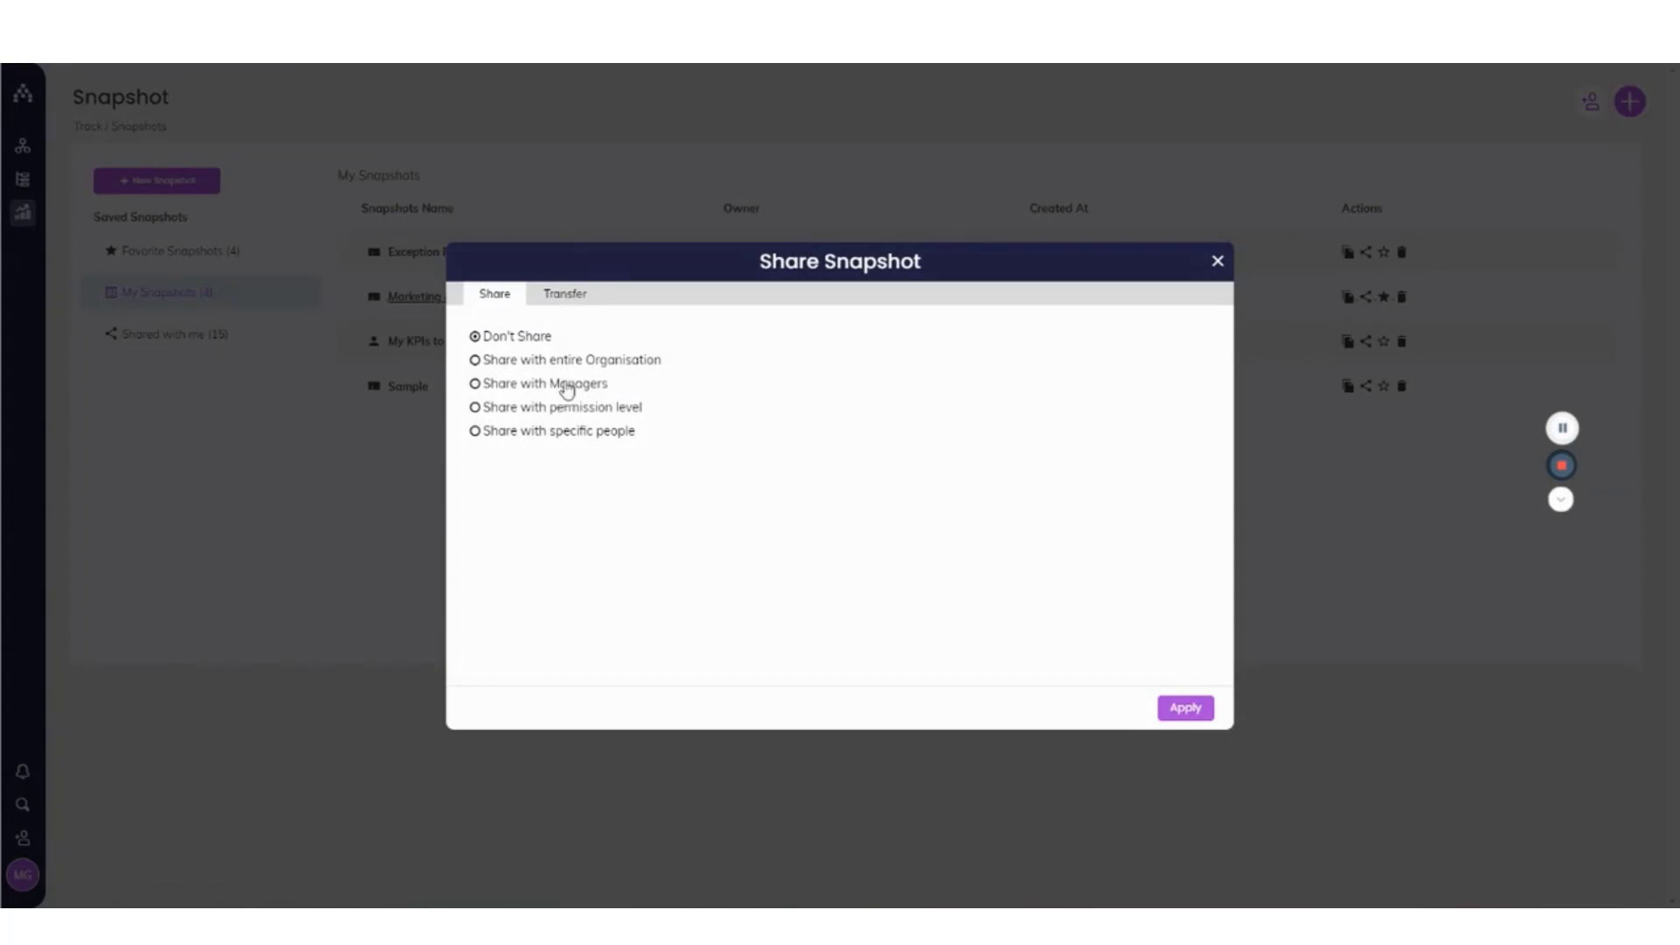
{"action": "left_click", "coordinate": [568, 433]}
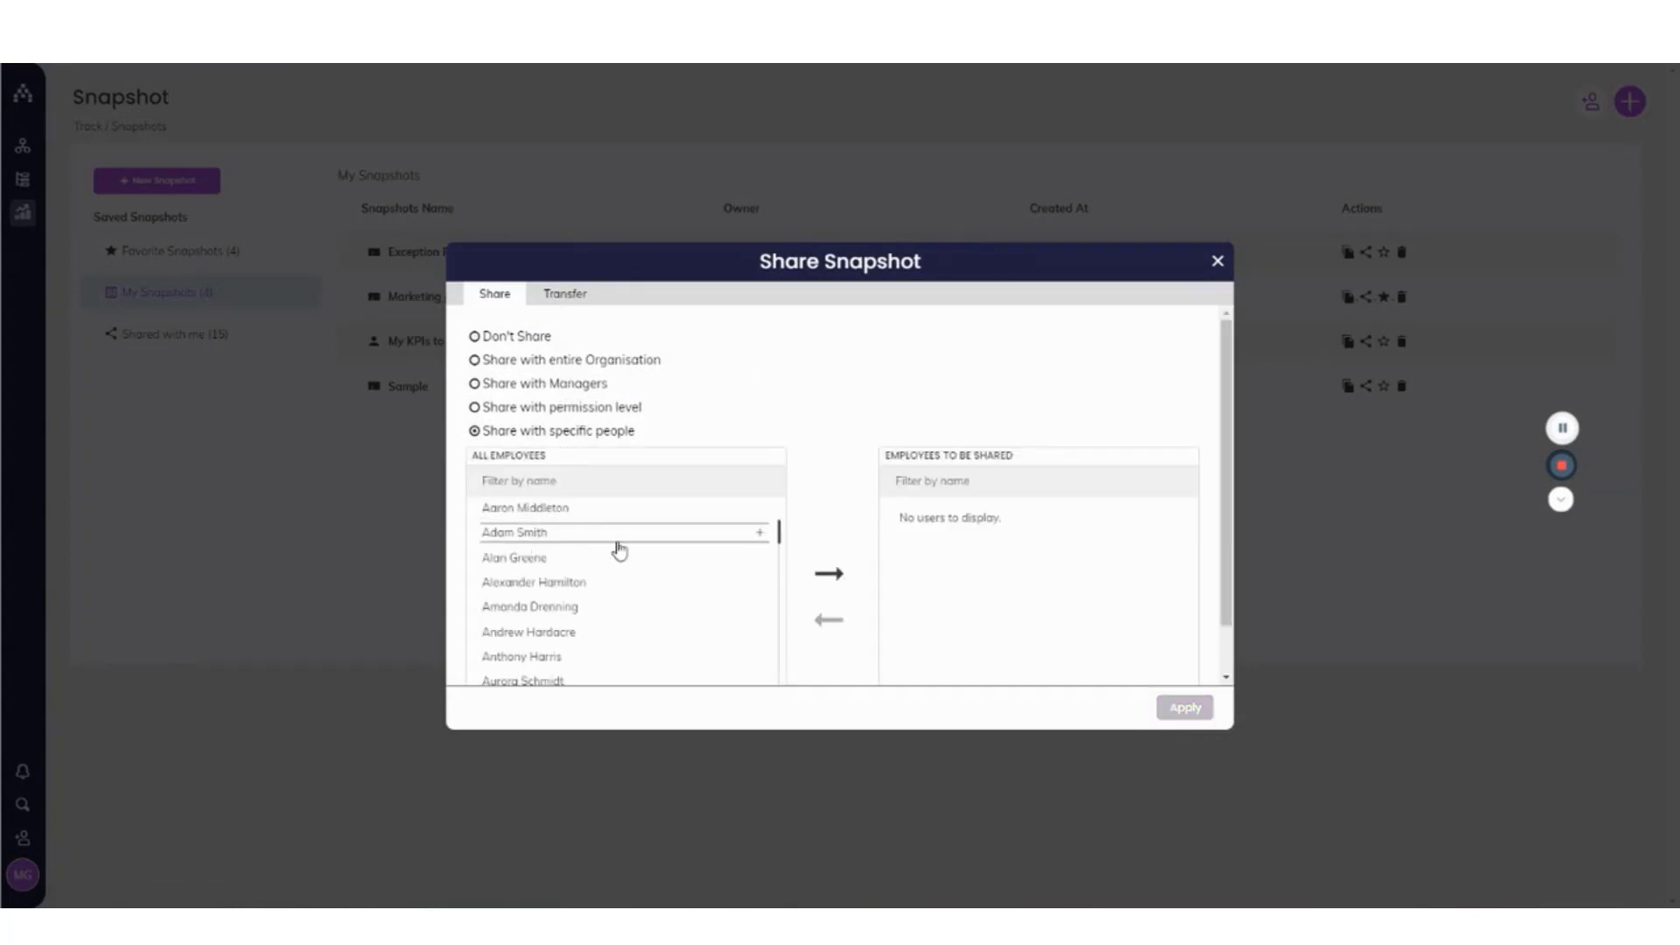
{"action": "left_click", "coordinate": [526, 534]}
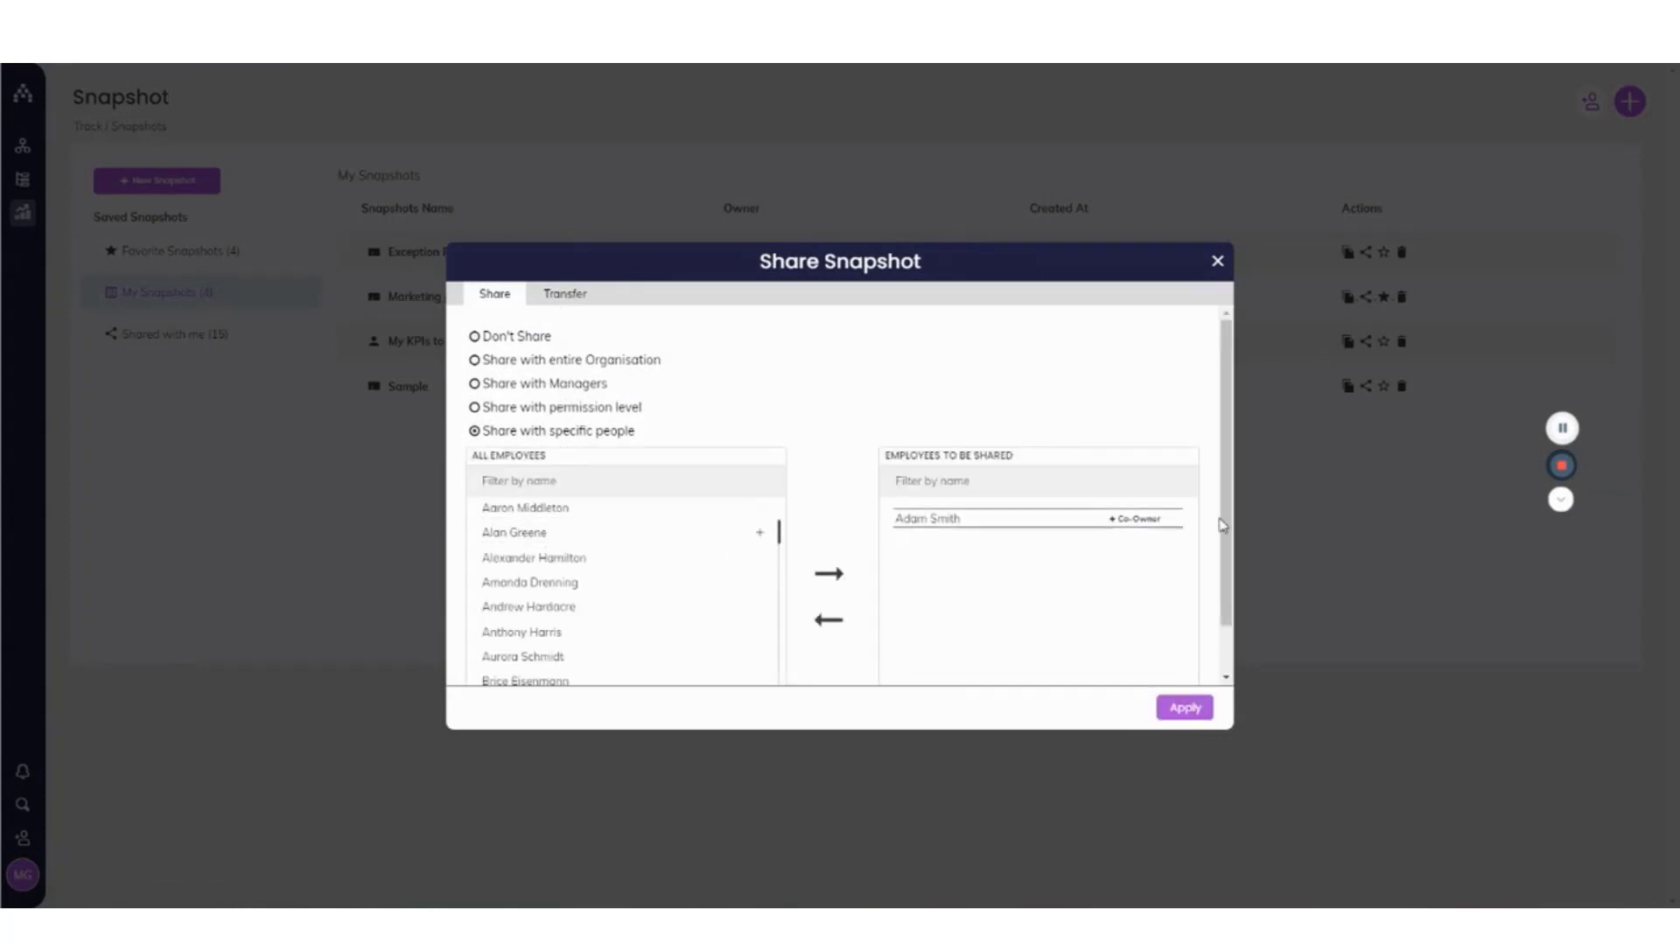
{"action": "left_click", "coordinate": [1137, 522]}
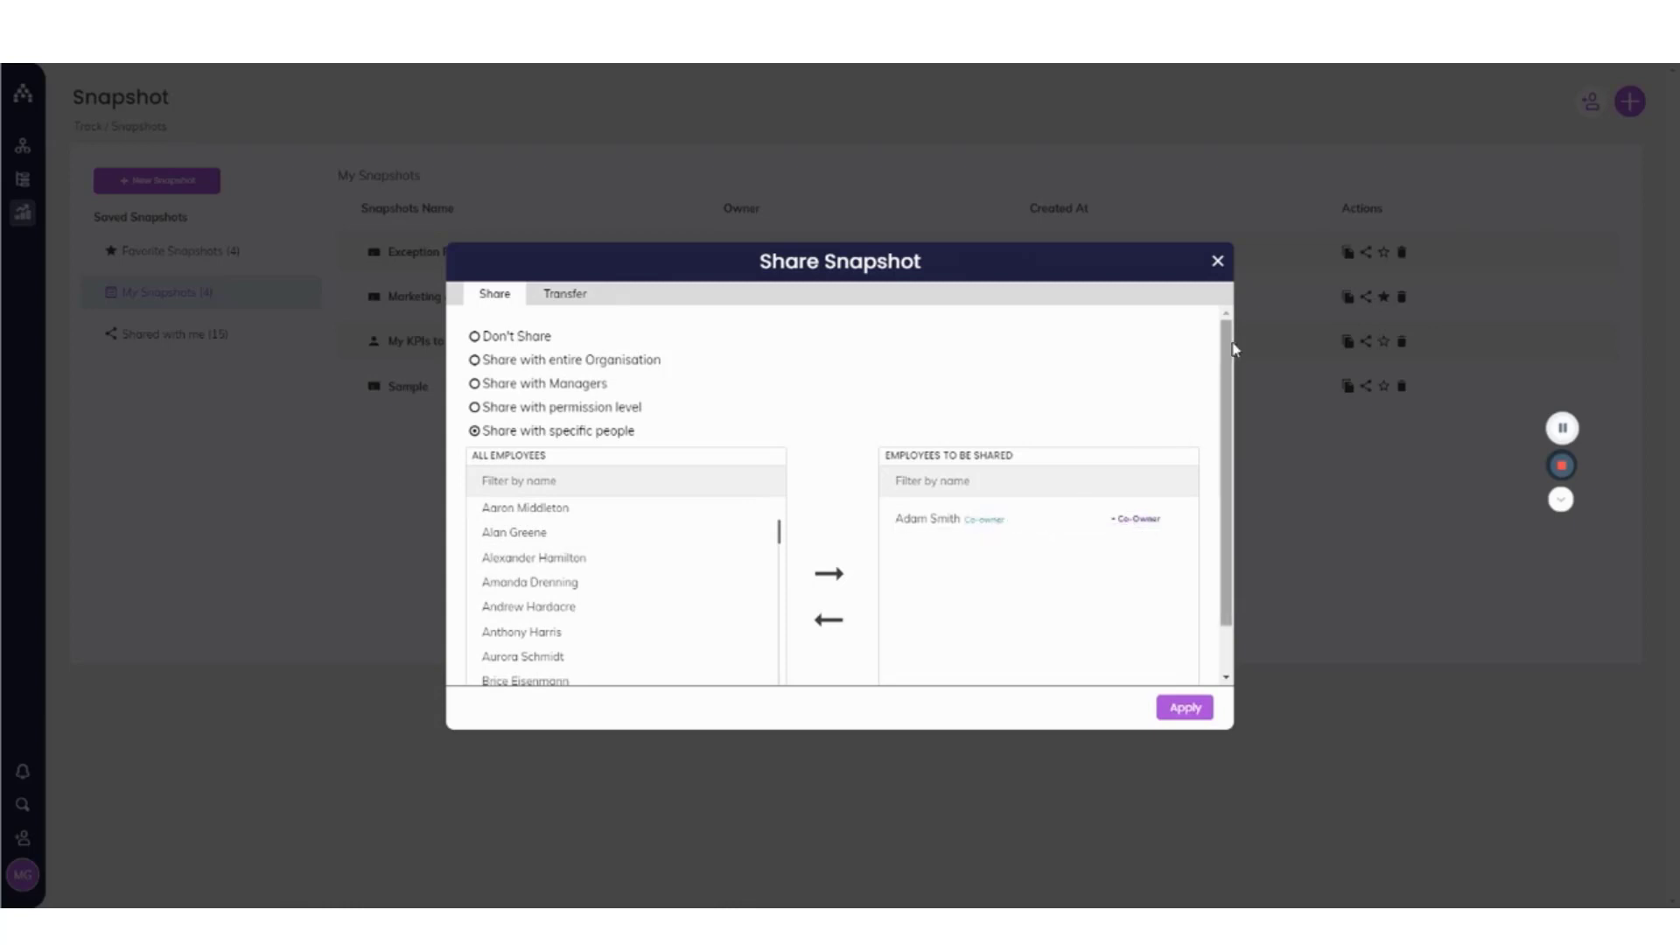
{"action": "left_click", "coordinate": [1215, 262]}
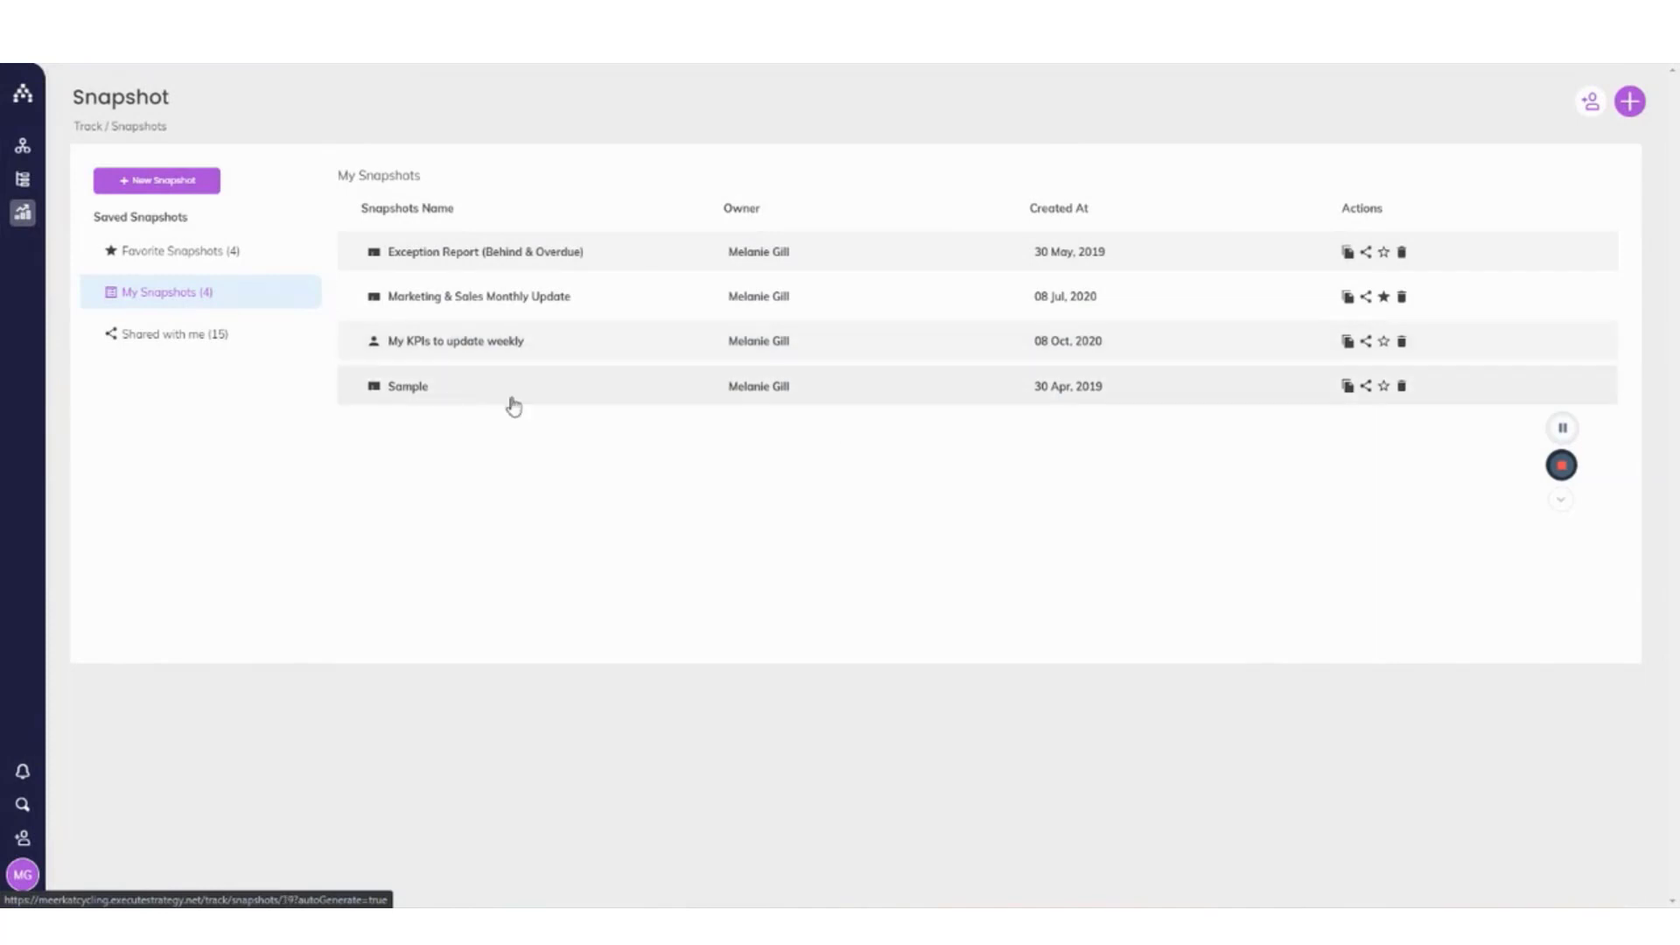
- Open the Marketing & Sales Monthly Update snapshot and examine its summary, goal completion, timelines and monthly updates
{"action": "left_click", "coordinate": [601, 303]}
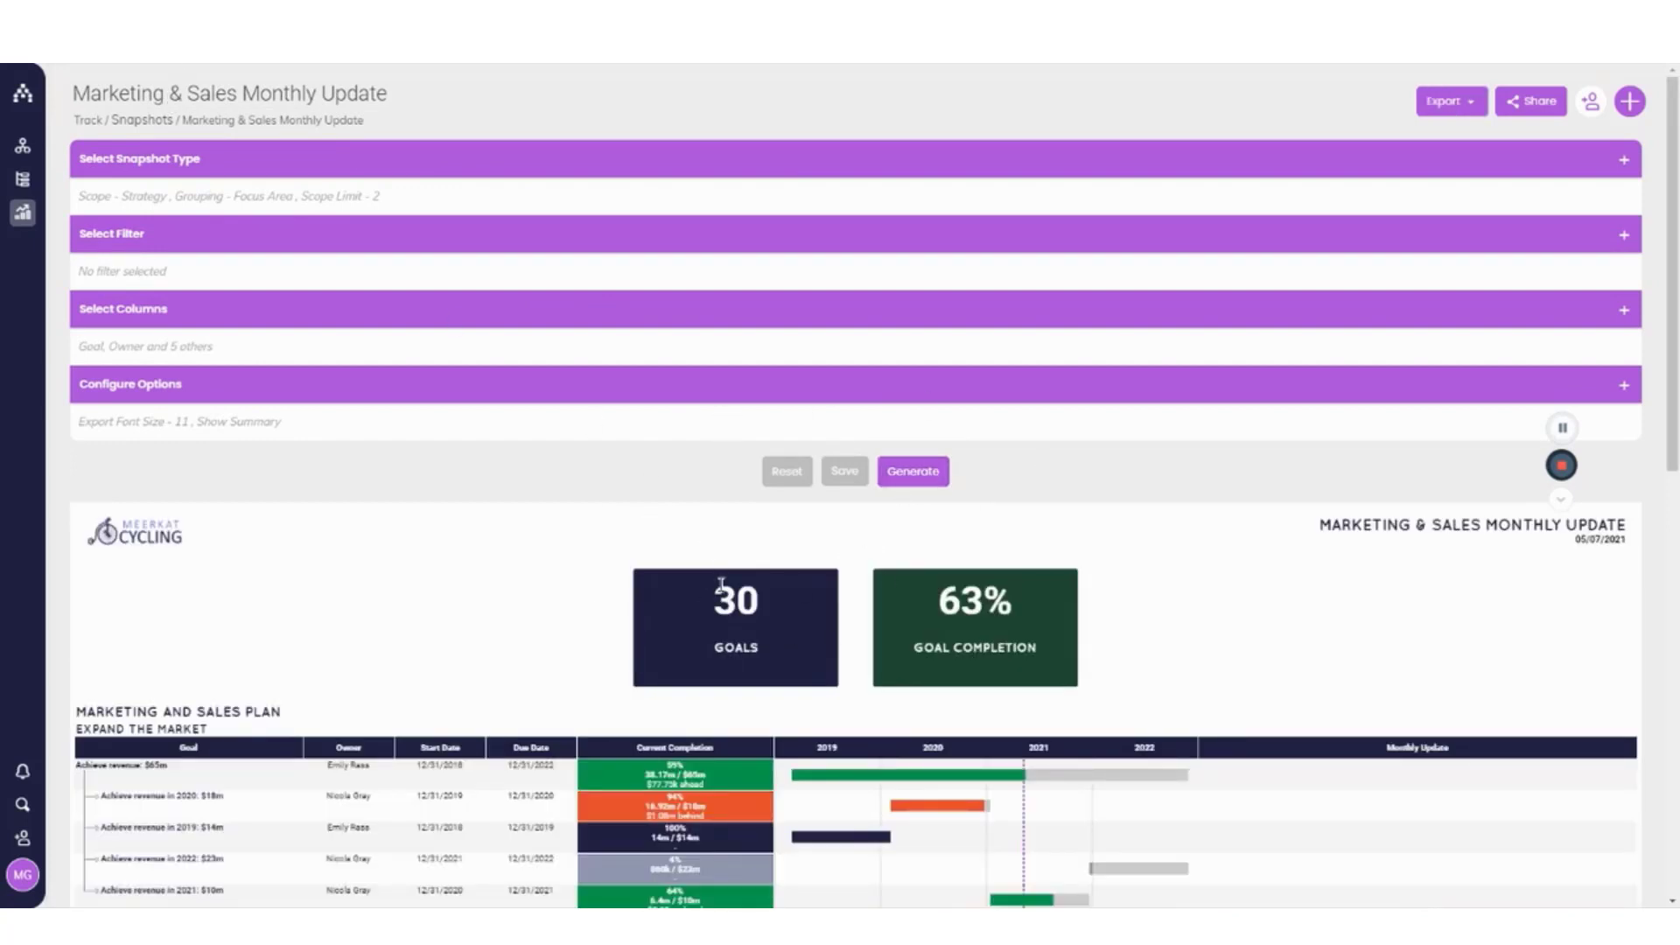
{"action": "scroll", "coordinate": [609, 490], "scroll_direction": "down", "scroll_amount": 1}
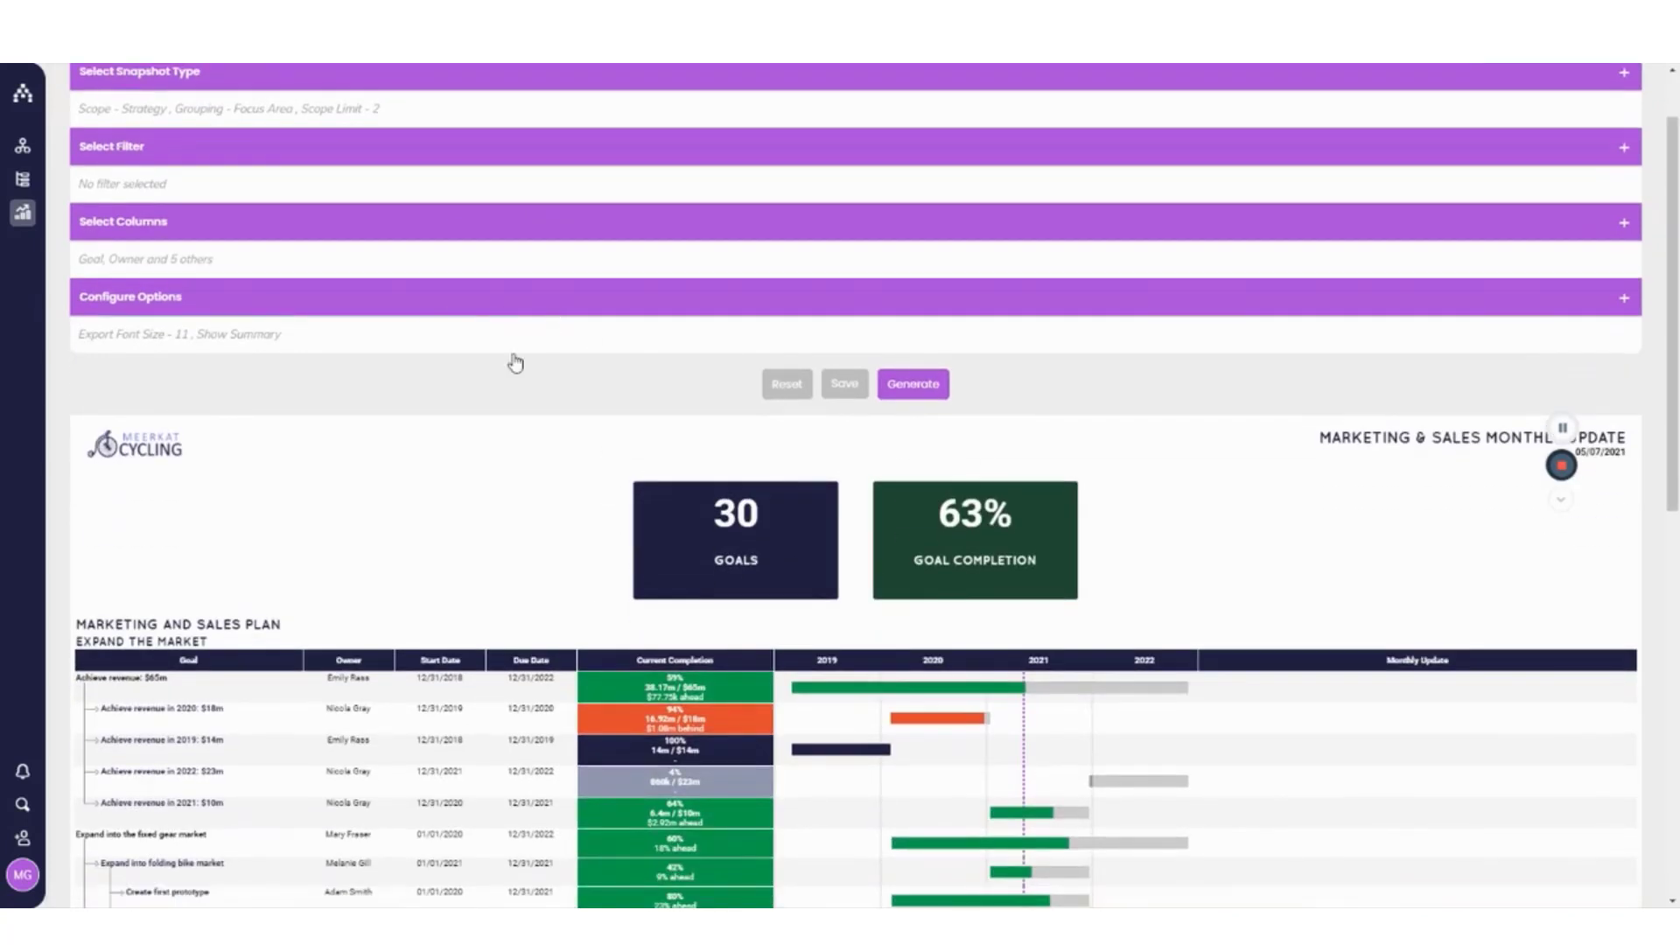
{"action": "scroll", "coordinate": [773, 444], "scroll_direction": "down", "scroll_amount": 1}
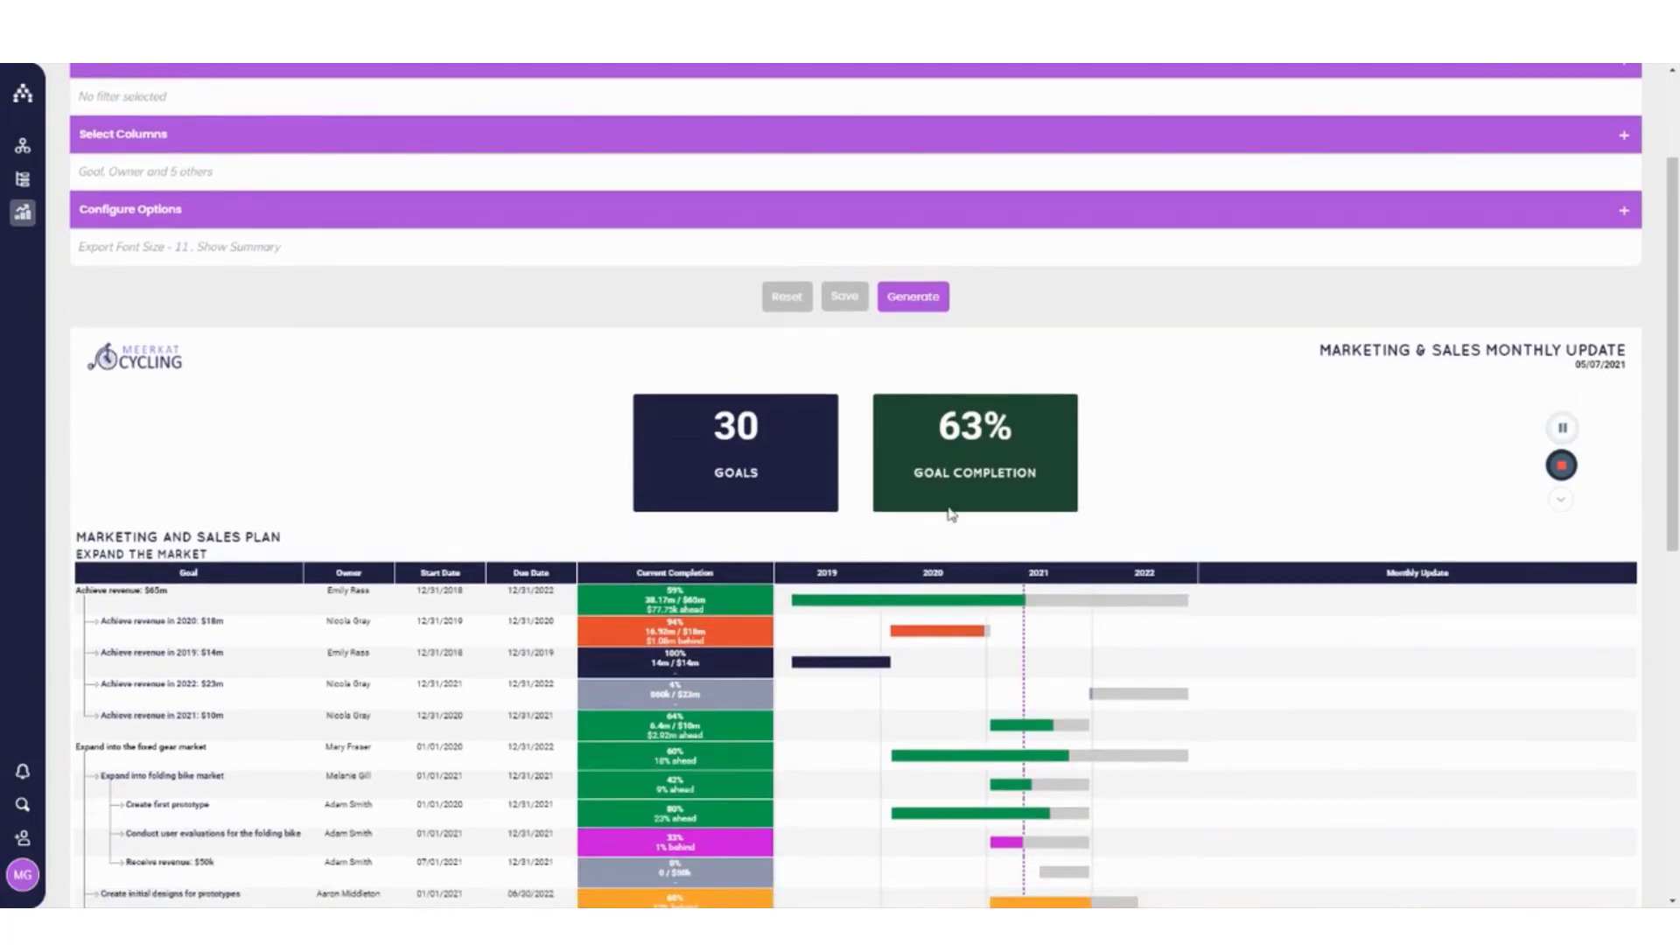
{"action": "scroll", "coordinate": [239, 123], "scroll_direction": "up", "scroll_amount": 1}
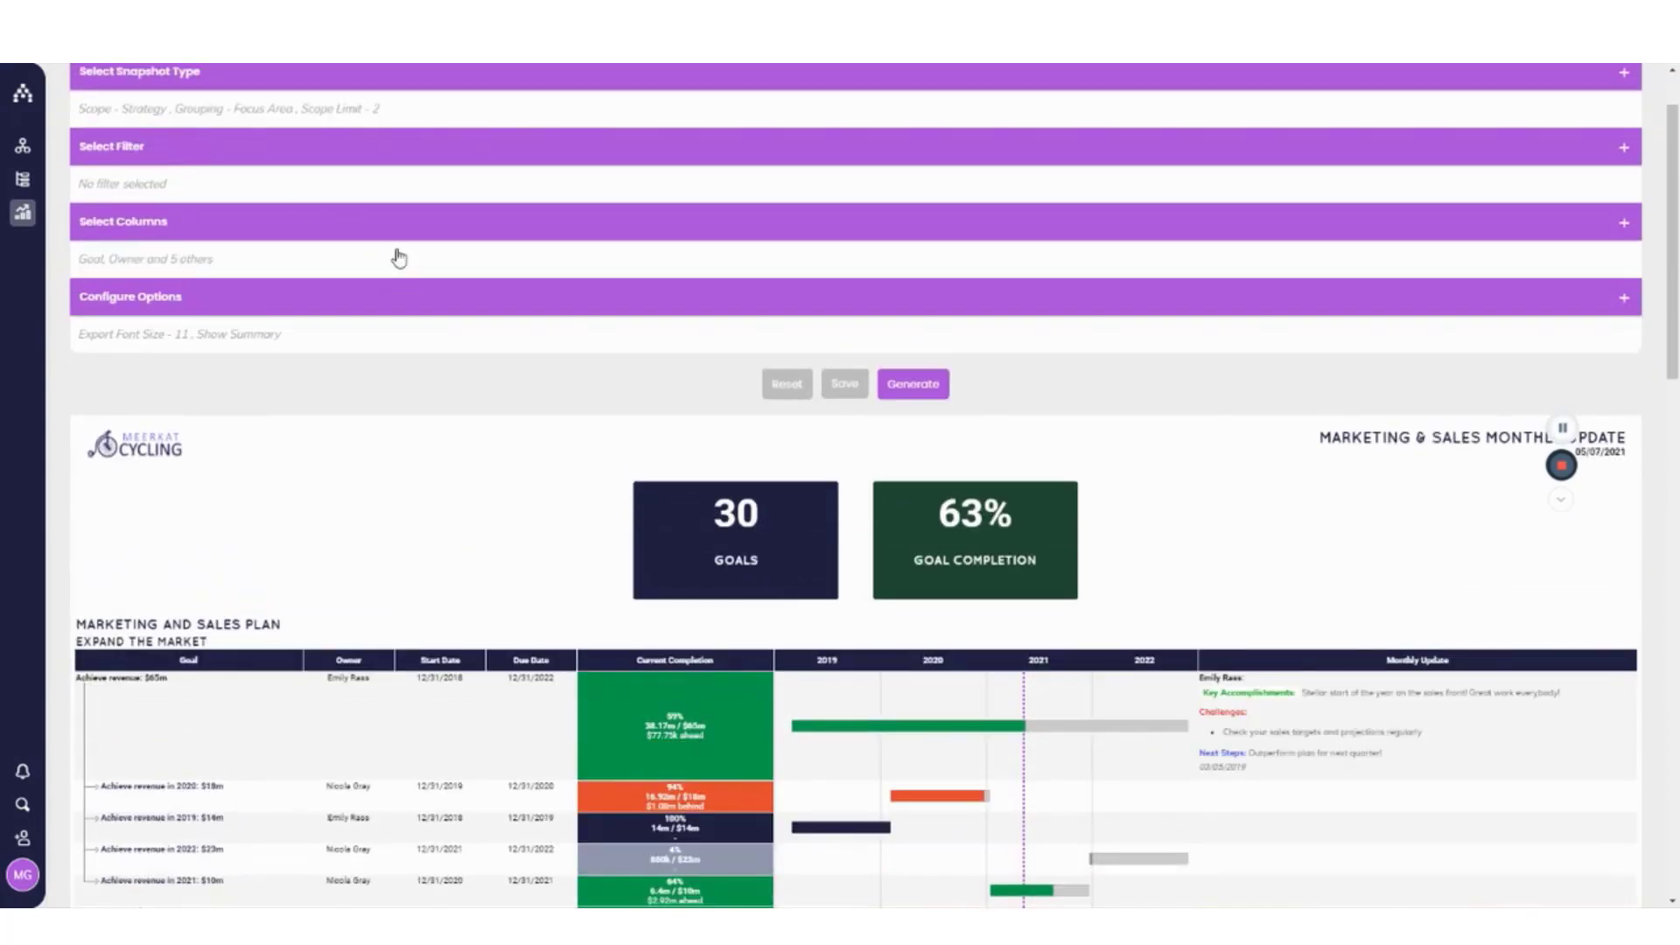
{"action": "scroll", "coordinate": [595, 369], "scroll_direction": "down", "scroll_amount": 2}
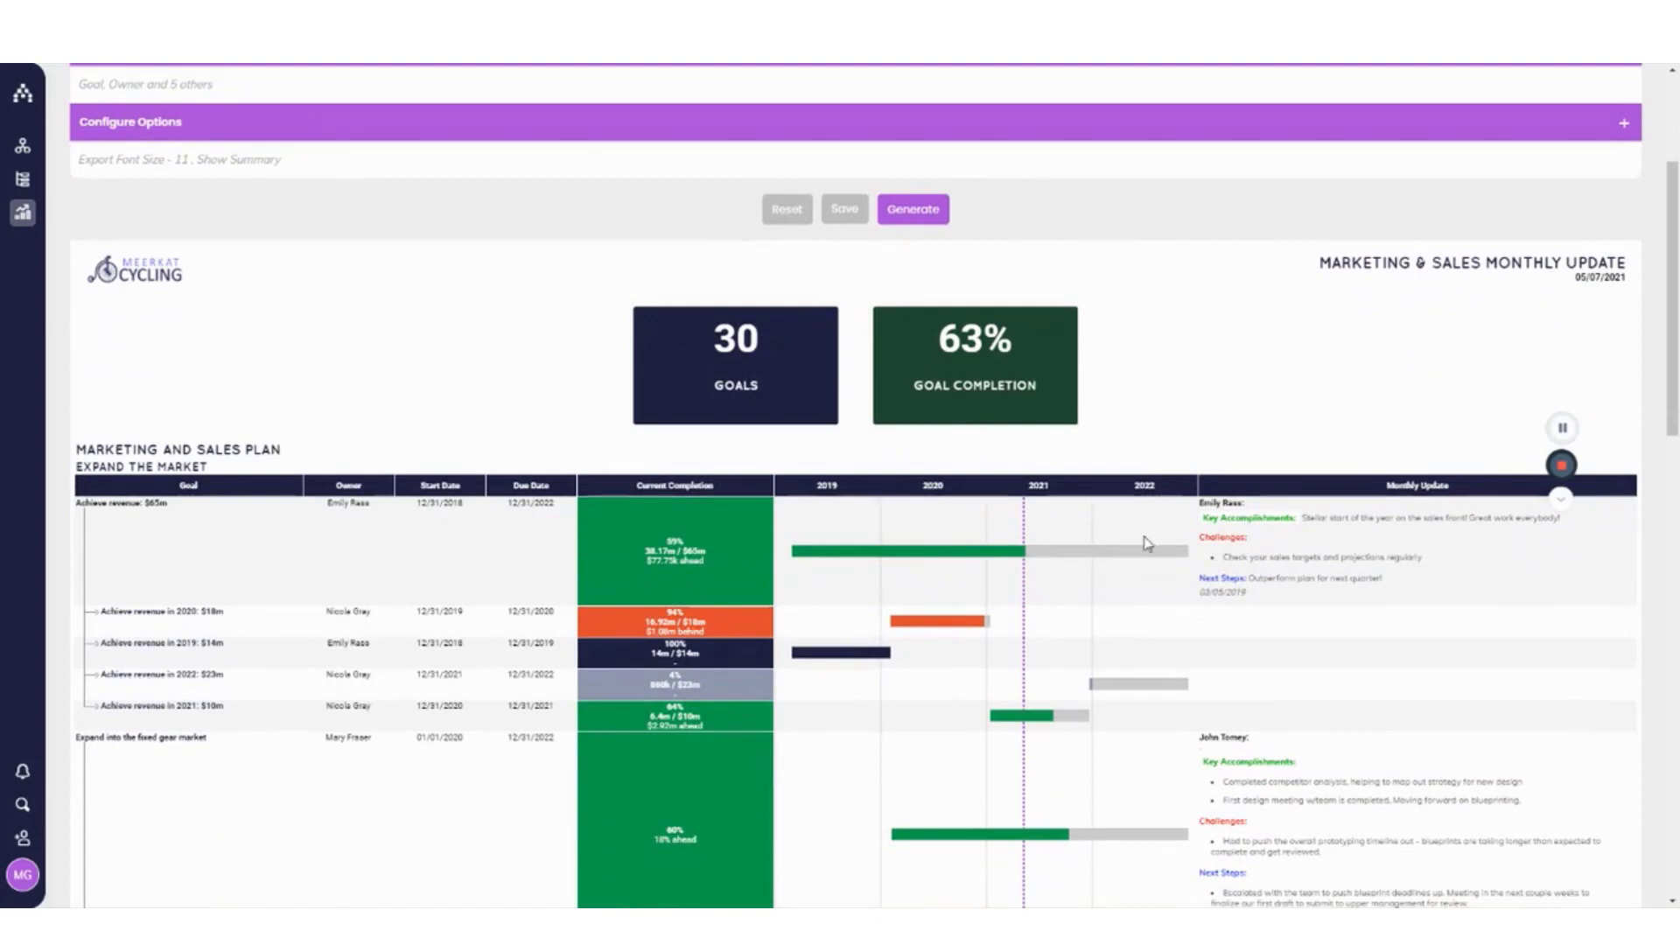
{"action": "scroll", "coordinate": [716, 371], "scroll_direction": "down", "scroll_amount": 1}
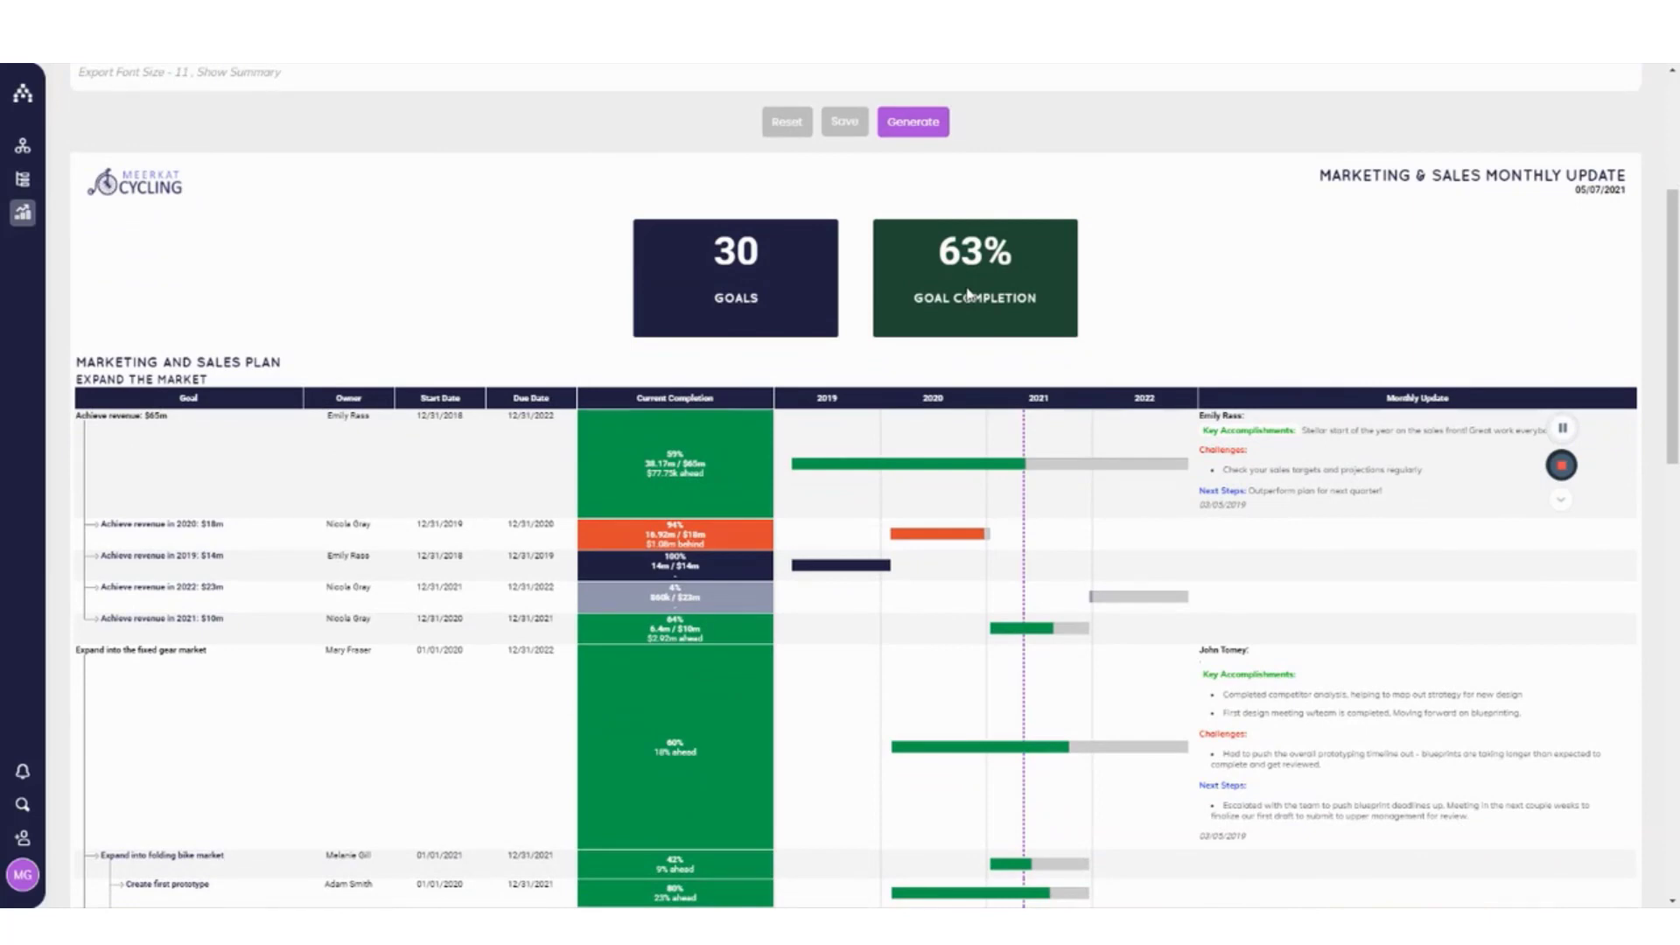
{"action": "scroll", "coordinate": [969, 294], "scroll_direction": "down", "scroll_amount": 2}
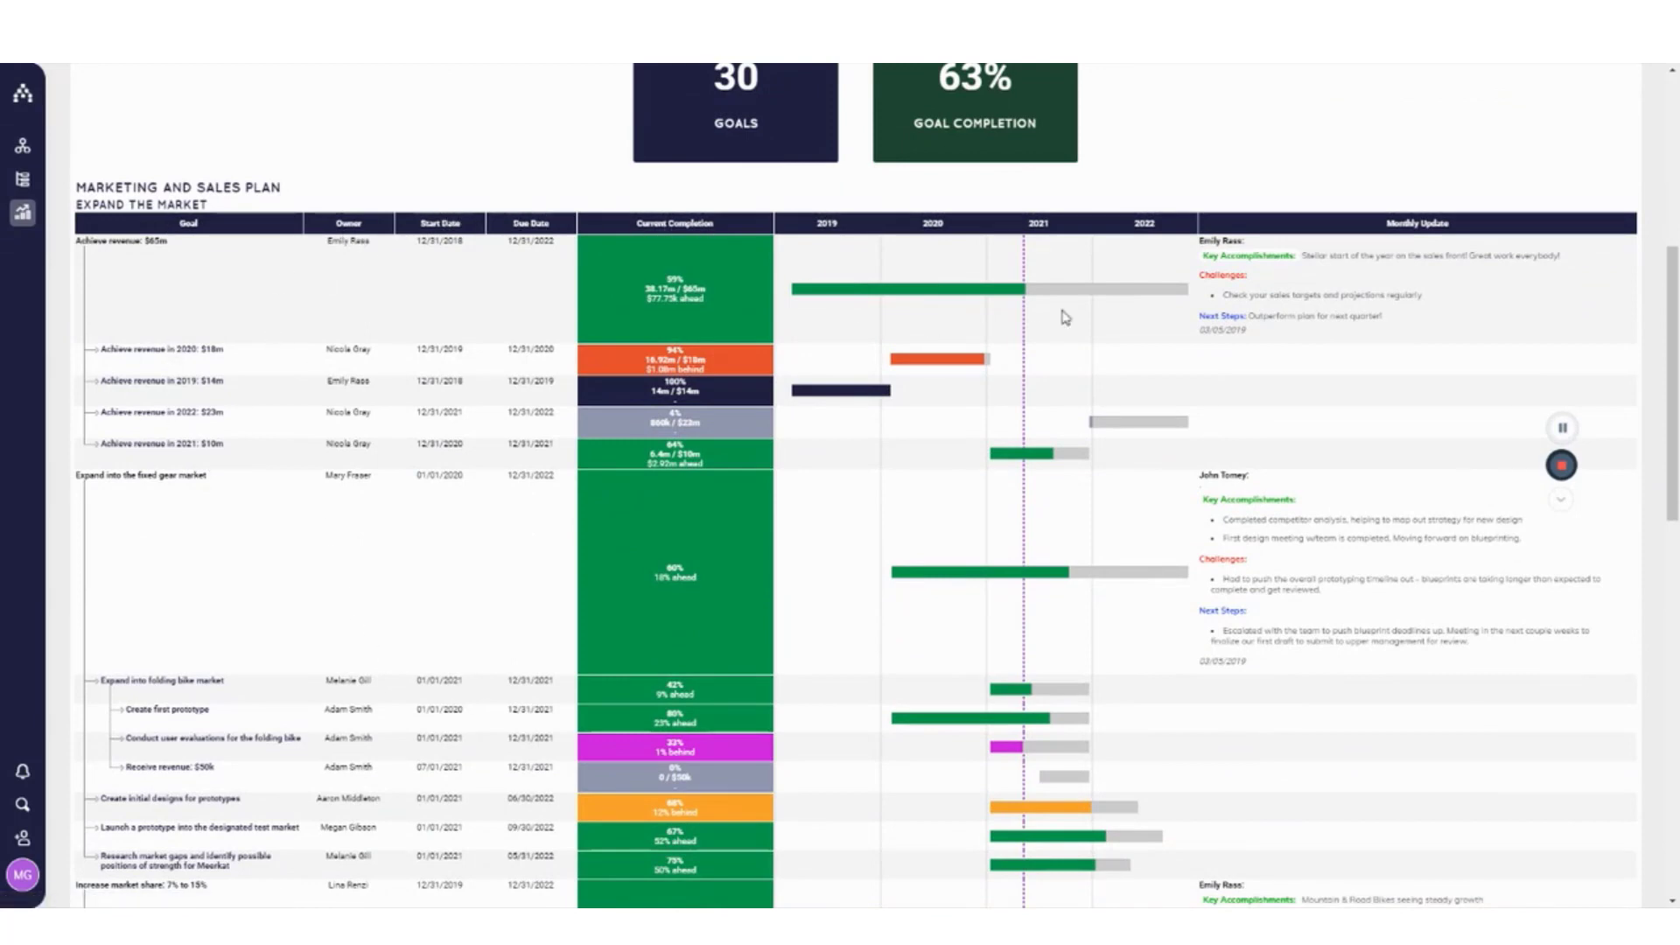
{"action": "scroll", "coordinate": [1042, 446], "scroll_direction": "down", "scroll_amount": 15}
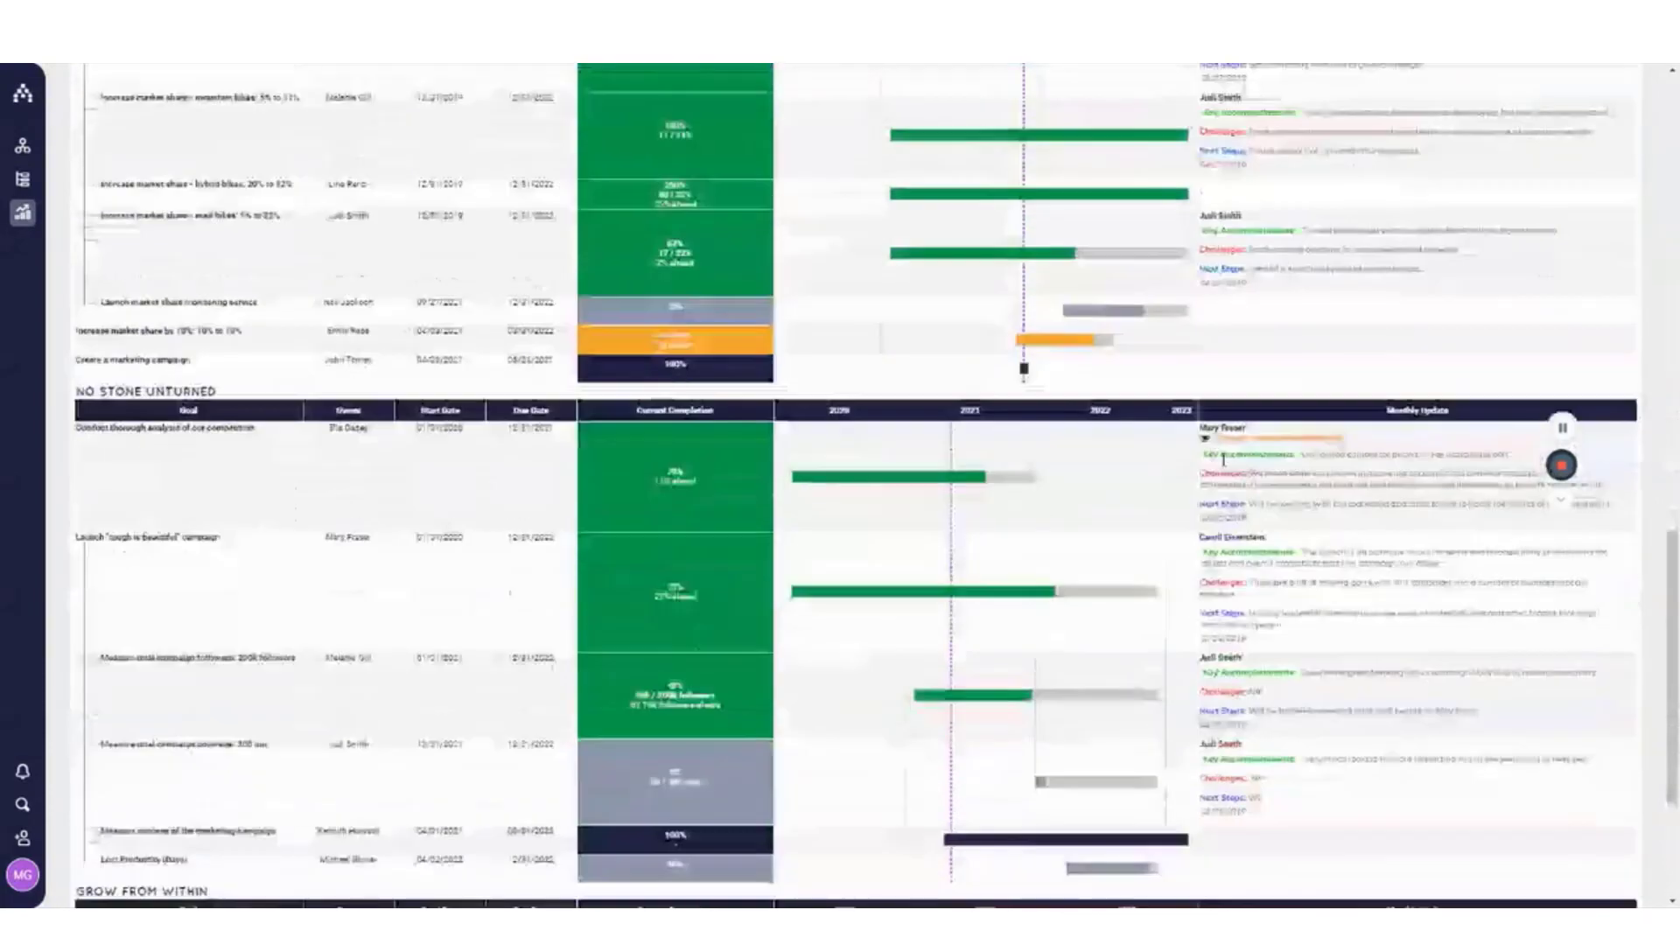
{"action": "scroll", "coordinate": [1223, 457], "scroll_direction": "down", "scroll_amount": 2}
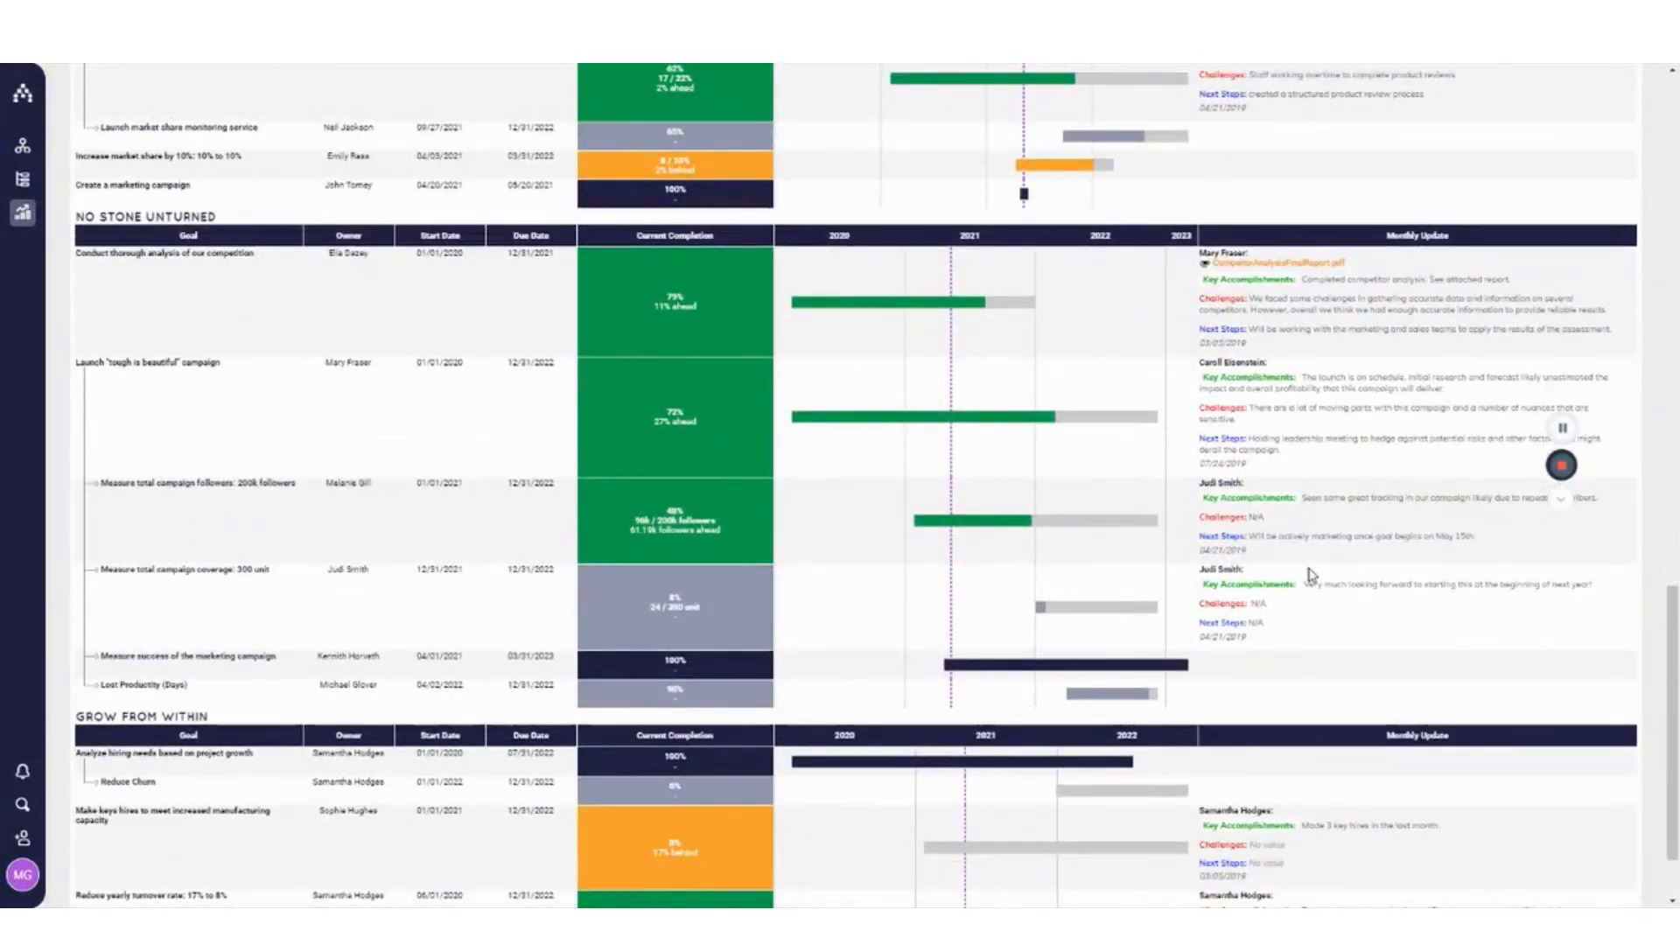
- View the details of the goal "Conduct thorough analysis of our competition" from the snapshot and close them
{"action": "left_click", "coordinate": [167, 254]}
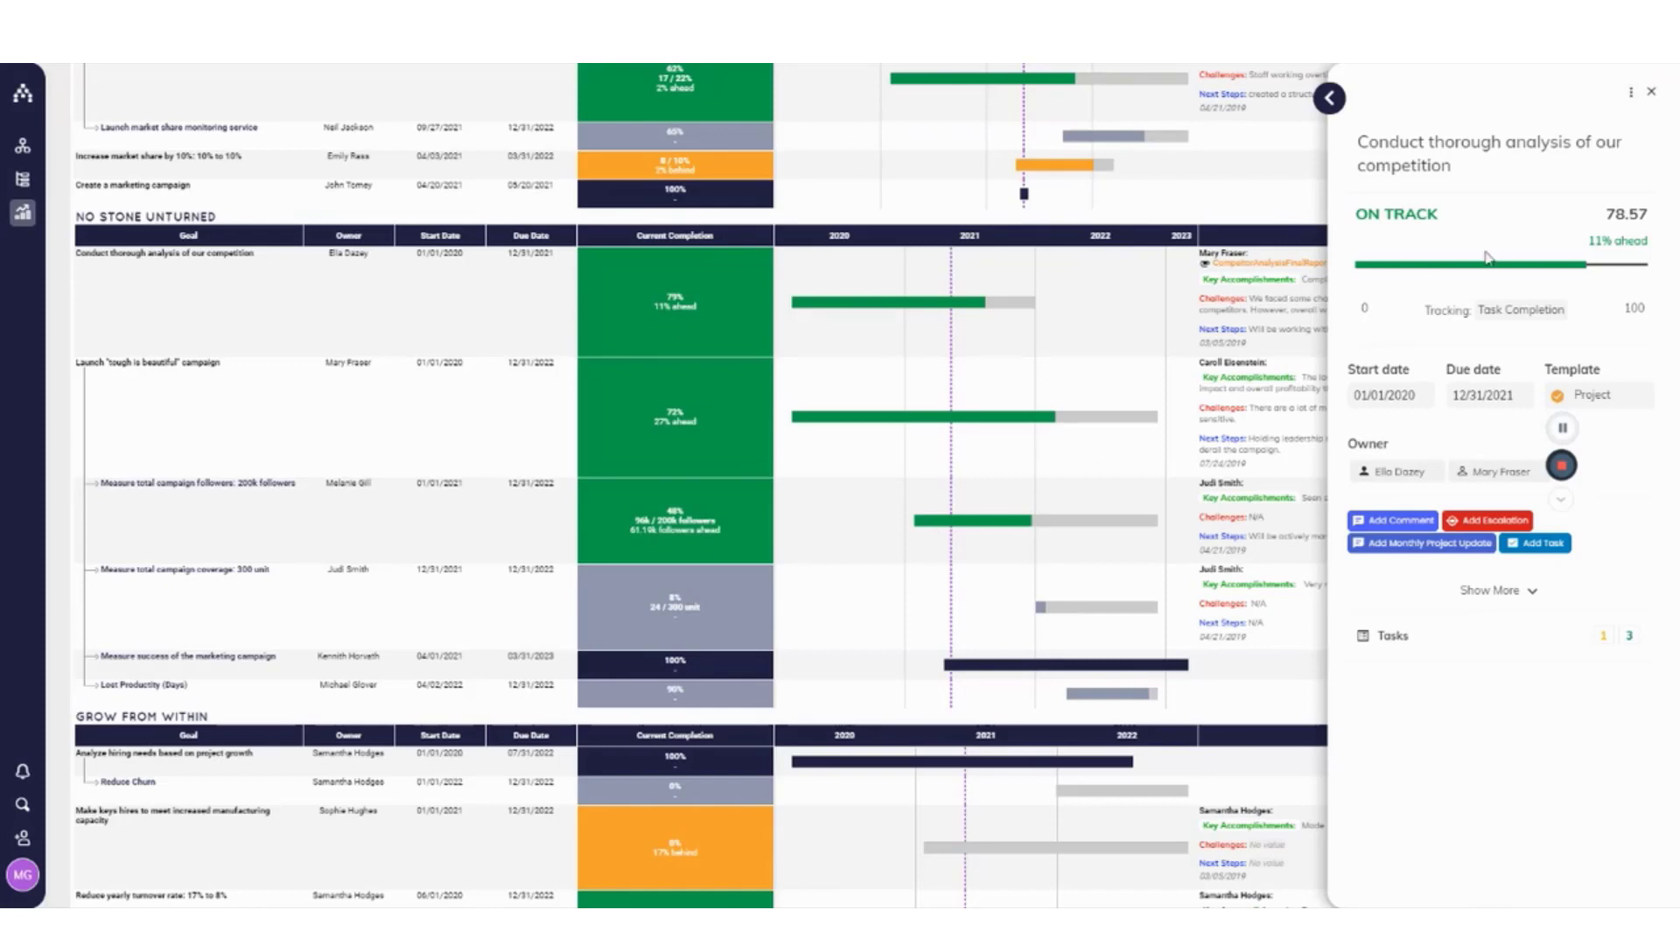
{"action": "left_click", "coordinate": [1651, 91]}
{"action": "scroll", "coordinate": [746, 361], "scroll_direction": "up", "scroll_amount": 20}
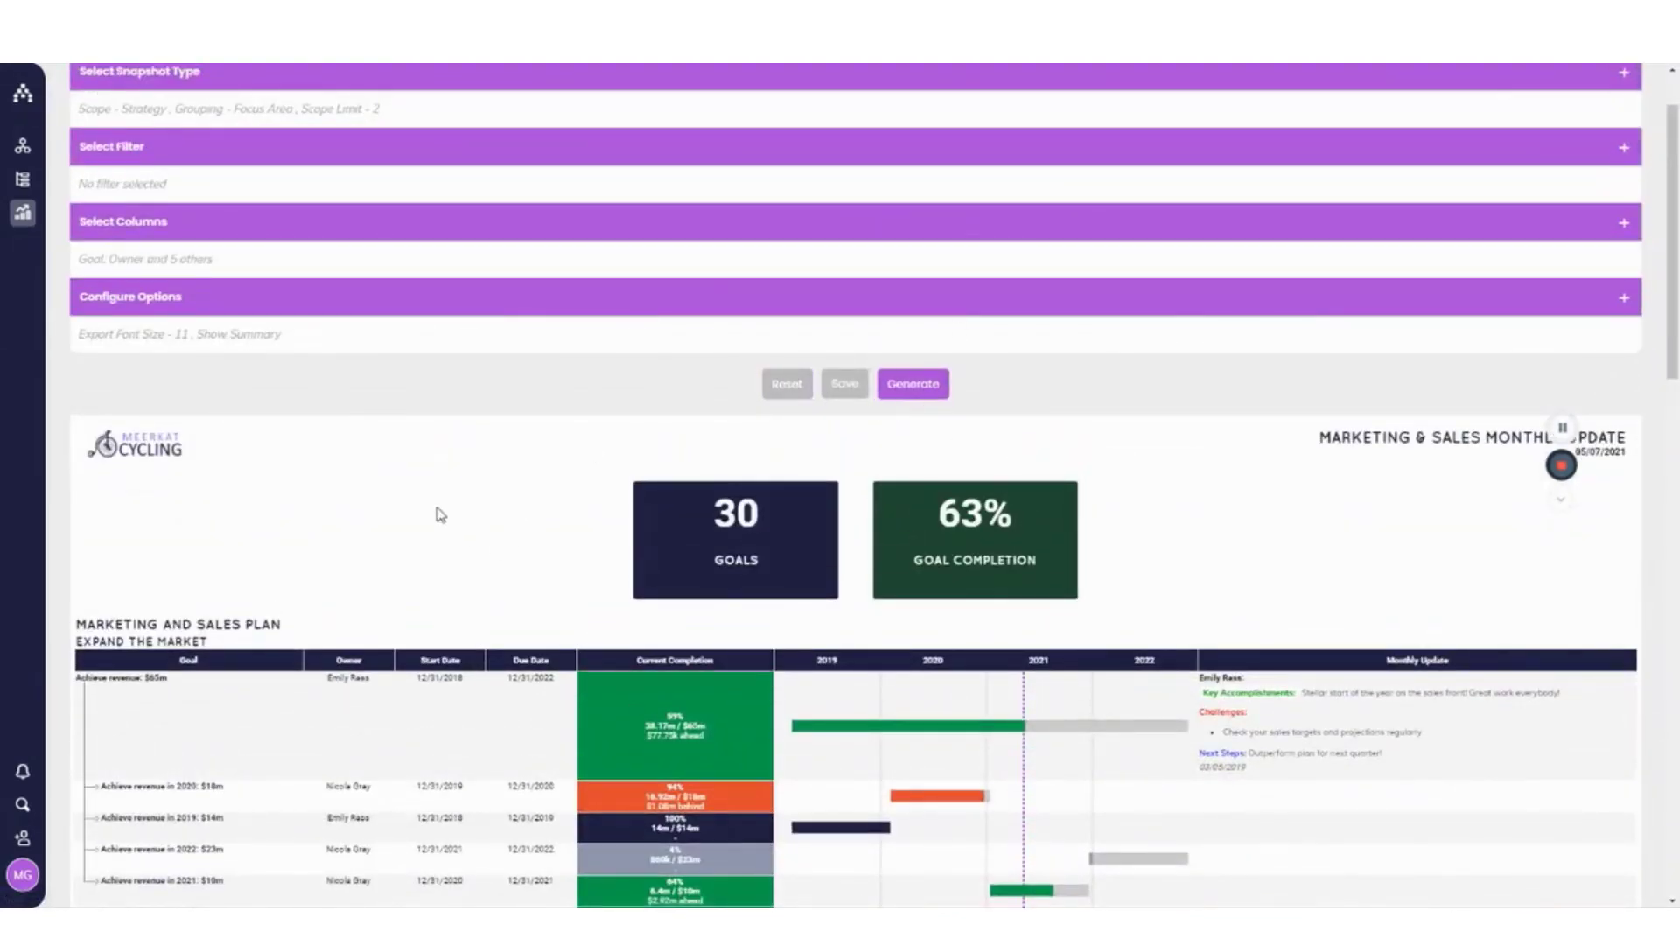
{"action": "scroll", "coordinate": [440, 515], "scroll_direction": "up", "scroll_amount": 1}
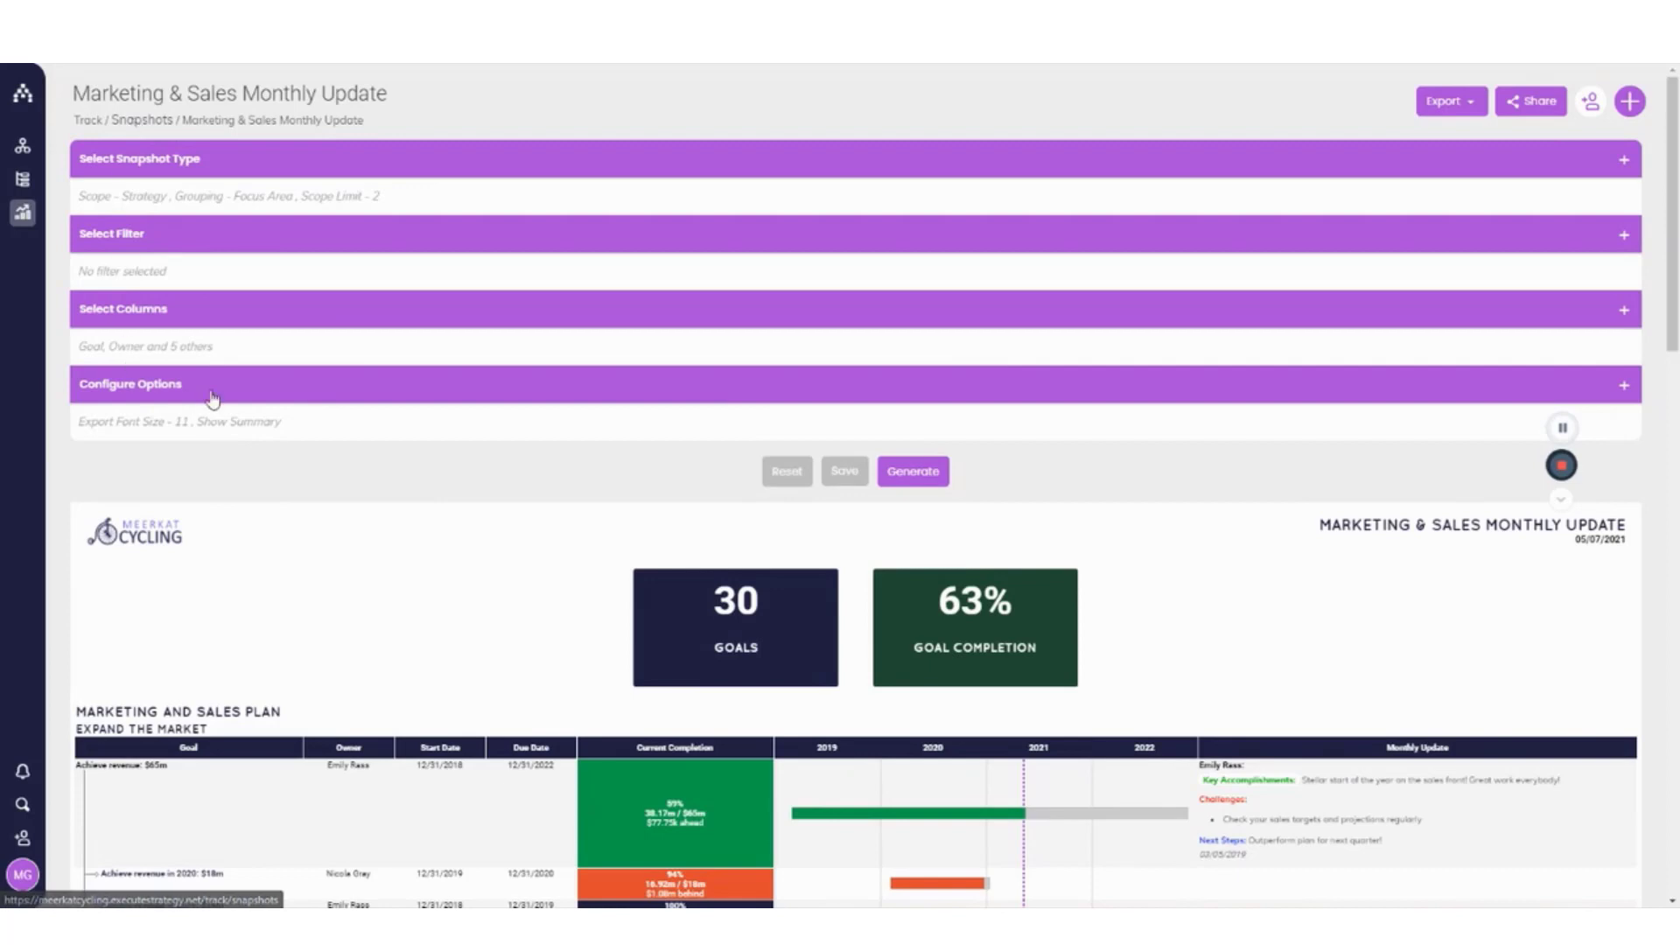
- Start a new snapshot from the Snapshots page and add the 2021 Corporate Strategic Plan to its selected plans
{"action": "left_click", "coordinate": [135, 130]}
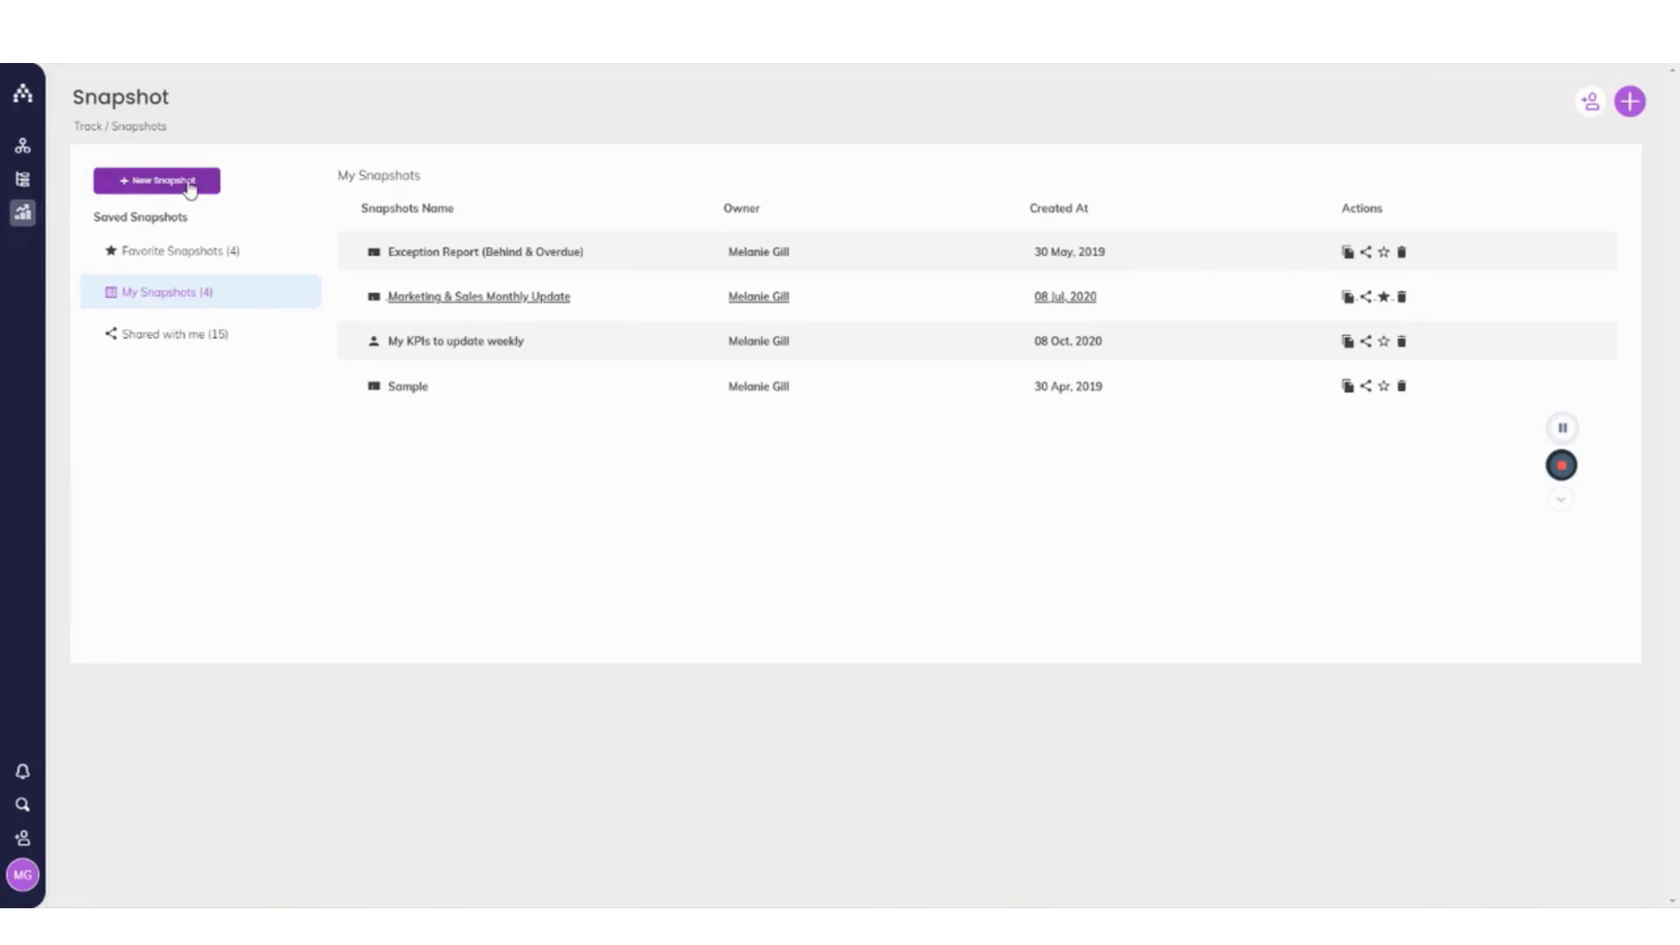
{"action": "left_click", "coordinate": [157, 186]}
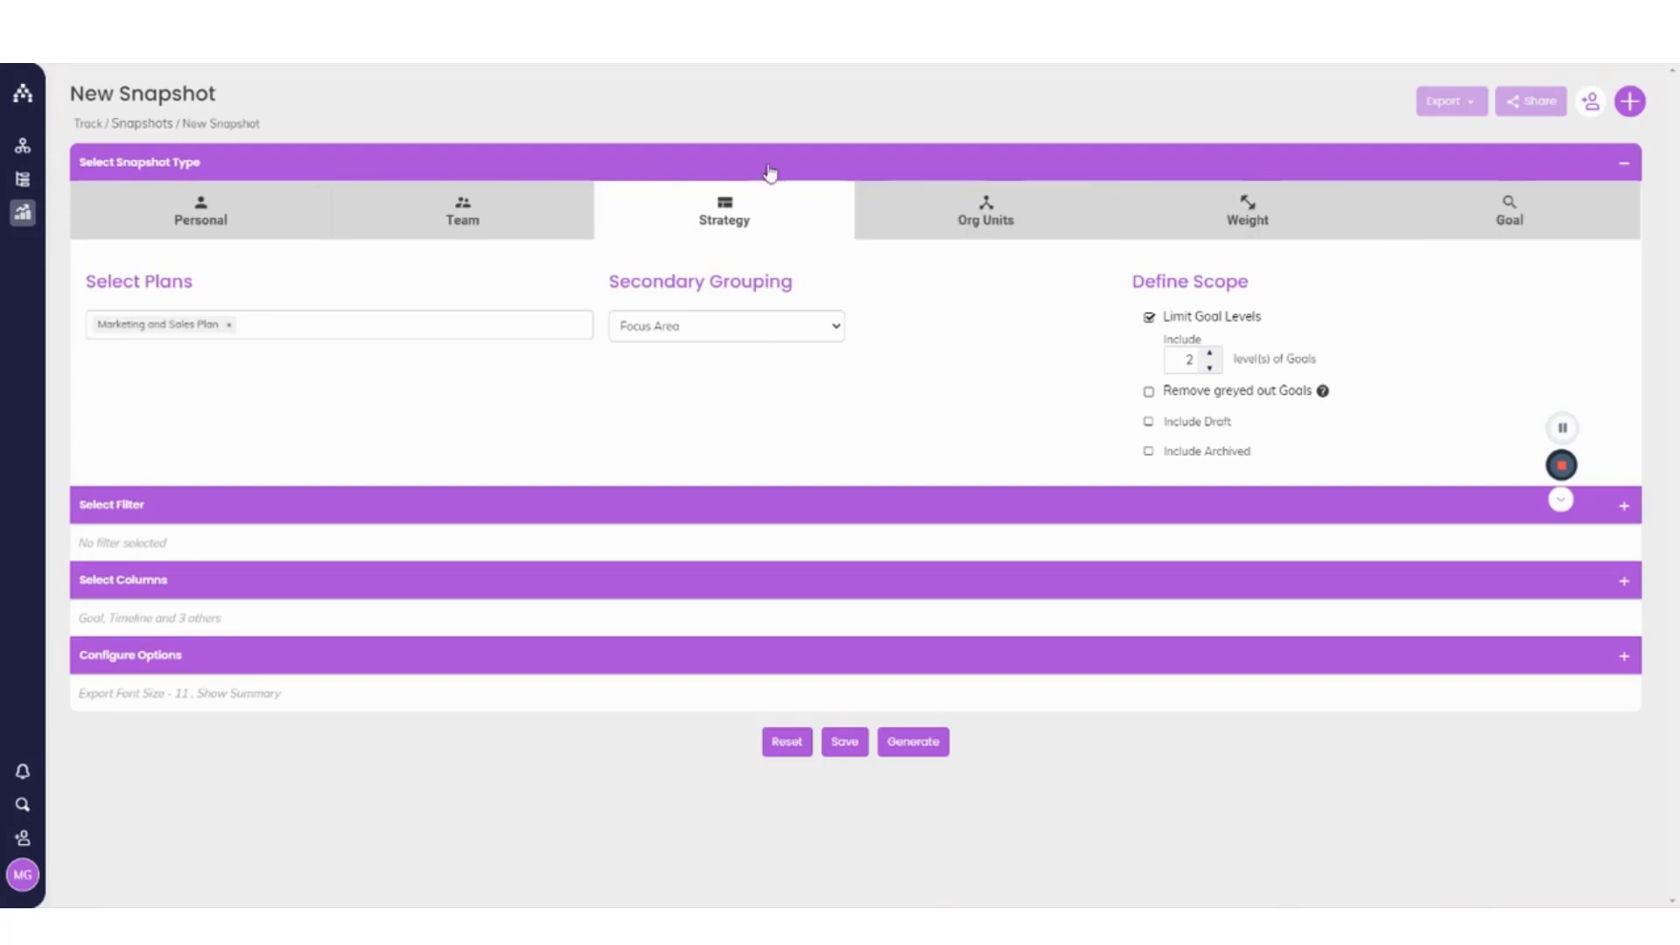
{"action": "left_click", "coordinate": [280, 321]}
{"action": "scroll", "coordinate": [199, 387], "scroll_direction": "up", "scroll_amount": 3}
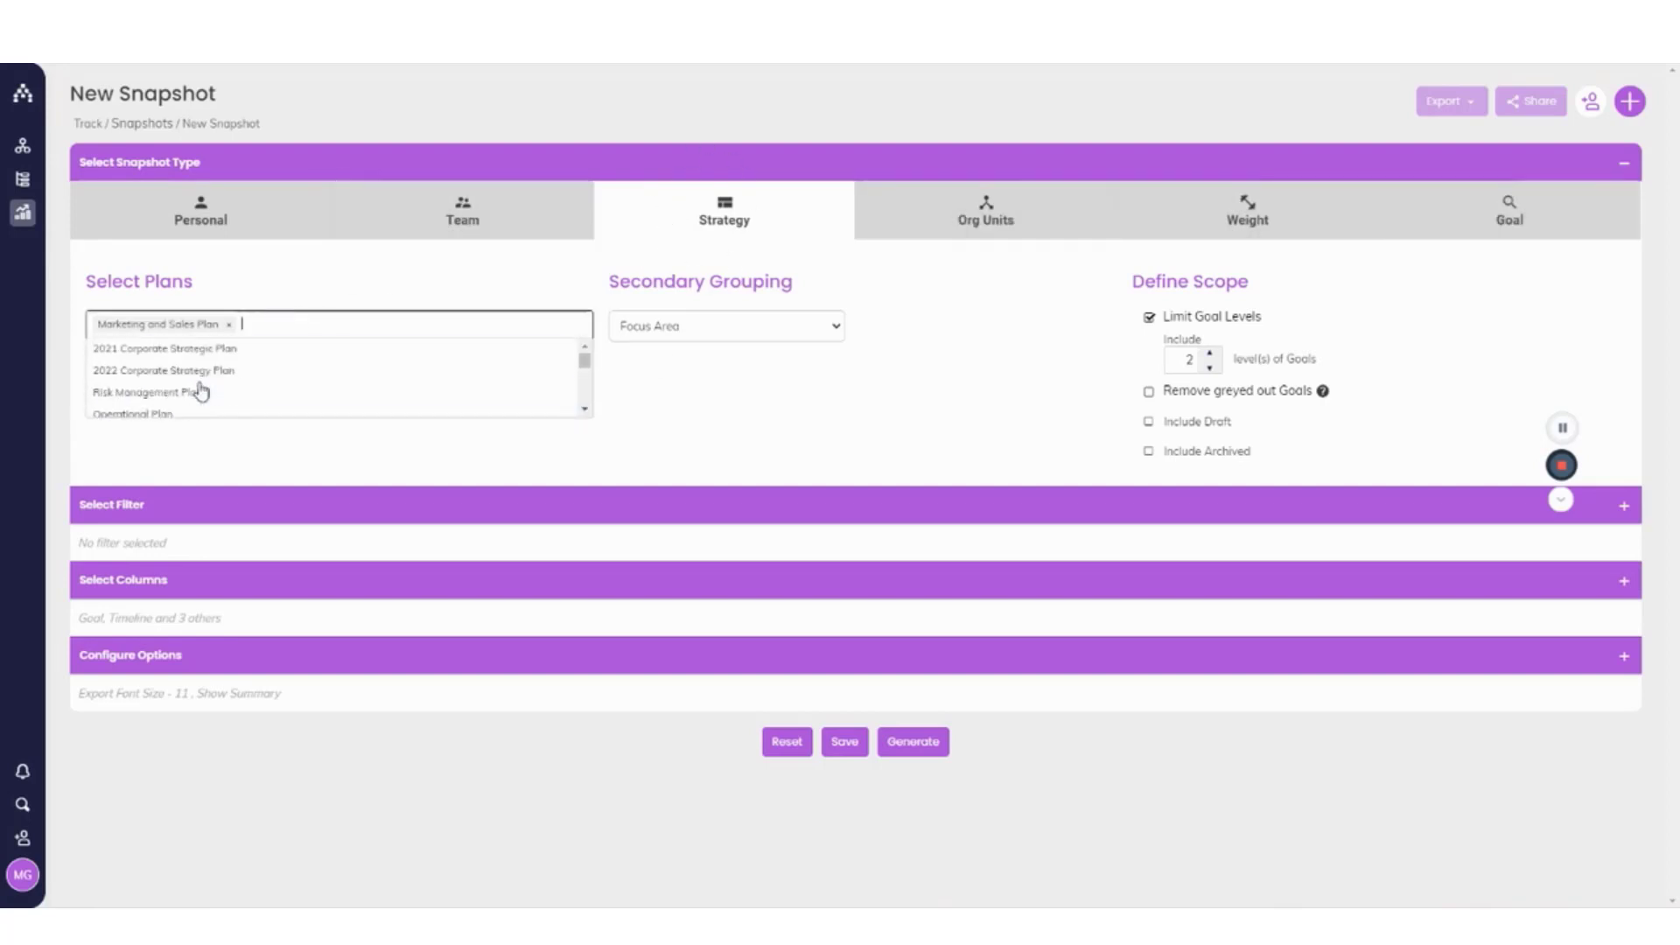
{"action": "left_click", "coordinate": [163, 352]}
{"action": "left_click", "coordinate": [403, 296]}
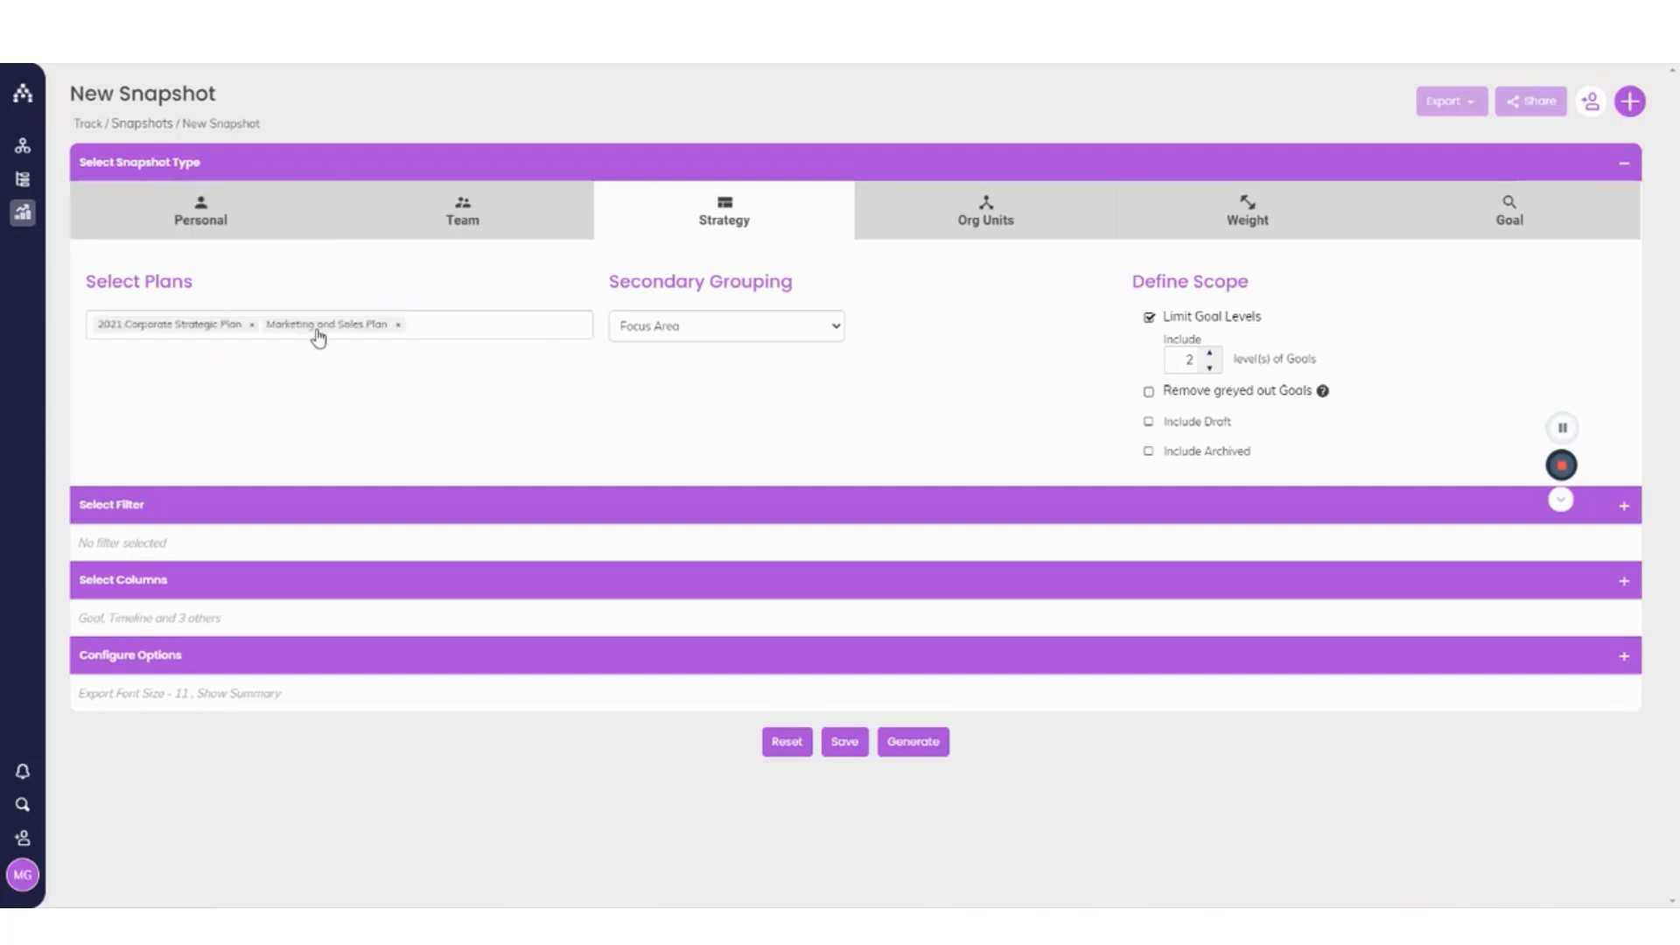
- Check the available secondary grouping options and remove the Marketing and Sales Plan from the new snapshot's selected plans
{"action": "left_click", "coordinate": [710, 329]}
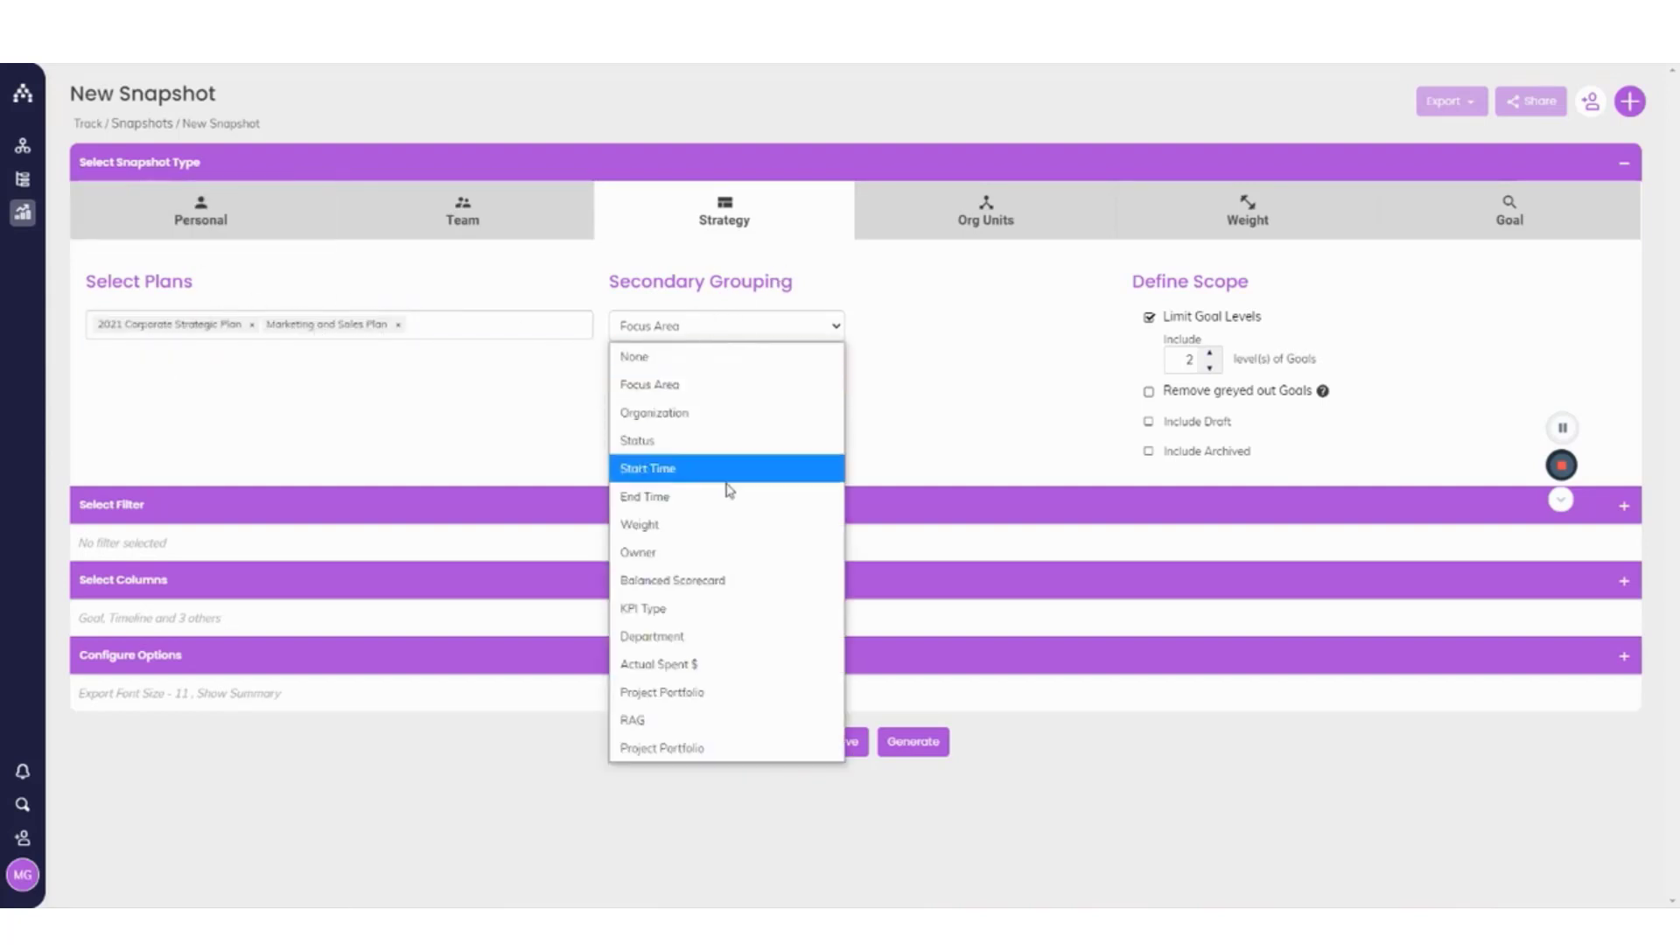
{"action": "left_click", "coordinate": [1037, 379]}
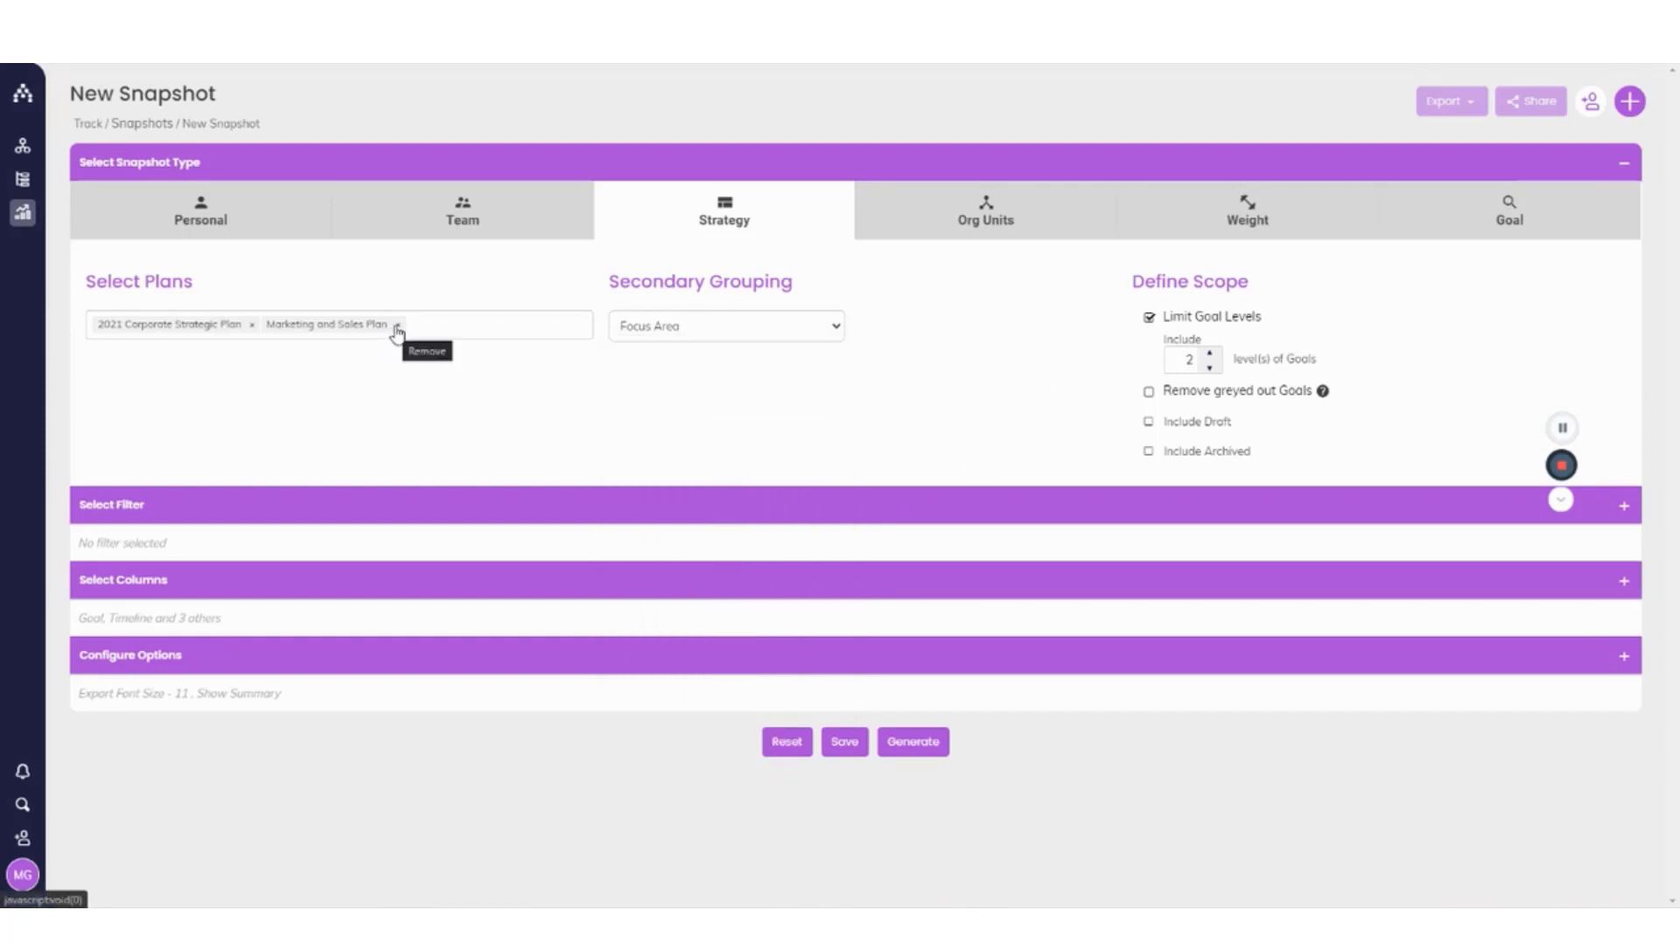
{"action": "left_click", "coordinate": [396, 326]}
{"action": "left_click", "coordinate": [937, 424]}
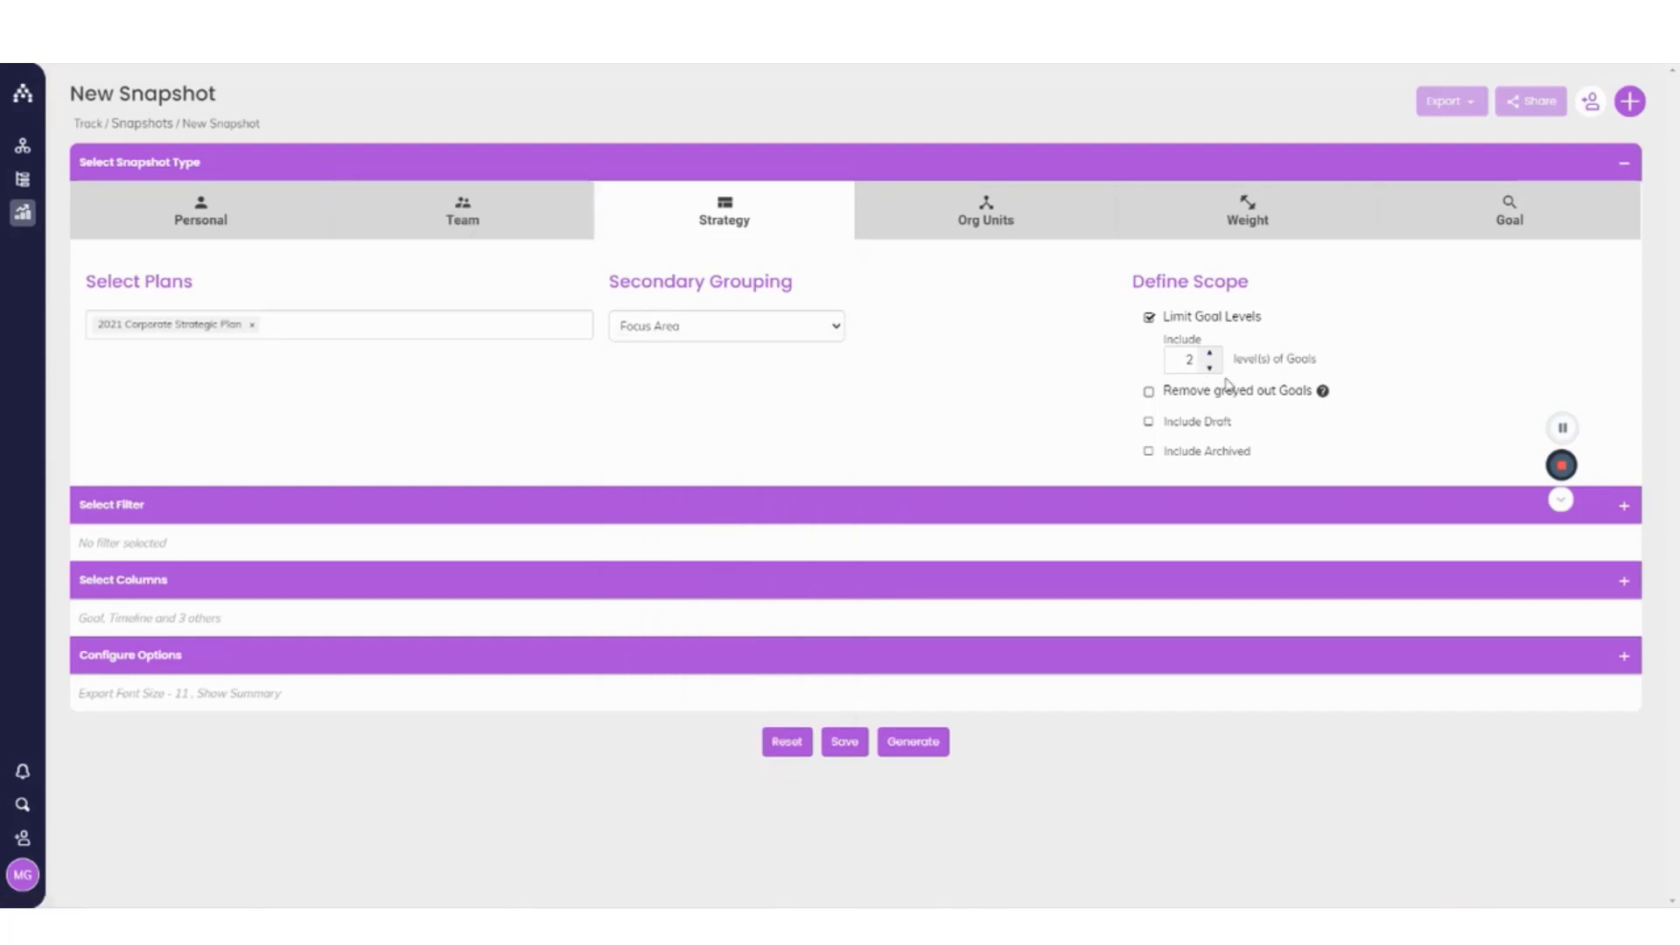
- Switch the goal level limit off and back on in the new snapshot's scope
{"action": "left_click", "coordinate": [1222, 318]}
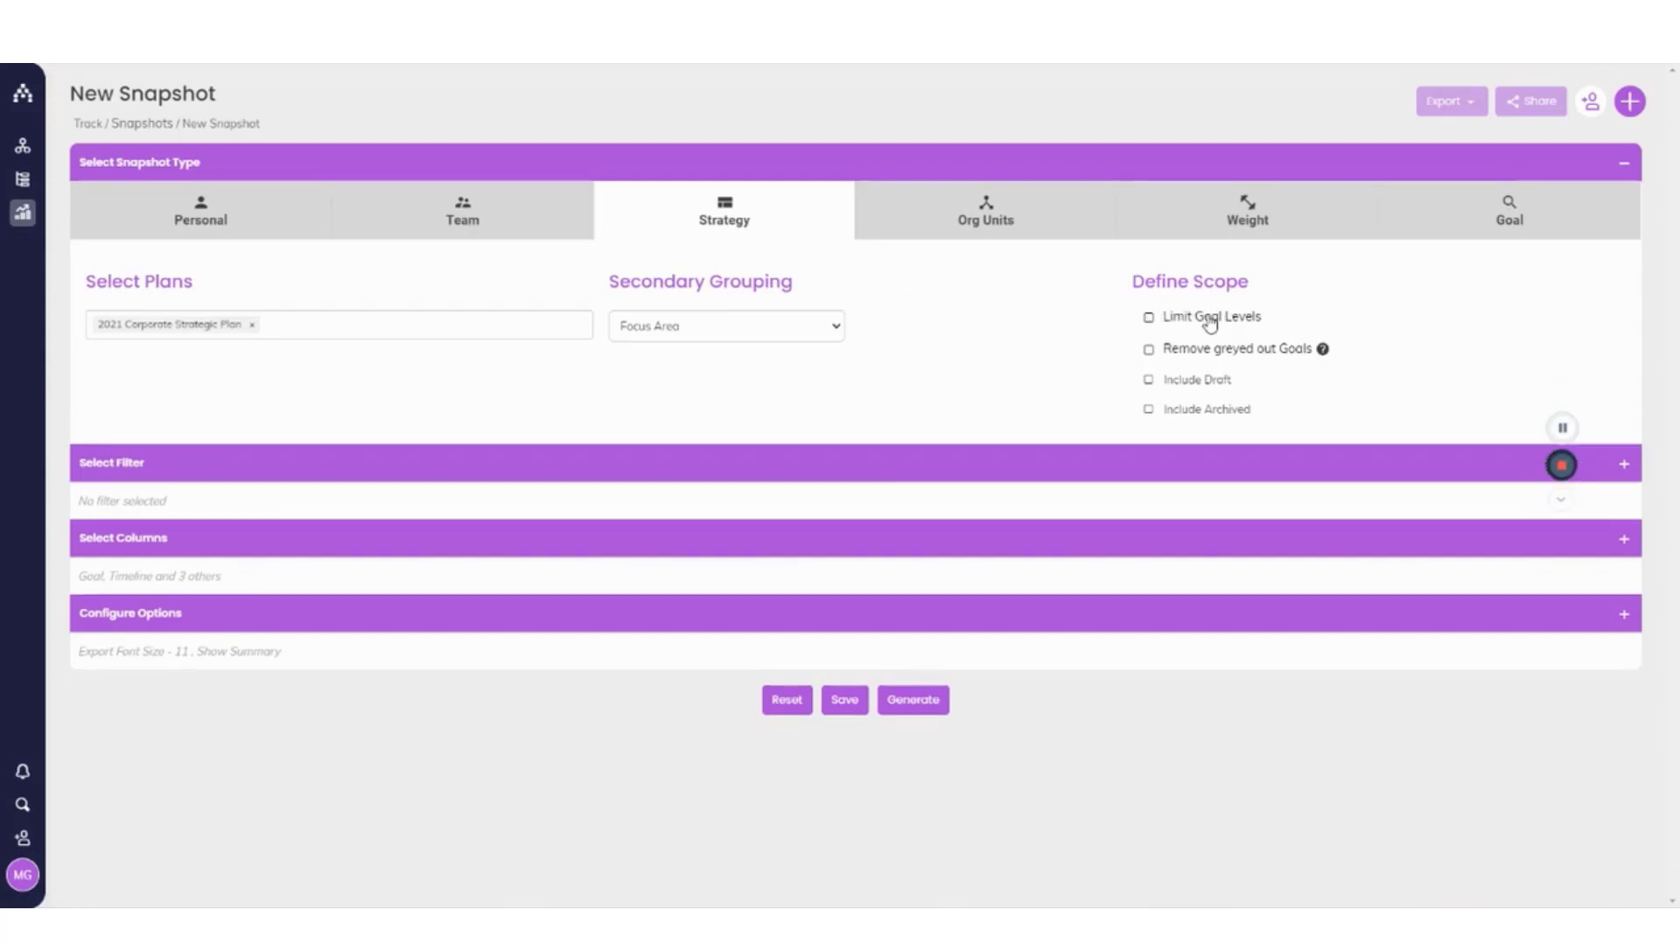
{"action": "left_click", "coordinate": [1210, 320]}
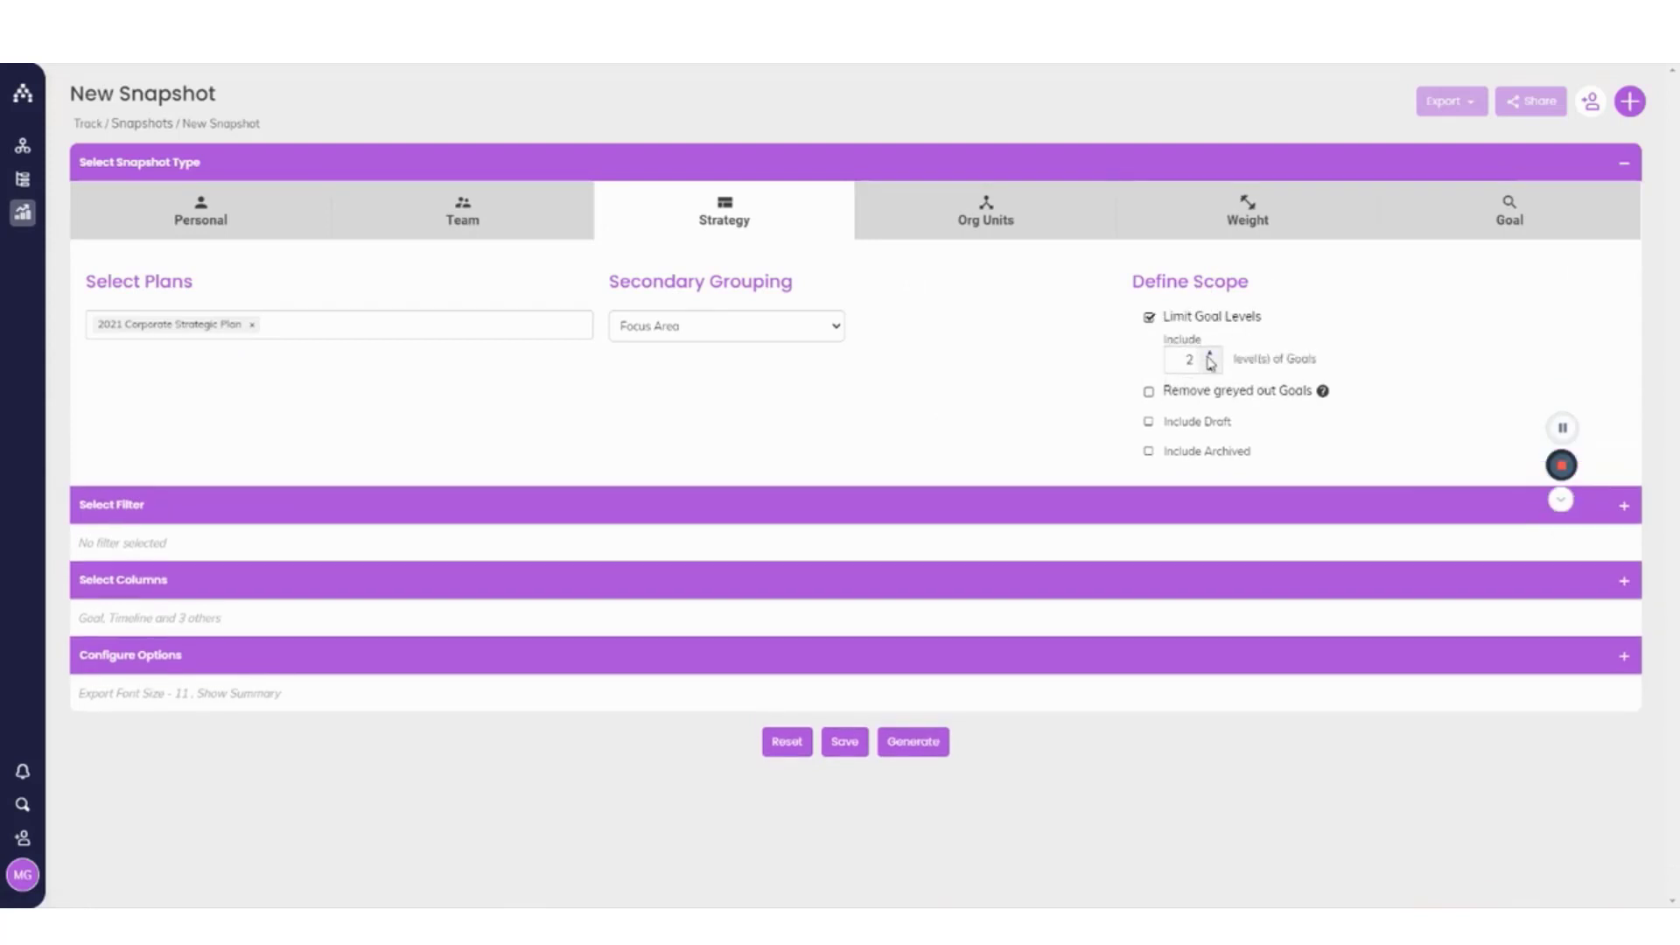
- Switch the new snapshot to the Personal type and select another person as its user
{"action": "left_click", "coordinate": [1209, 355]}
{"action": "left_click", "coordinate": [255, 235]}
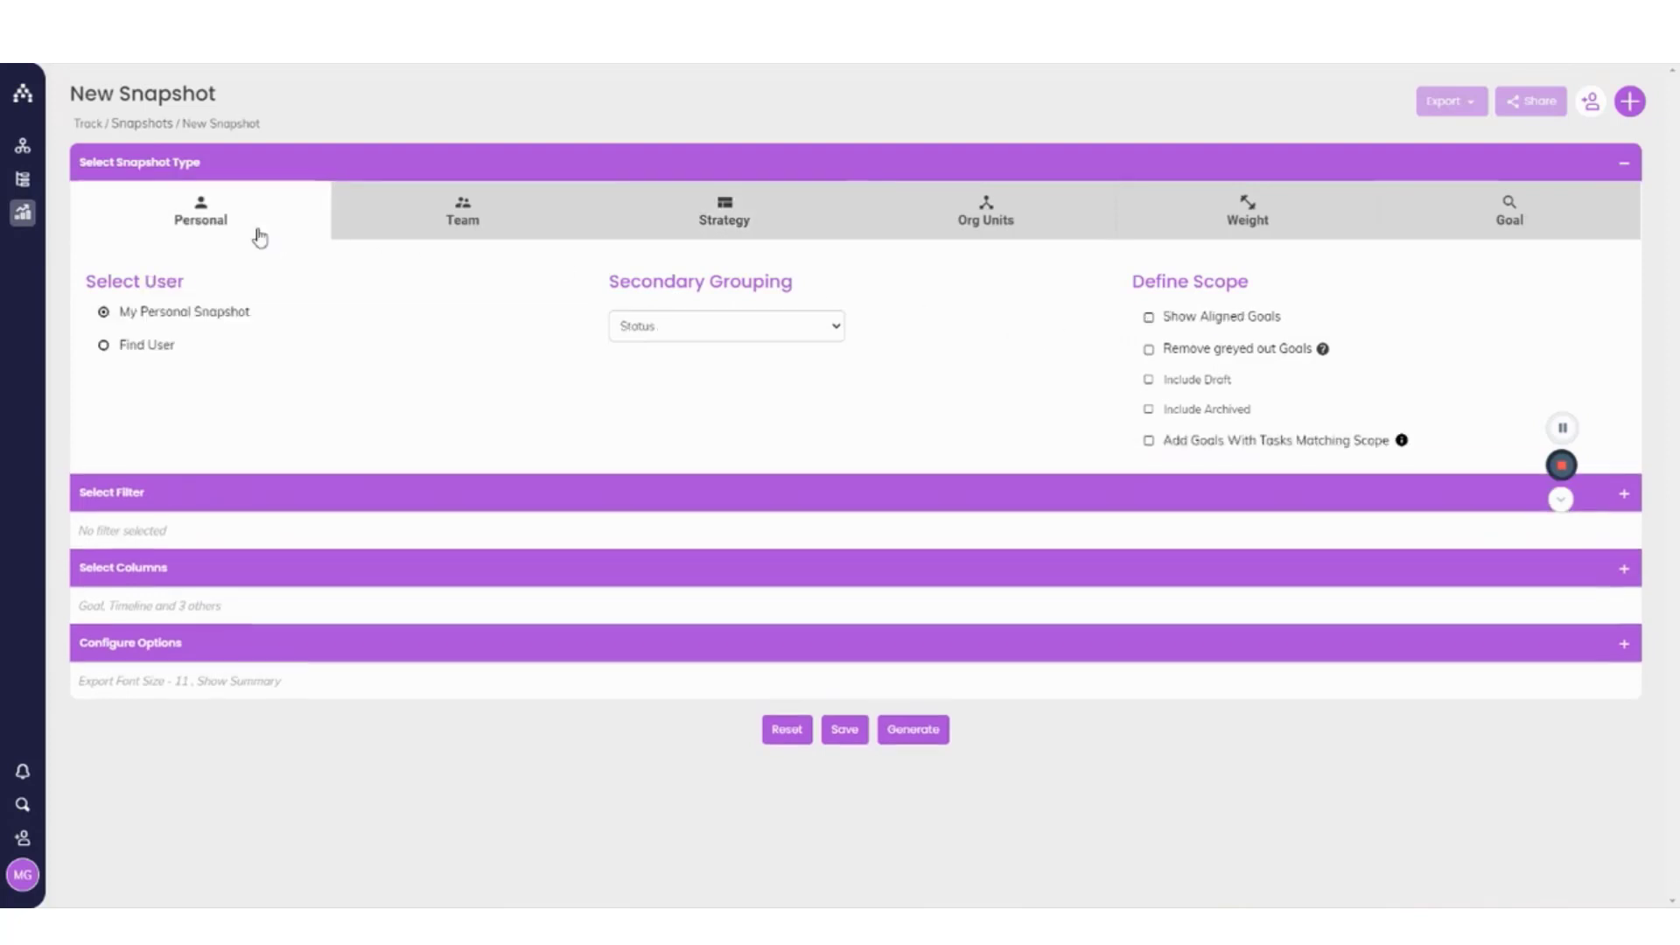
{"action": "left_click", "coordinate": [150, 350]}
{"action": "left_click", "coordinate": [171, 383]}
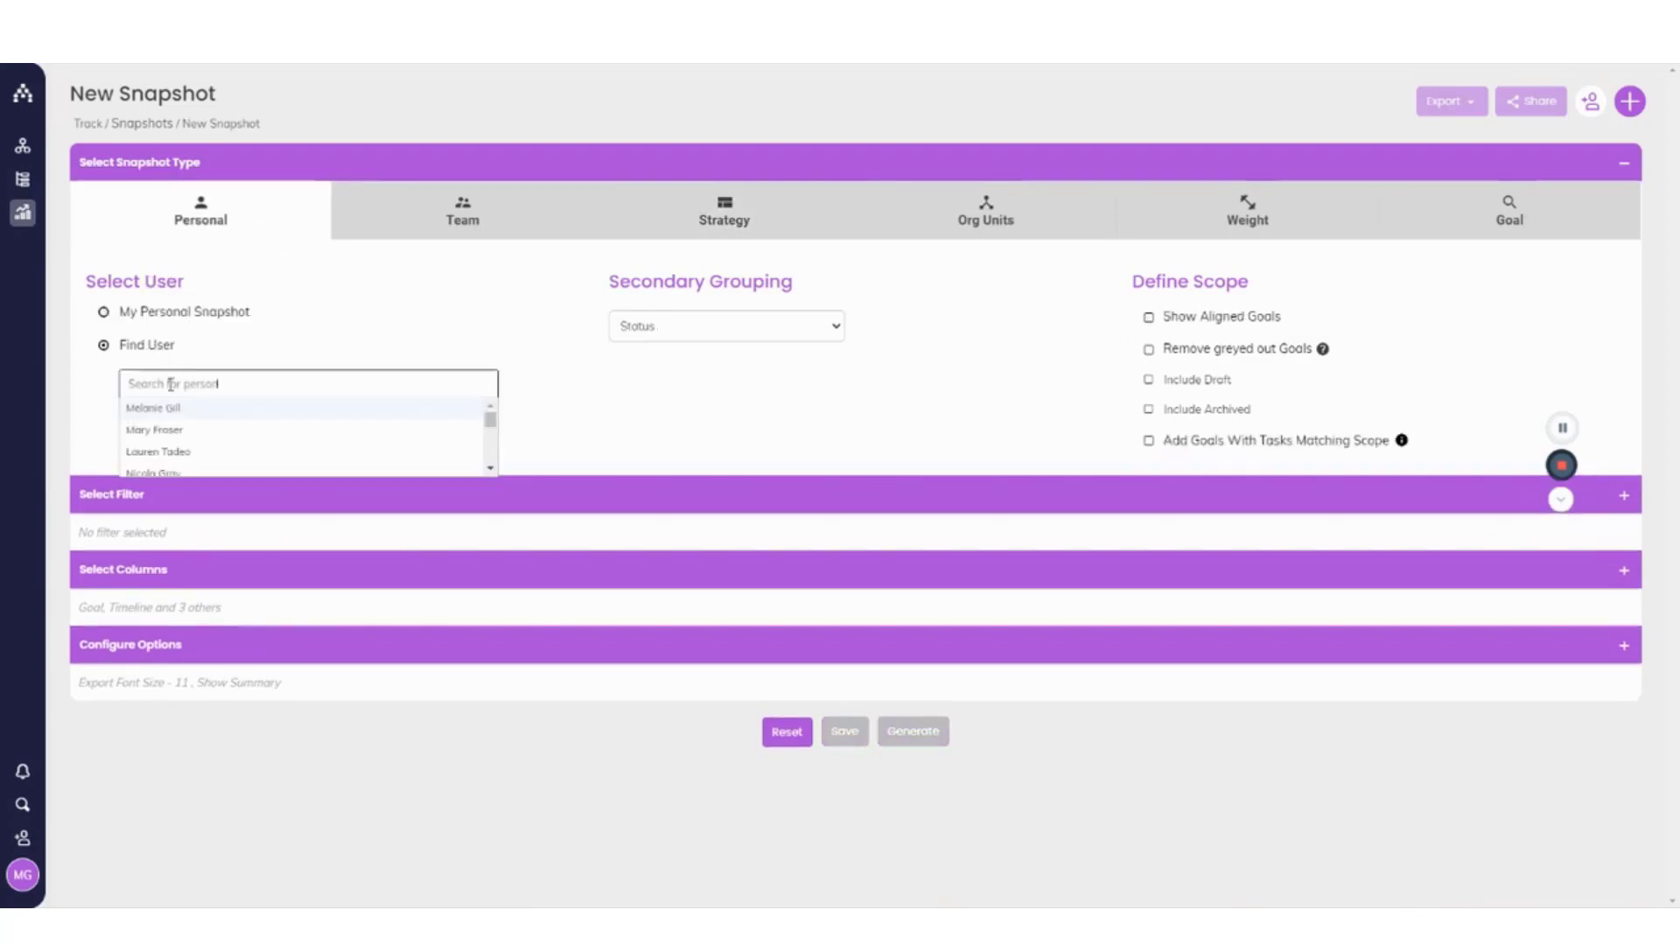
{"action": "left_click", "coordinate": [172, 430]}
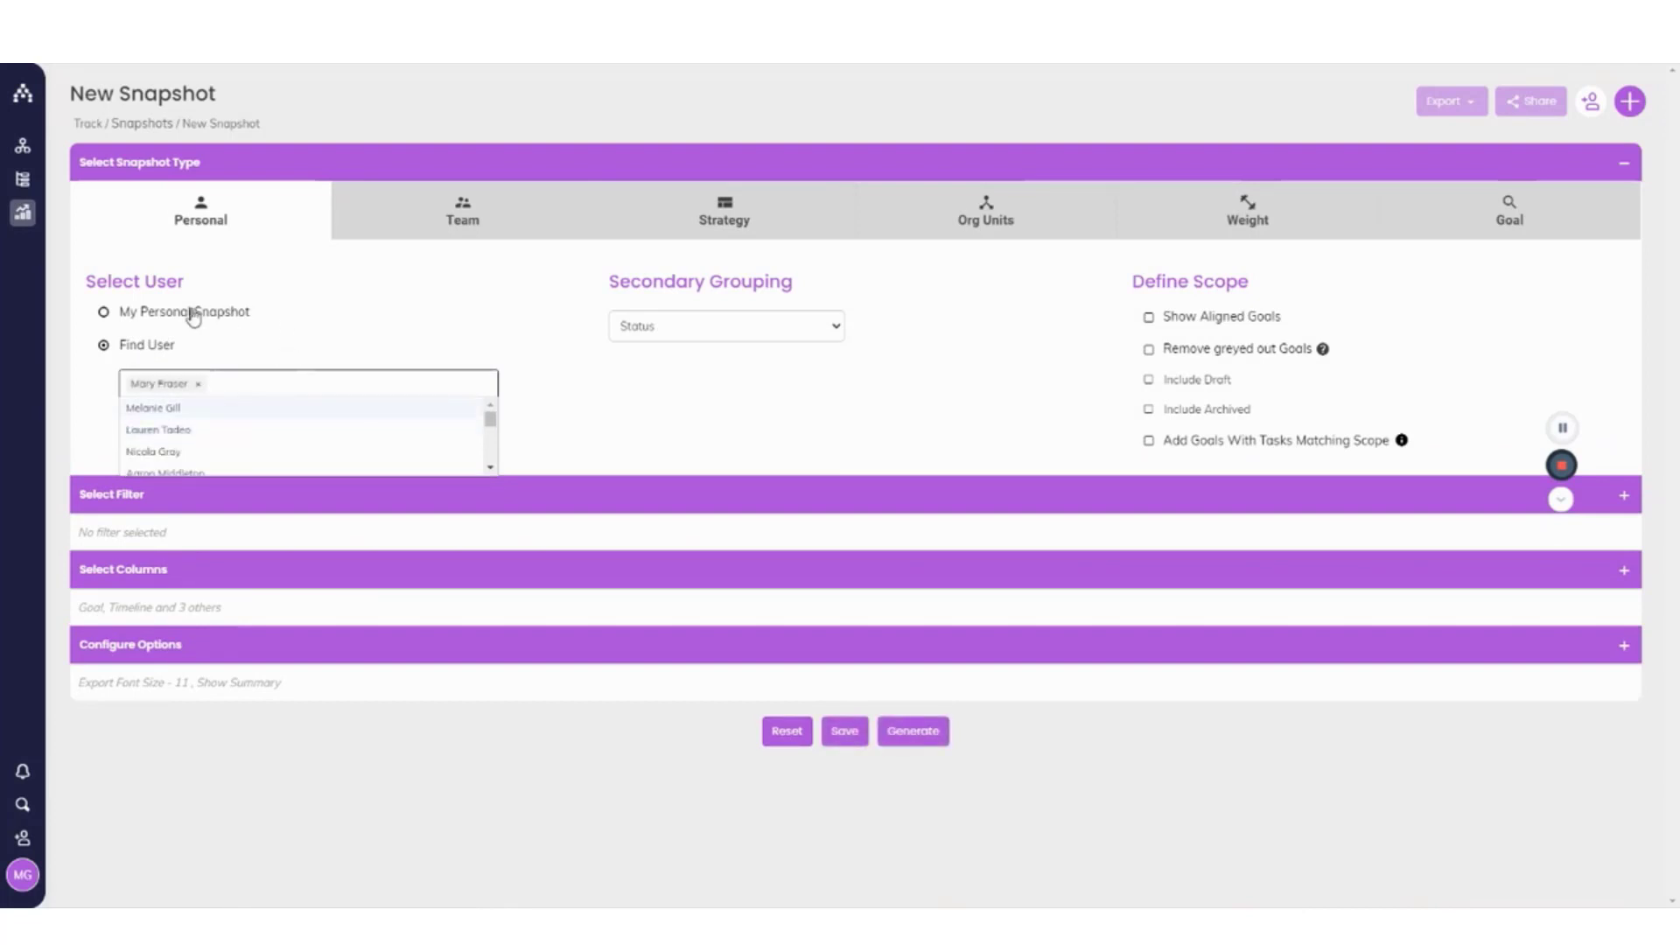
{"action": "left_click", "coordinate": [428, 306]}
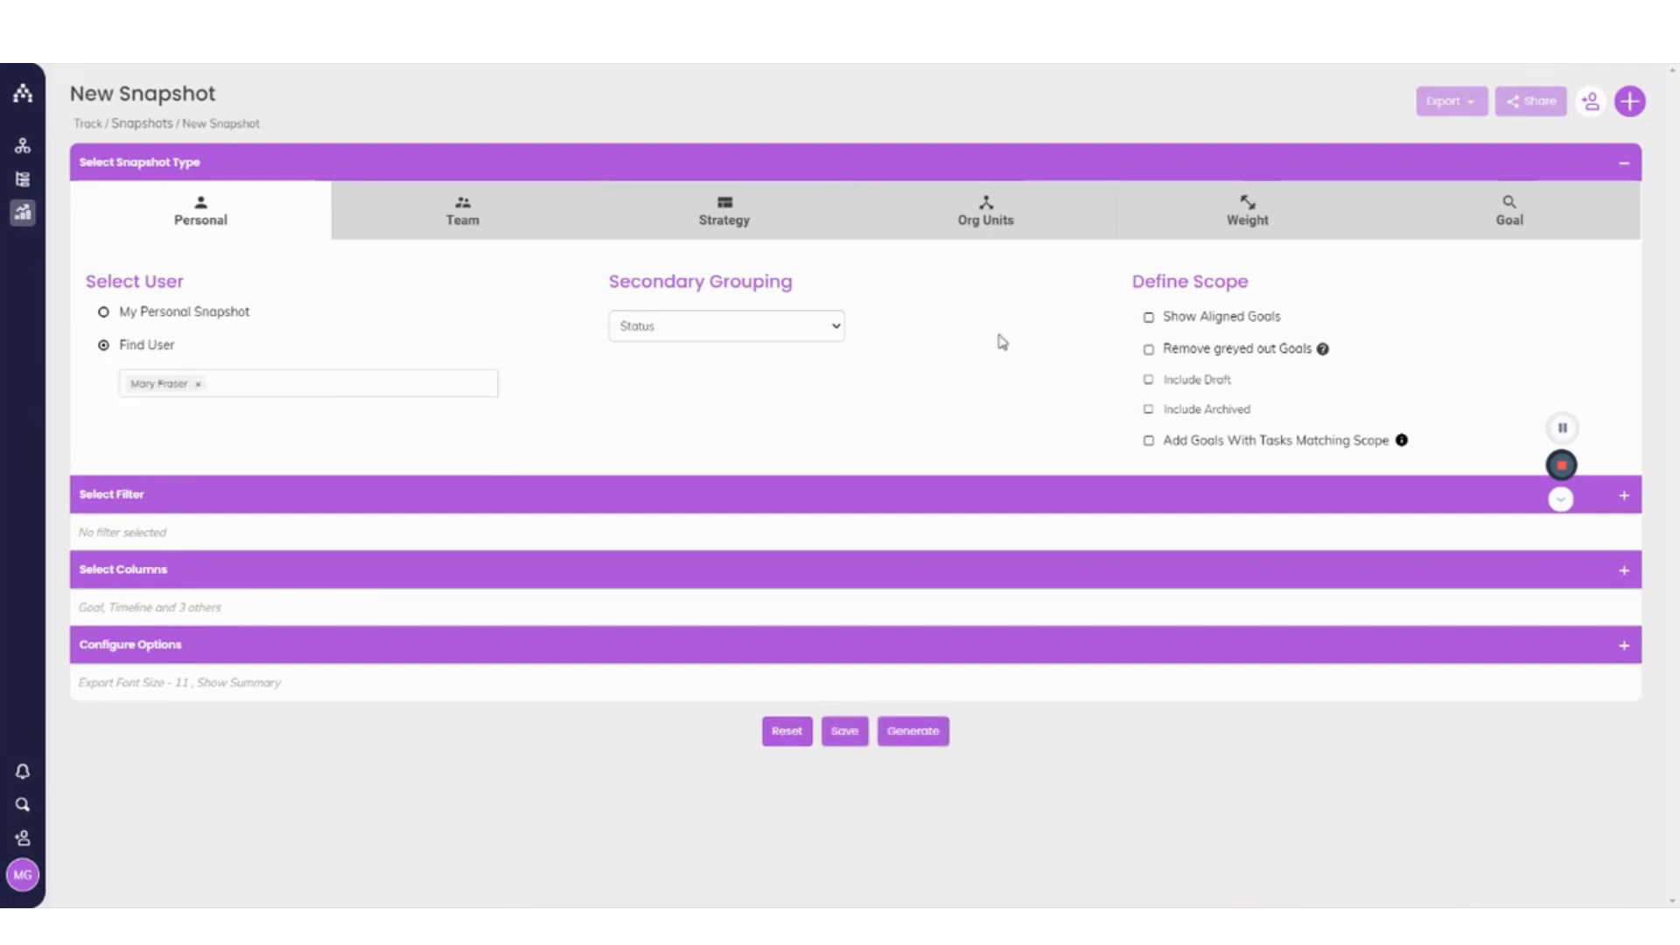
- Browse the organization units available for an Org Units snapshot and return to the Strategy type
{"action": "left_click", "coordinate": [1033, 218]}
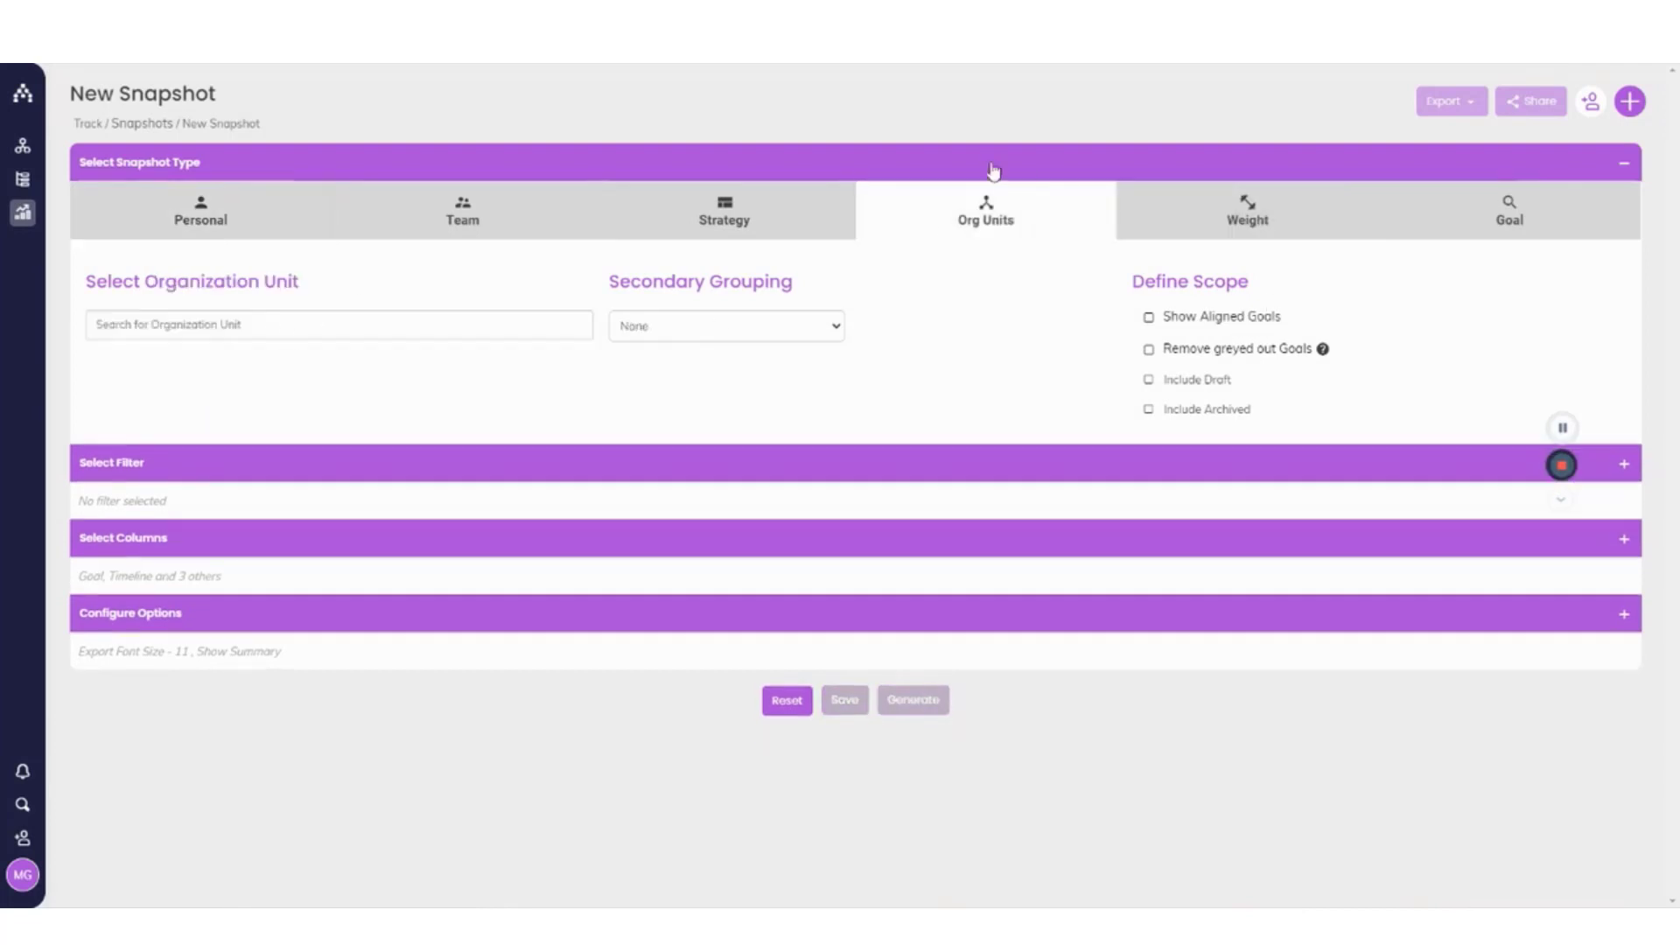
{"action": "left_click", "coordinate": [286, 317]}
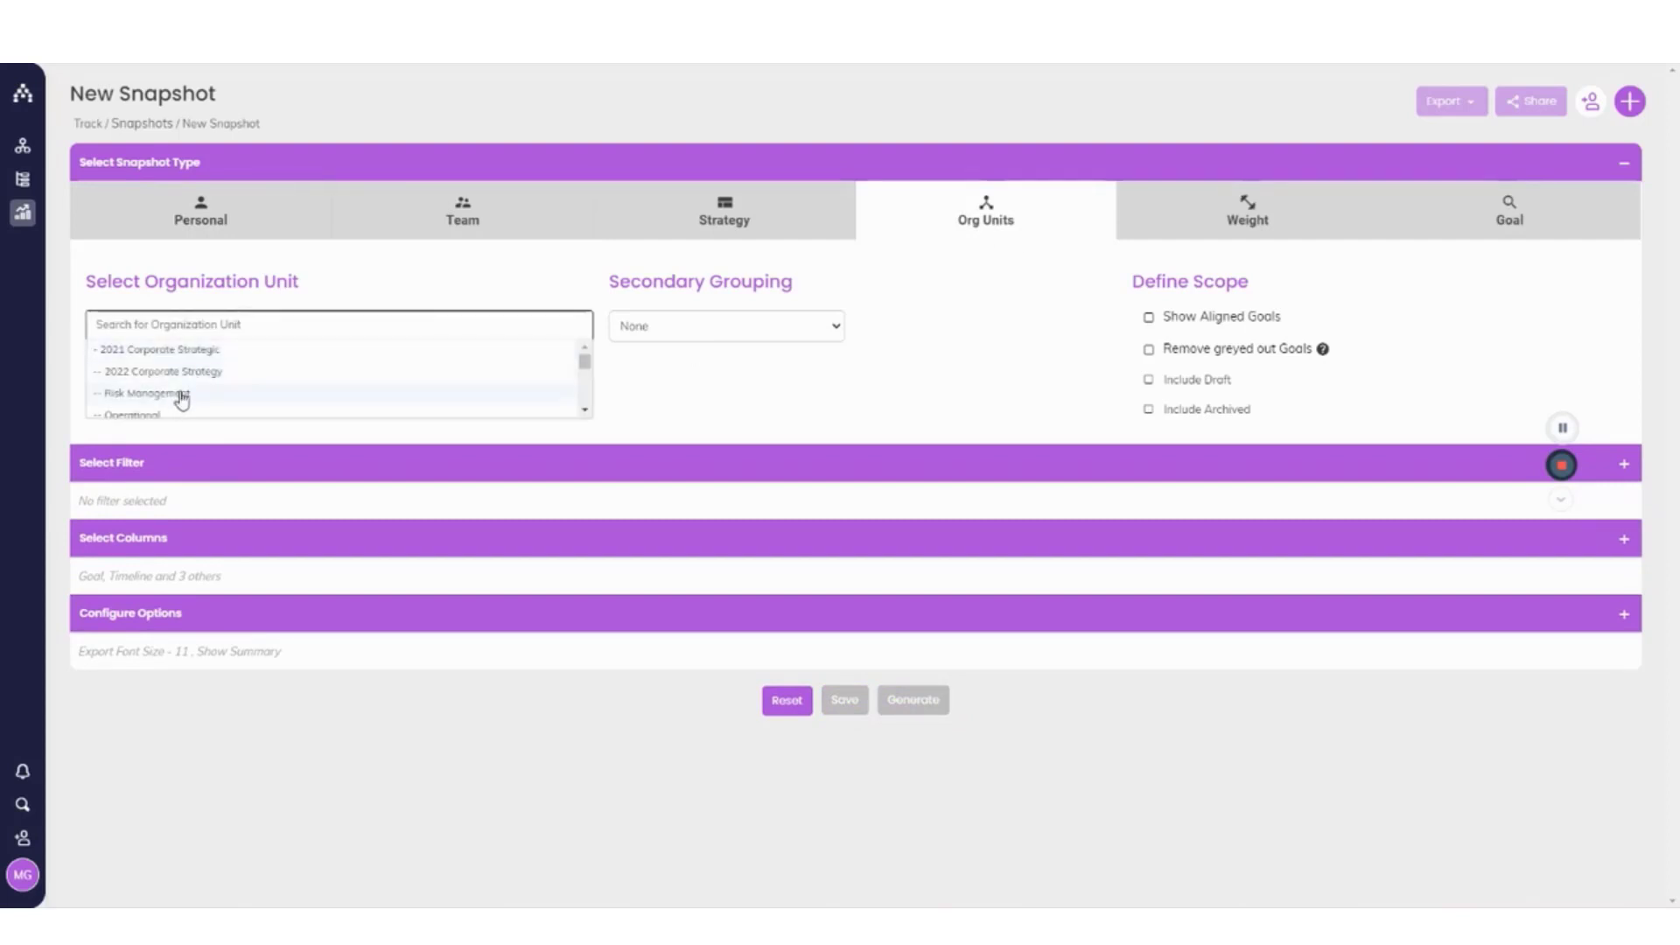
{"action": "scroll", "coordinate": [180, 393], "scroll_direction": "down", "scroll_amount": 2}
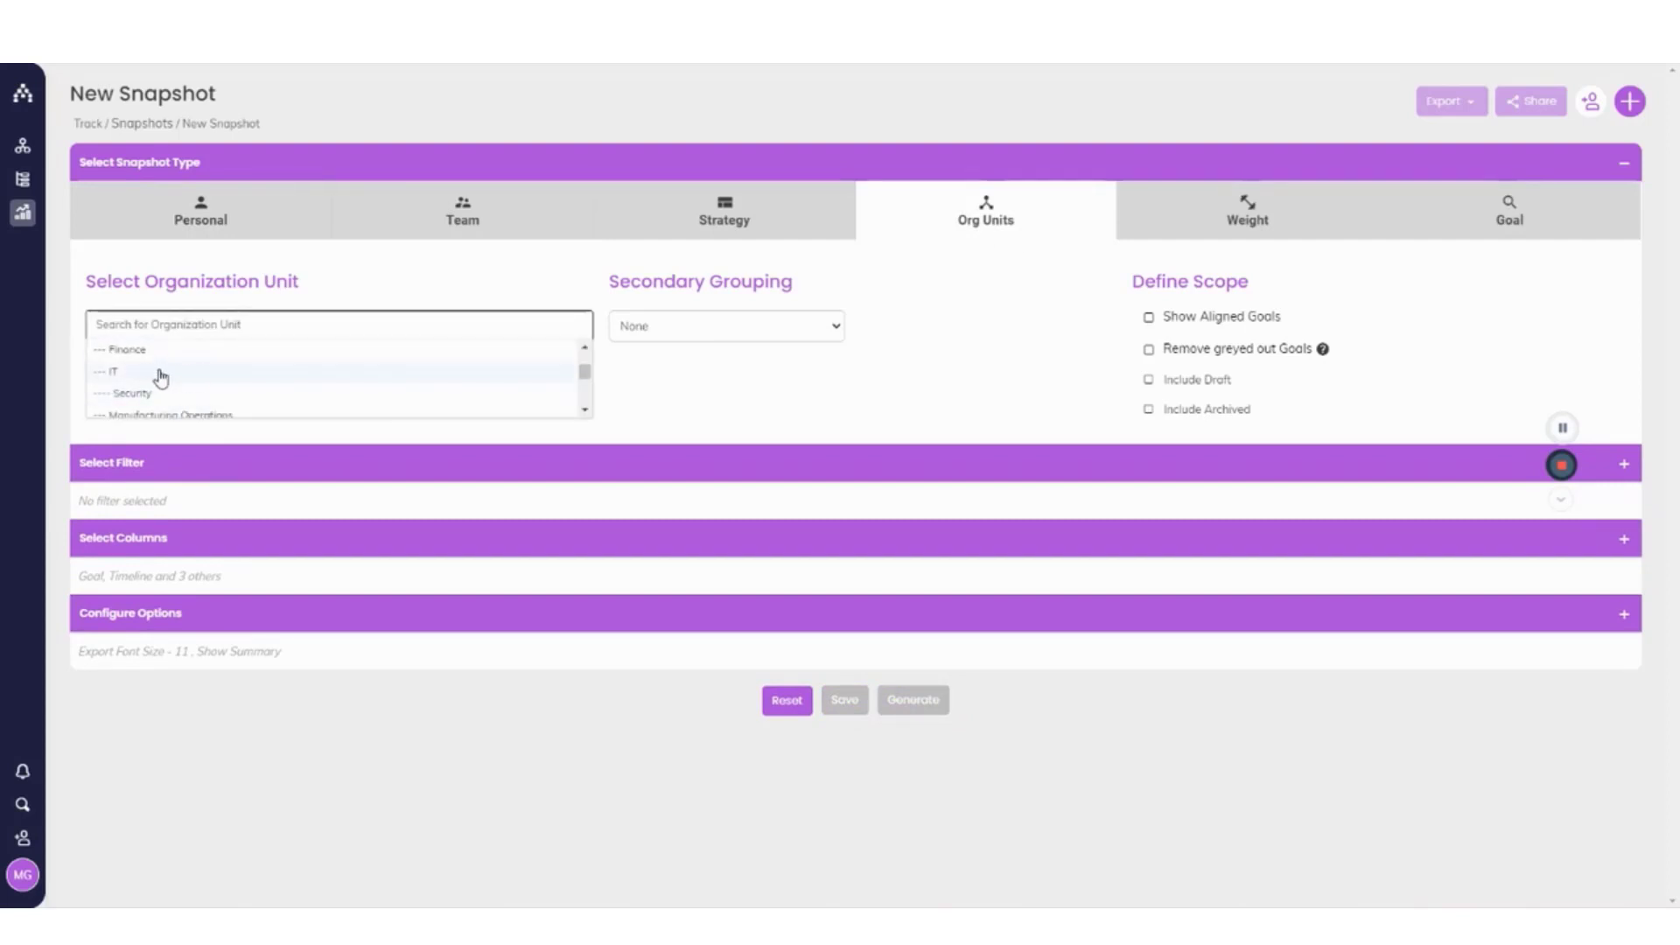
{"action": "left_click", "coordinate": [725, 214]}
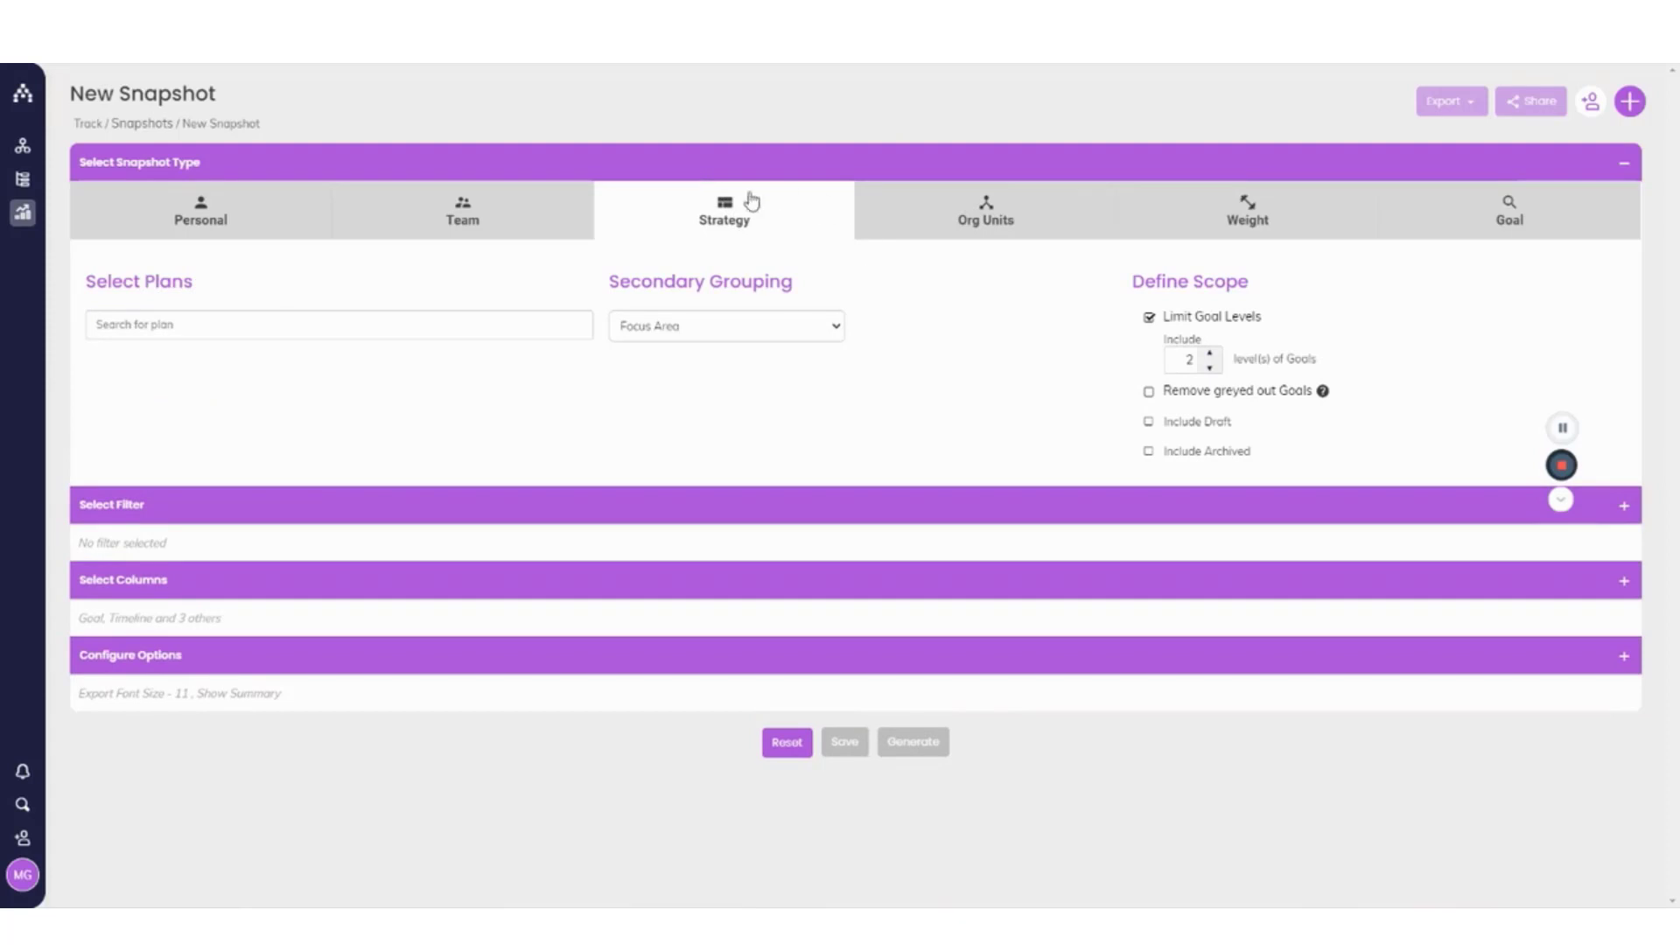
- Try filtering the snapshot by the KPI and Project templates and close the filter options
{"action": "left_click", "coordinate": [293, 503]}
{"action": "scroll", "coordinate": [379, 476], "scroll_direction": "down", "scroll_amount": 2}
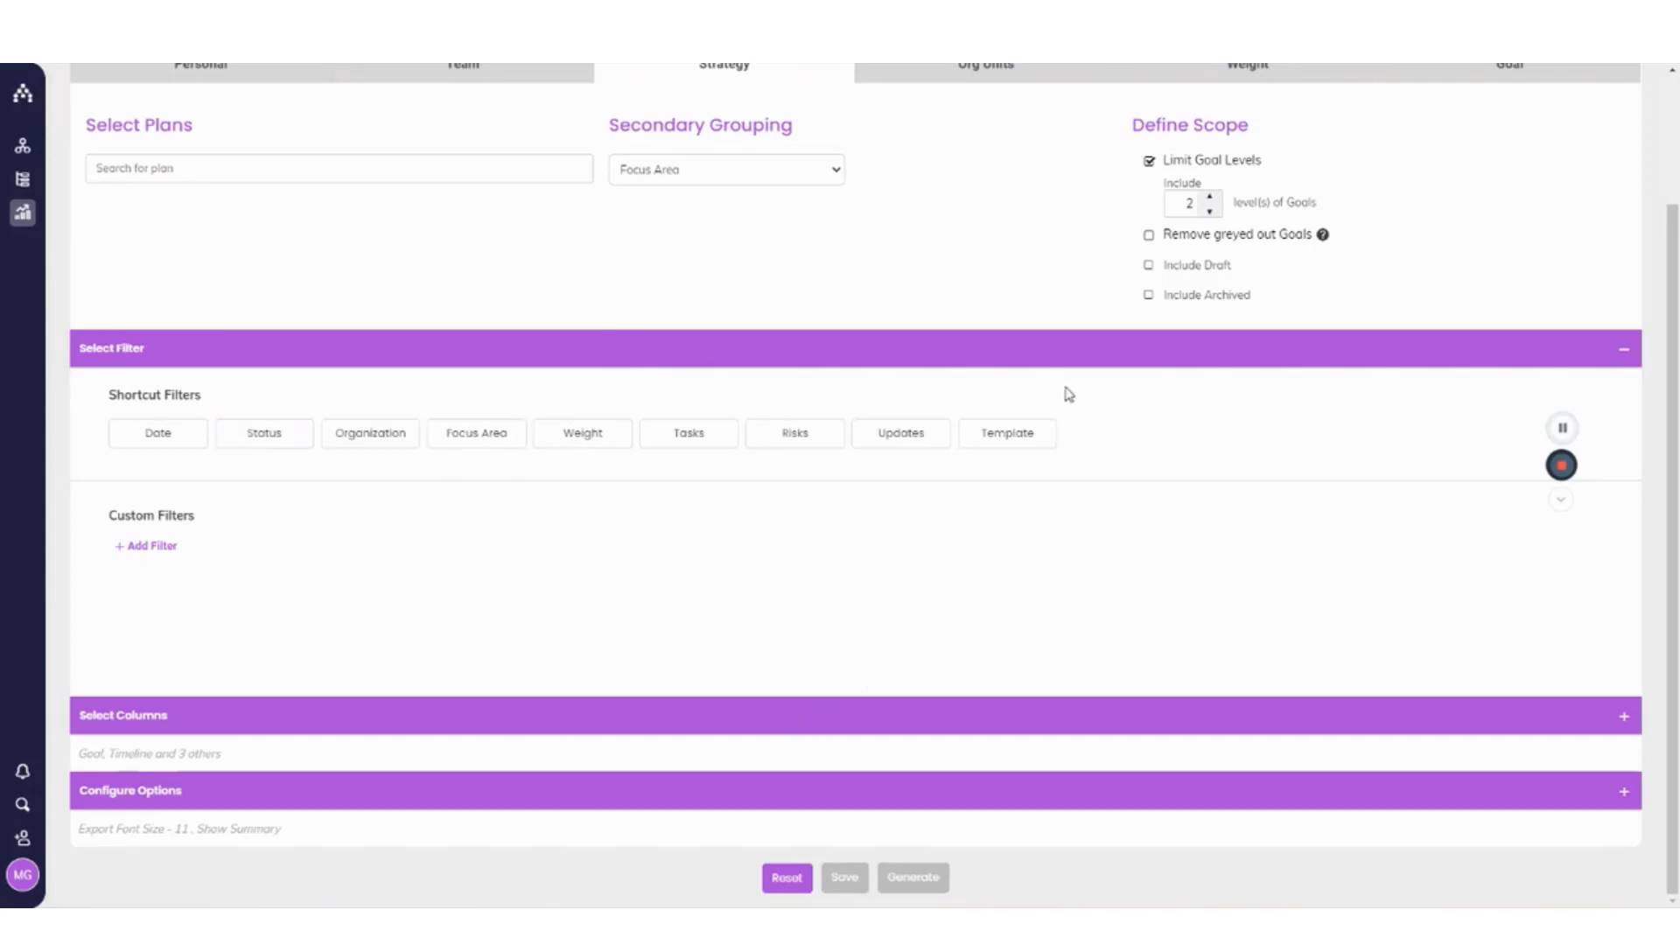
{"action": "left_click", "coordinate": [1024, 434]}
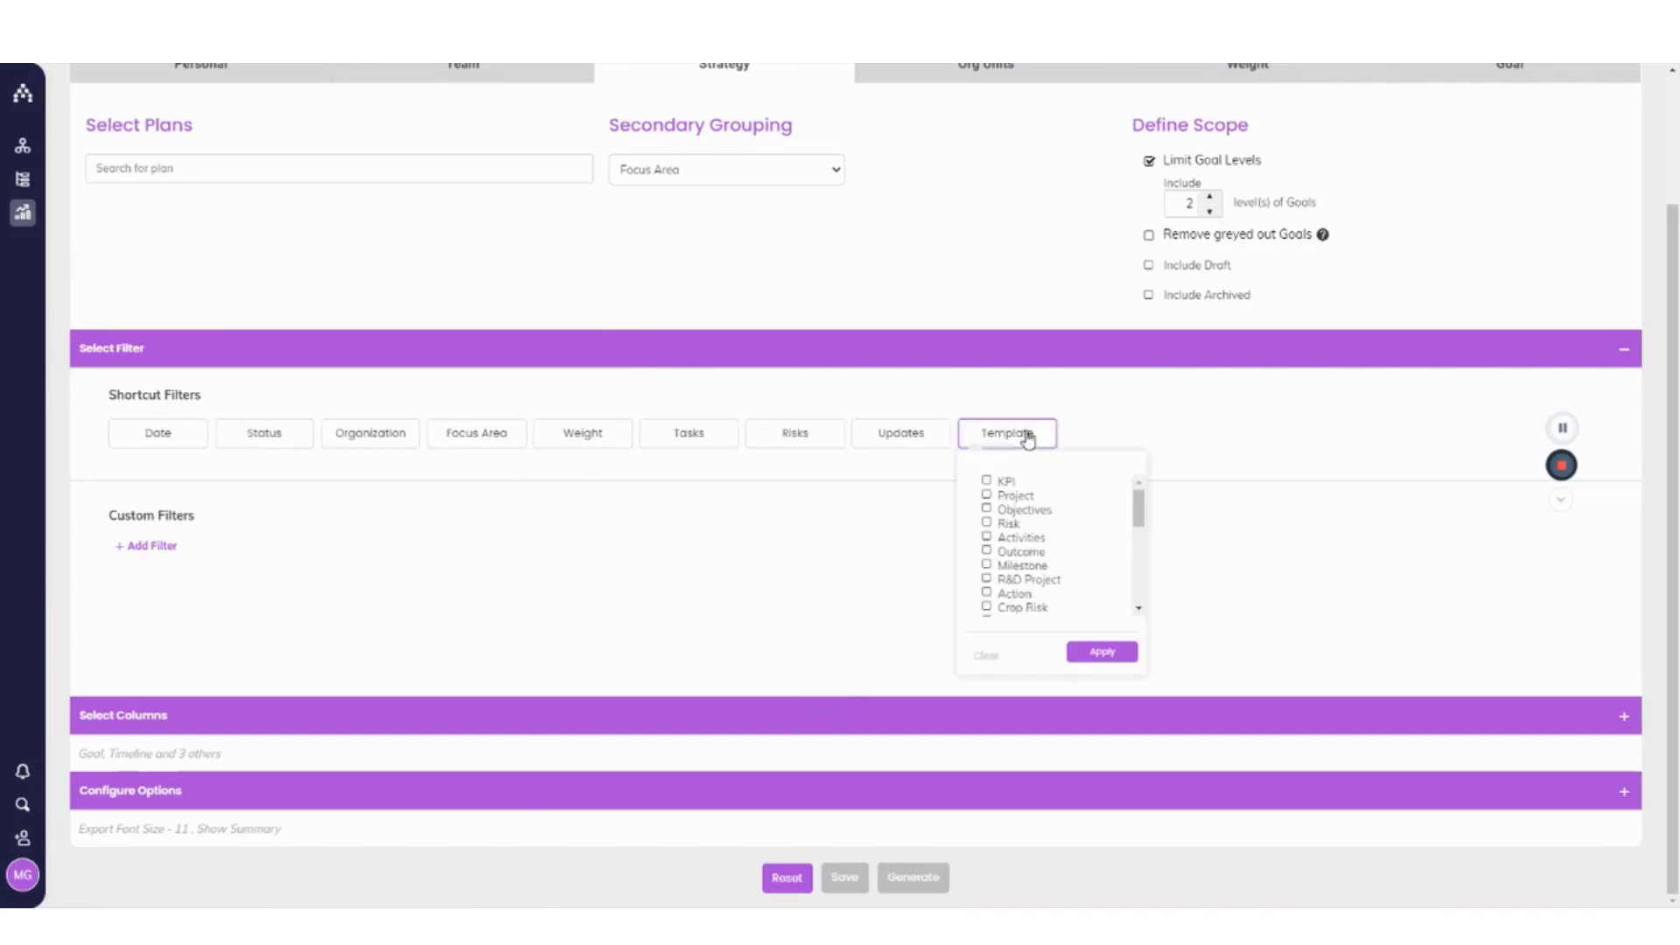
{"action": "left_click", "coordinate": [1018, 497]}
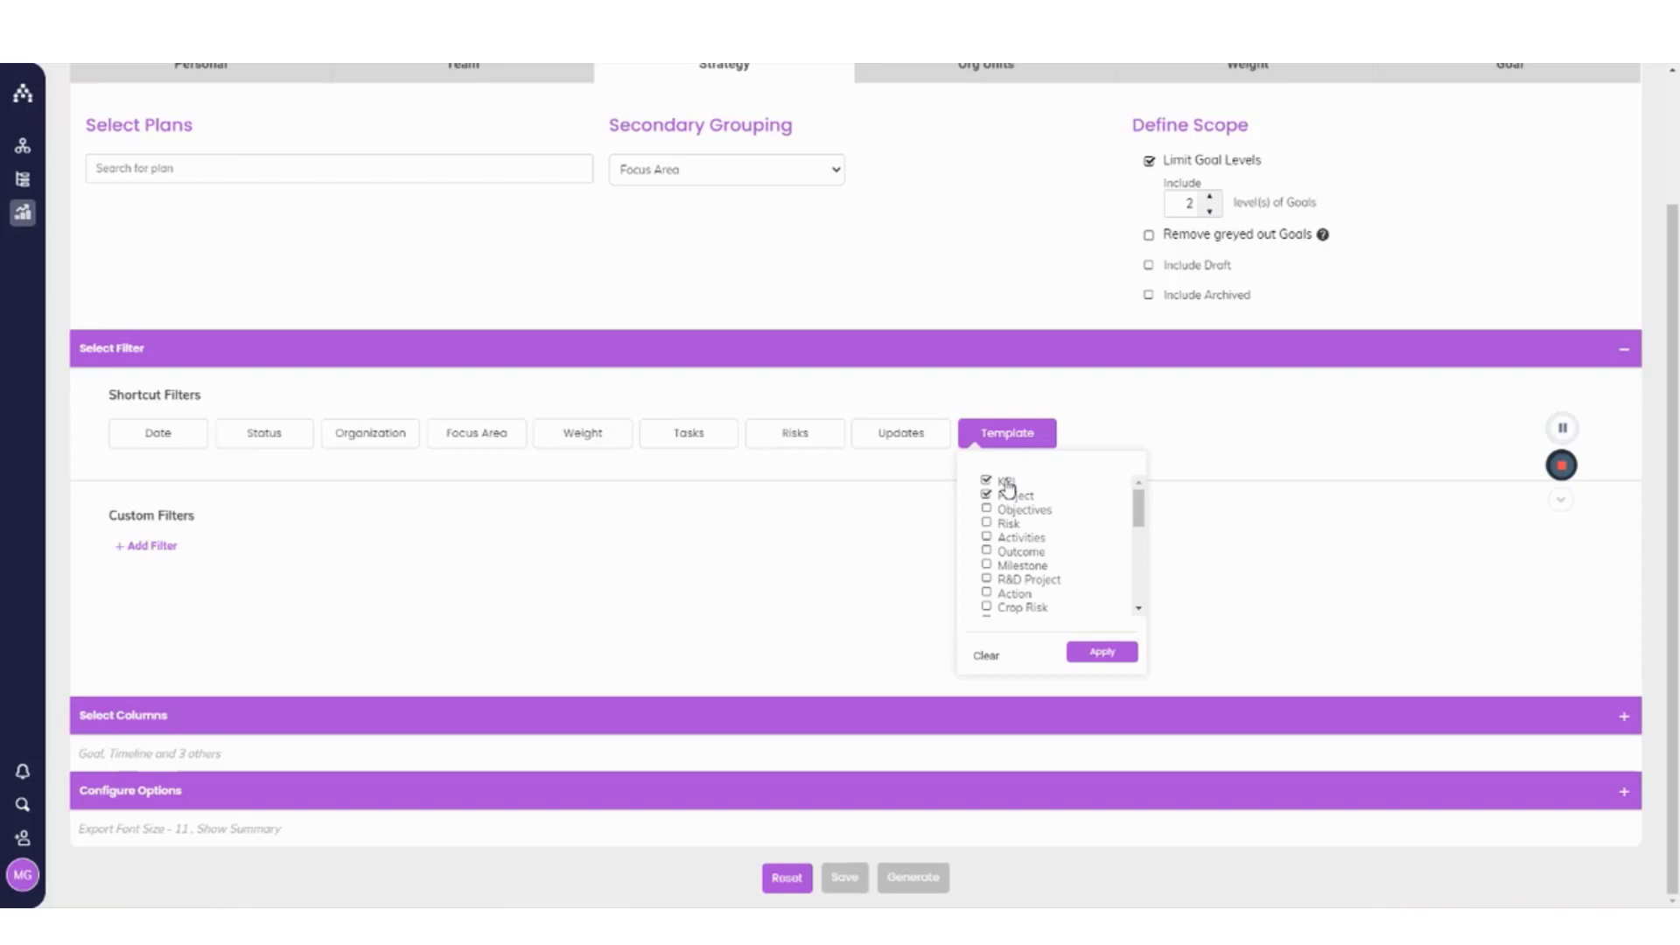
{"action": "left_click", "coordinate": [816, 561]}
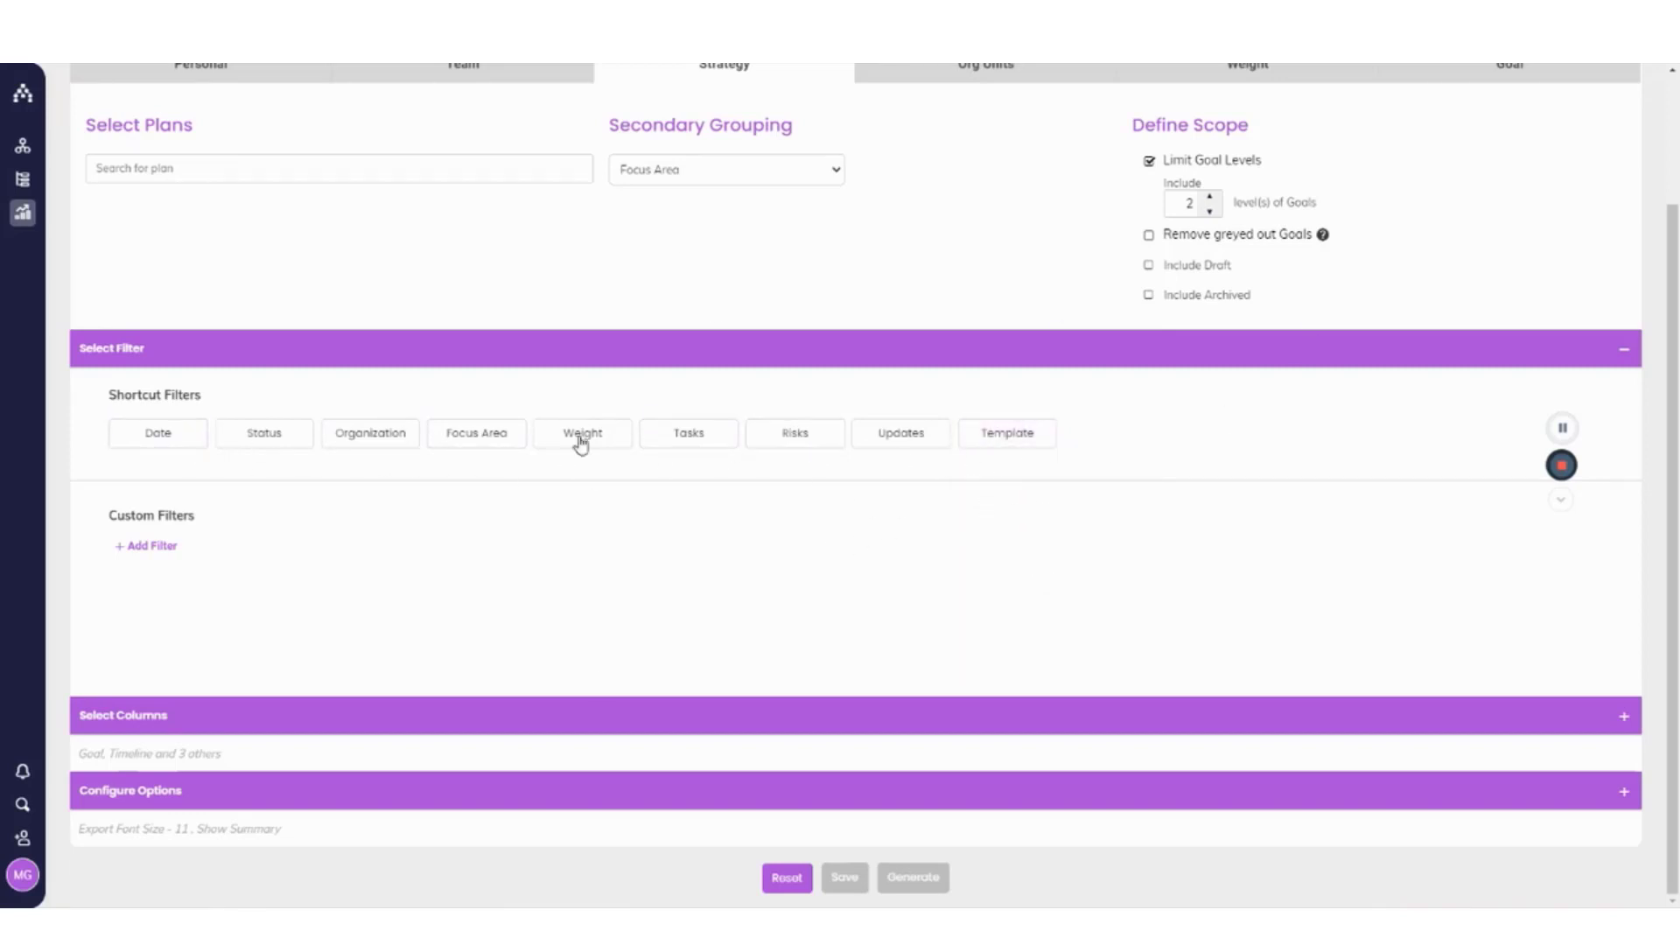
{"action": "left_click", "coordinate": [598, 366]}
- Review the snapshot's column choices and remove the Task and Current Completion columns
{"action": "left_click", "coordinate": [213, 585]}
{"action": "scroll", "coordinate": [344, 529], "scroll_direction": "down", "scroll_amount": 3}
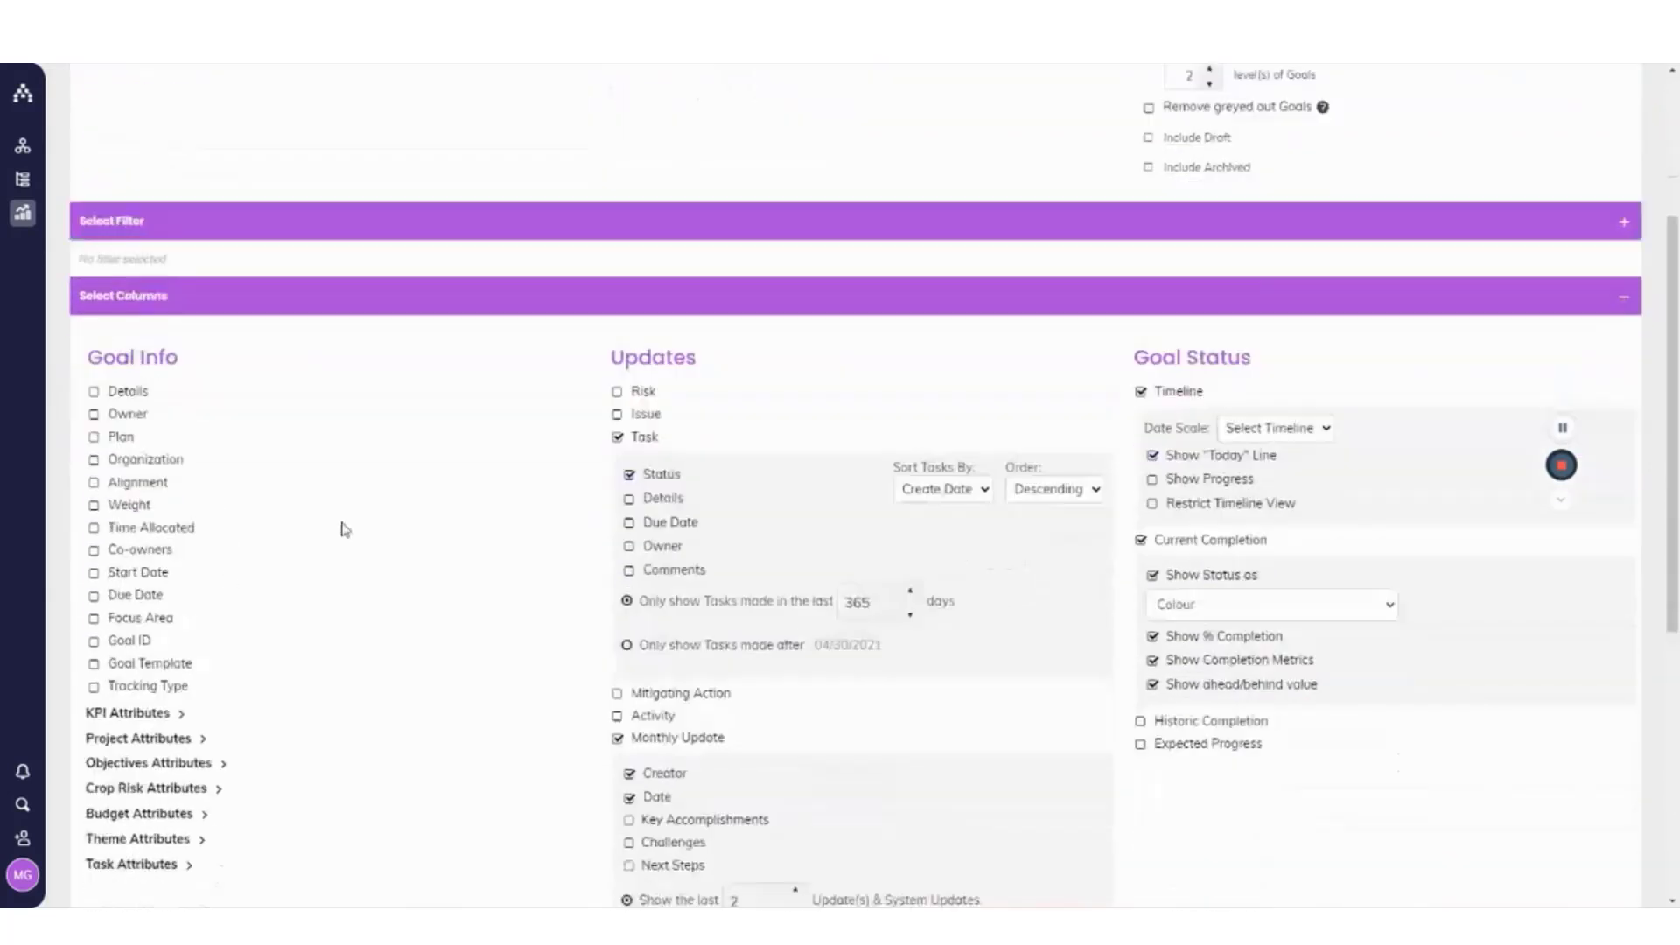
{"action": "scroll", "coordinate": [367, 525], "scroll_direction": "down", "scroll_amount": 6}
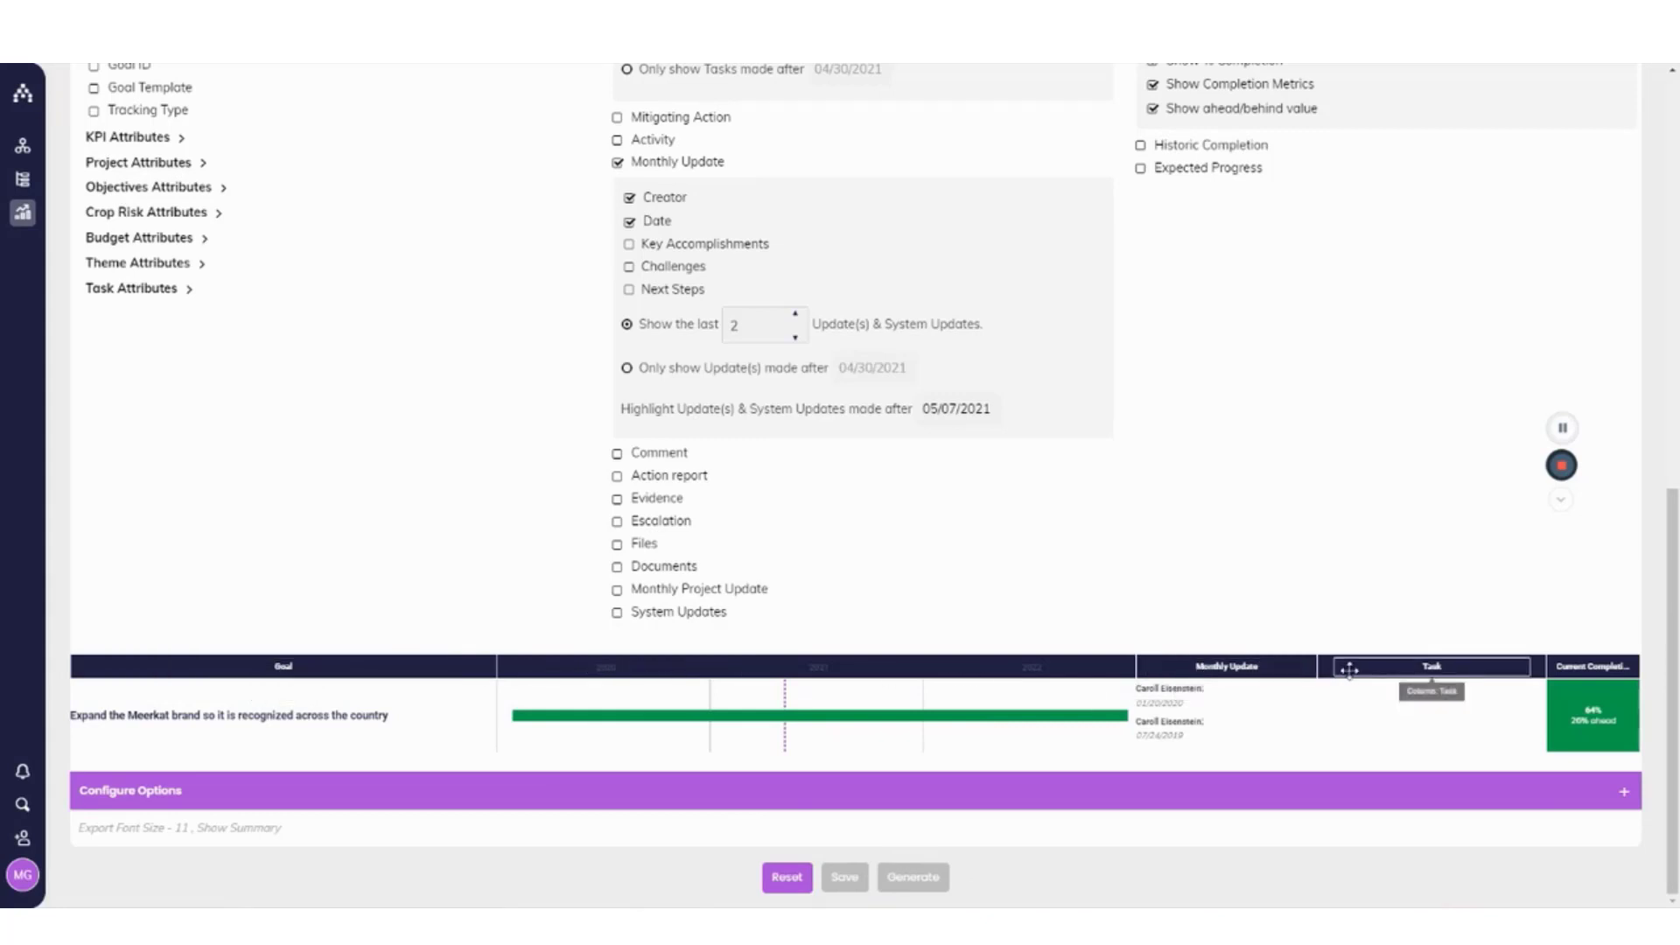
{"action": "scroll", "coordinate": [1236, 624], "scroll_direction": "up", "scroll_amount": 1}
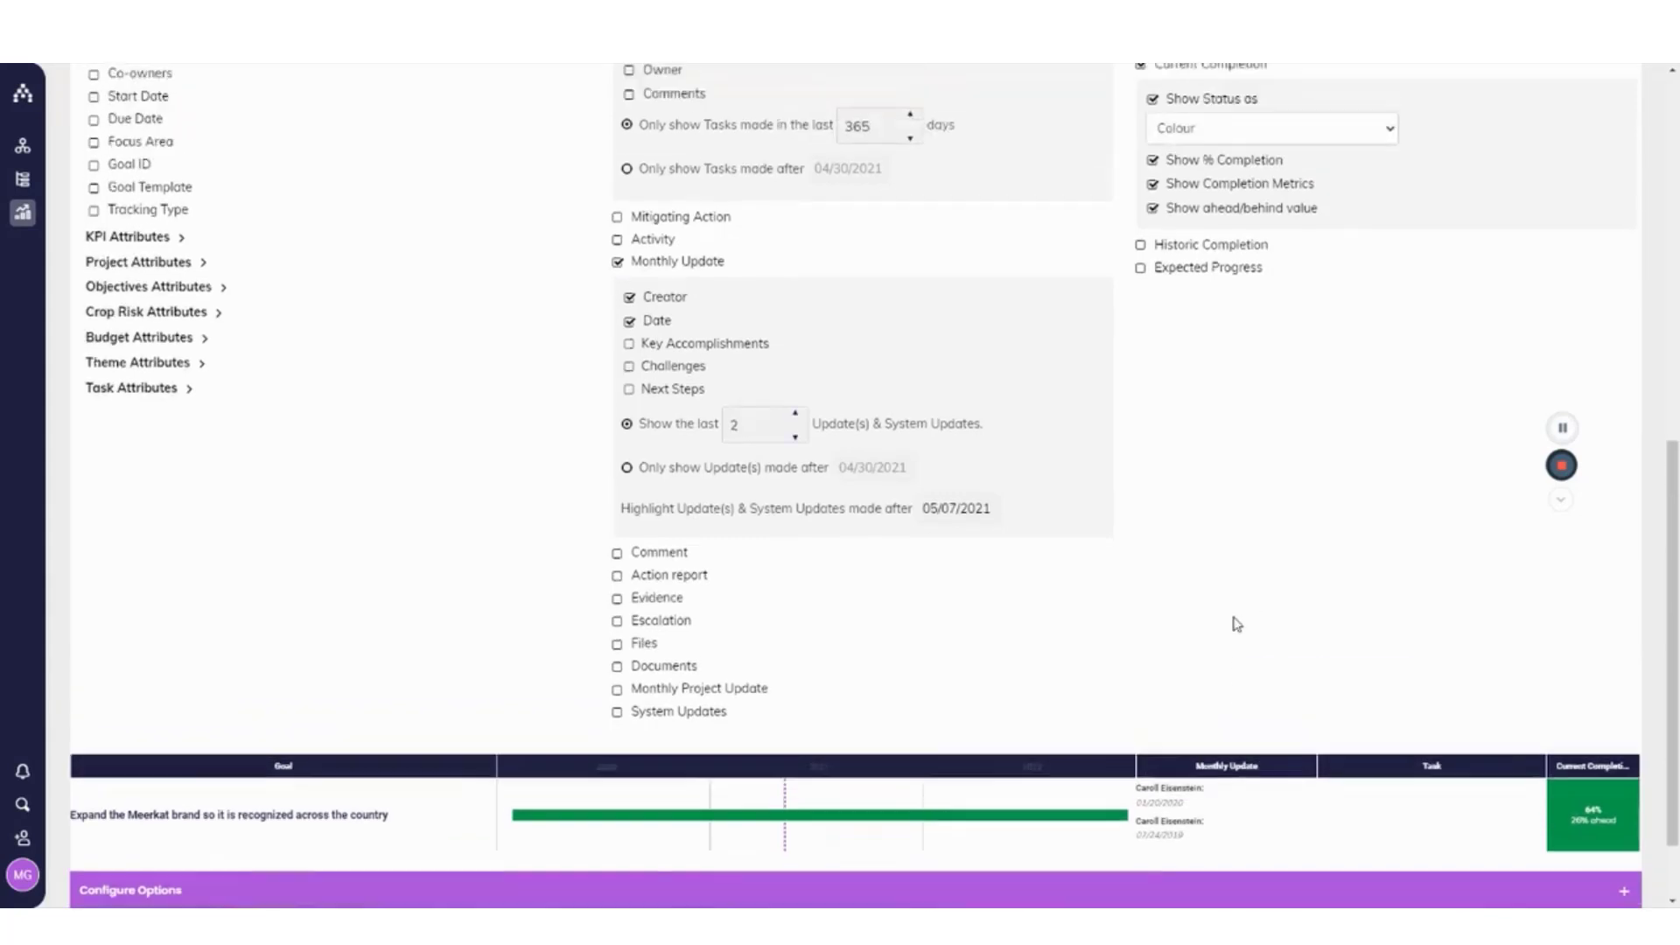
{"action": "scroll", "coordinate": [1237, 624], "scroll_direction": "up", "scroll_amount": 4}
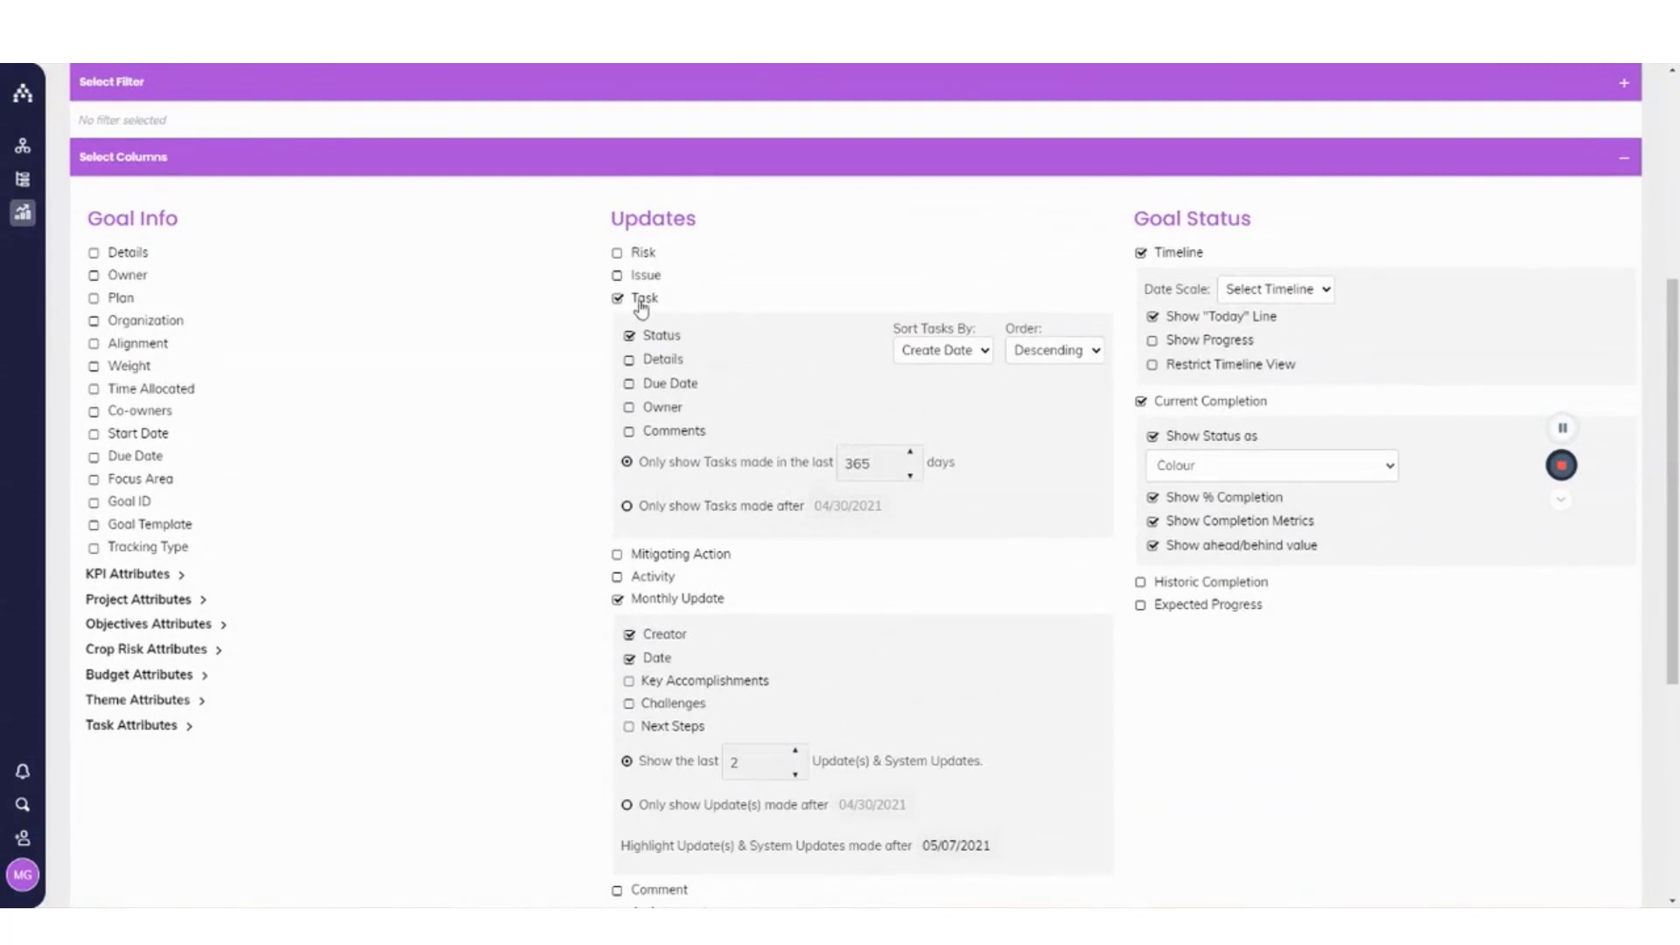
{"action": "left_click", "coordinate": [643, 302]}
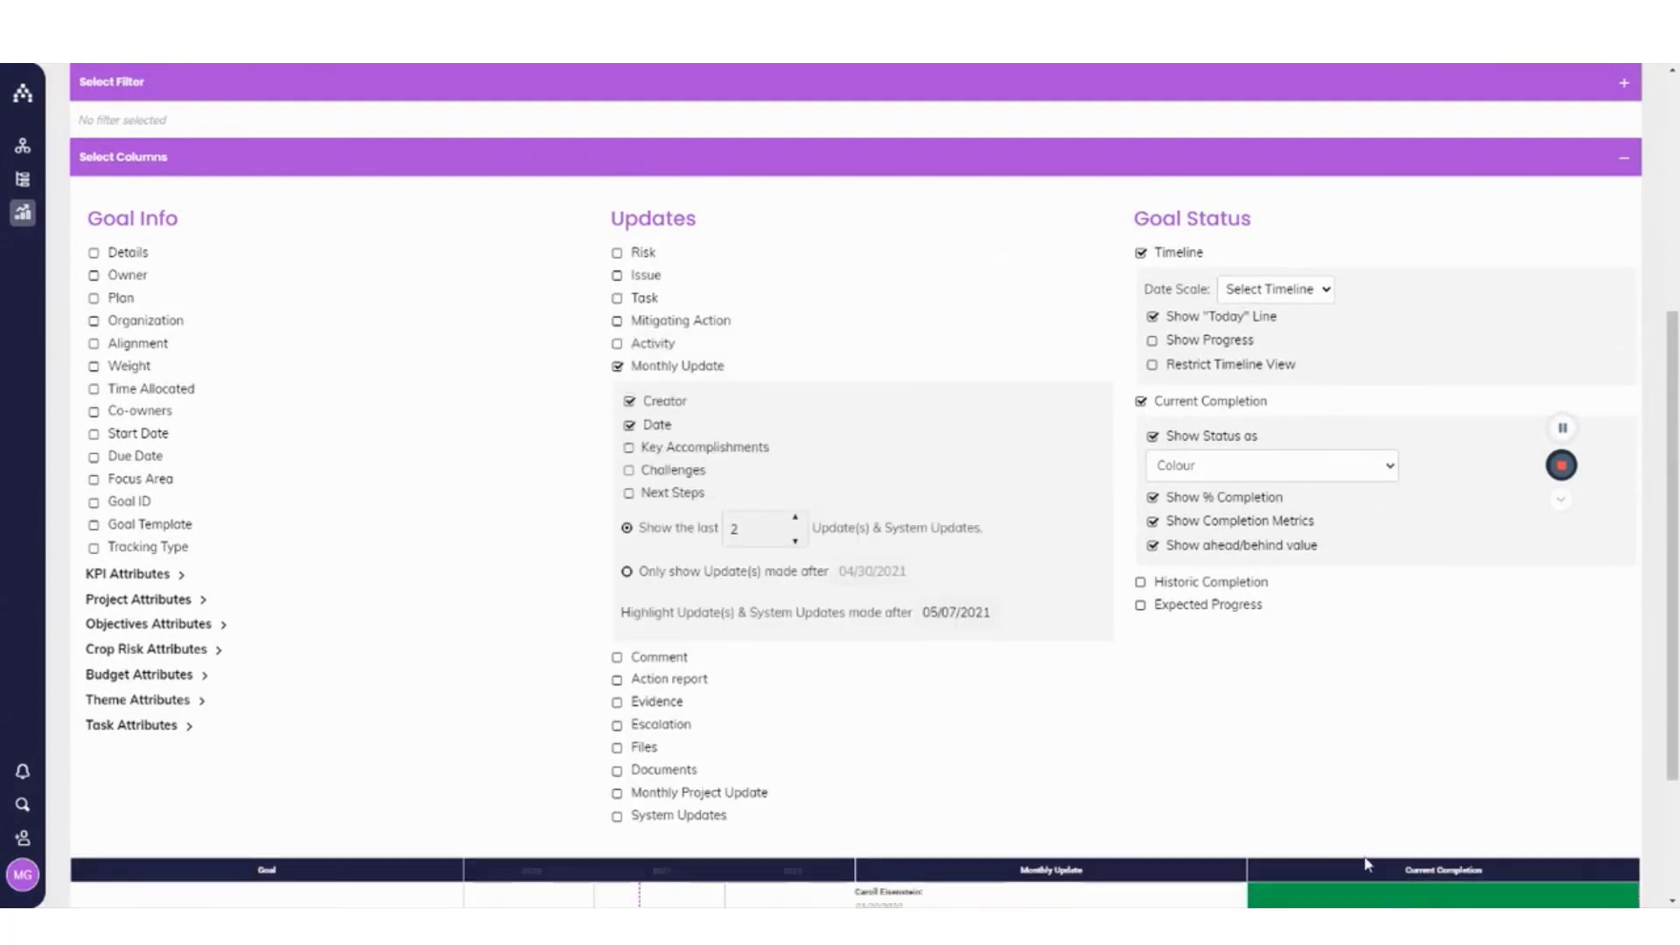
{"action": "left_click", "coordinate": [1218, 404]}
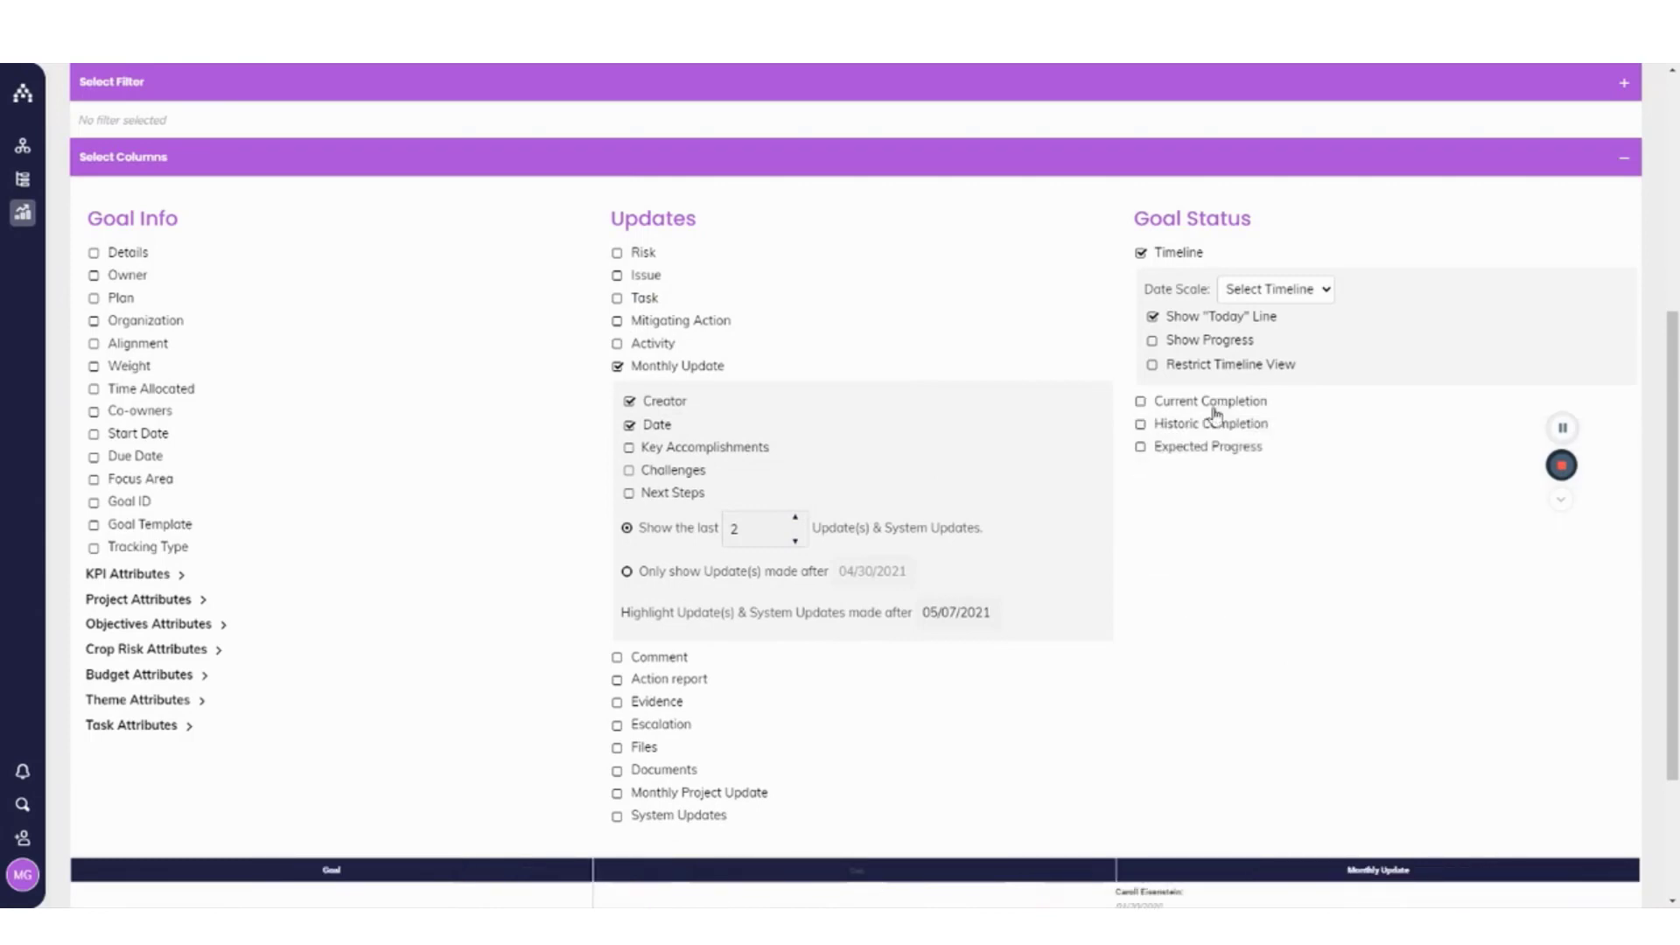
- Add a Due Date column between Goal and the timeline, and widen the timeline column
{"action": "scroll", "coordinate": [1141, 664], "scroll_direction": "down", "scroll_amount": 1}
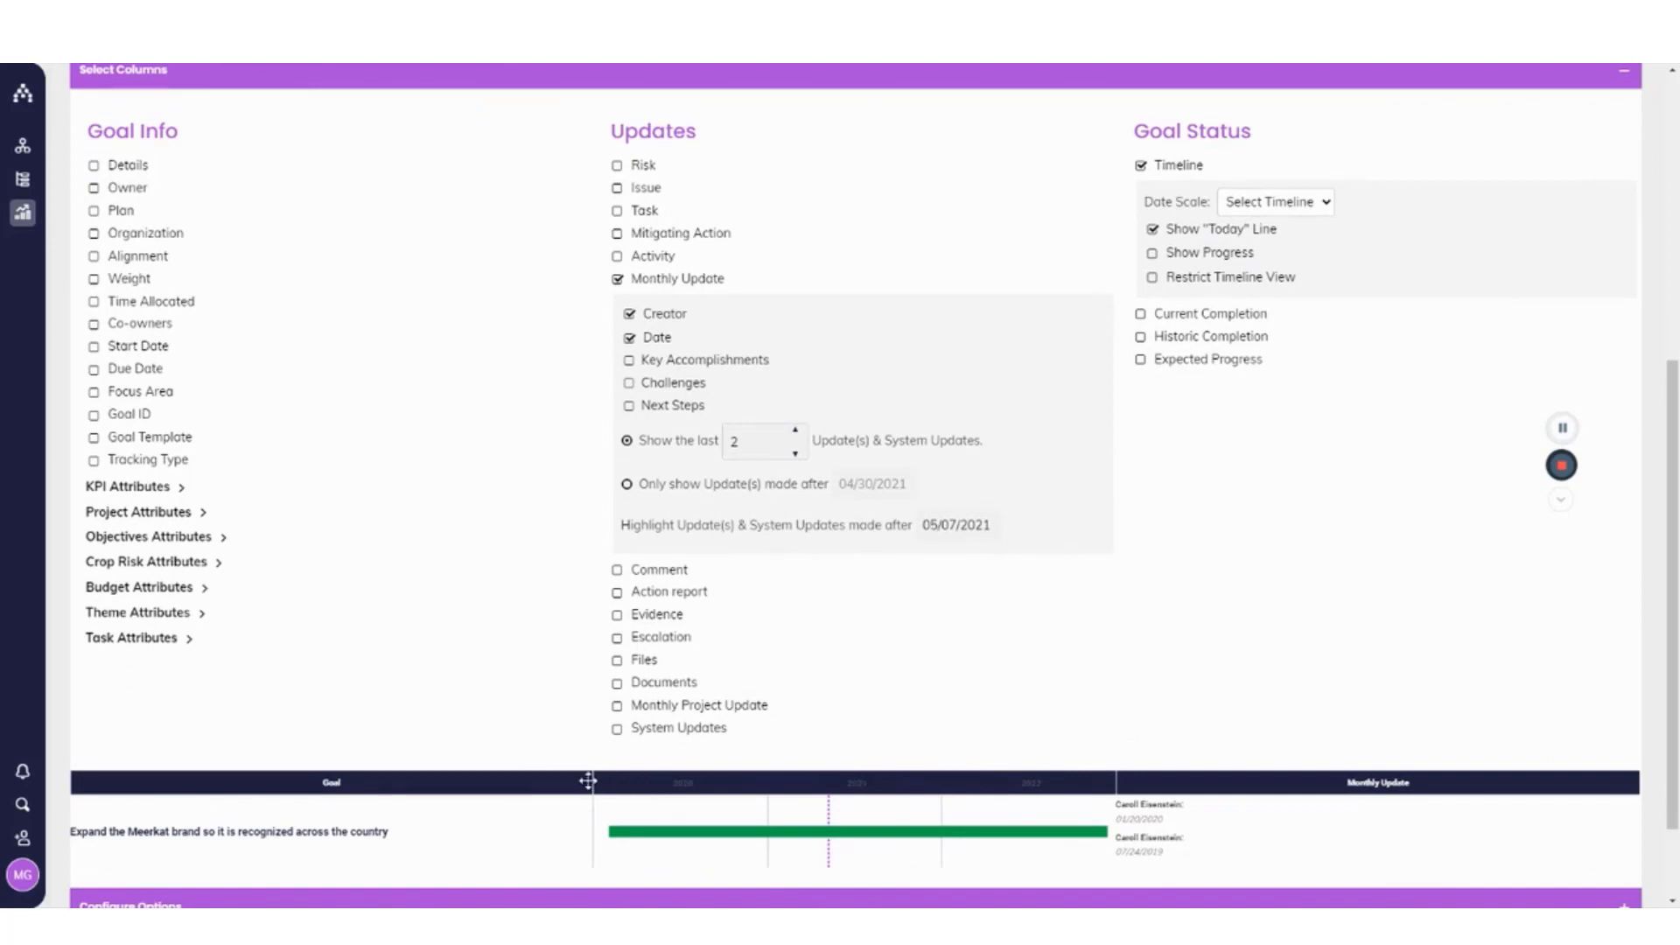
{"action": "left_click_drag", "start_coordinate": [589, 780], "coordinate": [440, 780]}
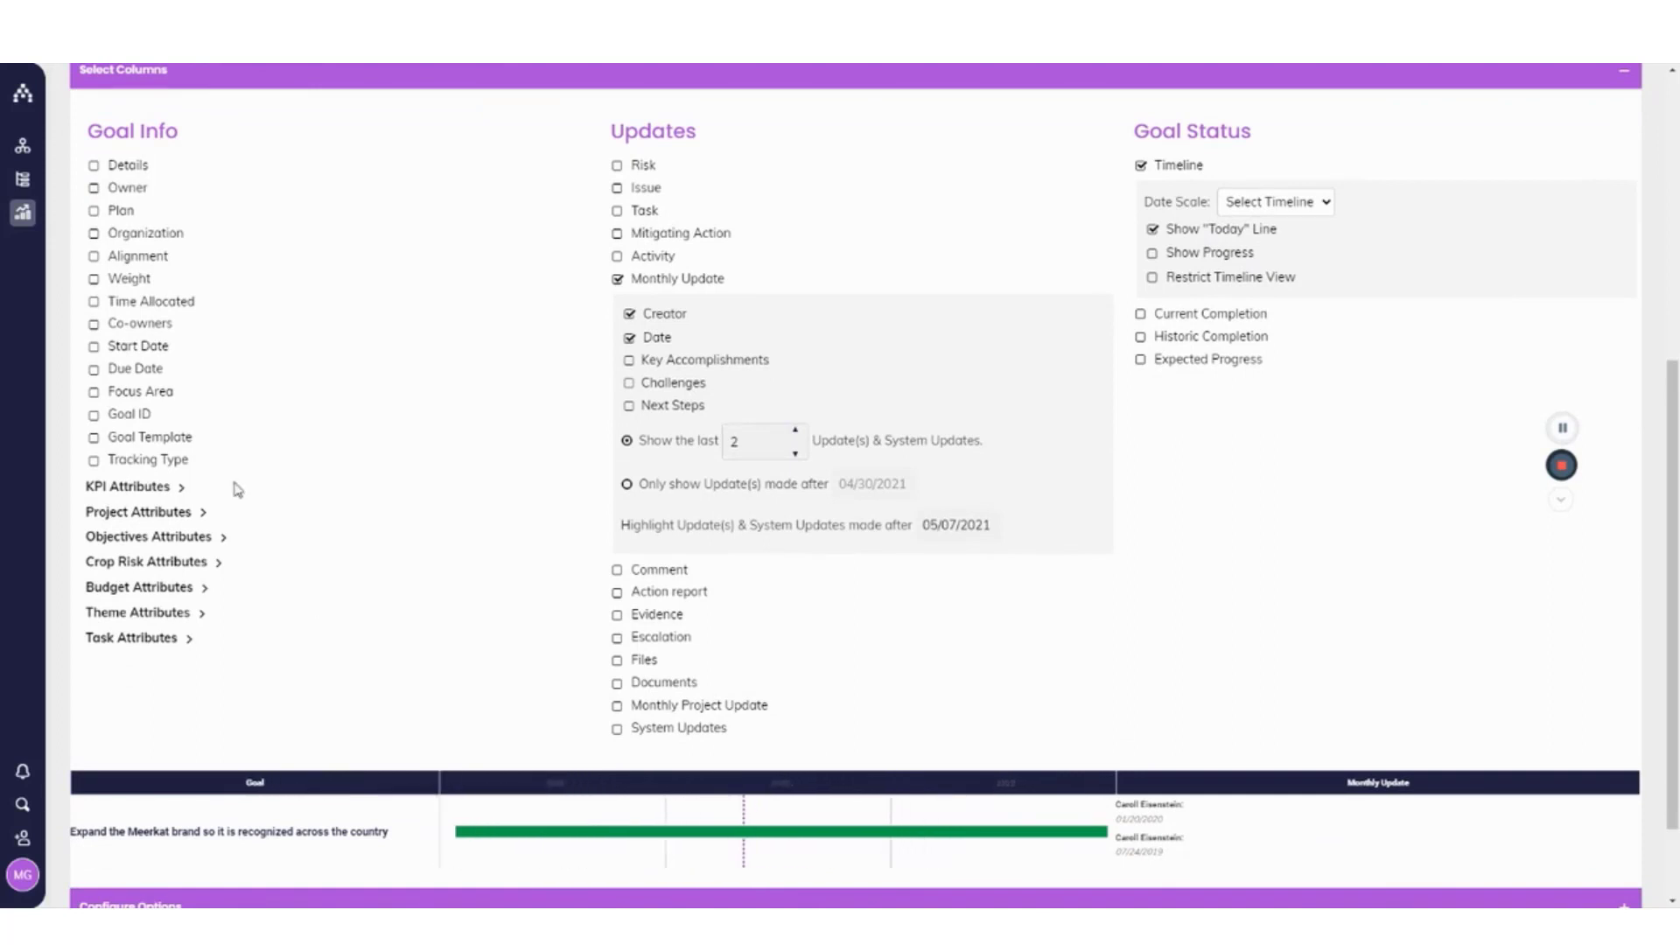
{"action": "left_click", "coordinate": [136, 375]}
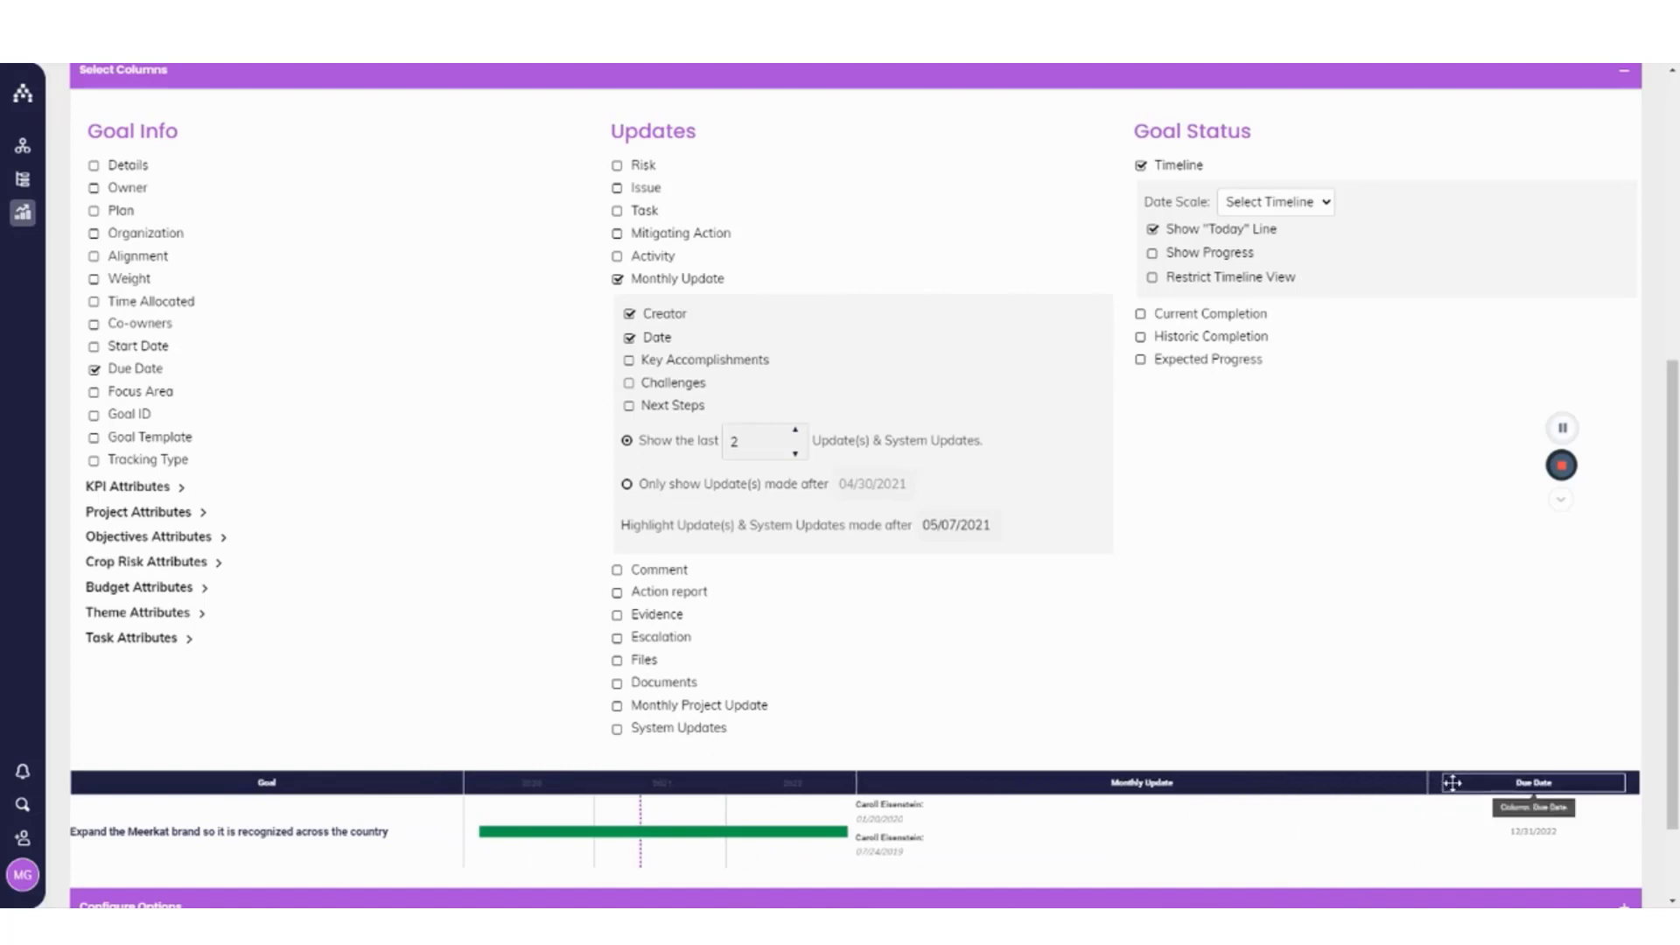
{"action": "left_click_drag", "start_coordinate": [1452, 782], "coordinate": [480, 790]}
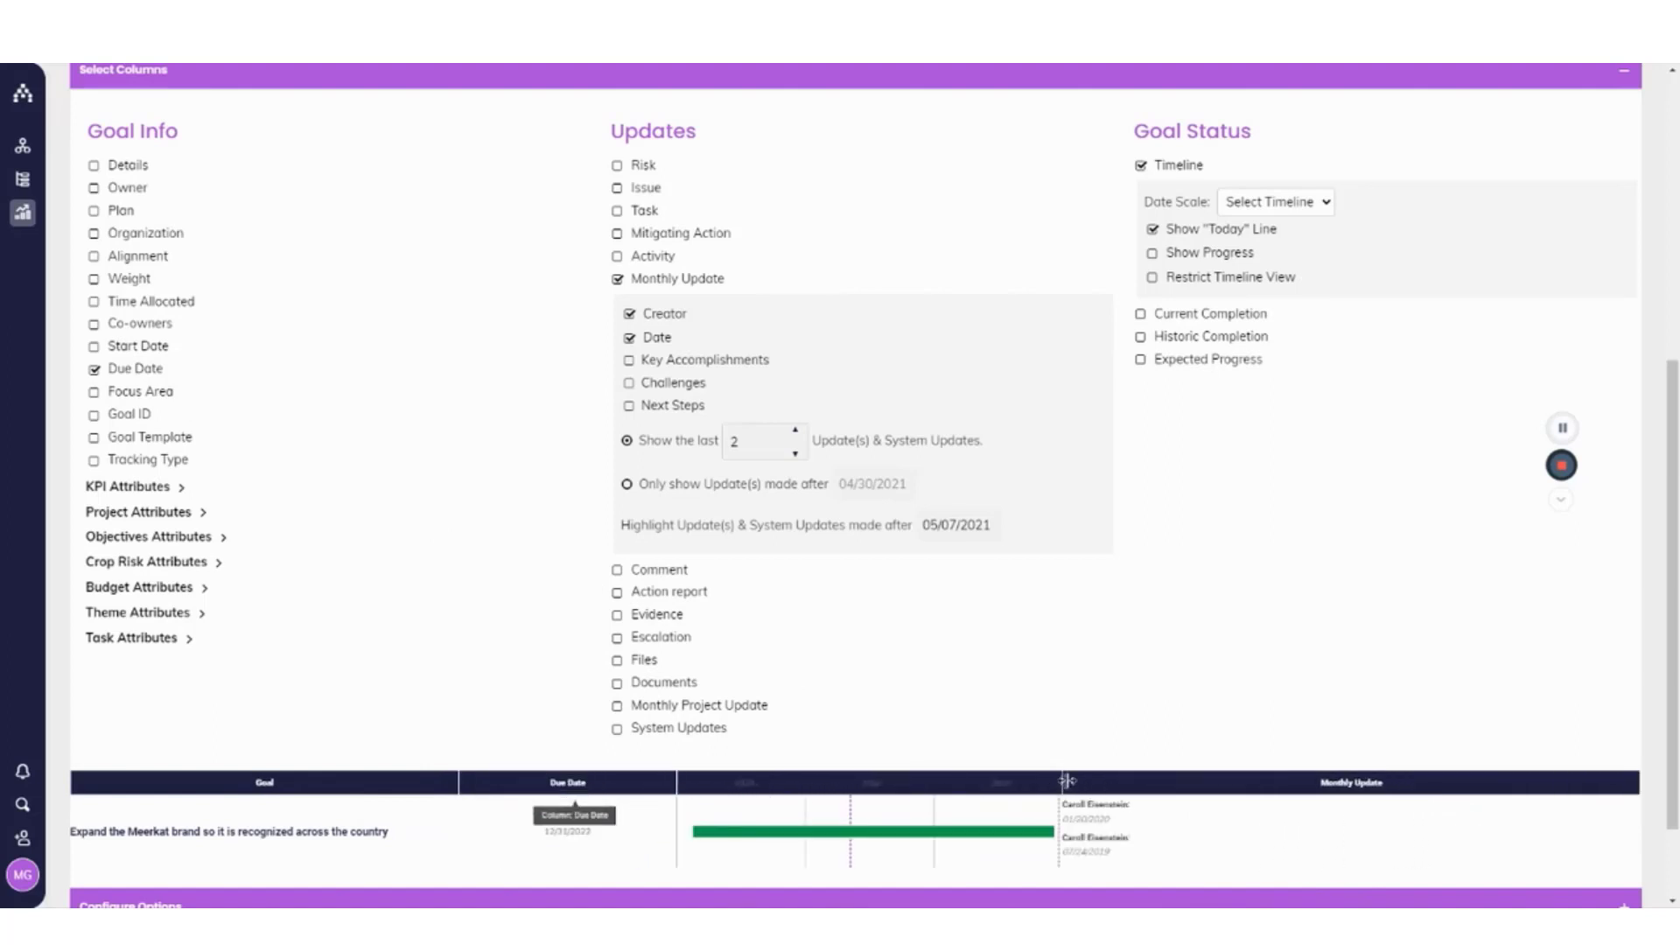
{"action": "left_click_drag", "start_coordinate": [1060, 781], "coordinate": [1239, 781]}
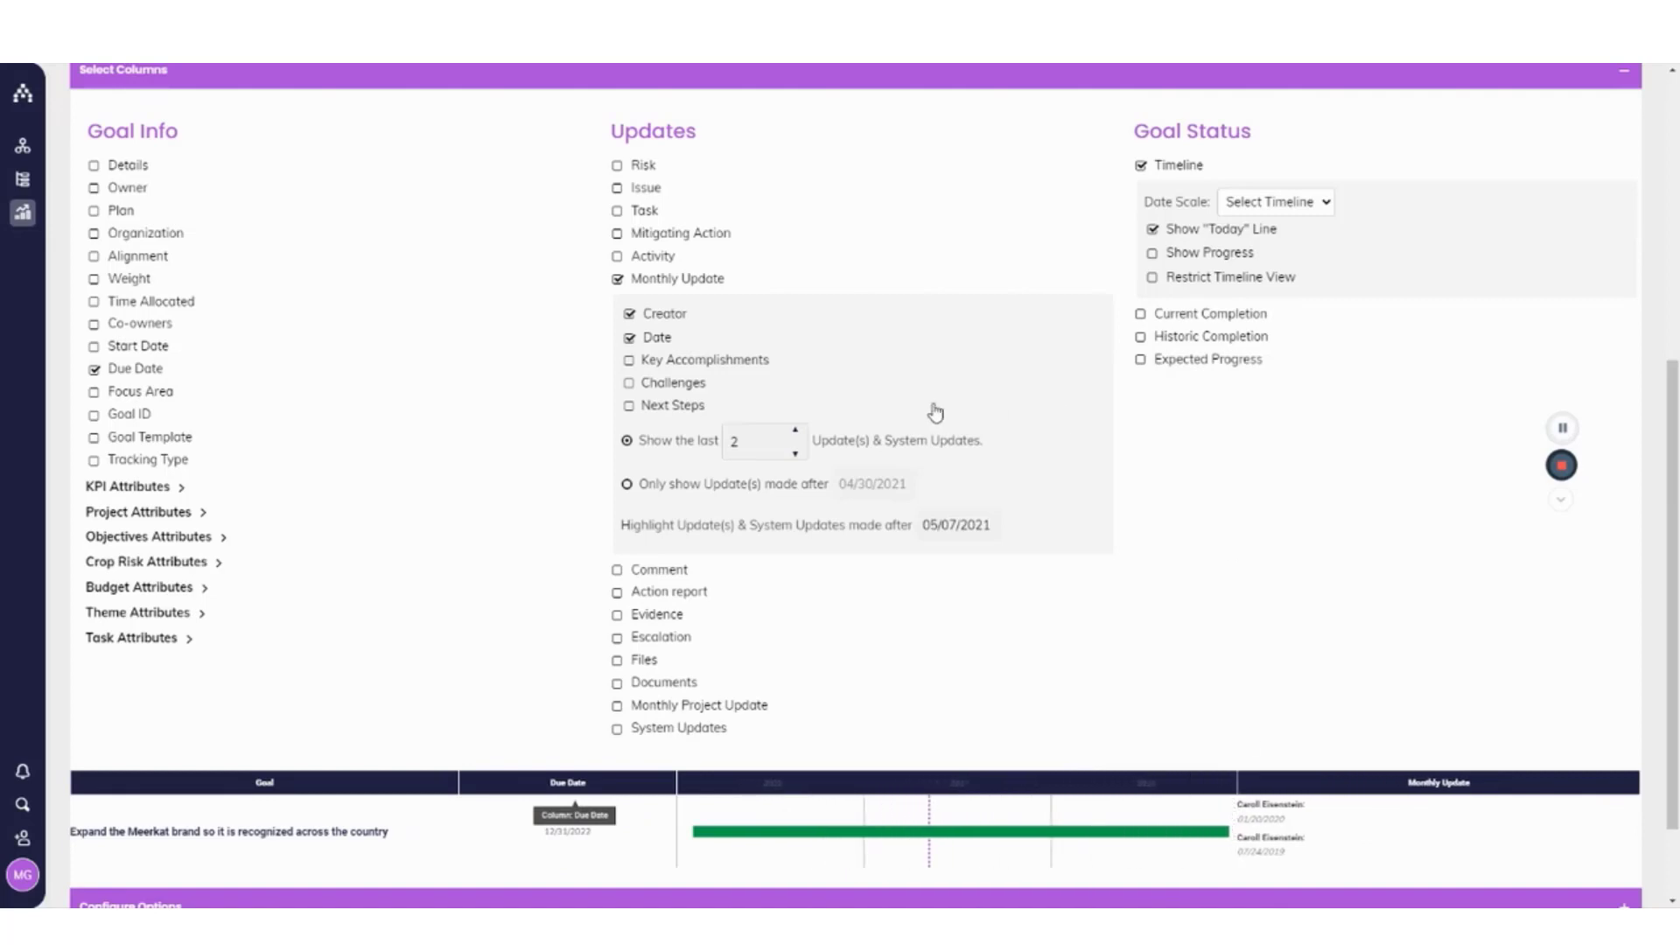
- Include Key Accomplishments, Challenges and Next Steps in the Monthly Update column
{"action": "scroll", "coordinate": [791, 392], "scroll_direction": "down", "scroll_amount": 1}
{"action": "left_click", "coordinate": [726, 272]}
{"action": "left_click", "coordinate": [665, 296]}
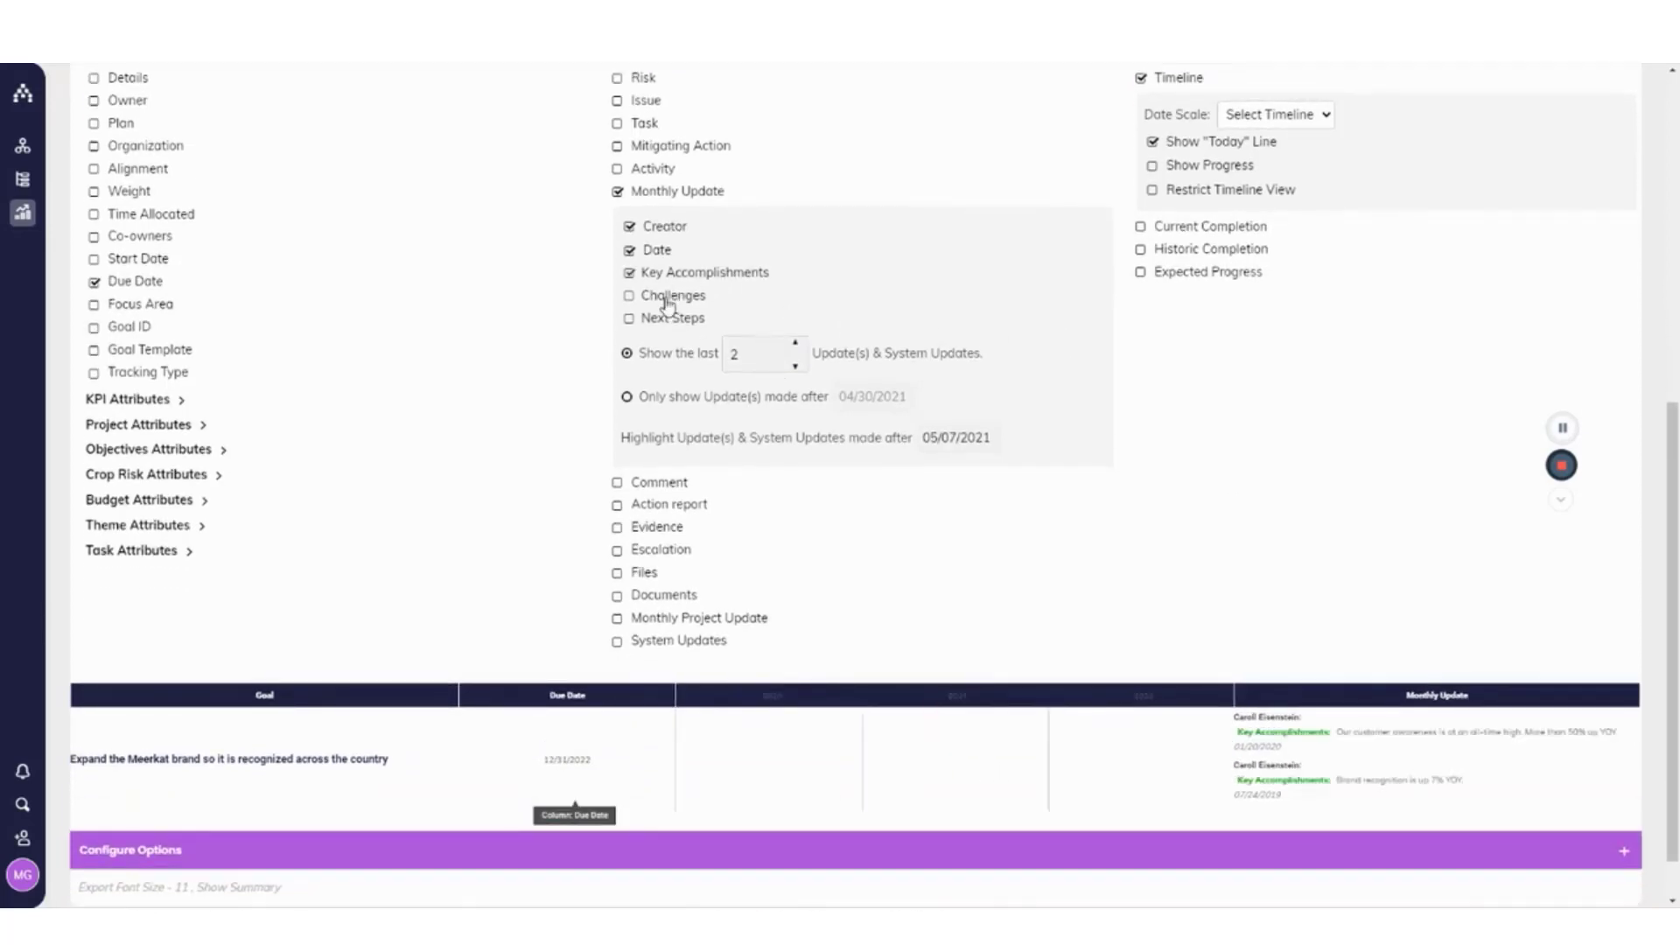
{"action": "left_click", "coordinate": [663, 318]}
{"action": "scroll", "coordinate": [1328, 570], "scroll_direction": "down", "scroll_amount": 2}
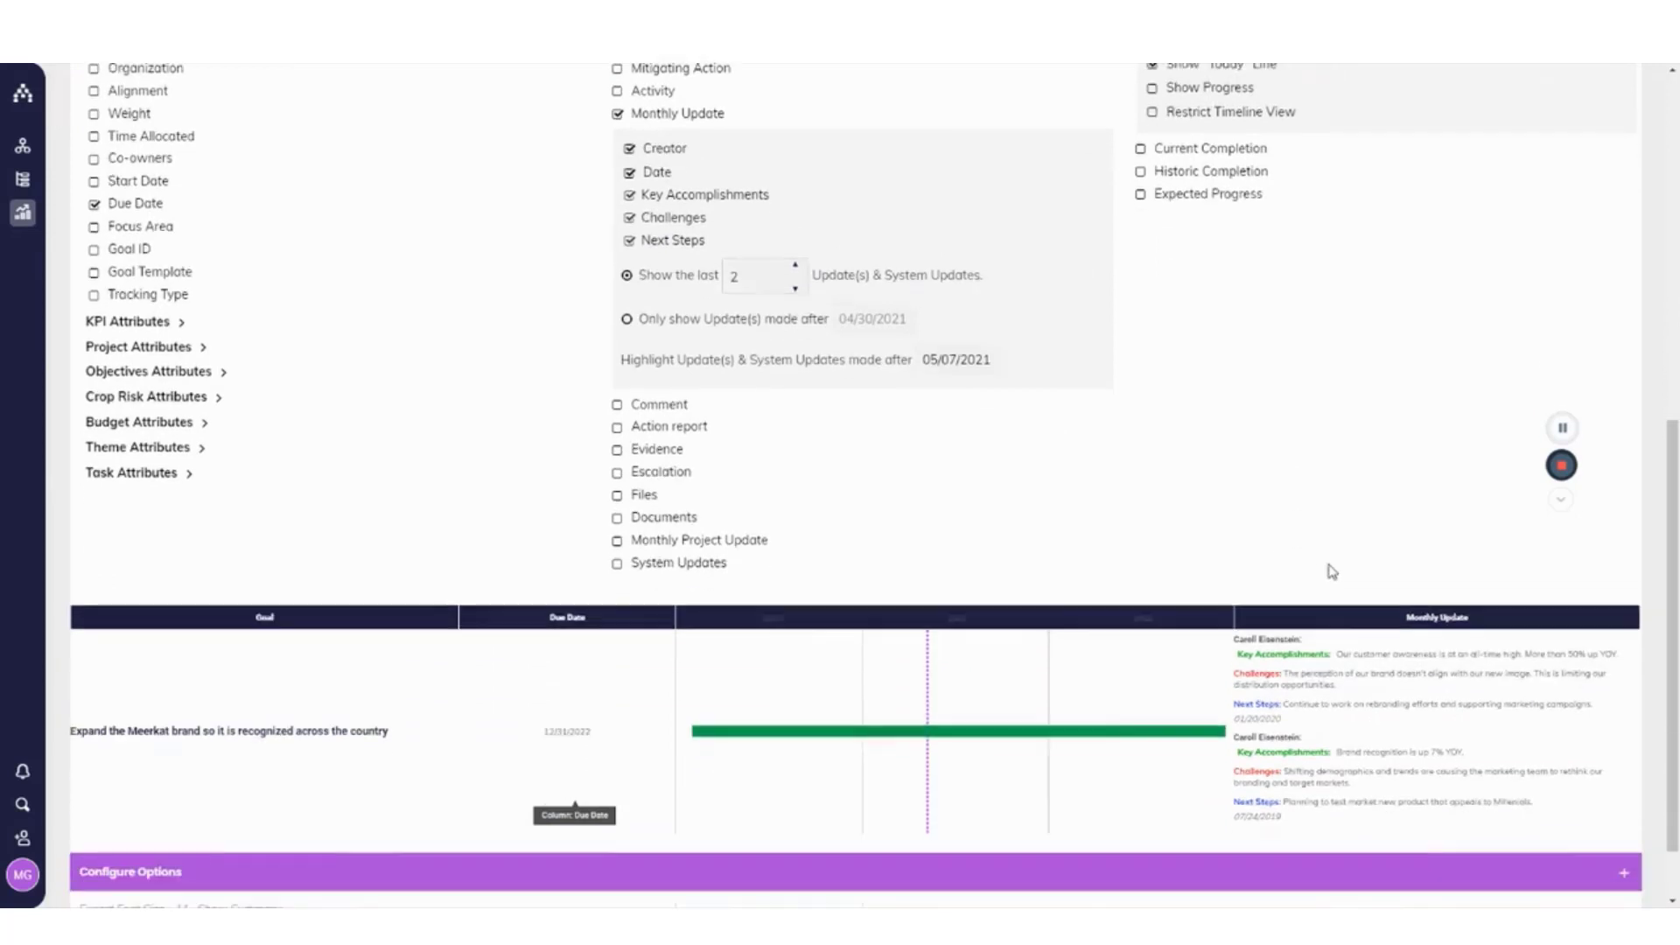
{"action": "scroll", "coordinate": [995, 634], "scroll_direction": "up", "scroll_amount": 2}
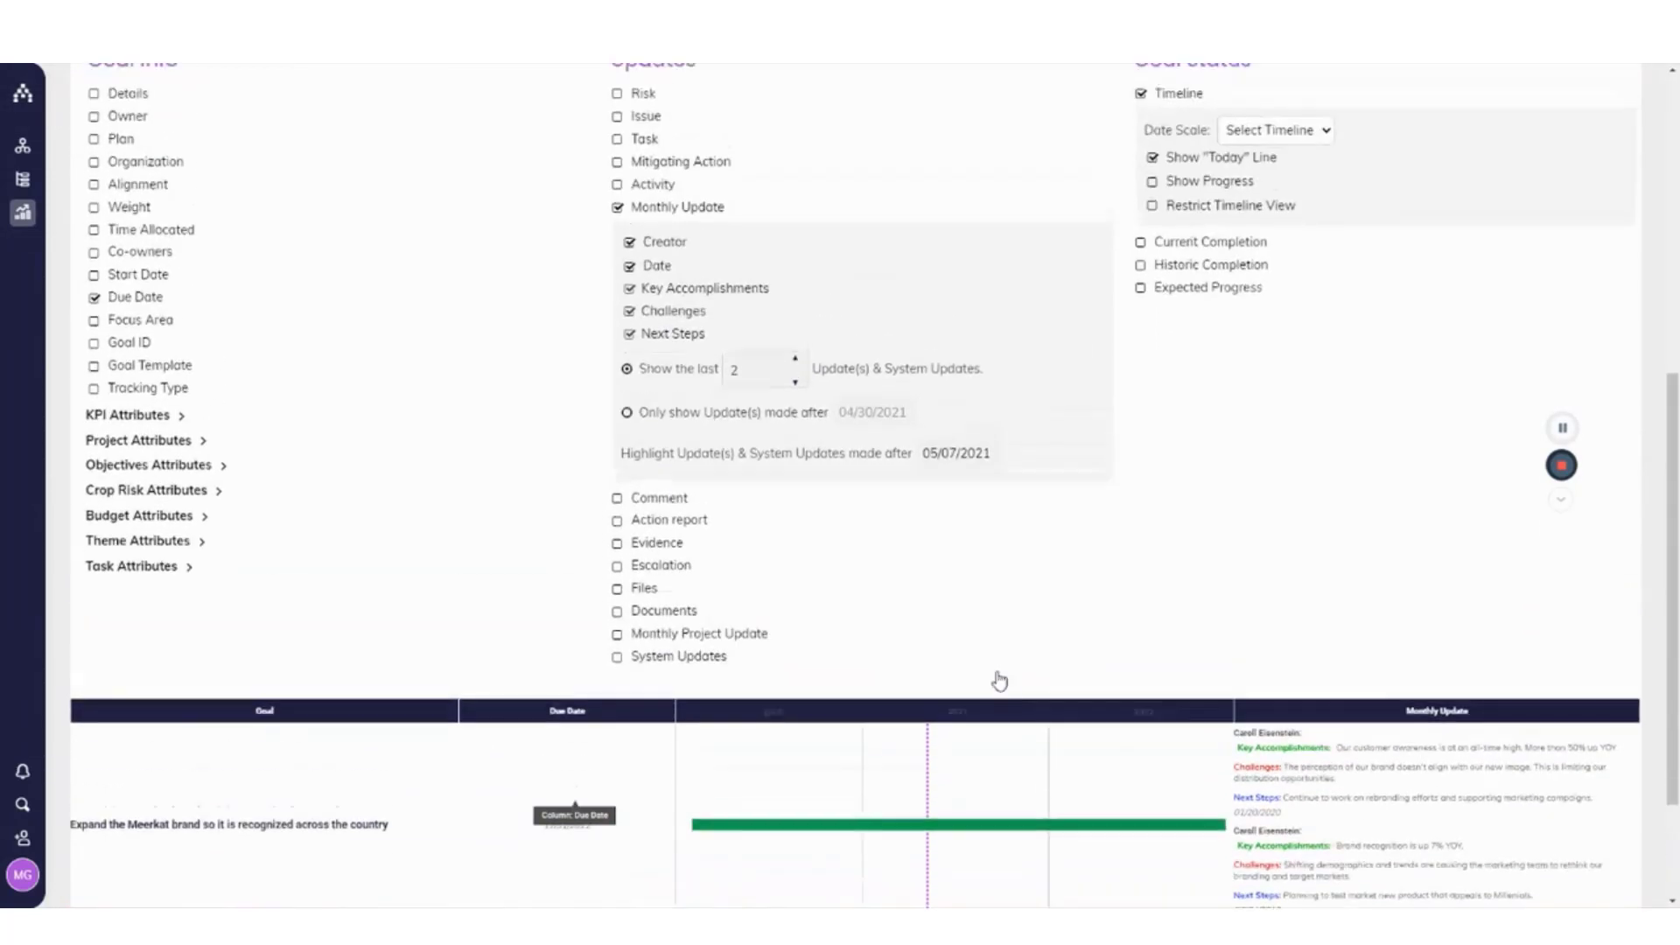
- Show progress on the timeline bars and review the resulting column preview
{"action": "left_click", "coordinate": [1206, 184]}
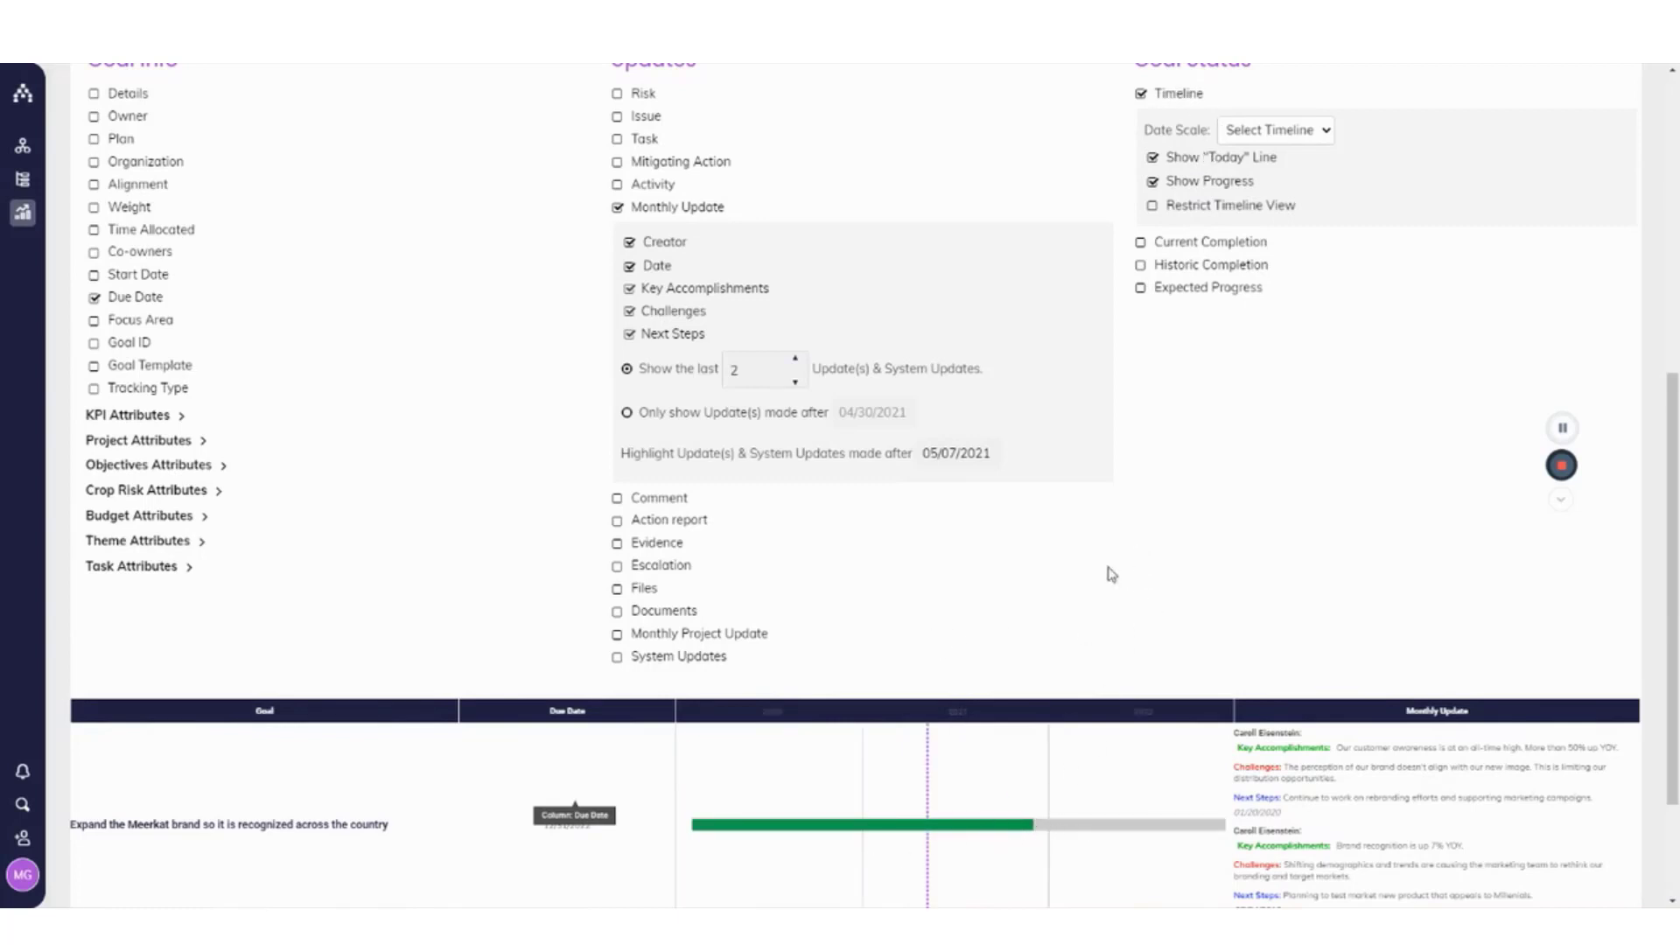
{"action": "scroll", "coordinate": [1103, 569], "scroll_direction": "up", "scroll_amount": 2}
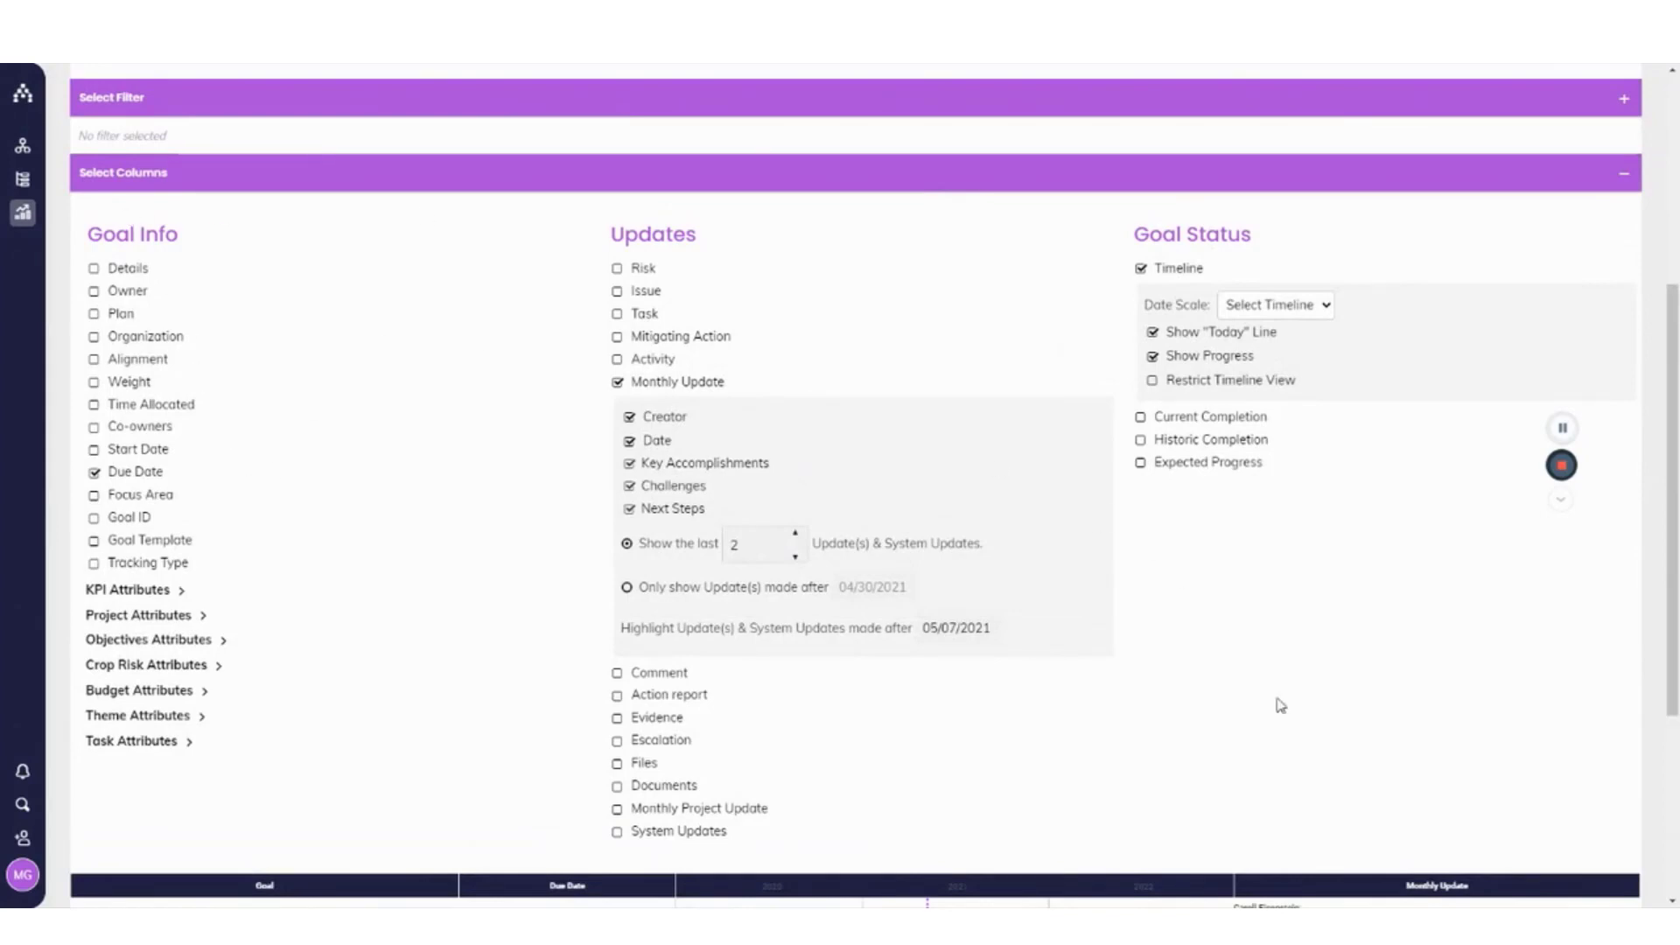
{"action": "scroll", "coordinate": [1336, 772], "scroll_direction": "down", "scroll_amount": 3}
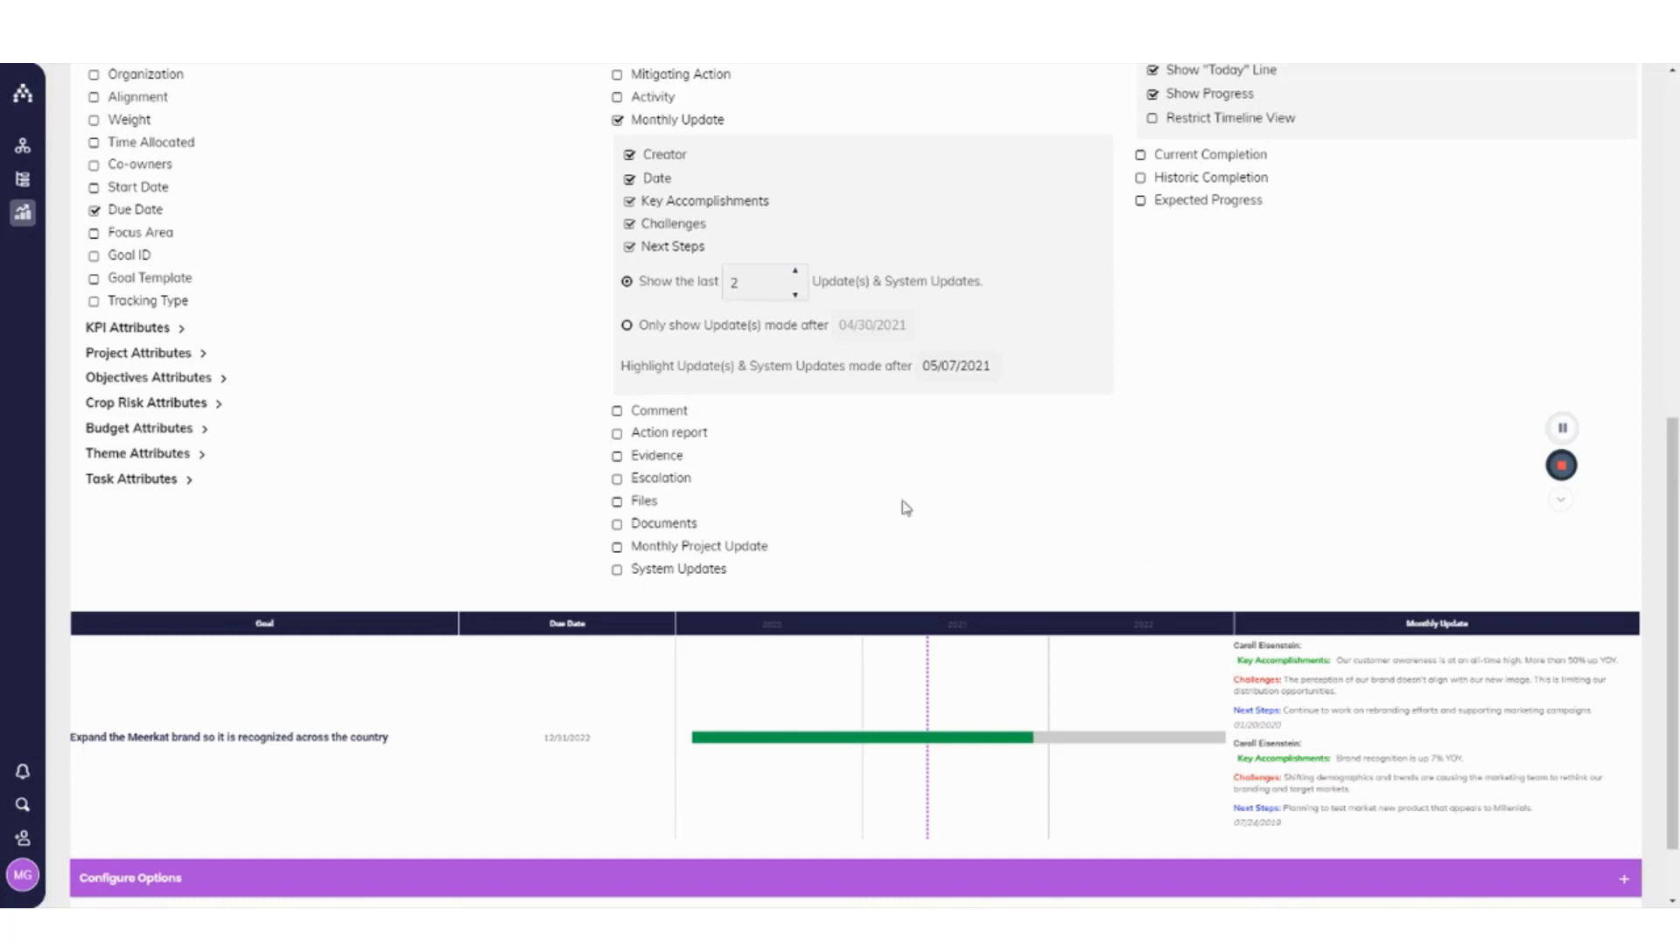
{"action": "scroll", "coordinate": [901, 569], "scroll_direction": "down", "scroll_amount": 1}
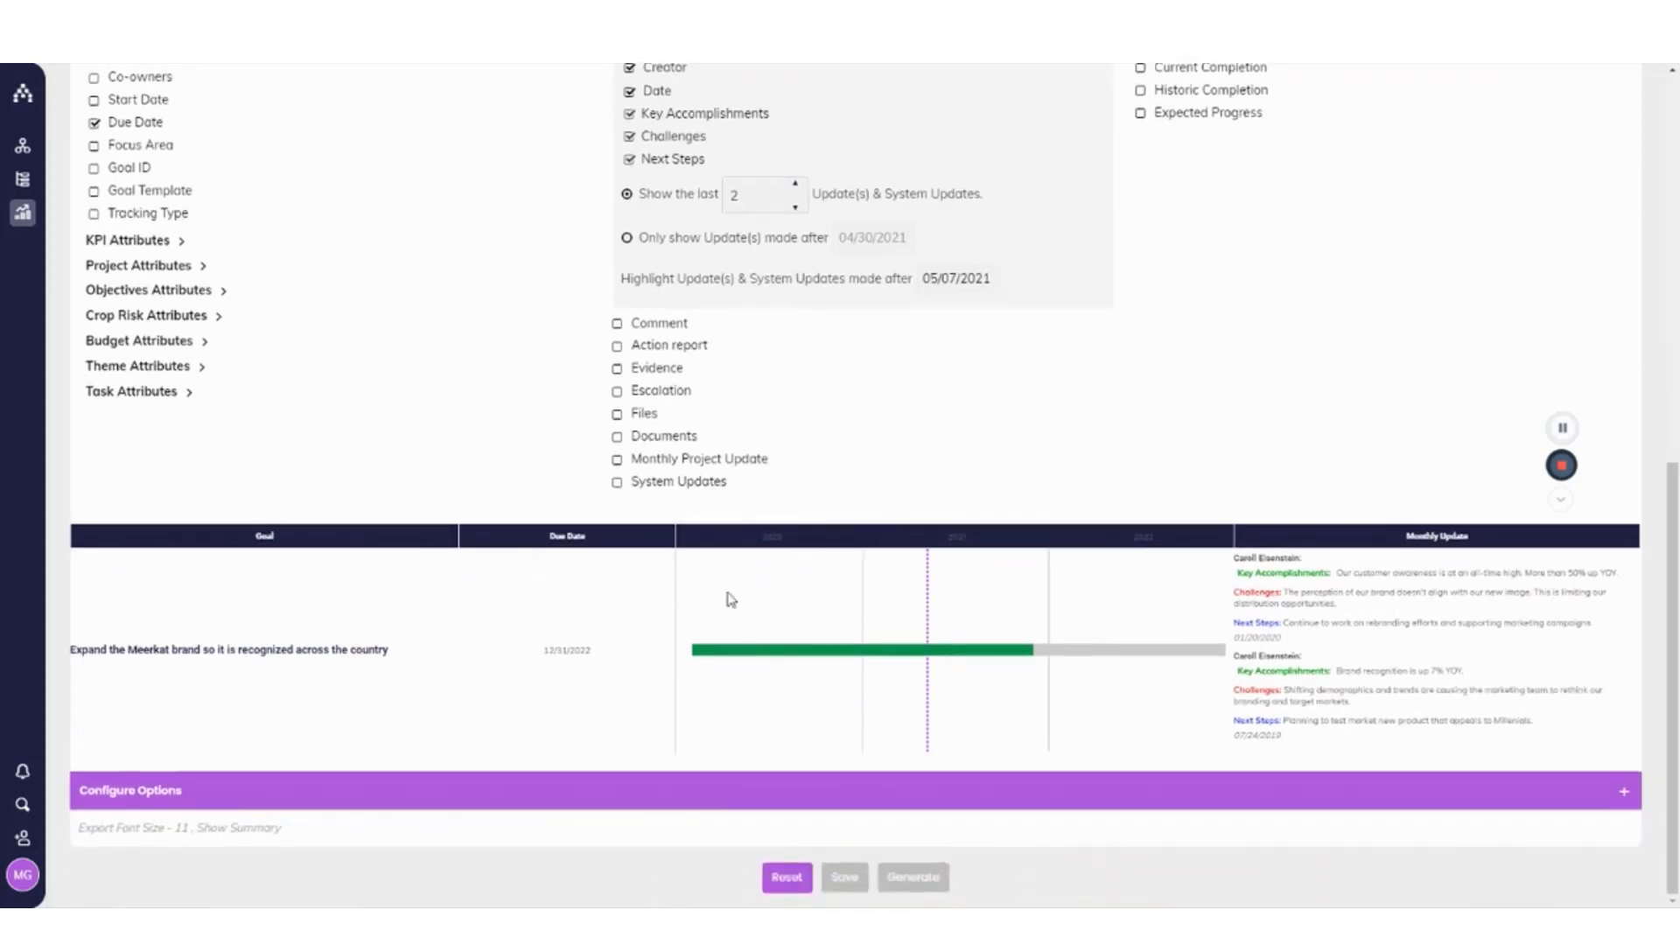
- Turn on the legend display for the snapshot and collapse the options and column sections
{"action": "left_click", "coordinate": [488, 794]}
{"action": "scroll", "coordinate": [407, 658], "scroll_direction": "down", "scroll_amount": 1}
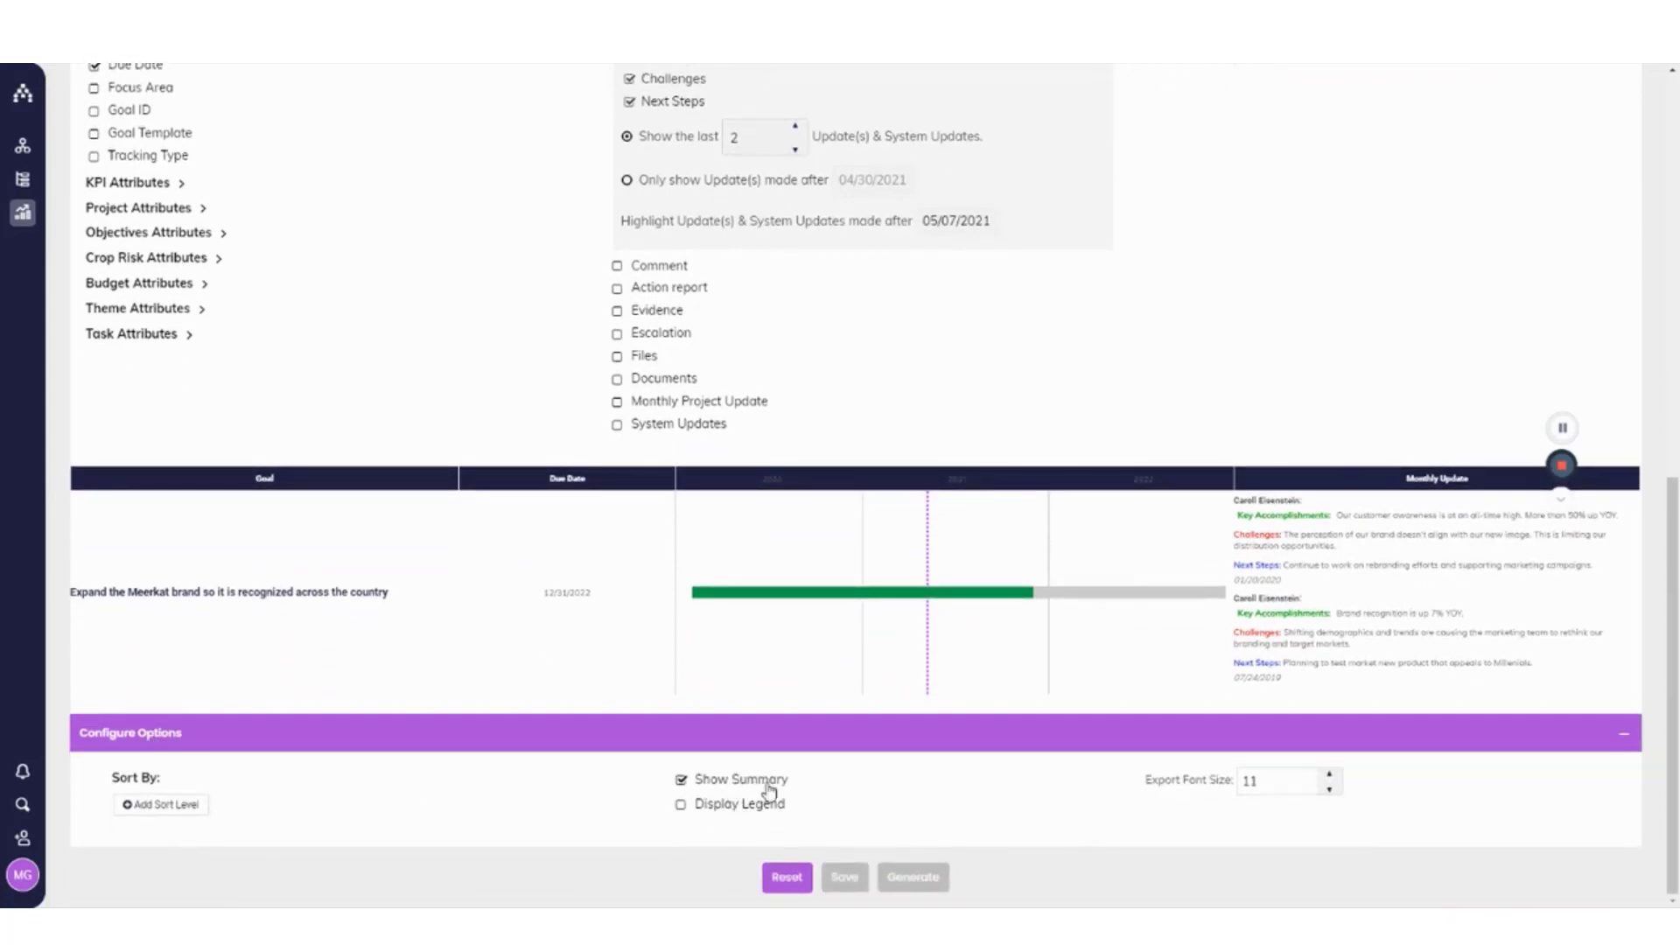
{"action": "left_click", "coordinate": [730, 812]}
{"action": "scroll", "coordinate": [1067, 822], "scroll_direction": "up", "scroll_amount": 1}
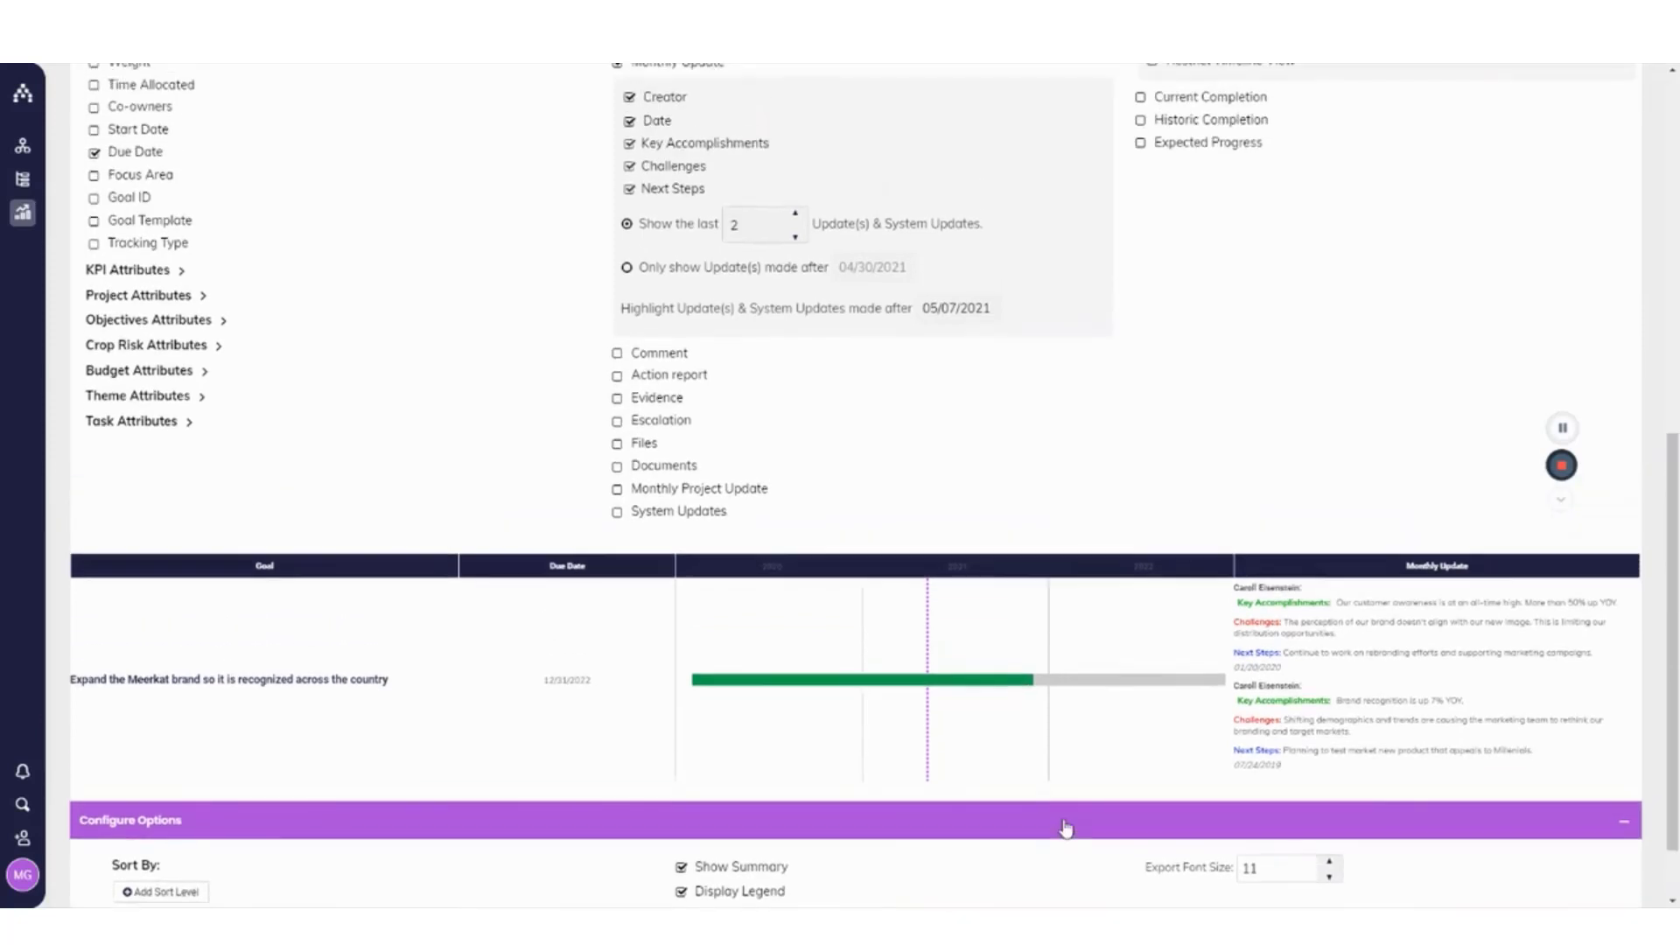
{"action": "scroll", "coordinate": [1042, 867], "scroll_direction": "down", "scroll_amount": 1}
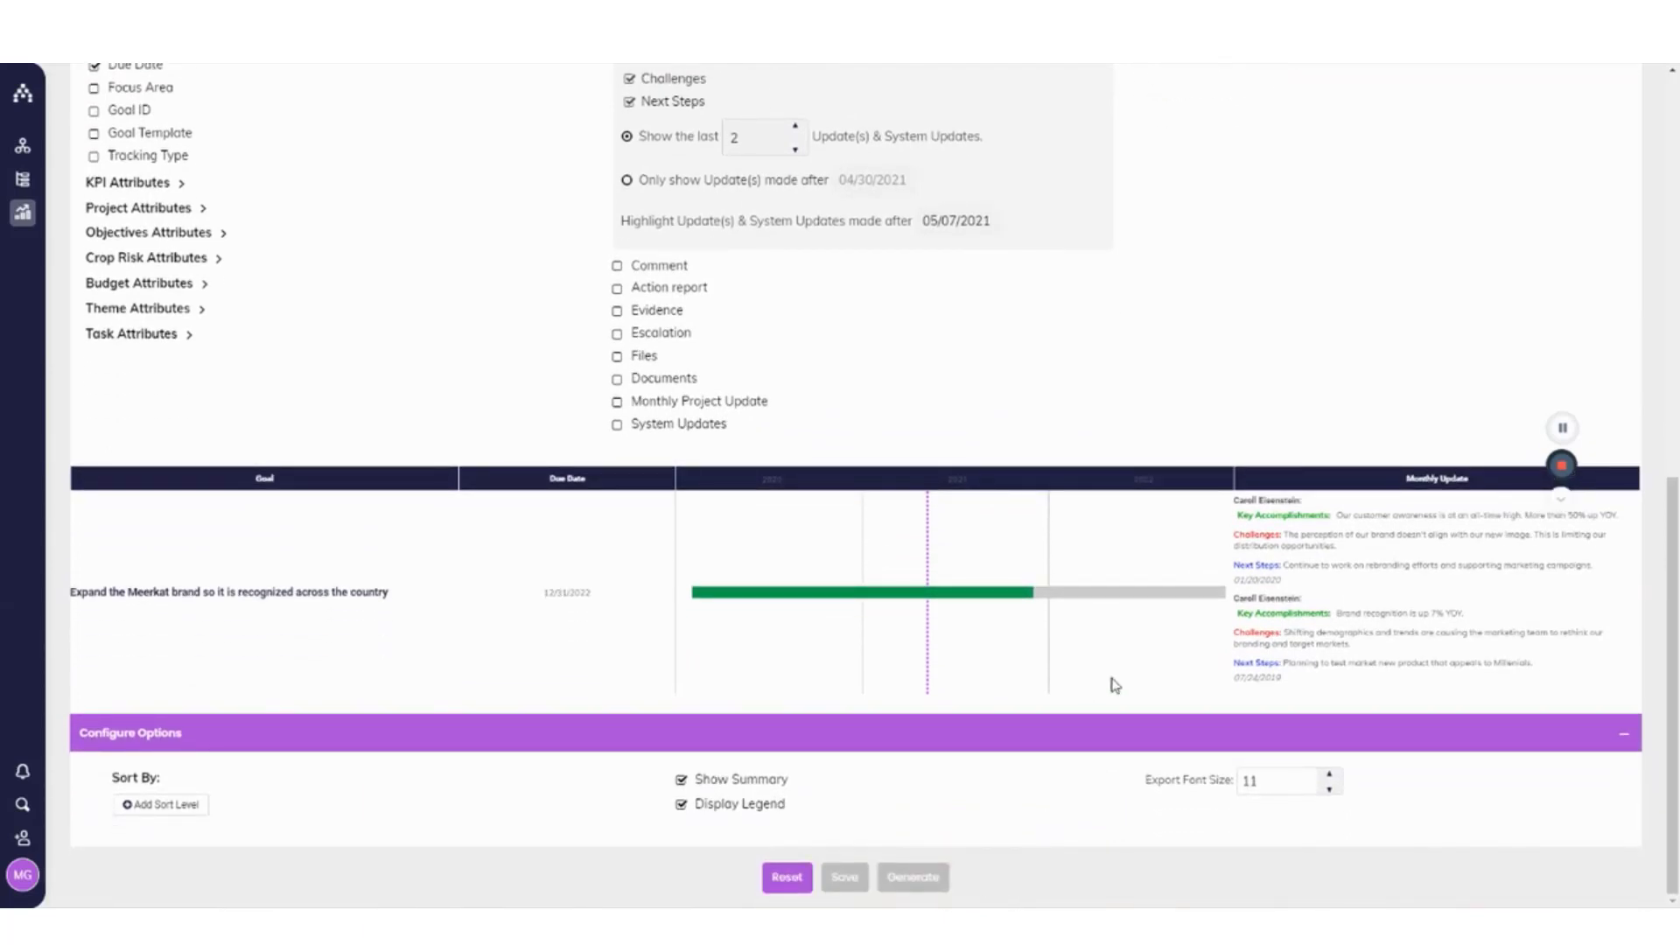
{"action": "left_click", "coordinate": [1059, 735]}
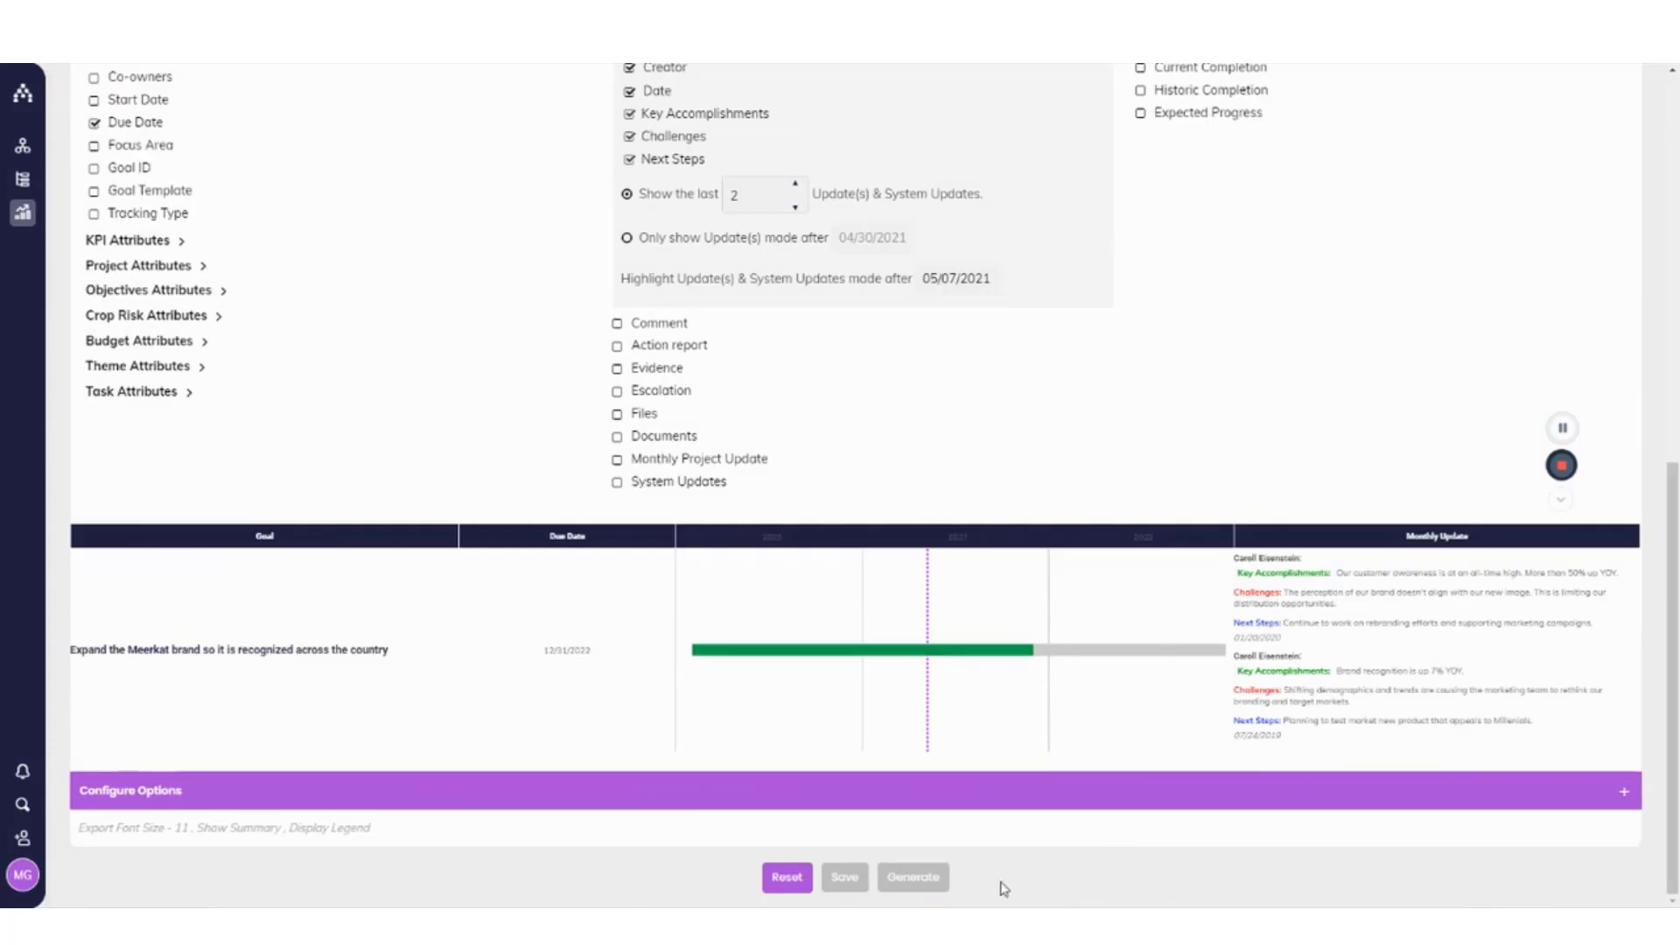
{"action": "scroll", "coordinate": [963, 787], "scroll_direction": "up", "scroll_amount": 5}
{"action": "left_click", "coordinate": [1174, 356]}
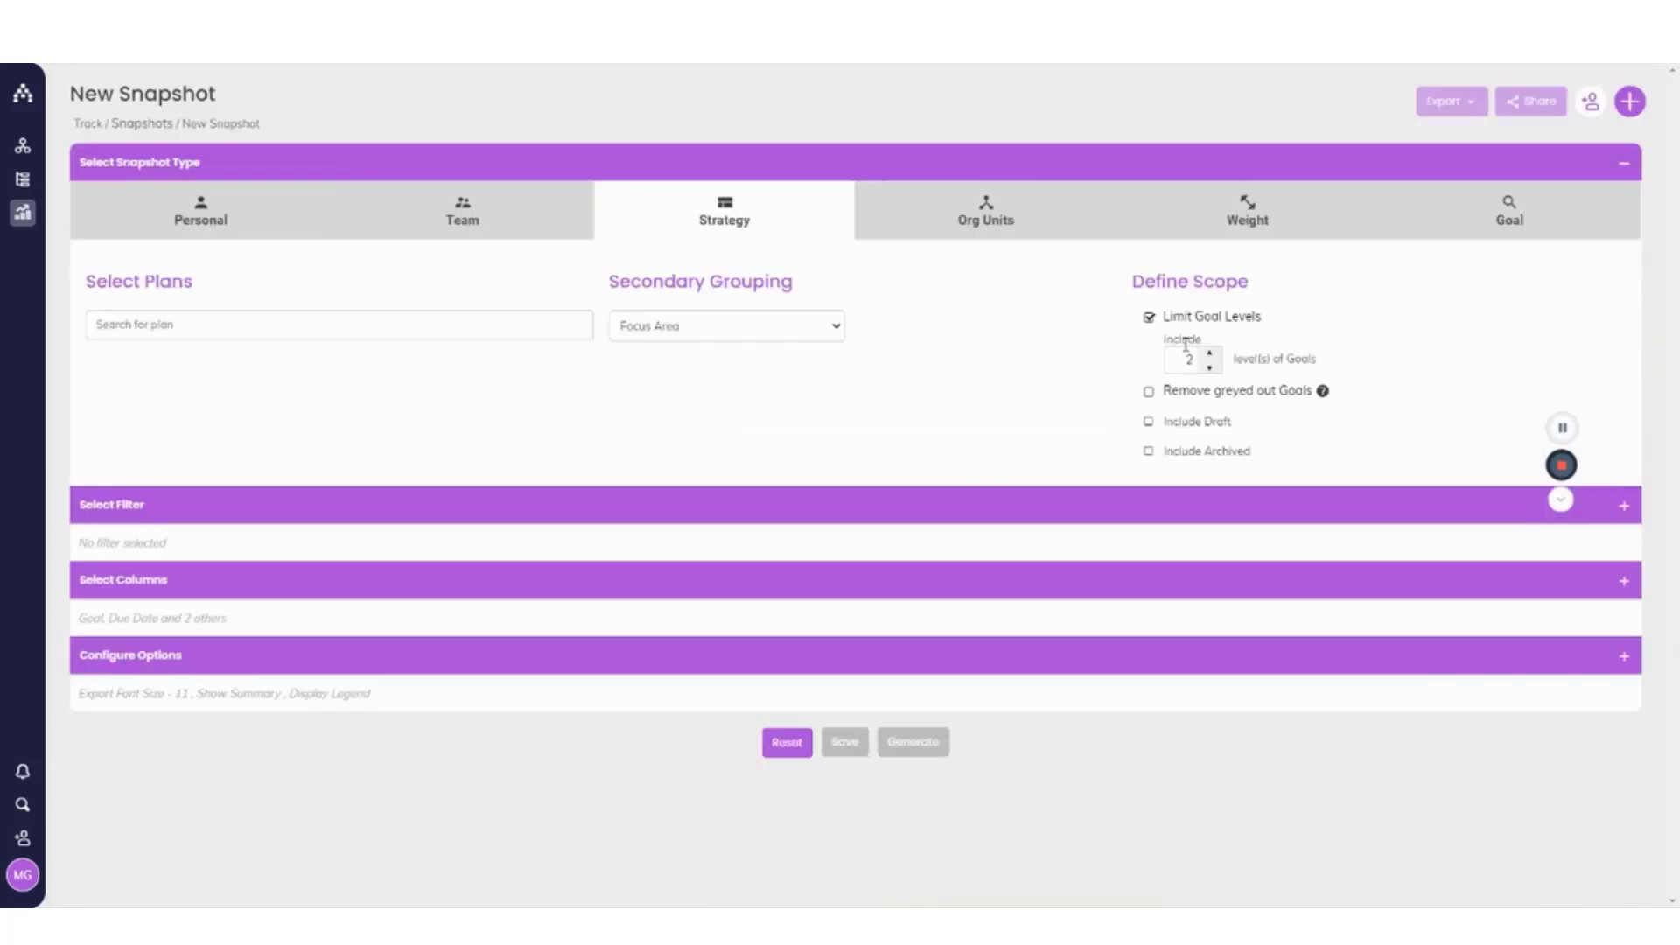
- Select the 2021 Corporate Strategic Plan for the strategy snapshot and generate the report
{"action": "left_click", "coordinate": [477, 330]}
{"action": "left_click", "coordinate": [167, 343]}
{"action": "left_click", "coordinate": [912, 742]}
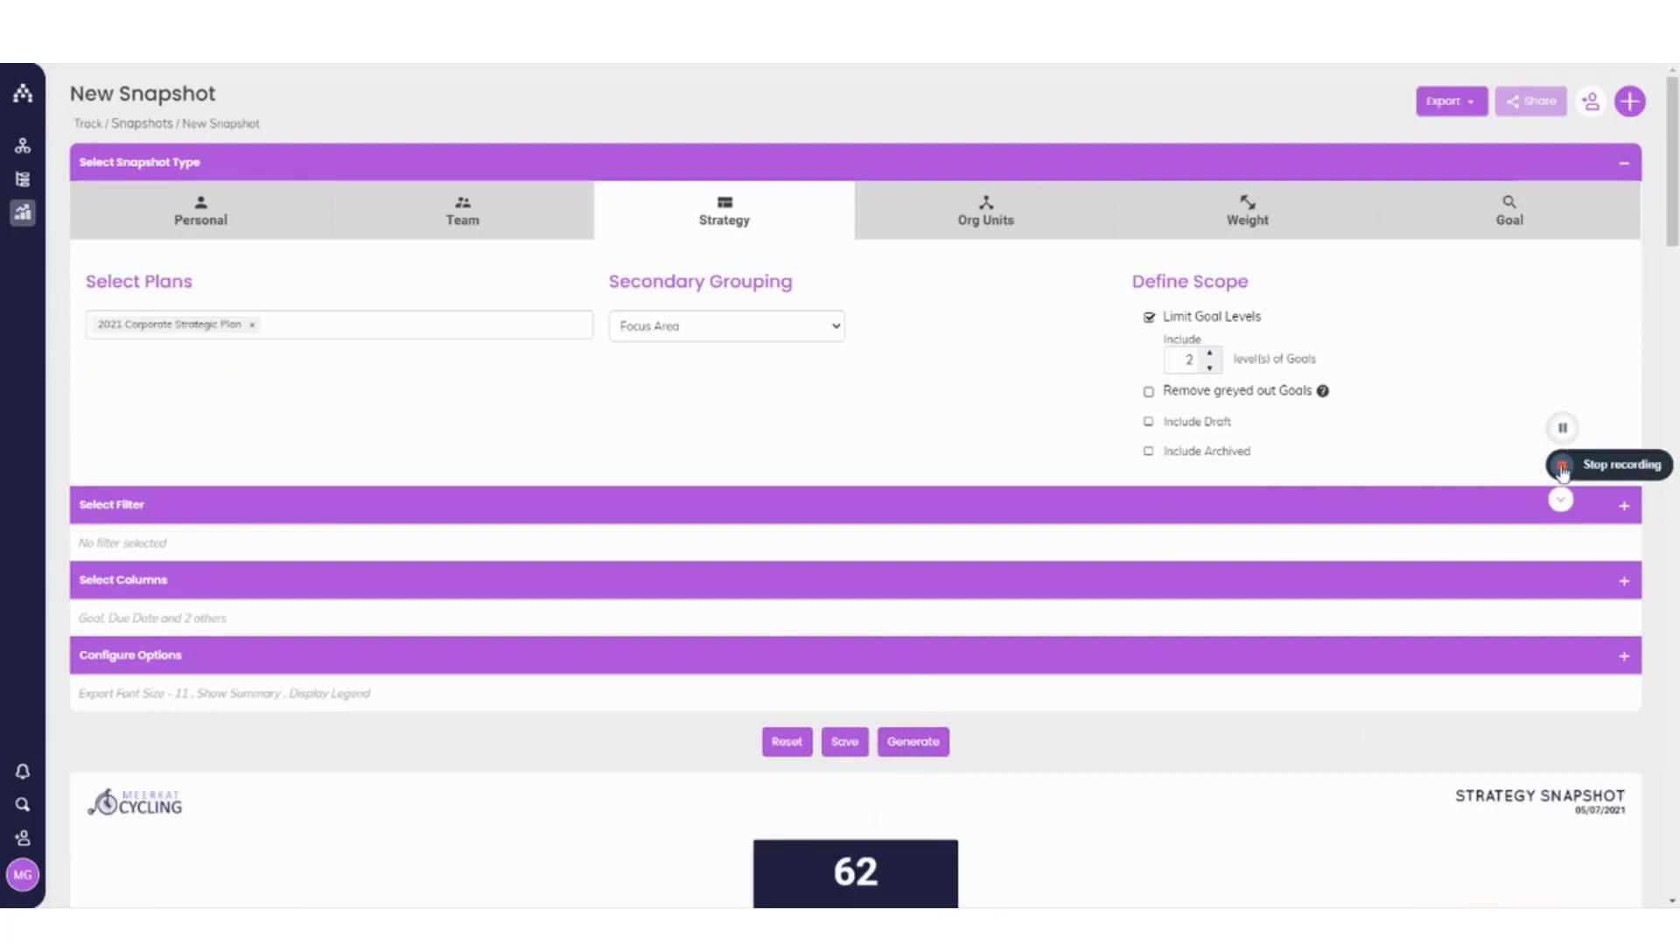
- Review the generated strategy snapshot, including its summary, legend, goals, due dates, progress timelines and monthly updates
{"action": "scroll", "coordinate": [1022, 522], "scroll_direction": "down", "scroll_amount": 6}
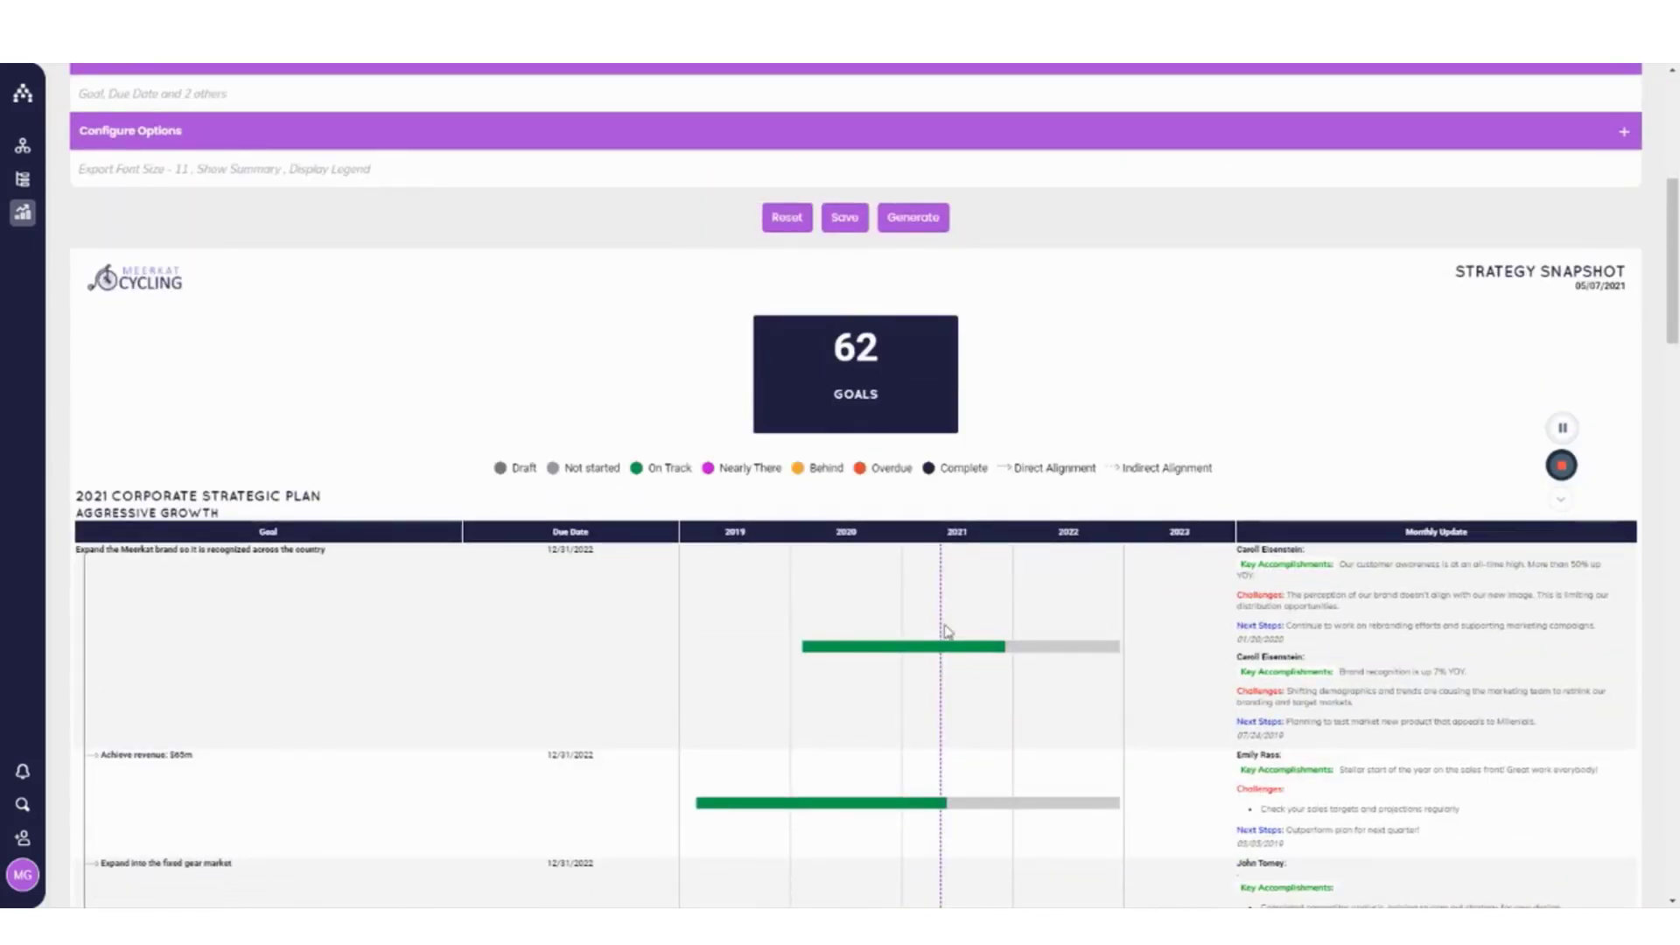
{"action": "scroll", "coordinate": [993, 637], "scroll_direction": "down", "scroll_amount": 3}
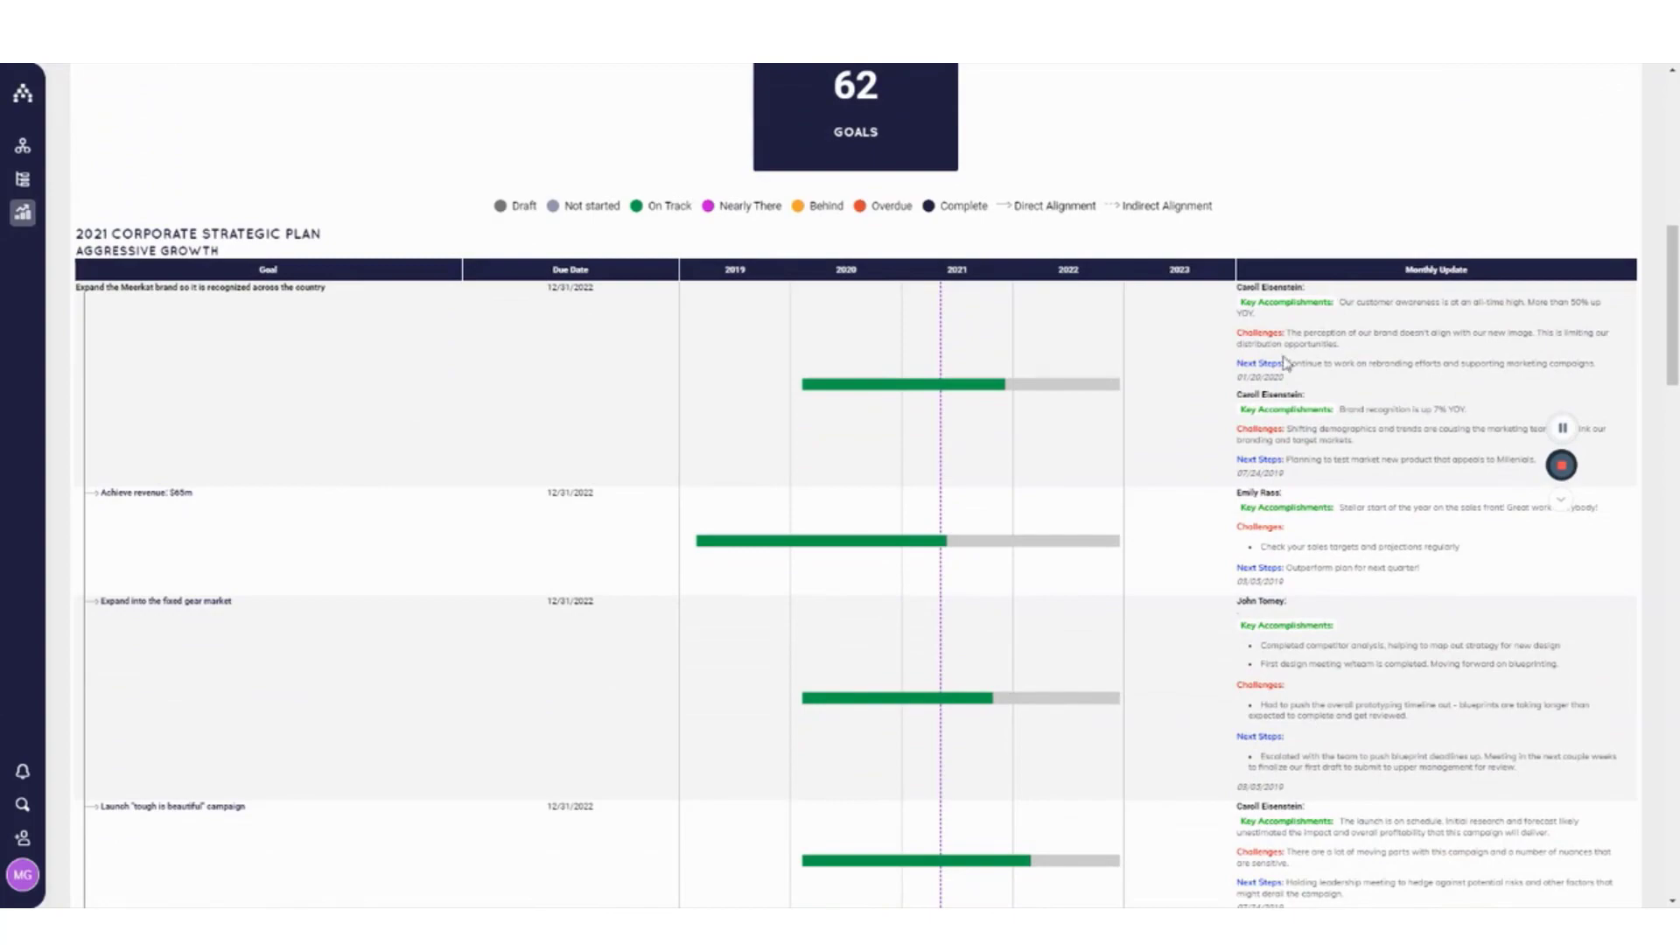
{"action": "scroll", "coordinate": [1163, 531], "scroll_direction": "down", "scroll_amount": 7}
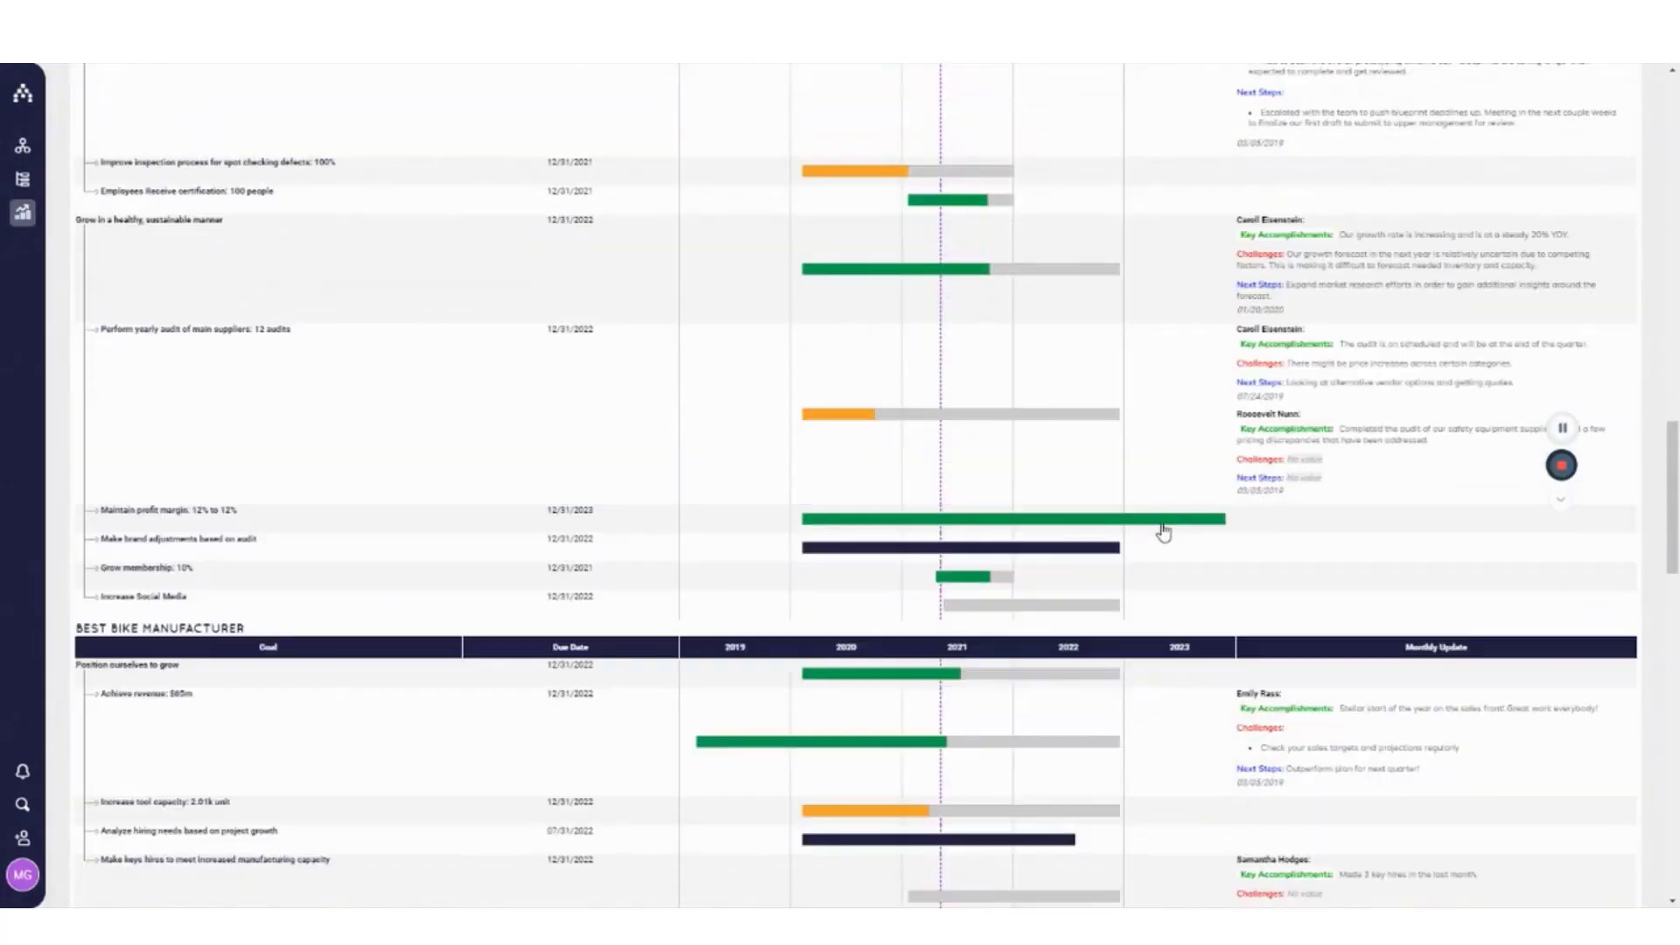
{"action": "scroll", "coordinate": [1164, 529], "scroll_direction": "up", "scroll_amount": 15}
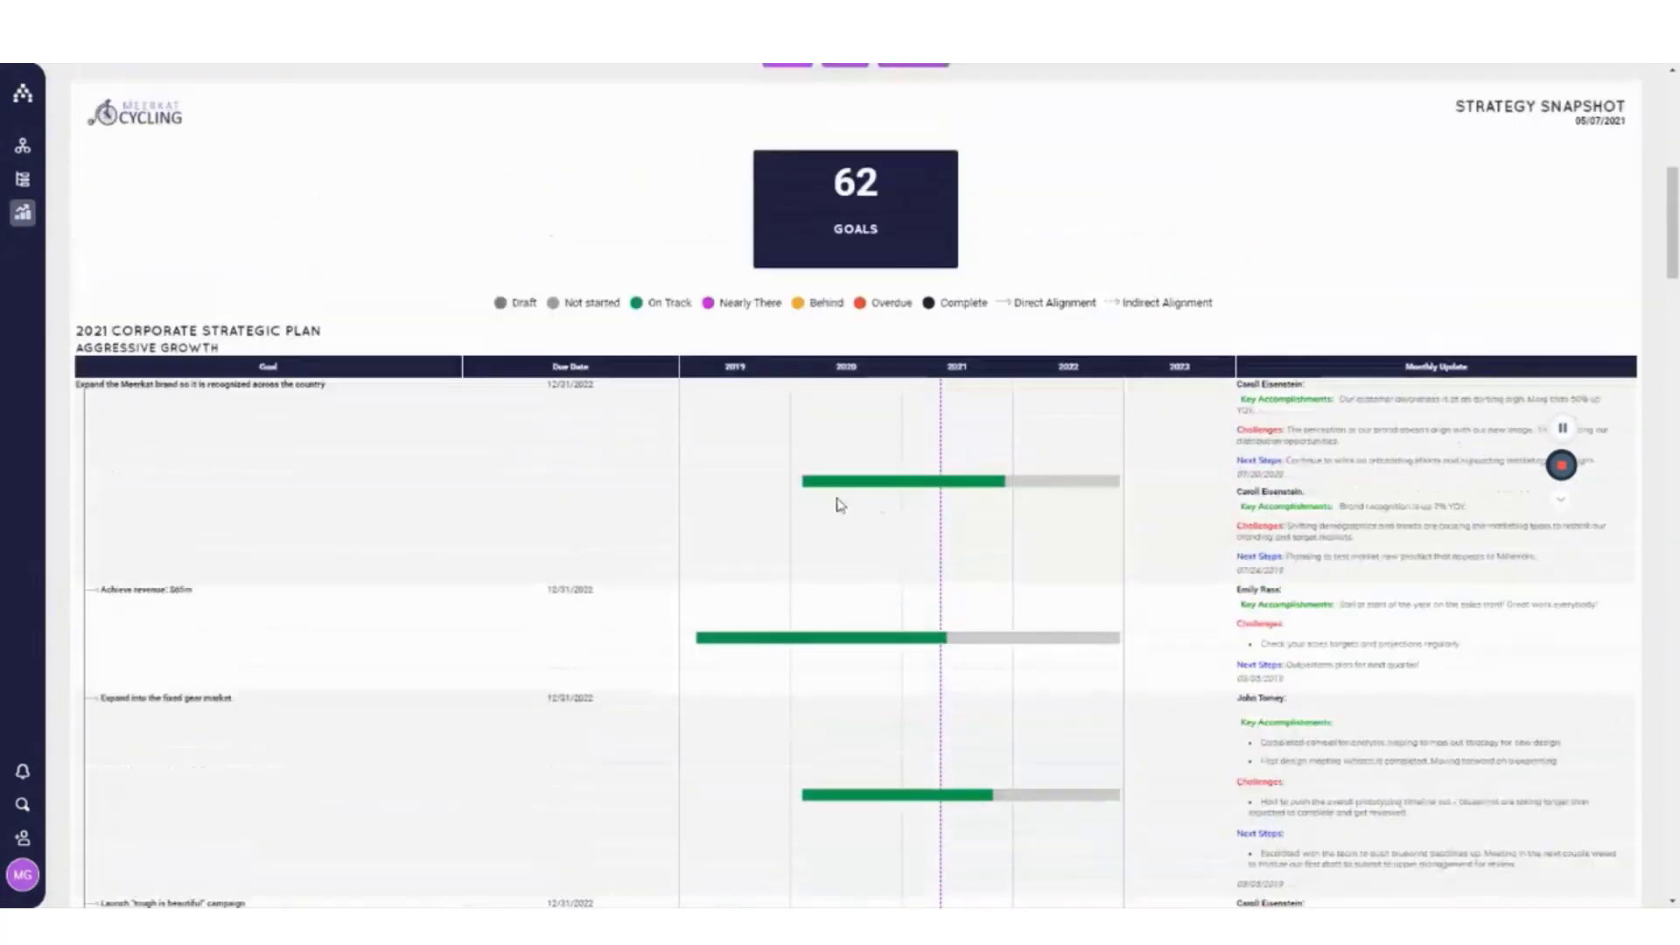
{"action": "scroll", "coordinate": [838, 504], "scroll_direction": "up", "scroll_amount": 5}
{"action": "left_click", "coordinate": [918, 487]}
{"action": "scroll", "coordinate": [920, 502], "scroll_direction": "up", "scroll_amount": 3}
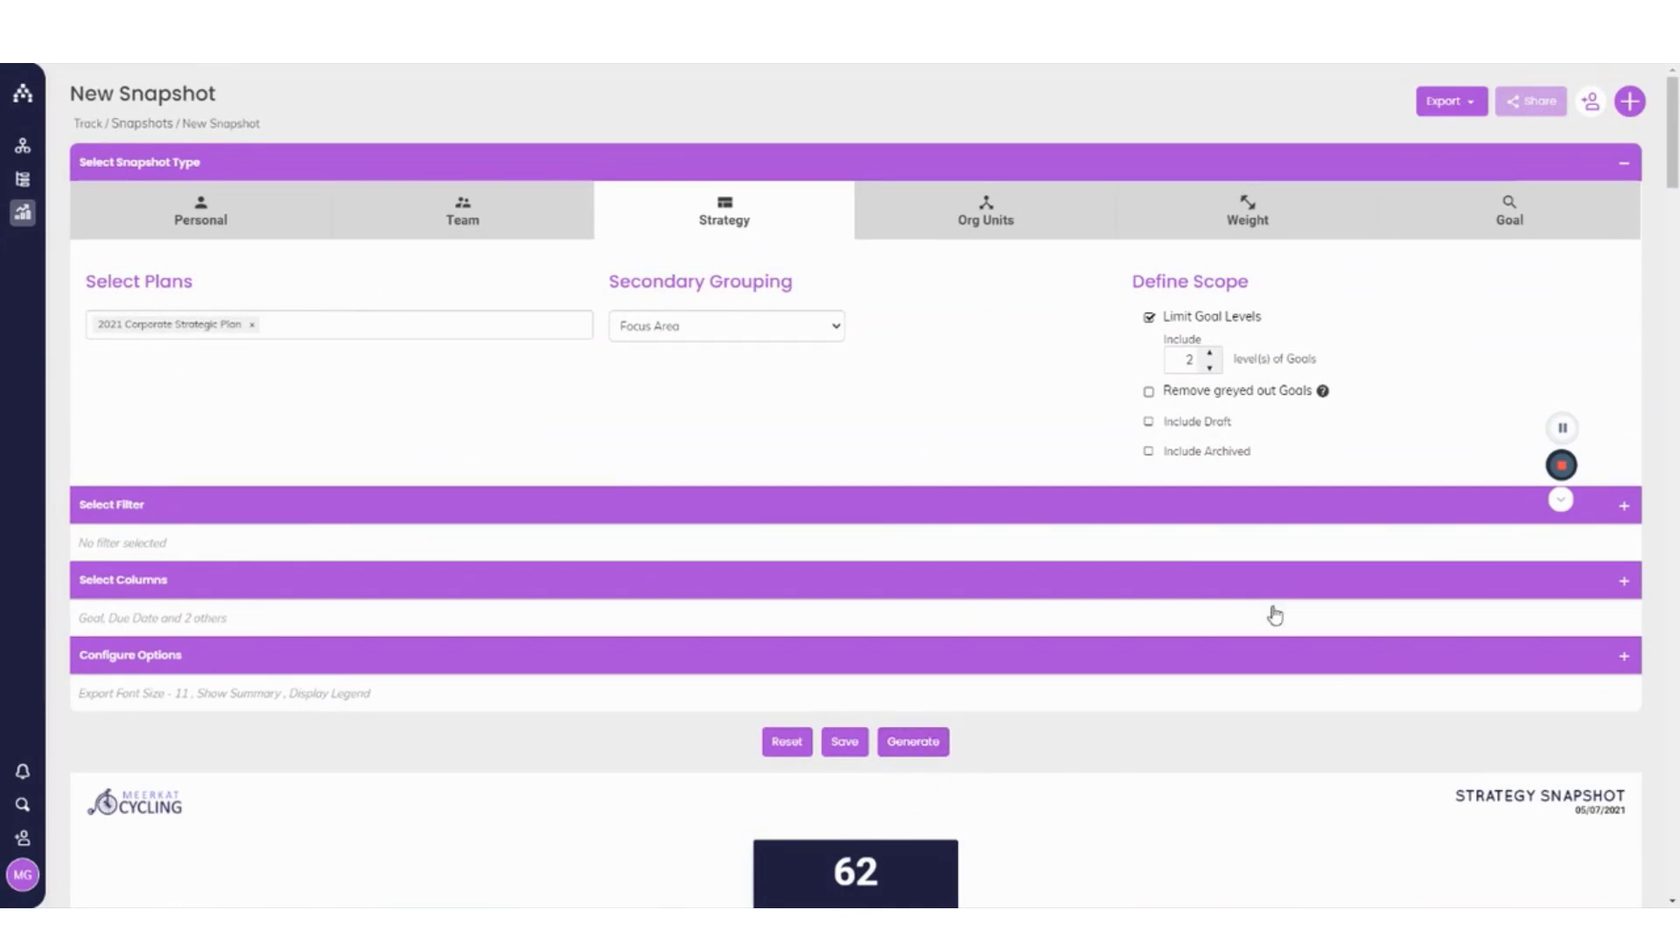
- Check how the snapshot is named for saving and which export formats are offered, without saving or exporting
{"action": "left_click", "coordinate": [846, 744]}
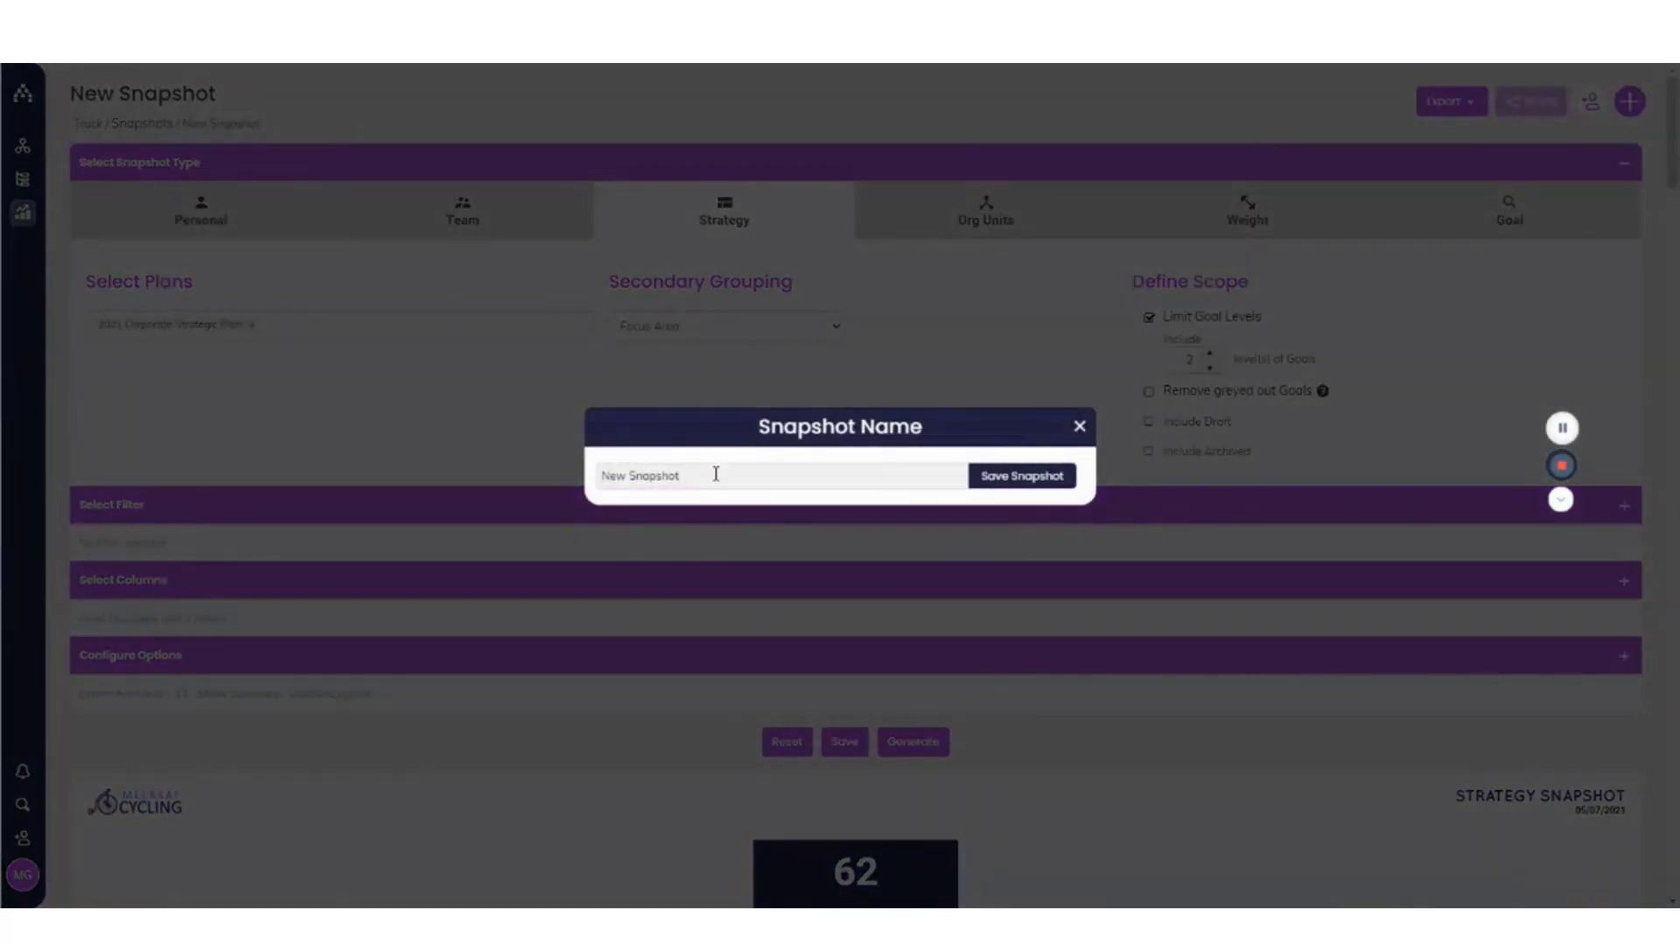
{"action": "left_click", "coordinate": [716, 474]}
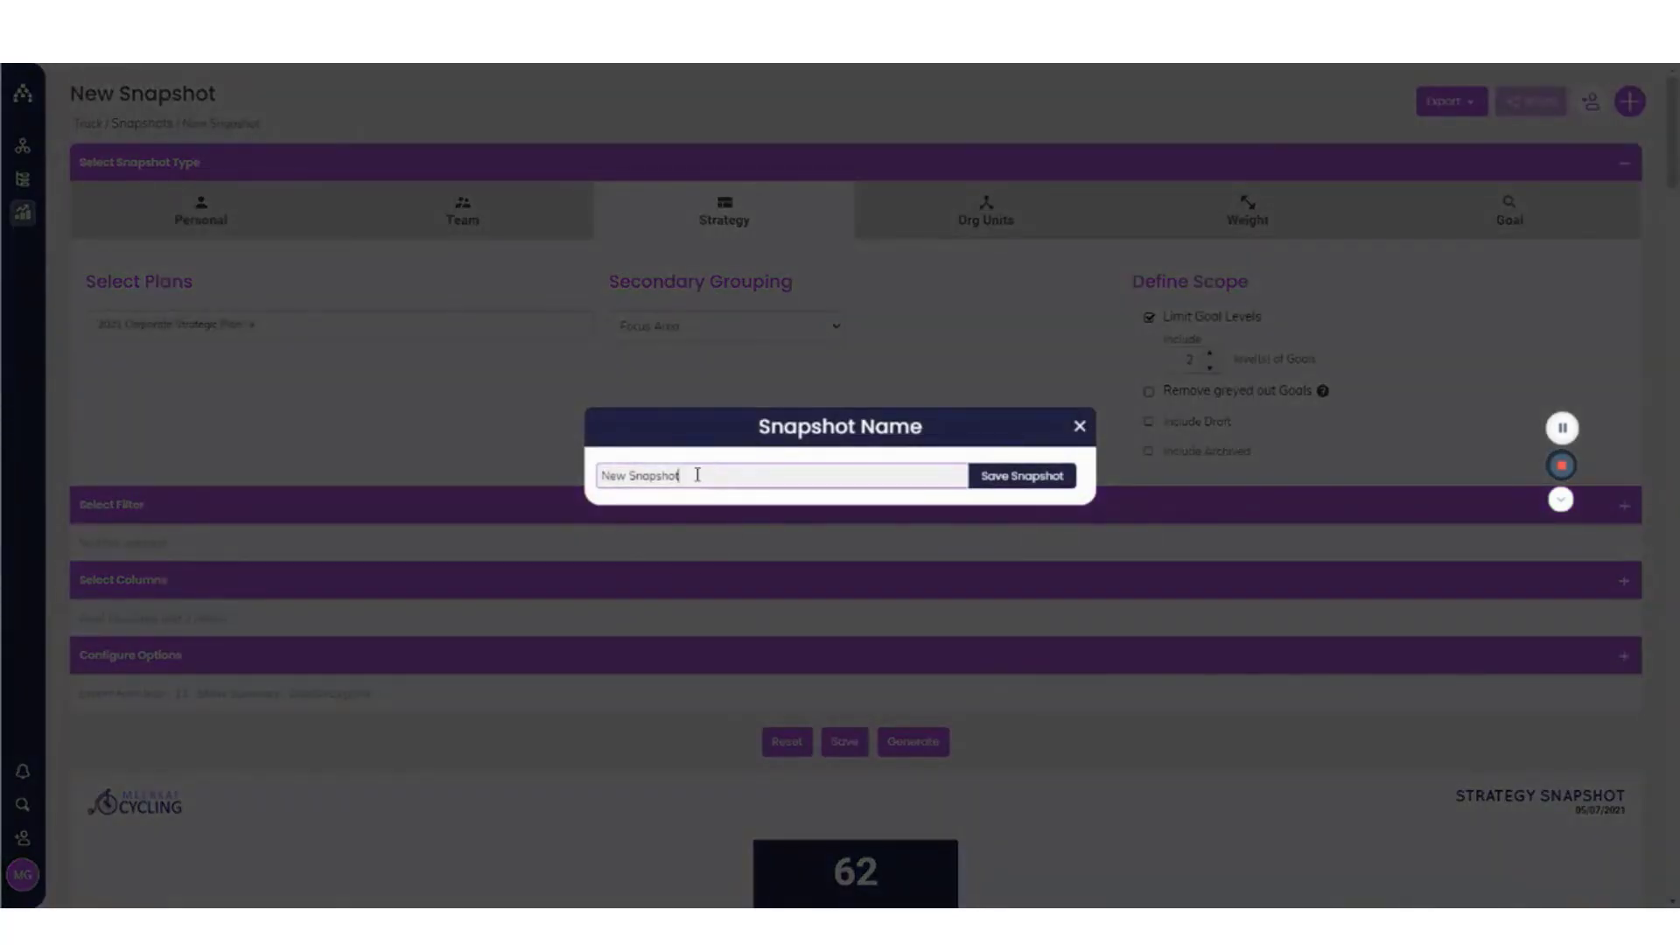
{"action": "left_click", "coordinate": [1079, 426]}
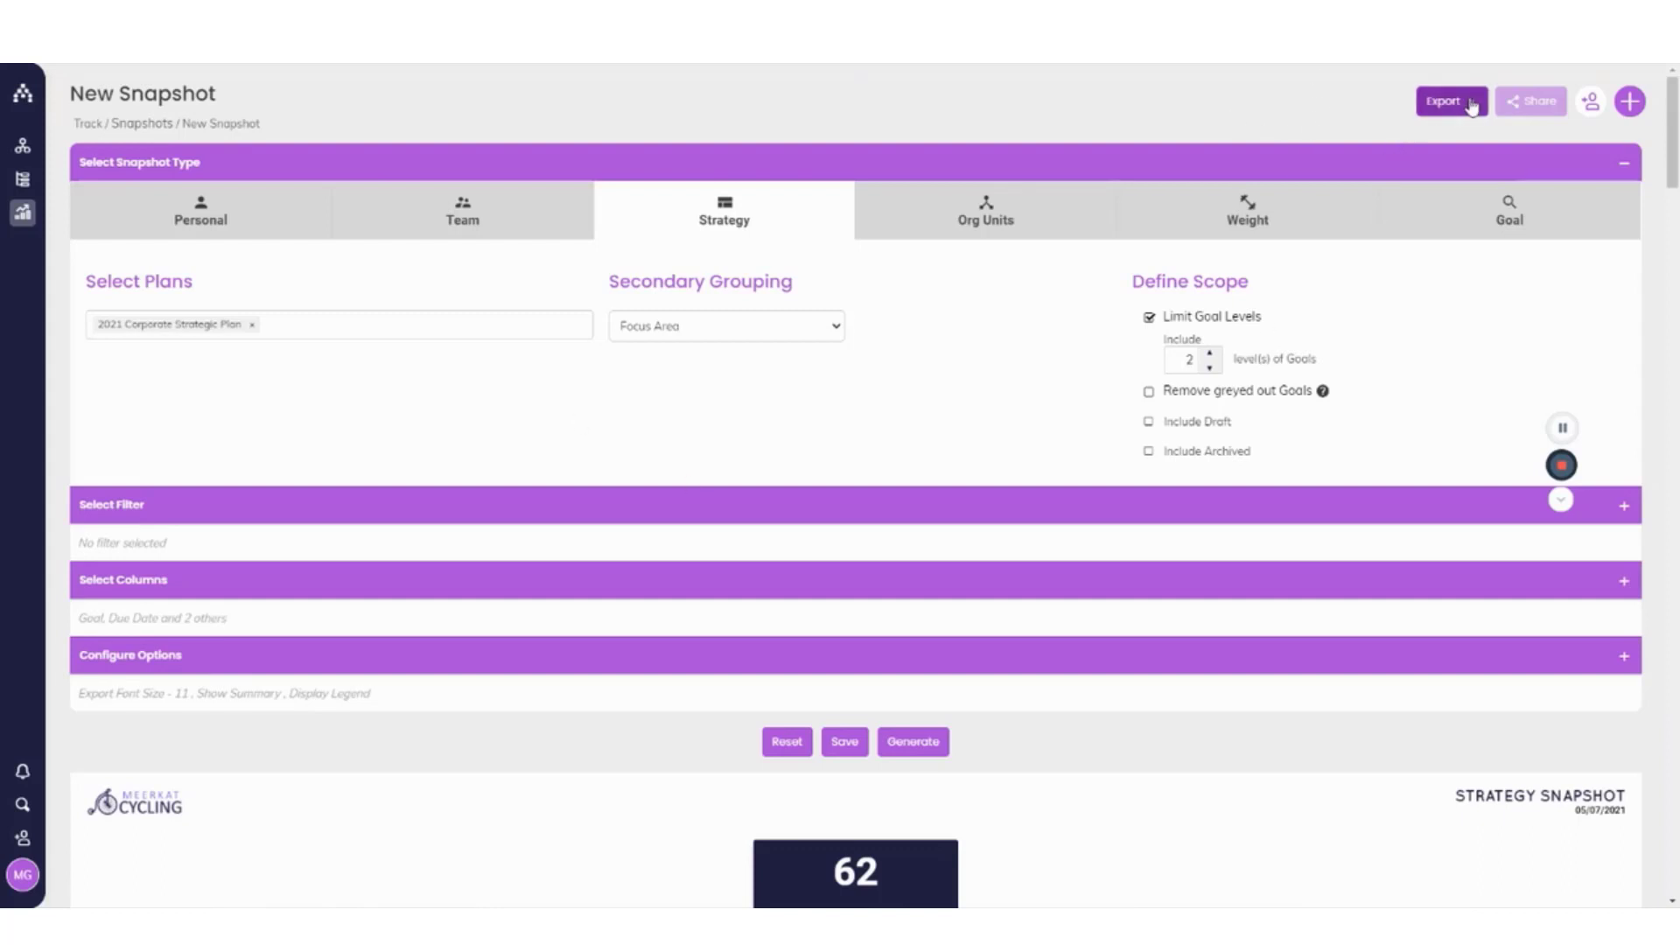
{"action": "left_click", "coordinate": [1459, 103]}
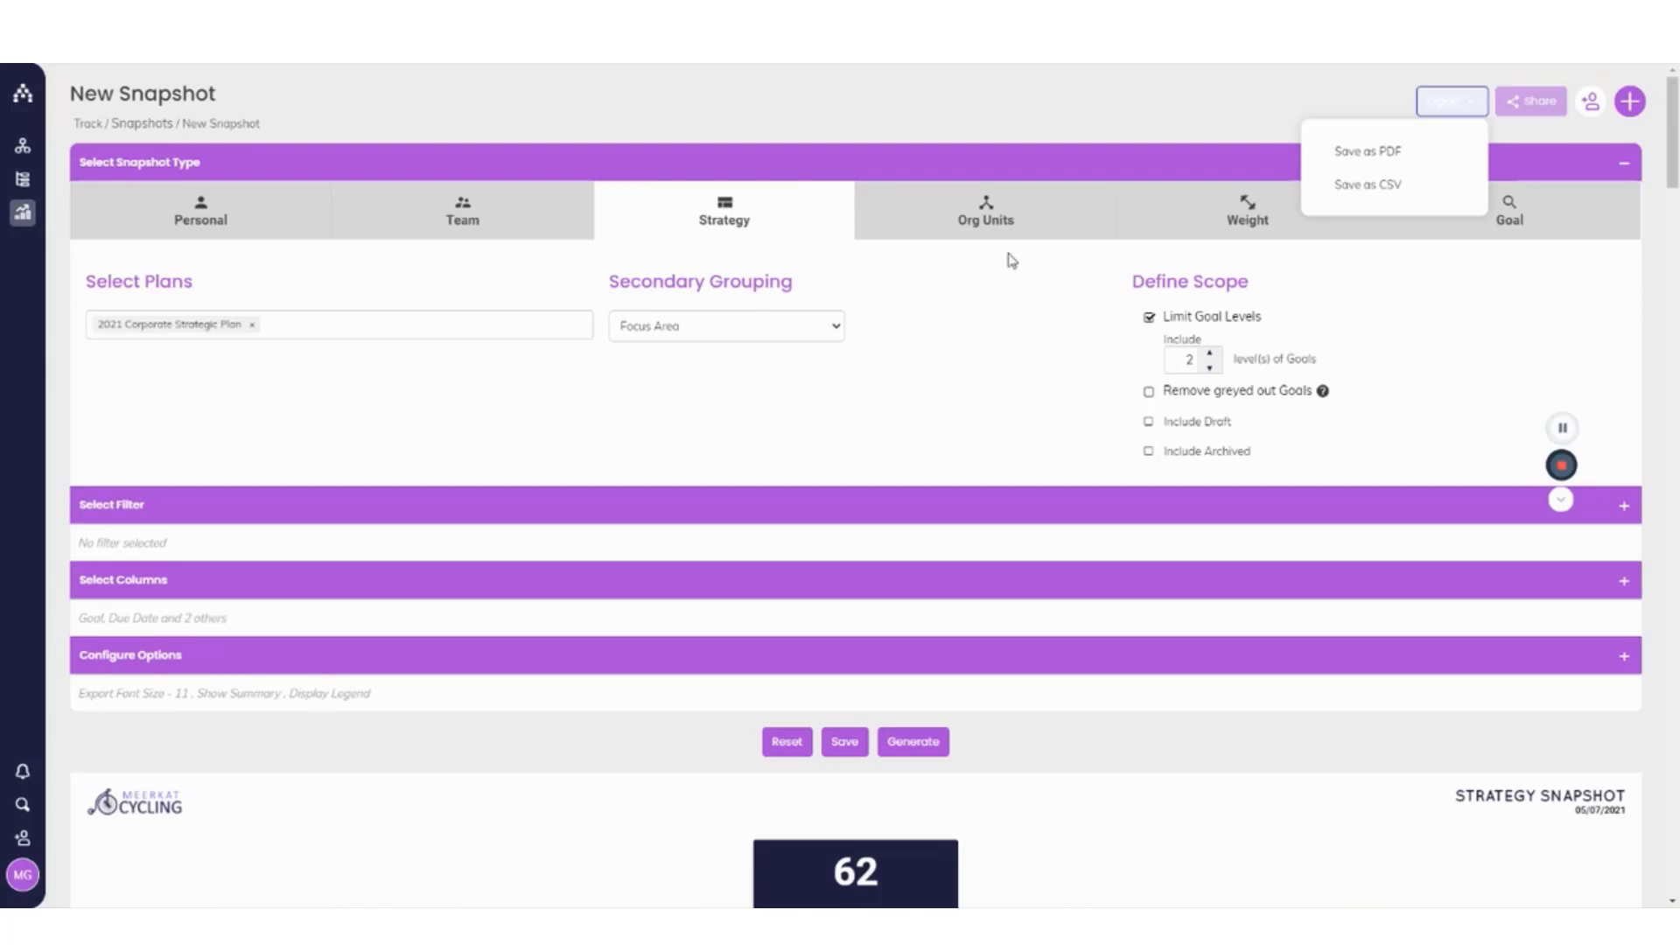
{"action": "left_click", "coordinate": [1031, 363]}
- Look through the linked goals in the generated snapshot once more
{"action": "scroll", "coordinate": [942, 507], "scroll_direction": "down", "scroll_amount": 20}
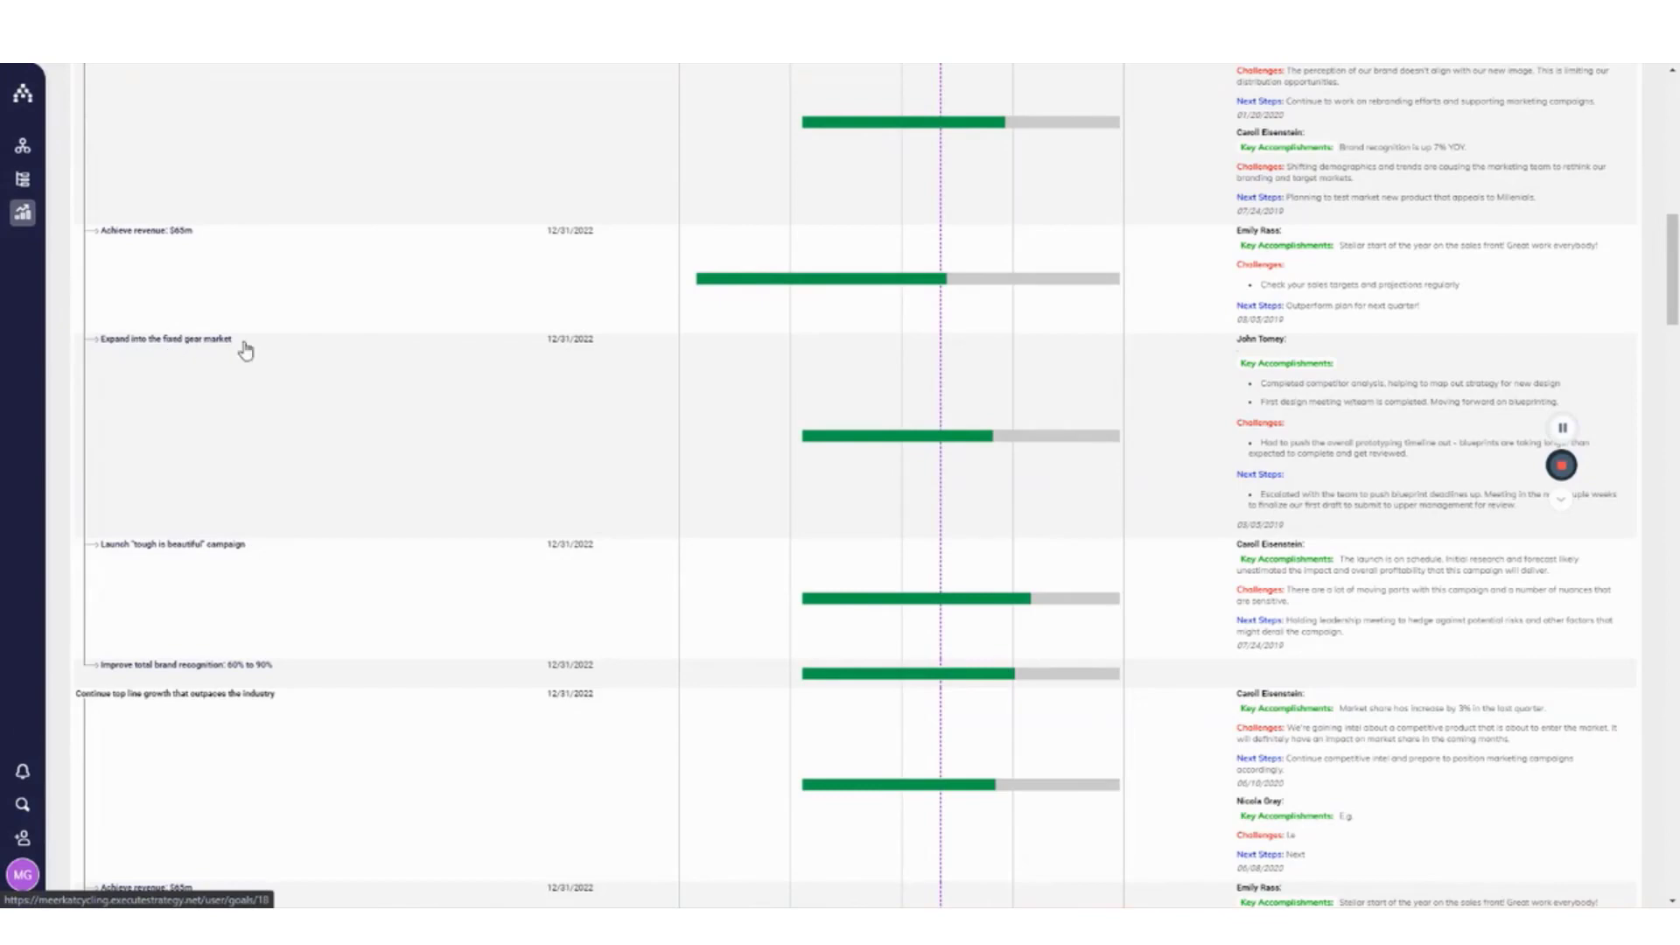
{"action": "scroll", "coordinate": [417, 378], "scroll_direction": "up", "scroll_amount": 4}
{"action": "scroll", "coordinate": [417, 378], "scroll_direction": "up", "scroll_amount": 8}
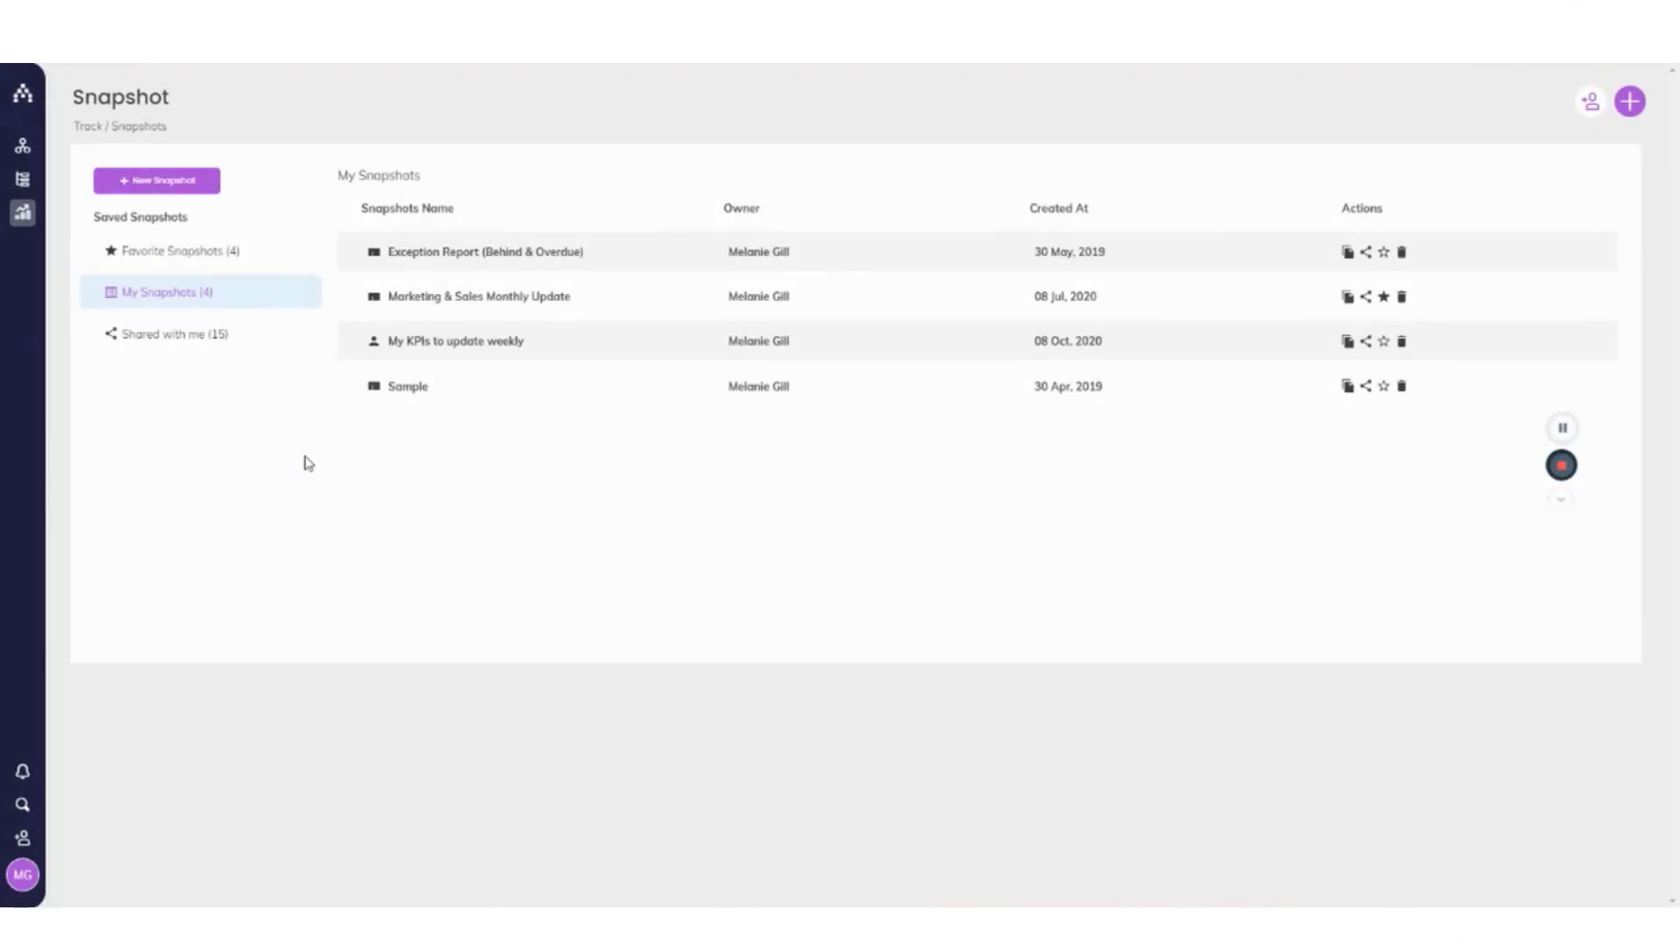
- Go to the Track dashboards and examine the Focus Area completion chart on the Board Update dashboard
{"action": "left_click", "coordinate": [23, 212]}
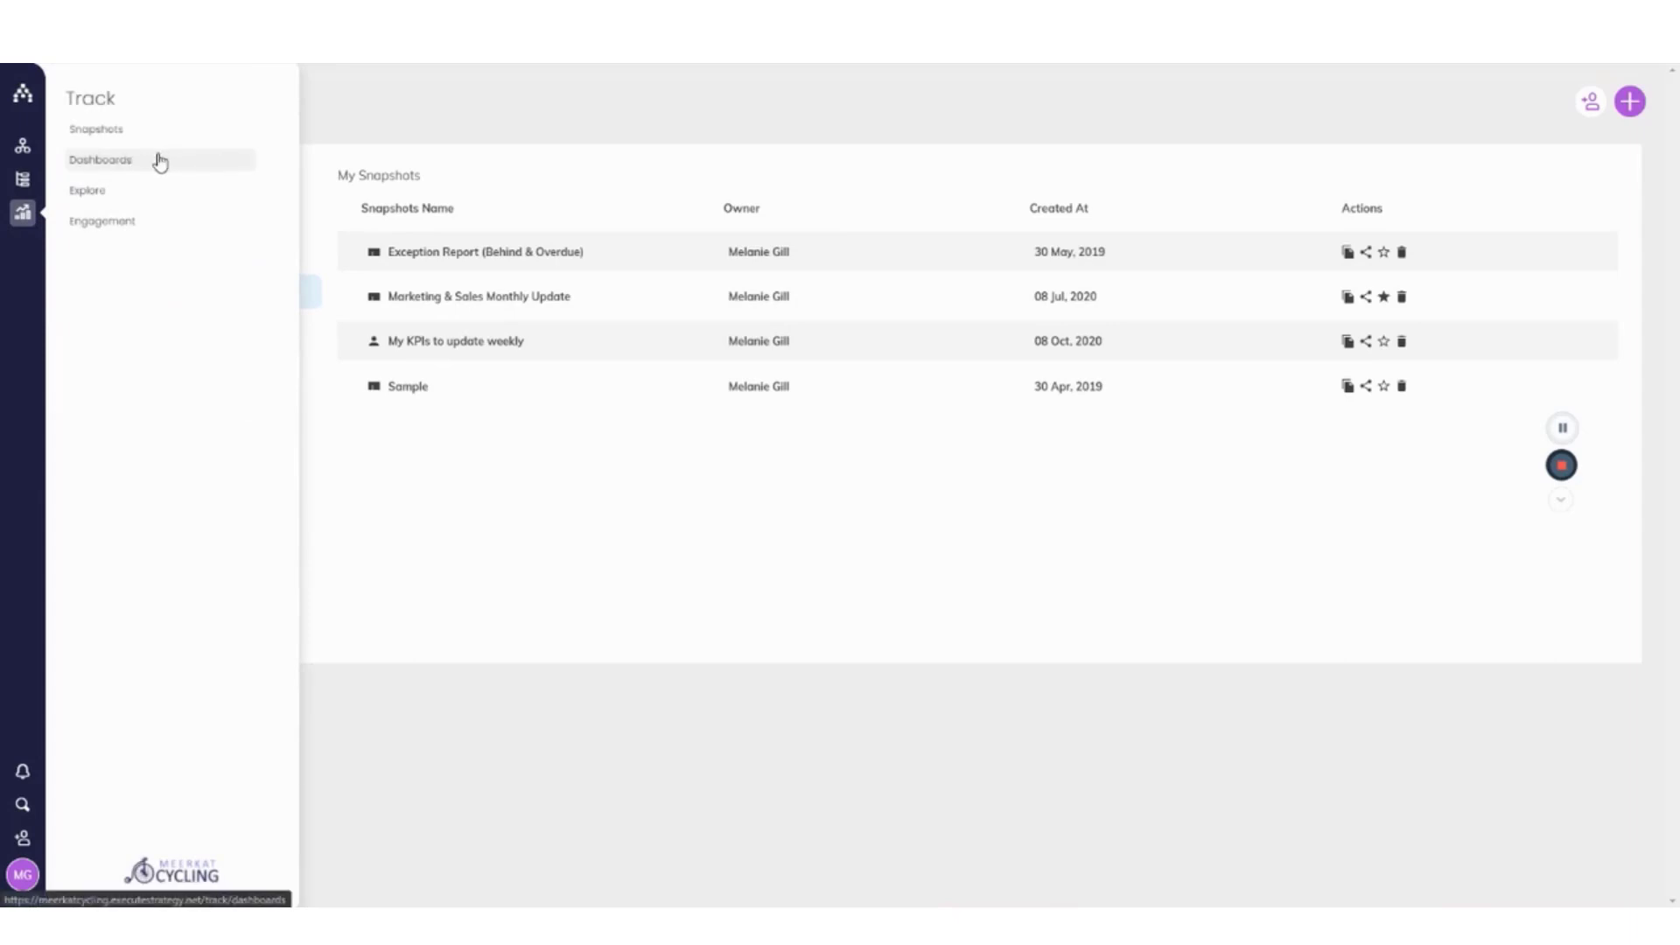
{"action": "left_click", "coordinate": [159, 162]}
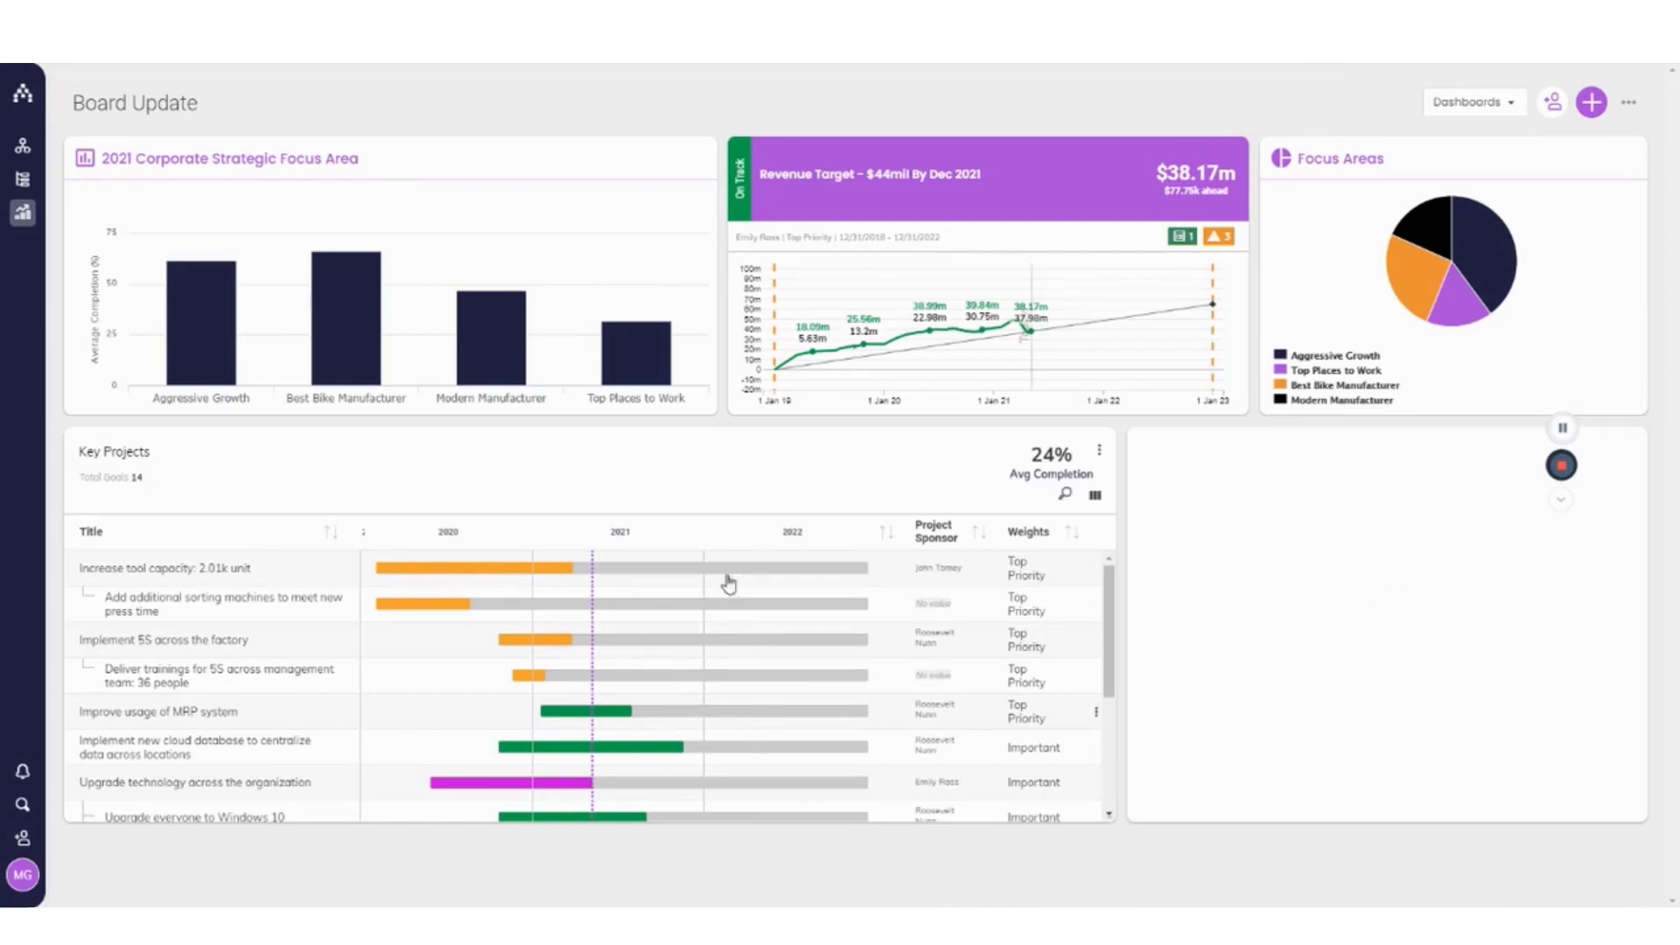
{"action": "mouse_move", "coordinate": [530, 355]}
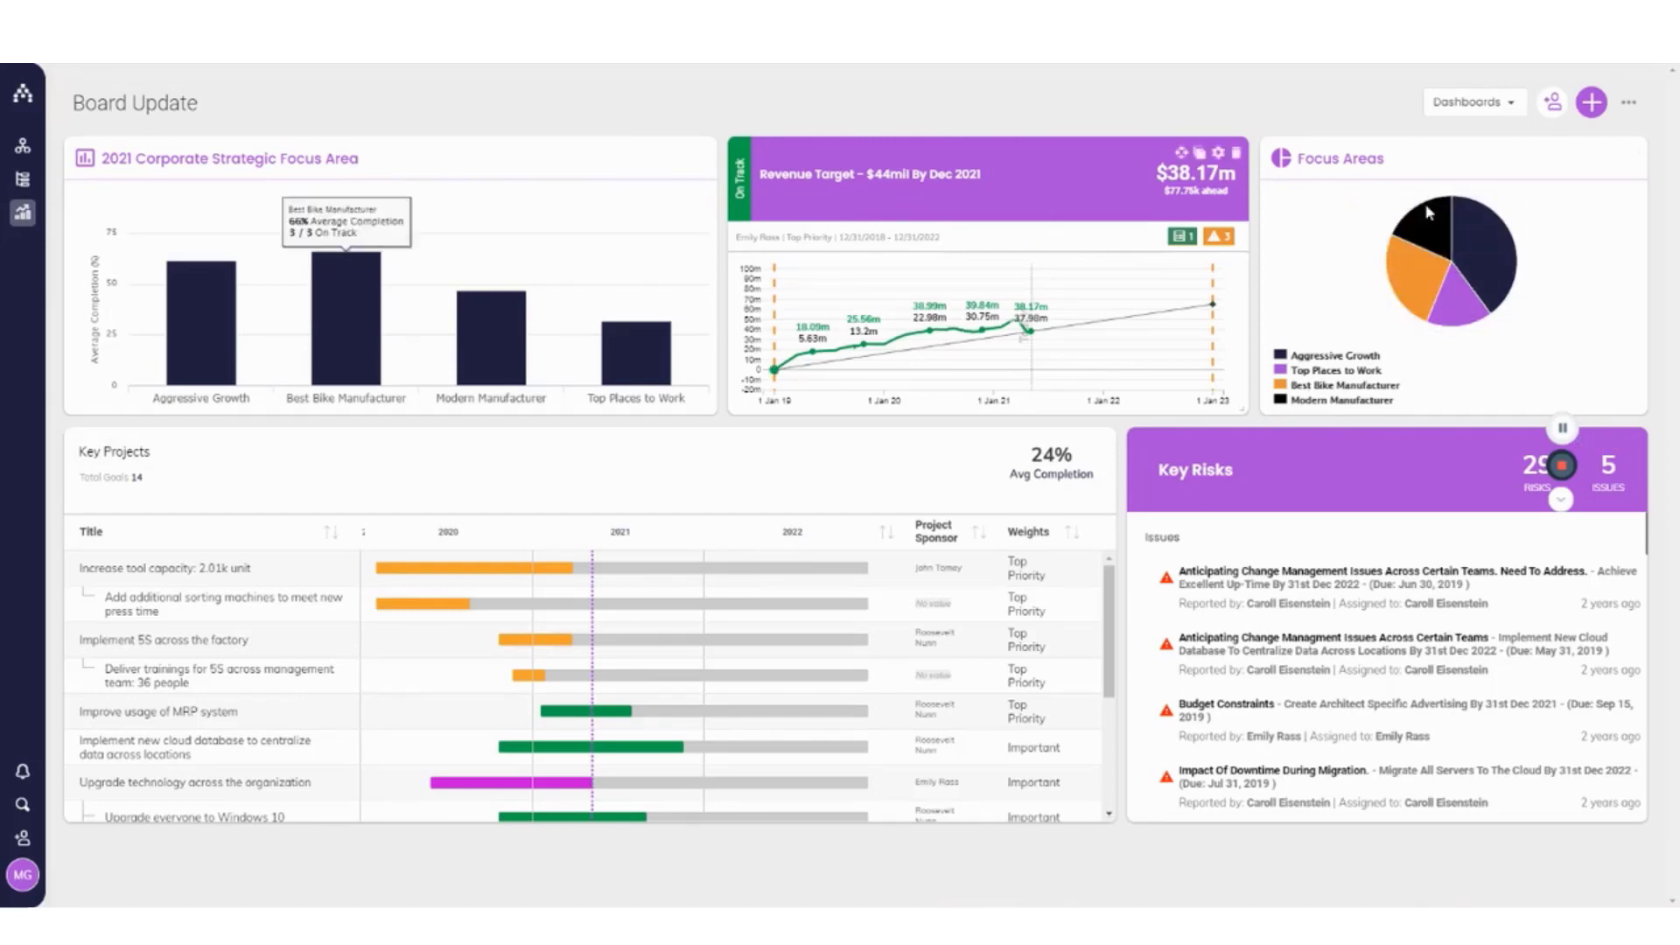
- Review the lists of shared and own dashboards, and the actions available for Board Update
{"action": "left_click", "coordinate": [1498, 105]}
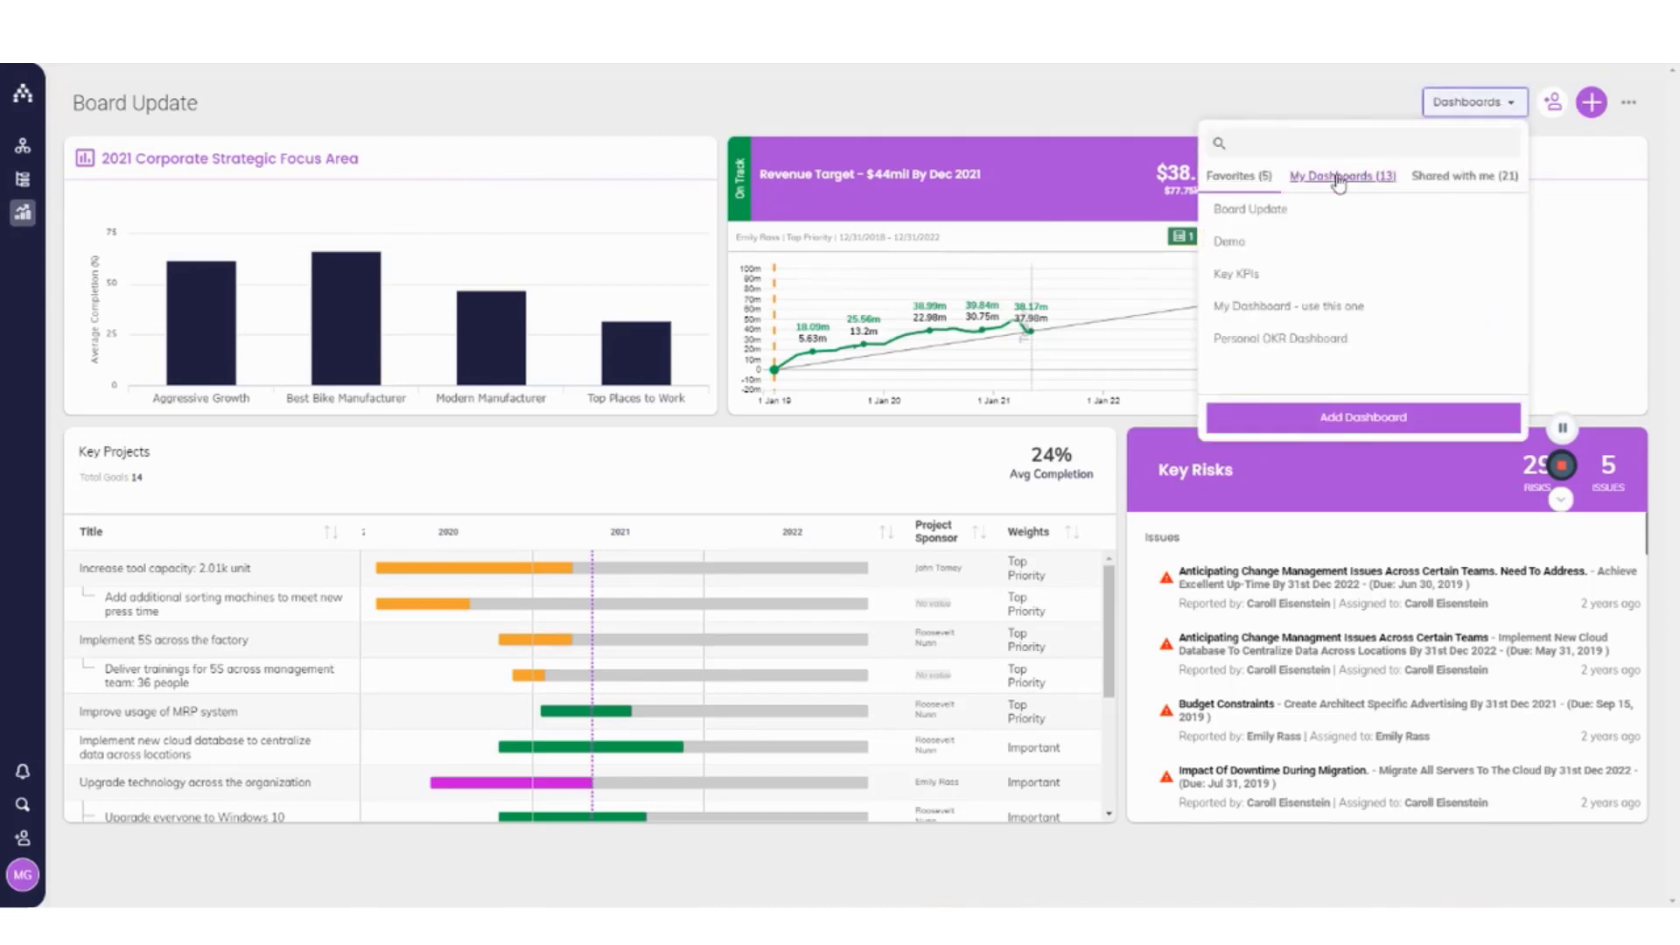
{"action": "left_click", "coordinate": [1456, 178]}
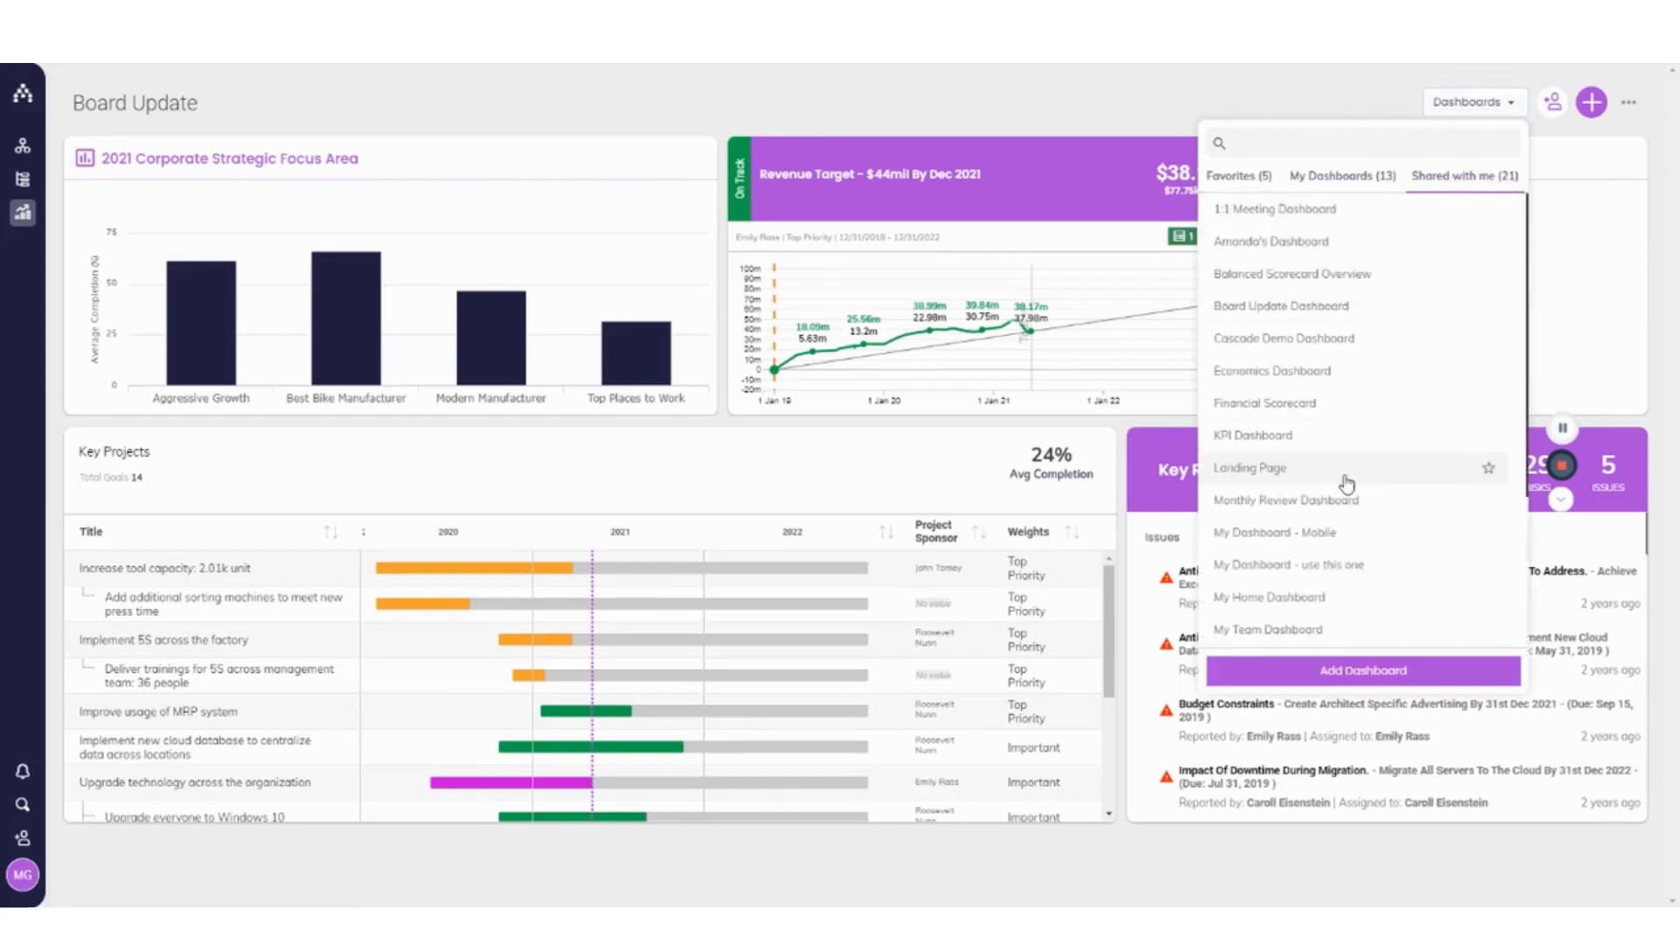
{"action": "left_click", "coordinate": [1335, 179]}
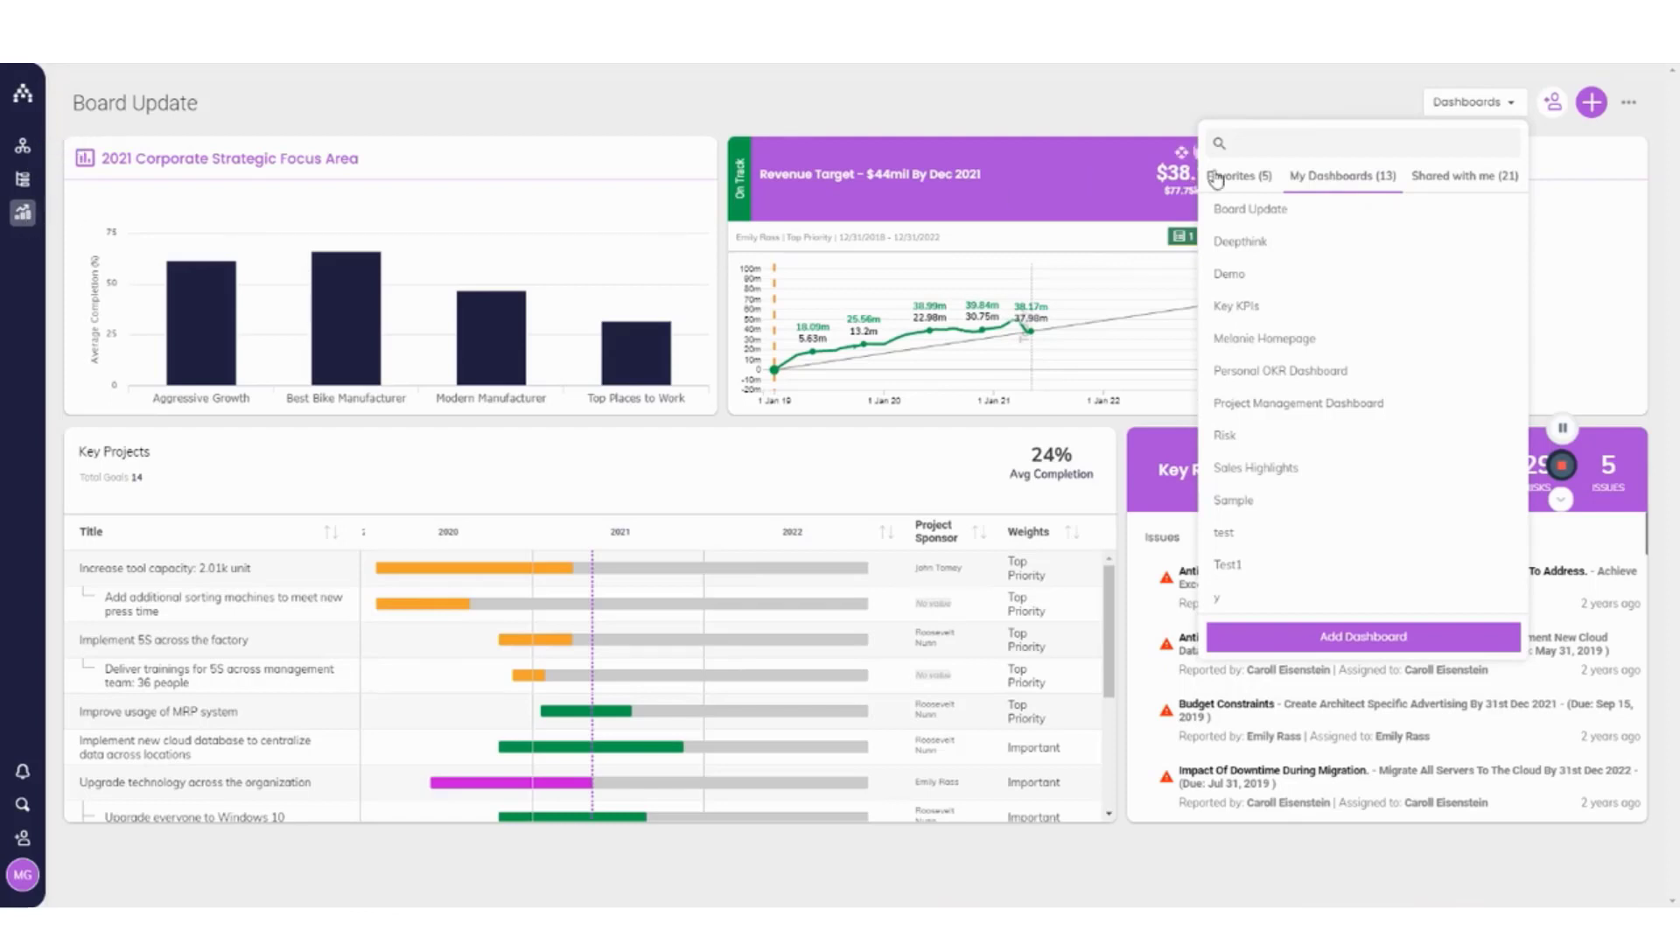
{"action": "mouse_move", "coordinate": [1448, 214]}
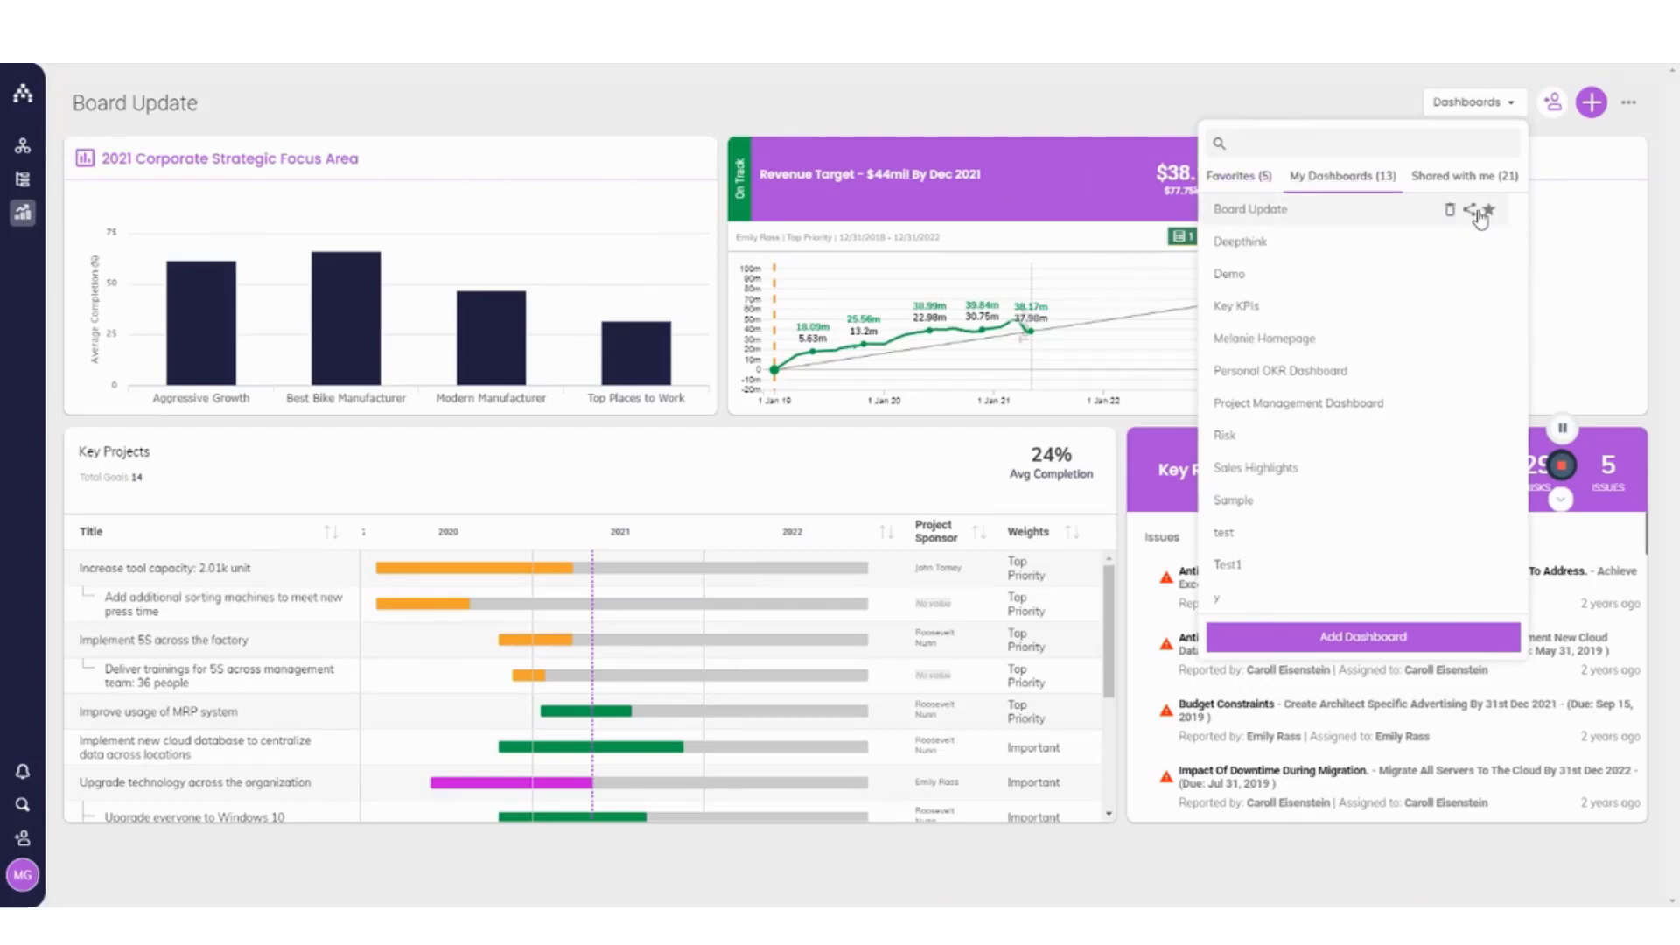
- Start a new dashboard and view which existing dashboards can be cloned
{"action": "left_click", "coordinate": [1371, 642]}
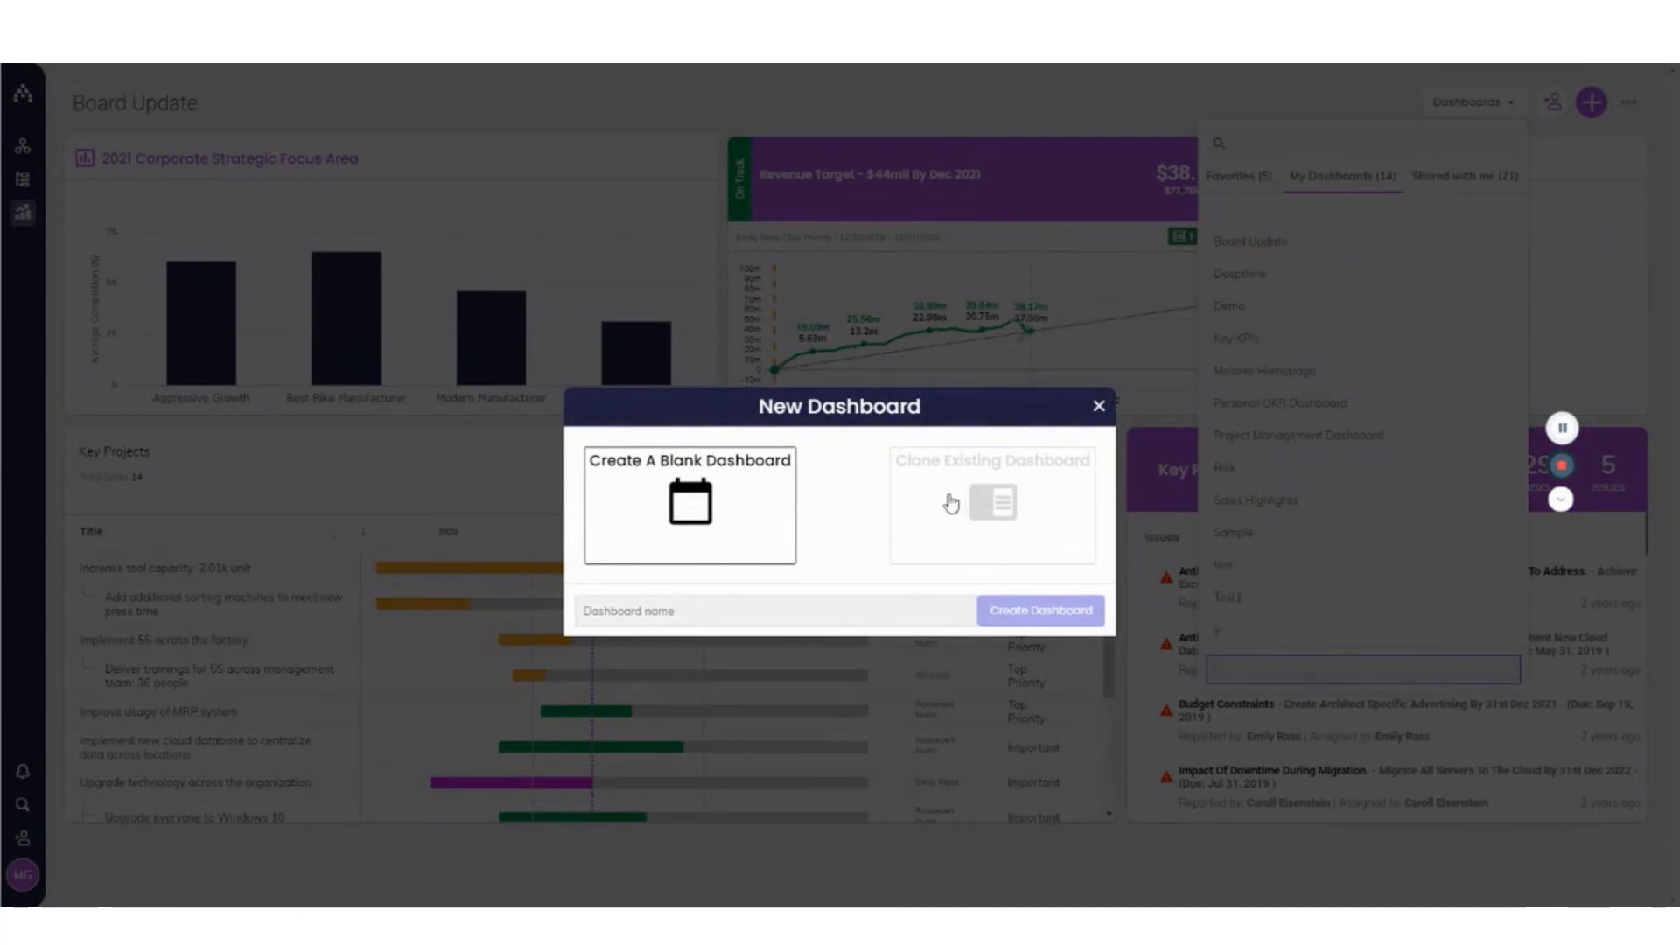
{"action": "left_click", "coordinate": [951, 504]}
{"action": "left_click", "coordinate": [645, 611]}
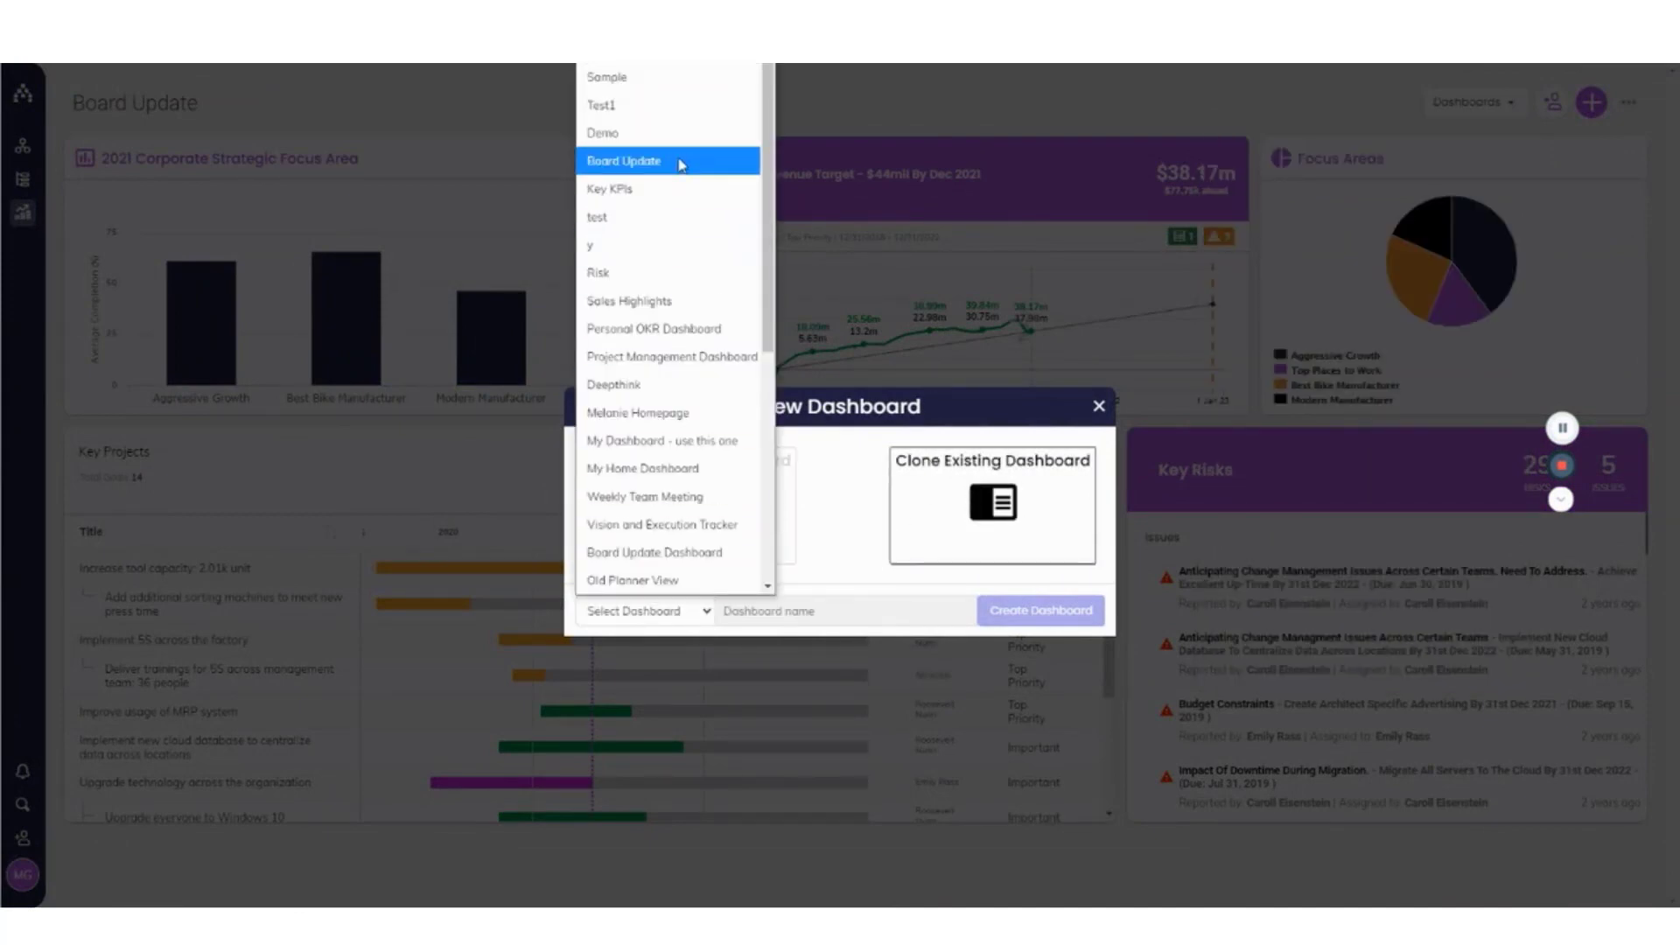
{"action": "left_click", "coordinate": [857, 504]}
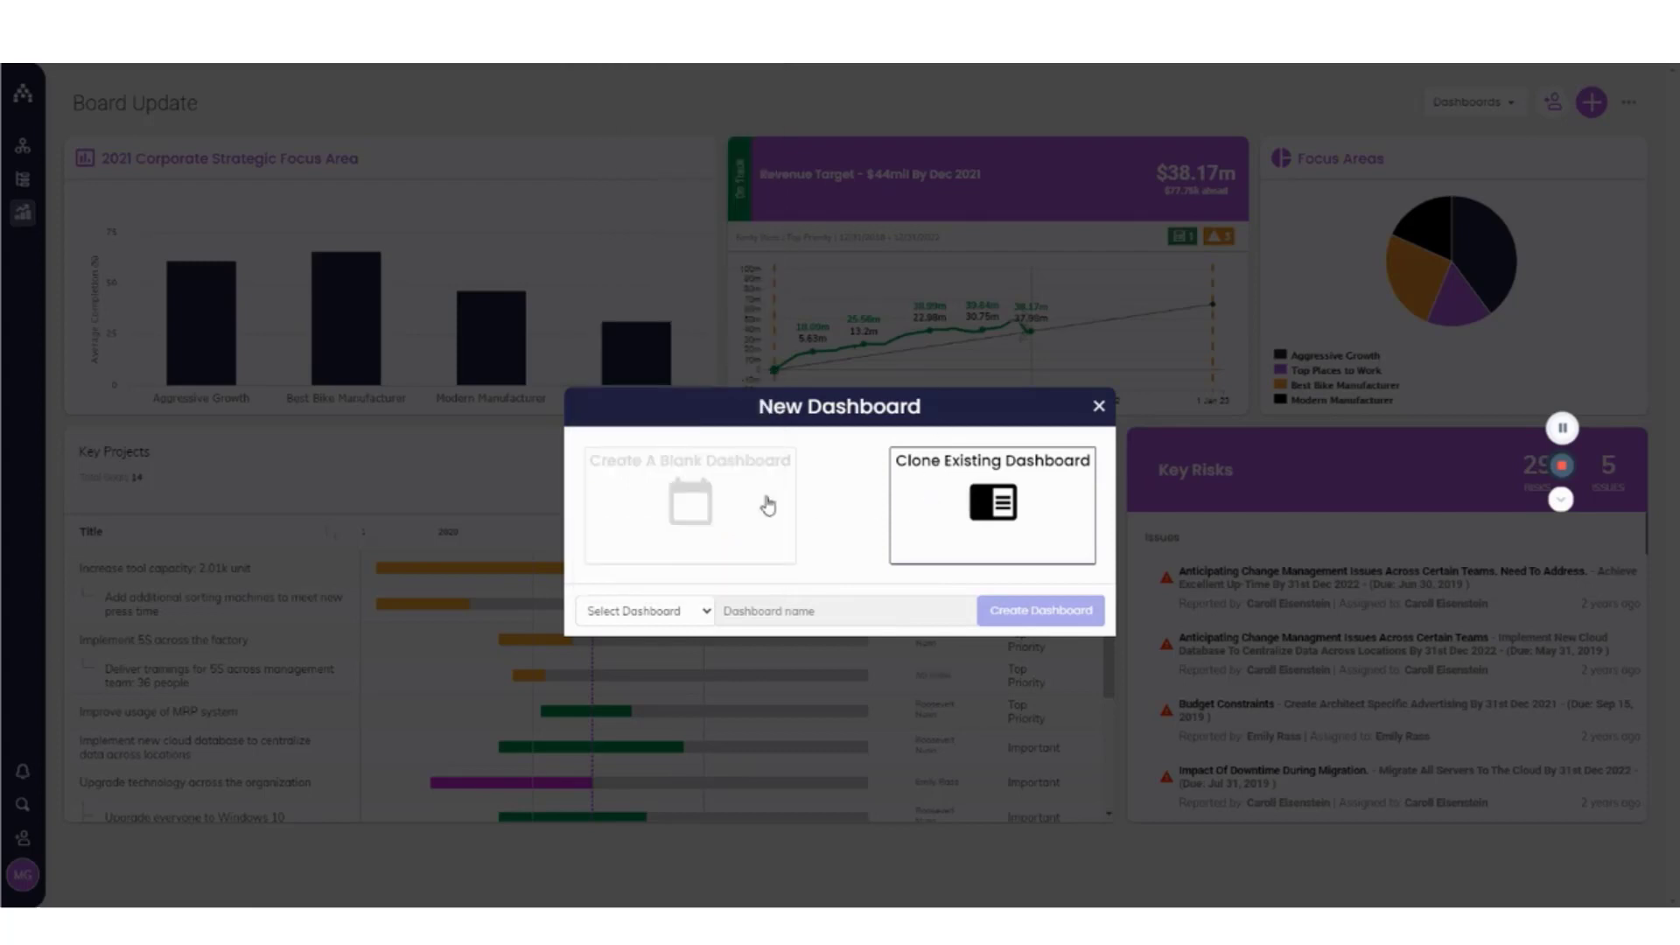
- Create a blank dashboard named "sample"
{"action": "left_click", "coordinate": [737, 505]}
{"action": "left_click", "coordinate": [656, 611]}
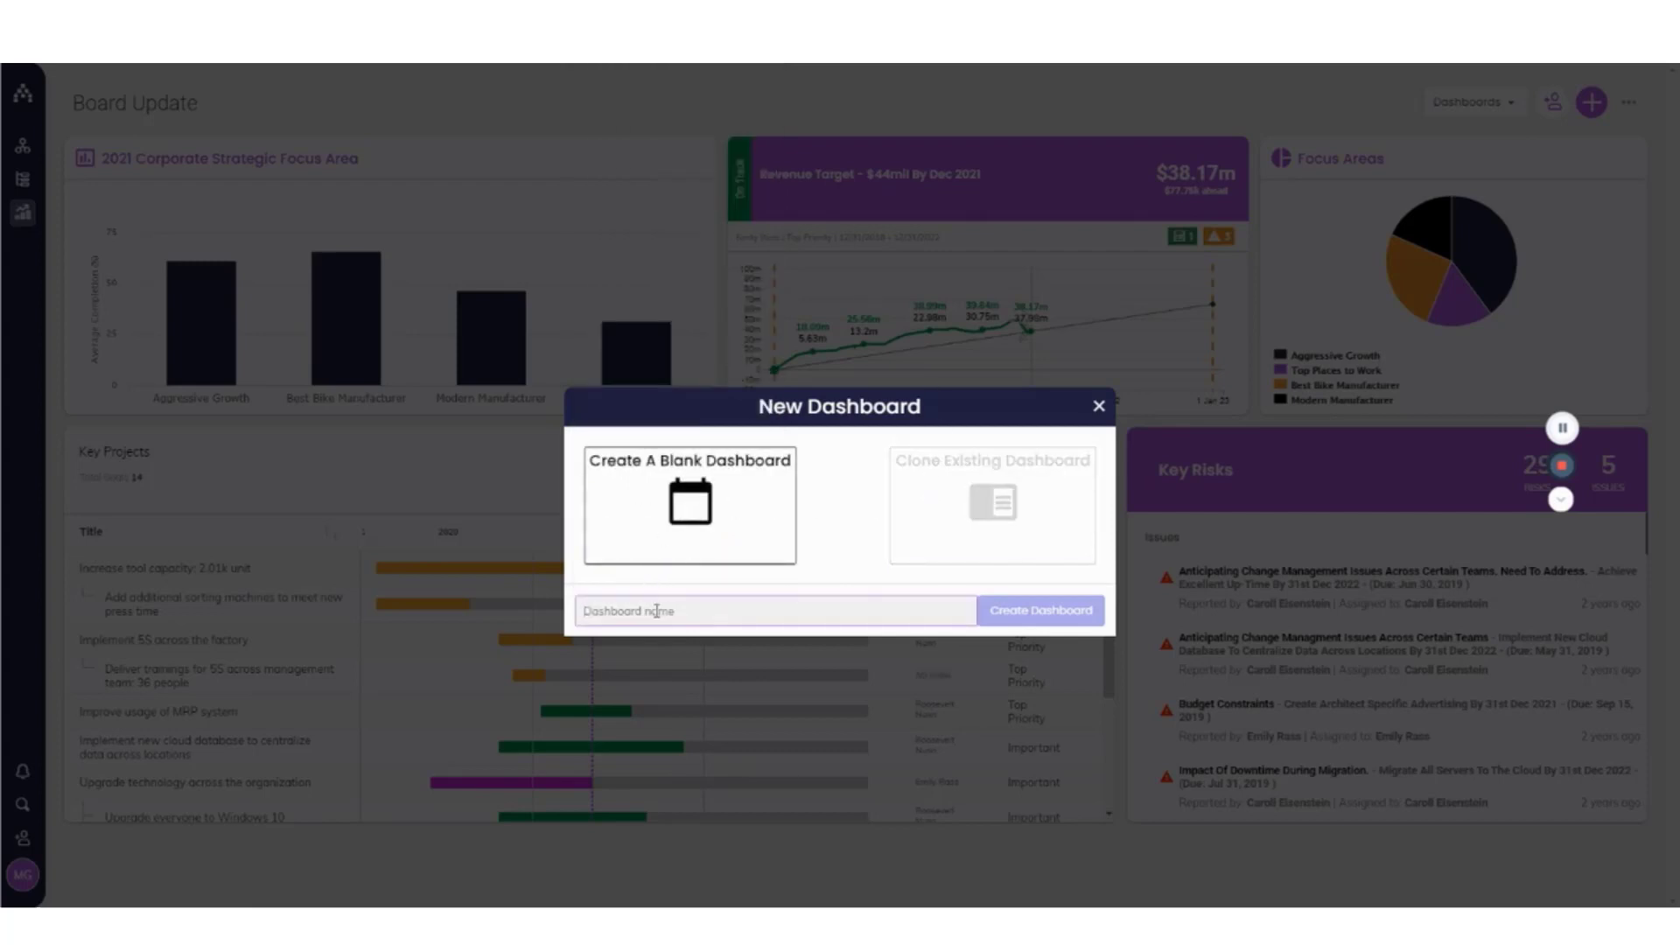
{"action": "type", "text": "sample"}
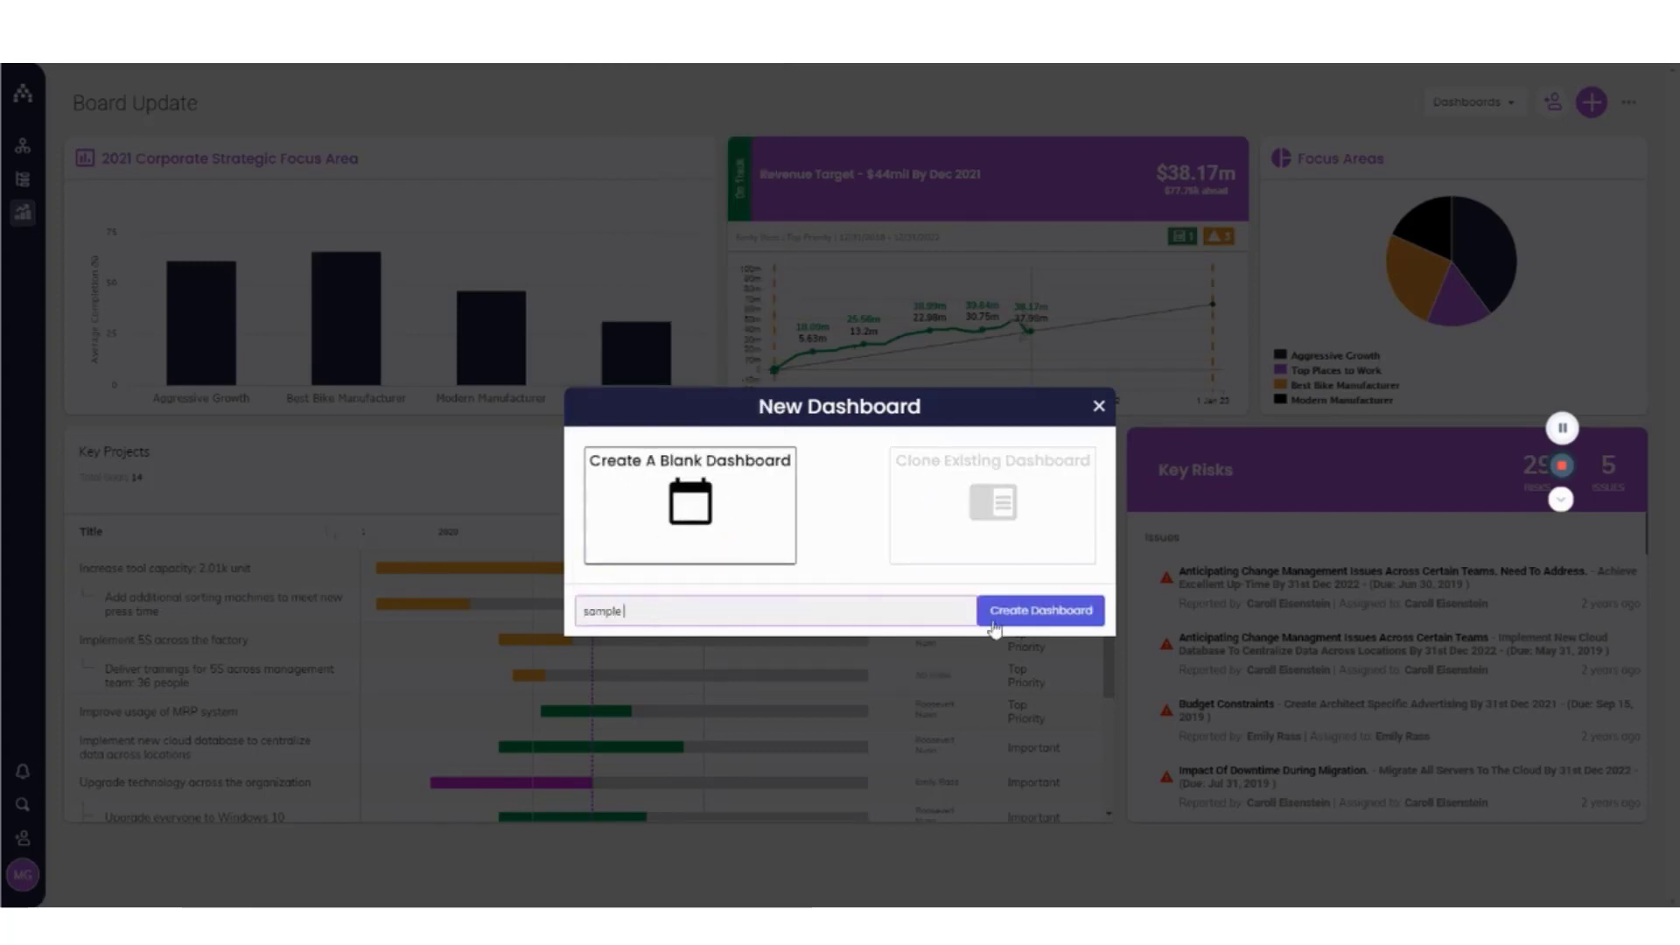
{"action": "left_click", "coordinate": [994, 623]}
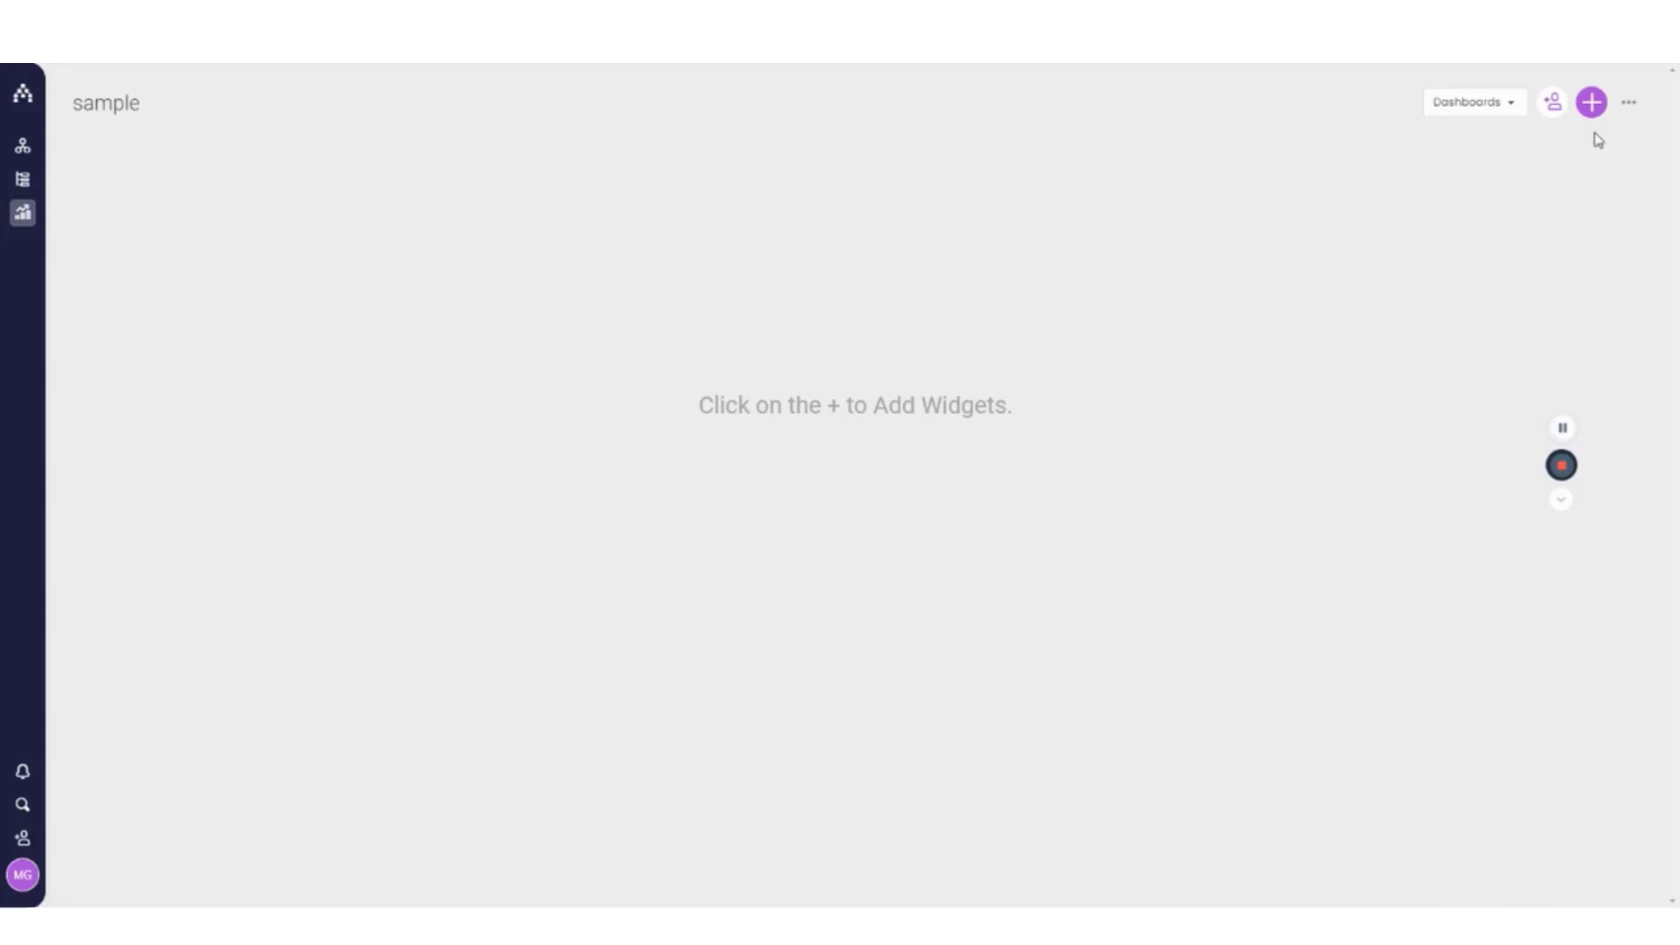
- Open the widget library for the sample dashboard and browse the available widget types
{"action": "left_click", "coordinate": [1594, 104]}
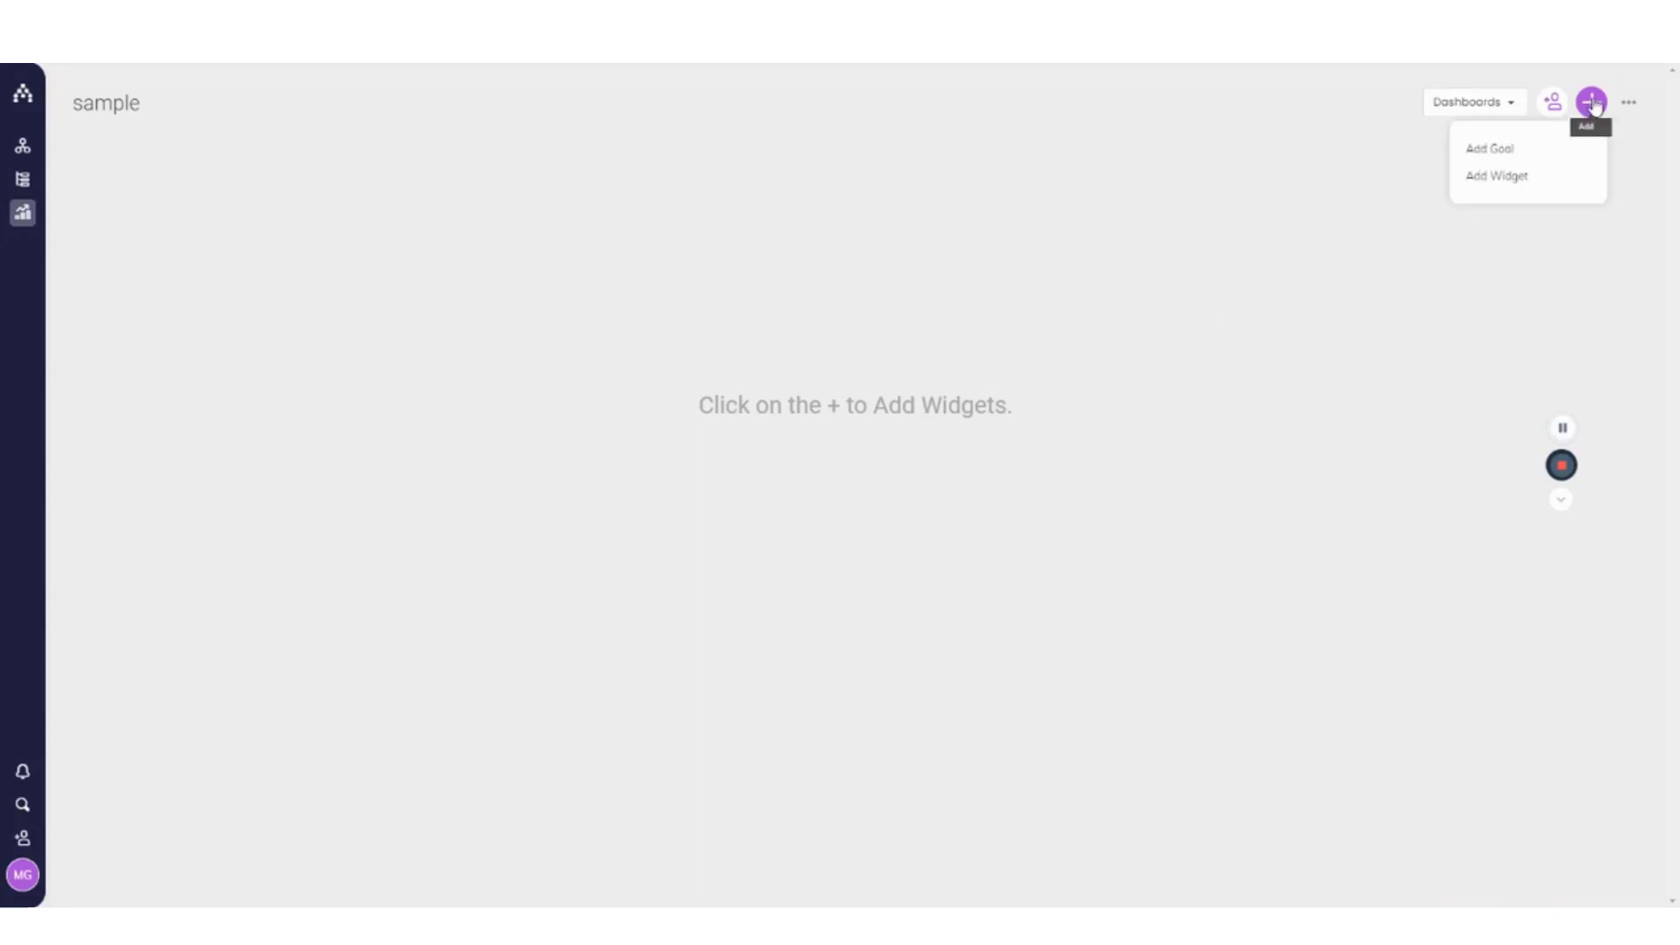
{"action": "left_click", "coordinate": [1493, 178]}
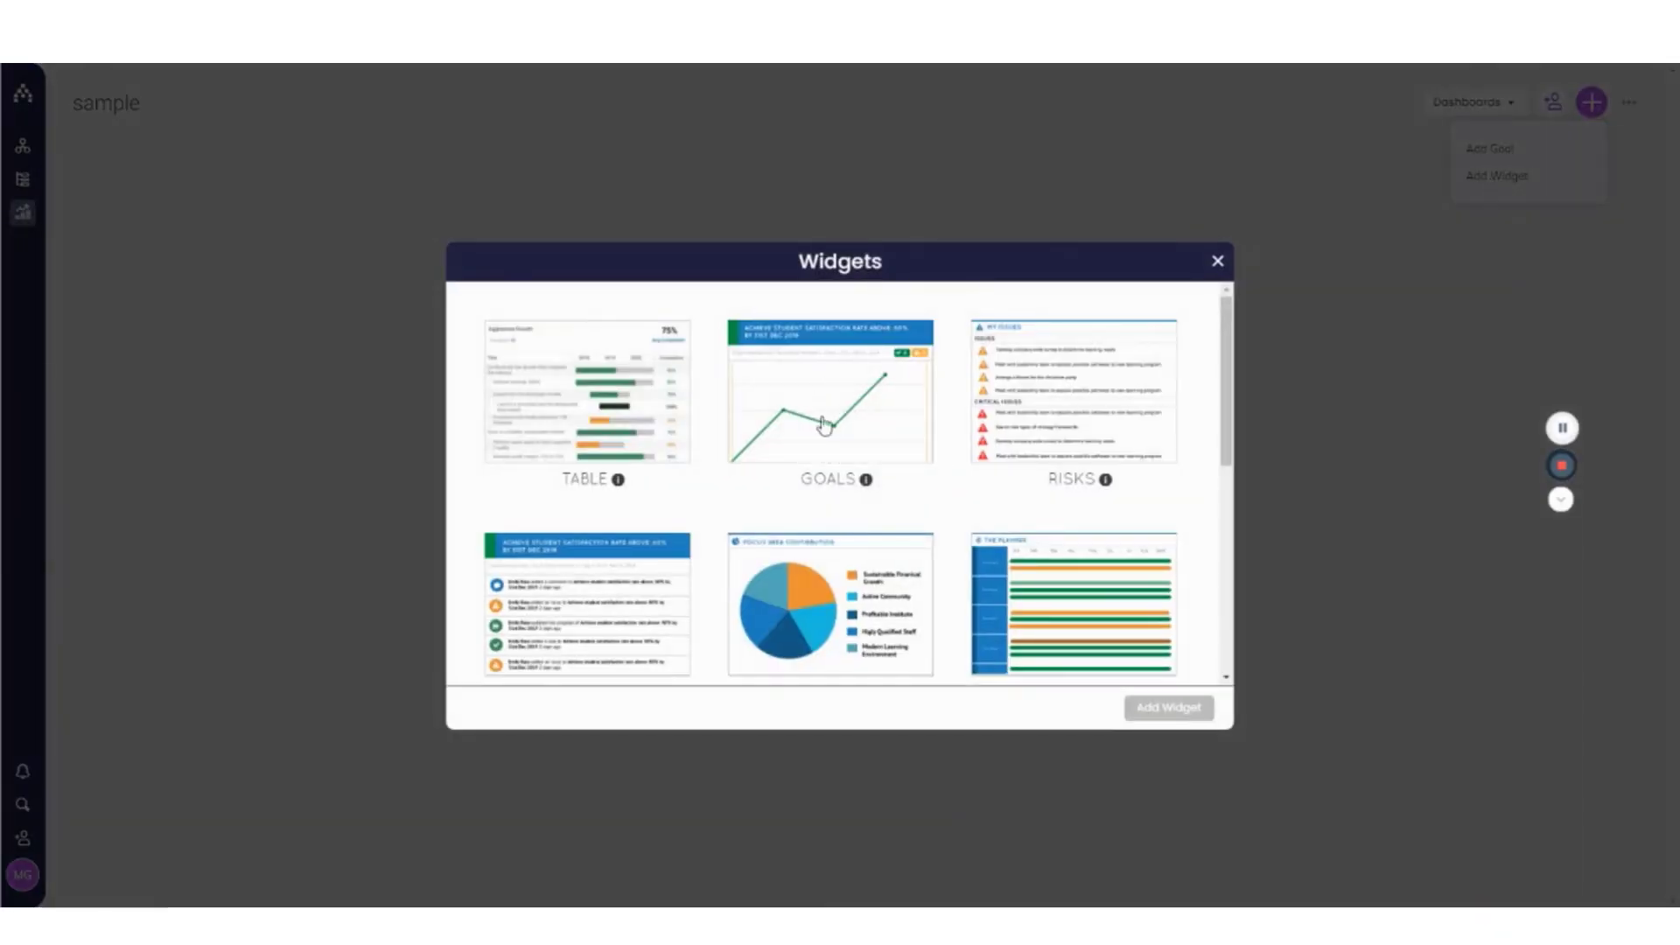
{"action": "mouse_move", "coordinate": [1224, 356]}
{"action": "left_mouse_down"}
{"action": "mouse_move", "coordinate": [1185, 585]}
{"action": "mouse_move", "coordinate": [1218, 330]}
{"action": "left_mouse_up"}
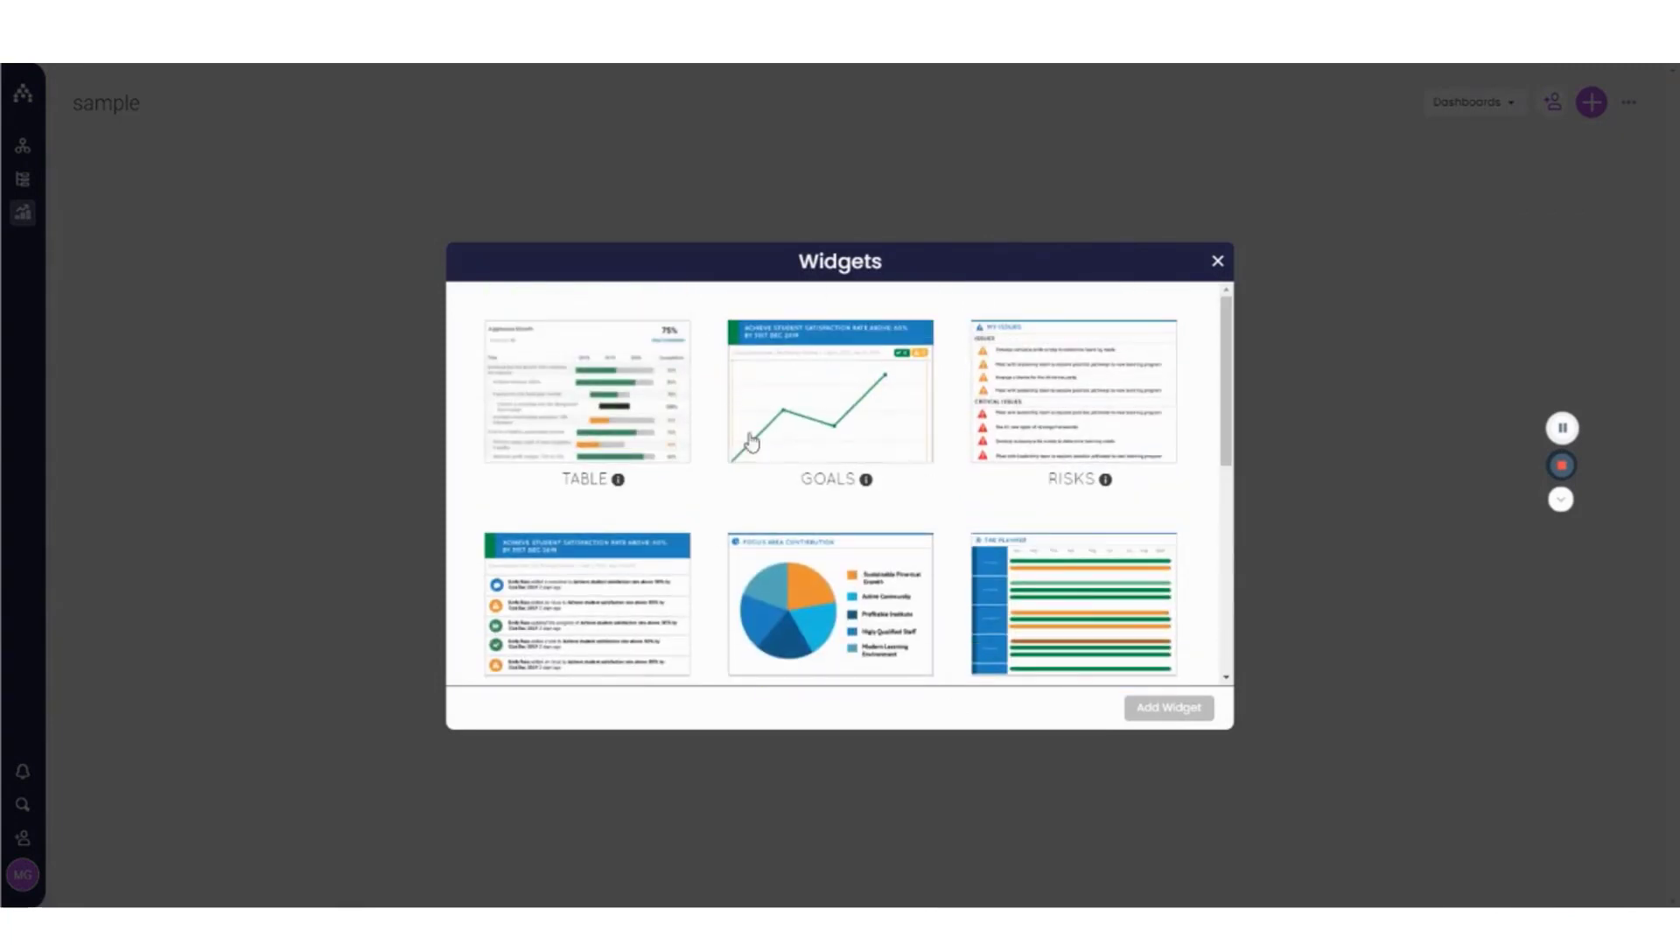
{"action": "scroll", "coordinate": [960, 477], "scroll_direction": "down", "scroll_amount": 5}
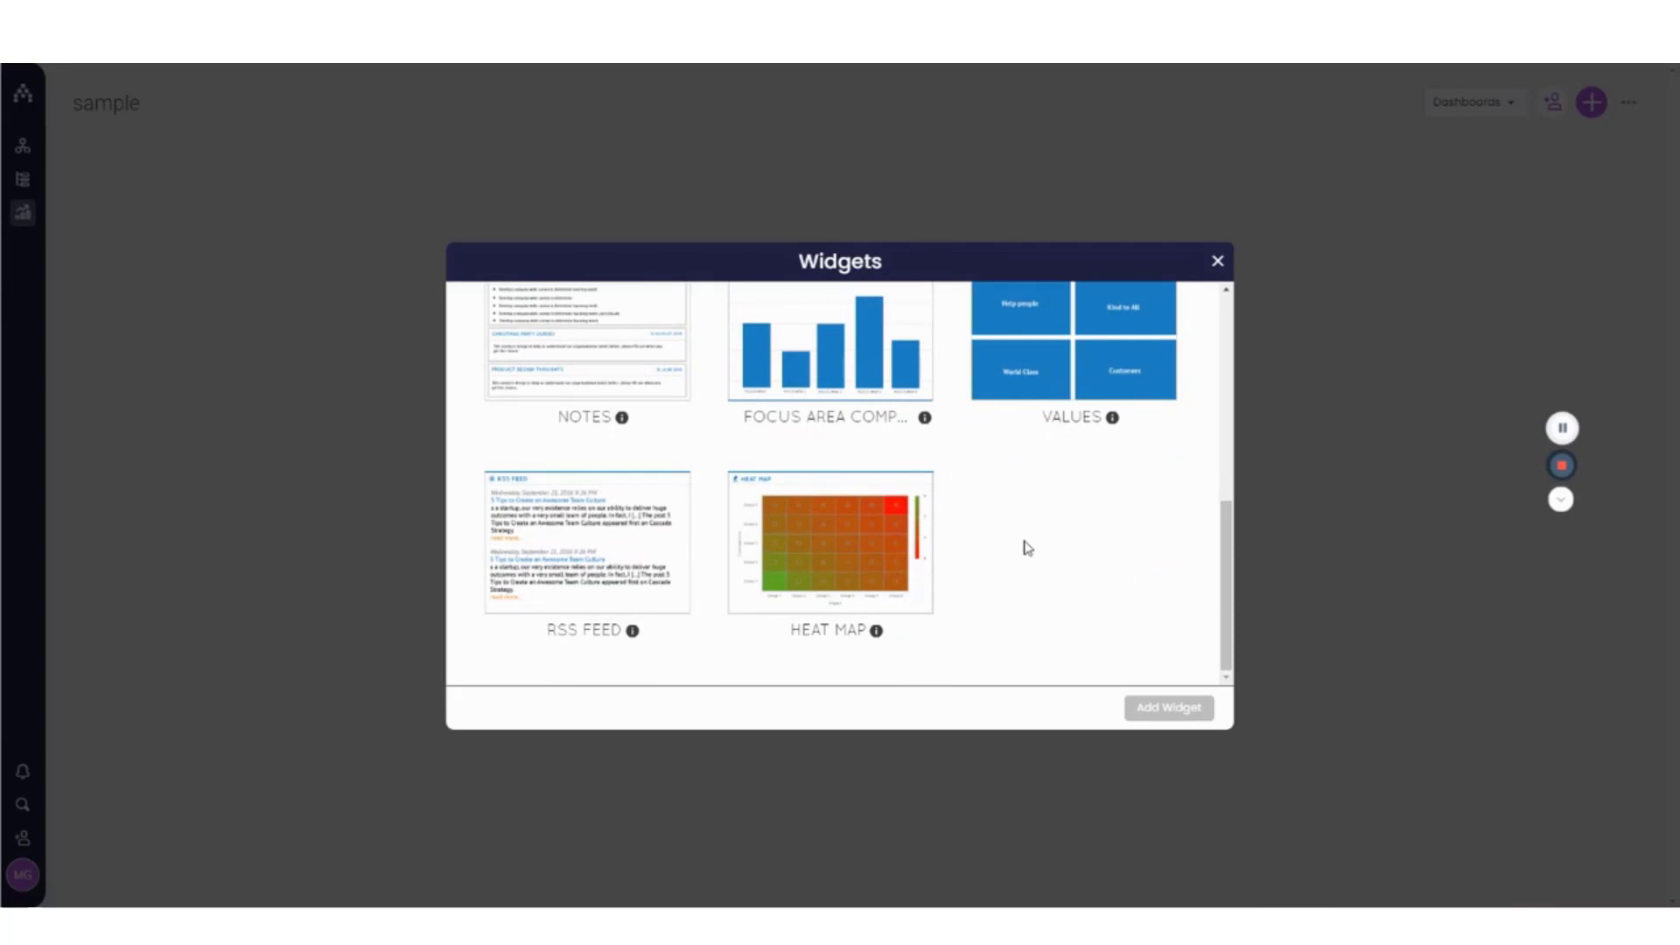
{"action": "scroll", "coordinate": [1028, 549], "scroll_direction": "up", "scroll_amount": 5}
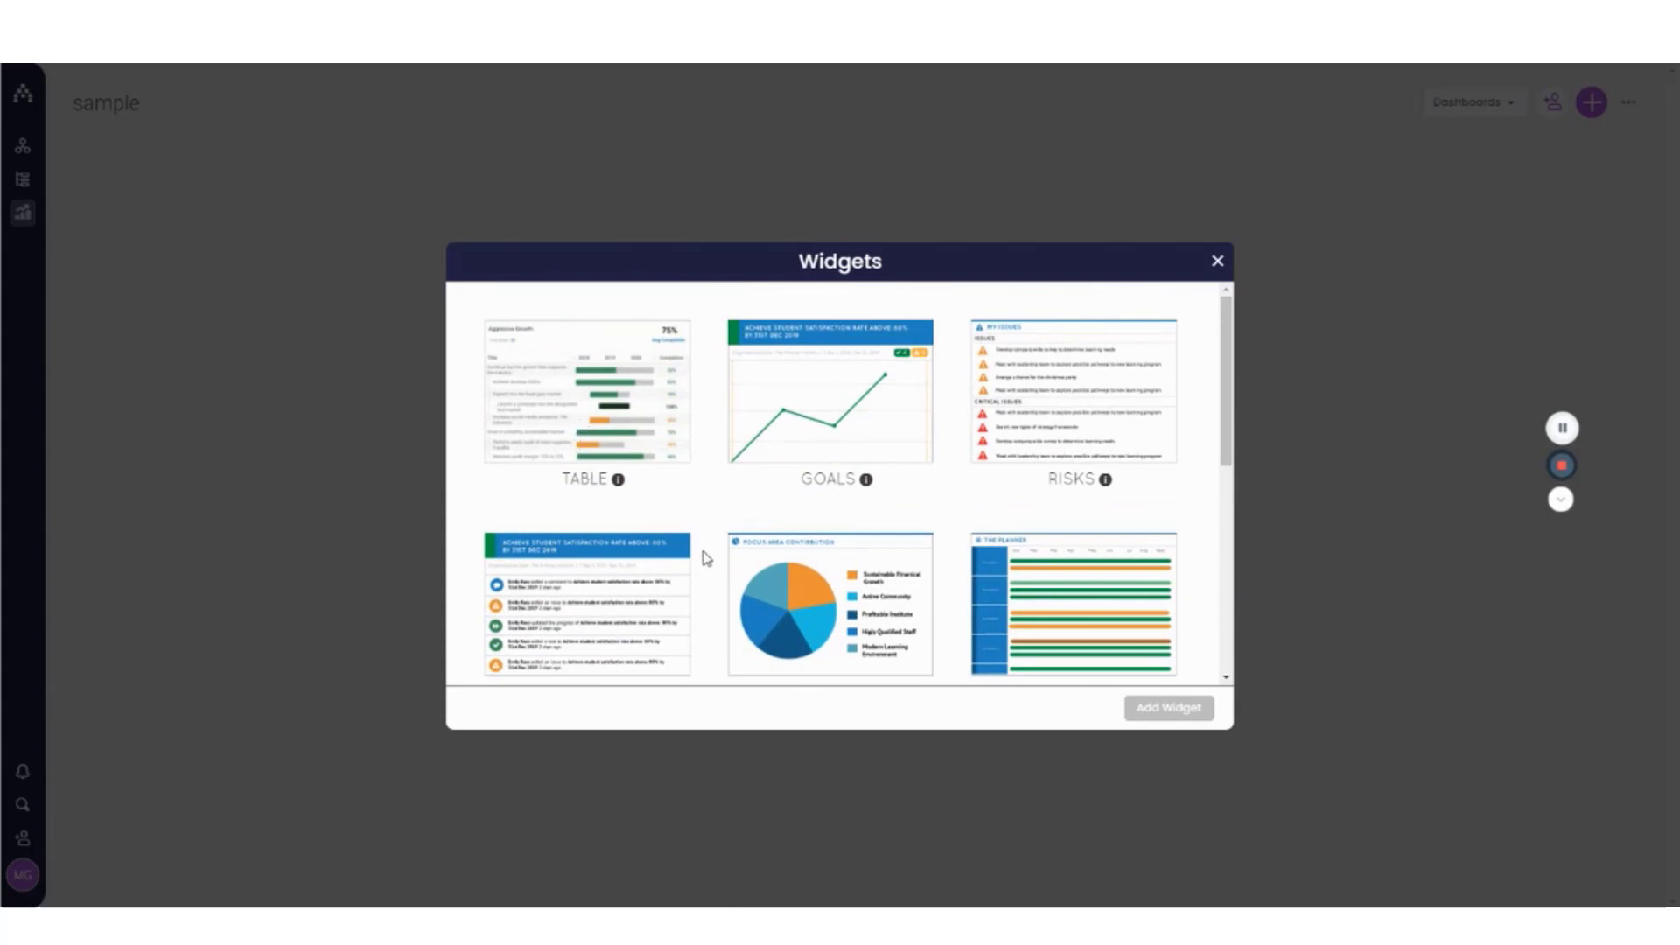
- Add the Table and Goals widgets together to the sample dashboard
{"action": "left_click", "coordinate": [637, 420]}
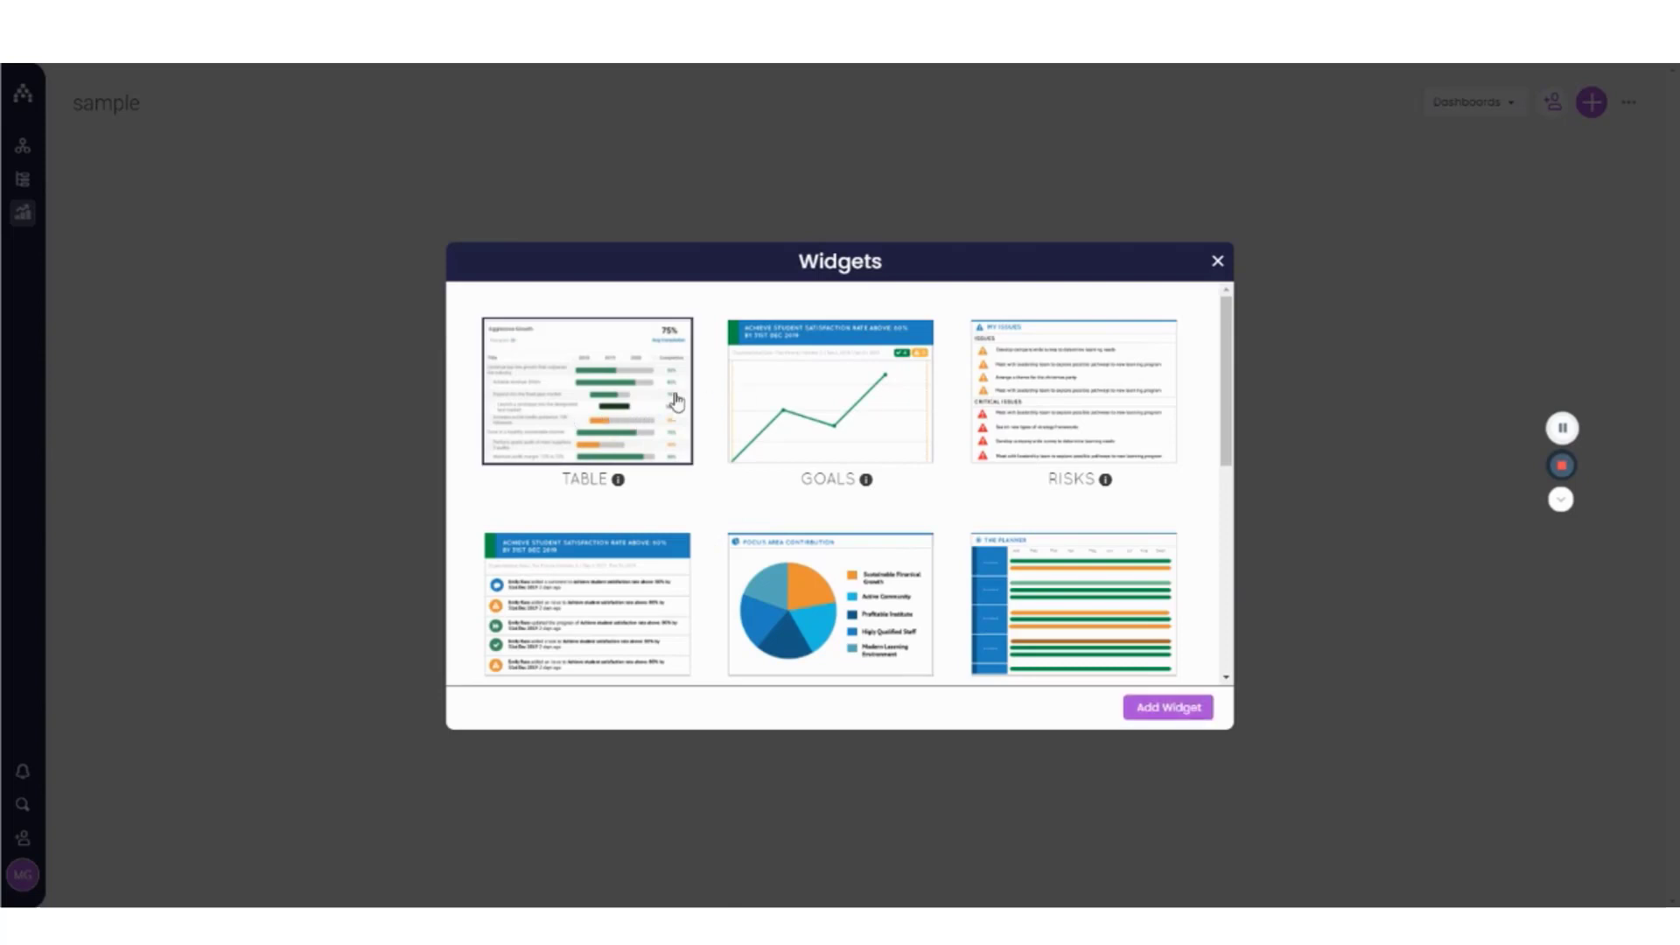
{"action": "left_click", "coordinate": [814, 400]}
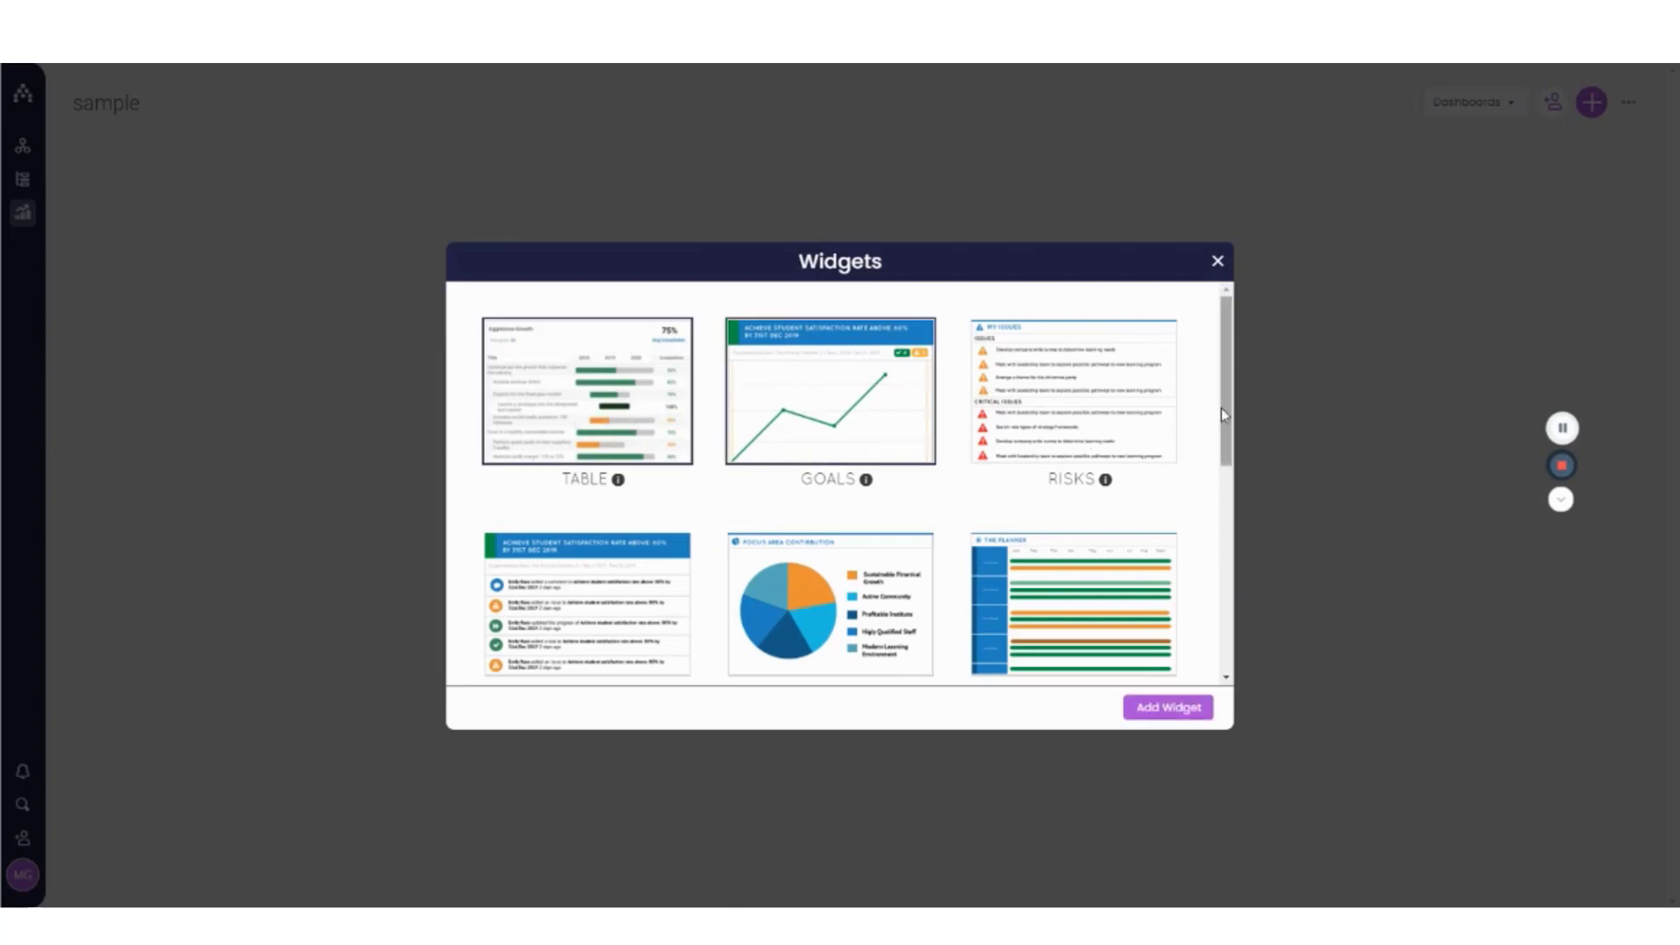
{"action": "scroll", "coordinate": [1204, 407], "scroll_direction": "down", "scroll_amount": 4}
{"action": "scroll", "coordinate": [1202, 520], "scroll_direction": "down", "scroll_amount": 2}
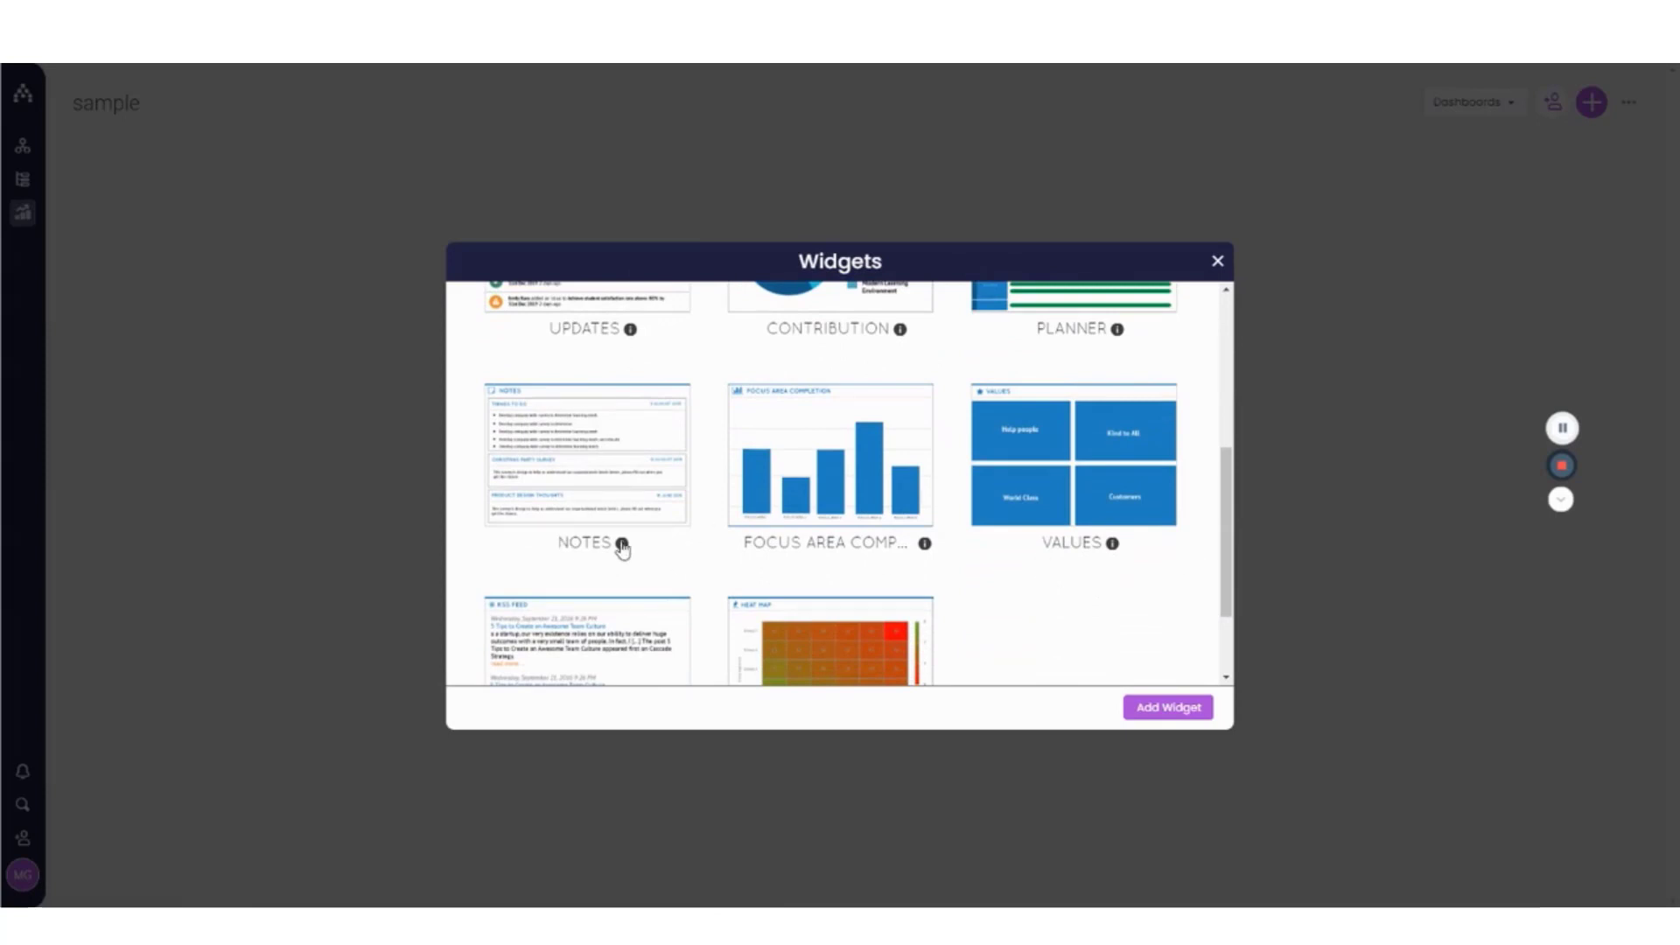
{"action": "scroll", "coordinate": [672, 550], "scroll_direction": "up", "scroll_amount": 6}
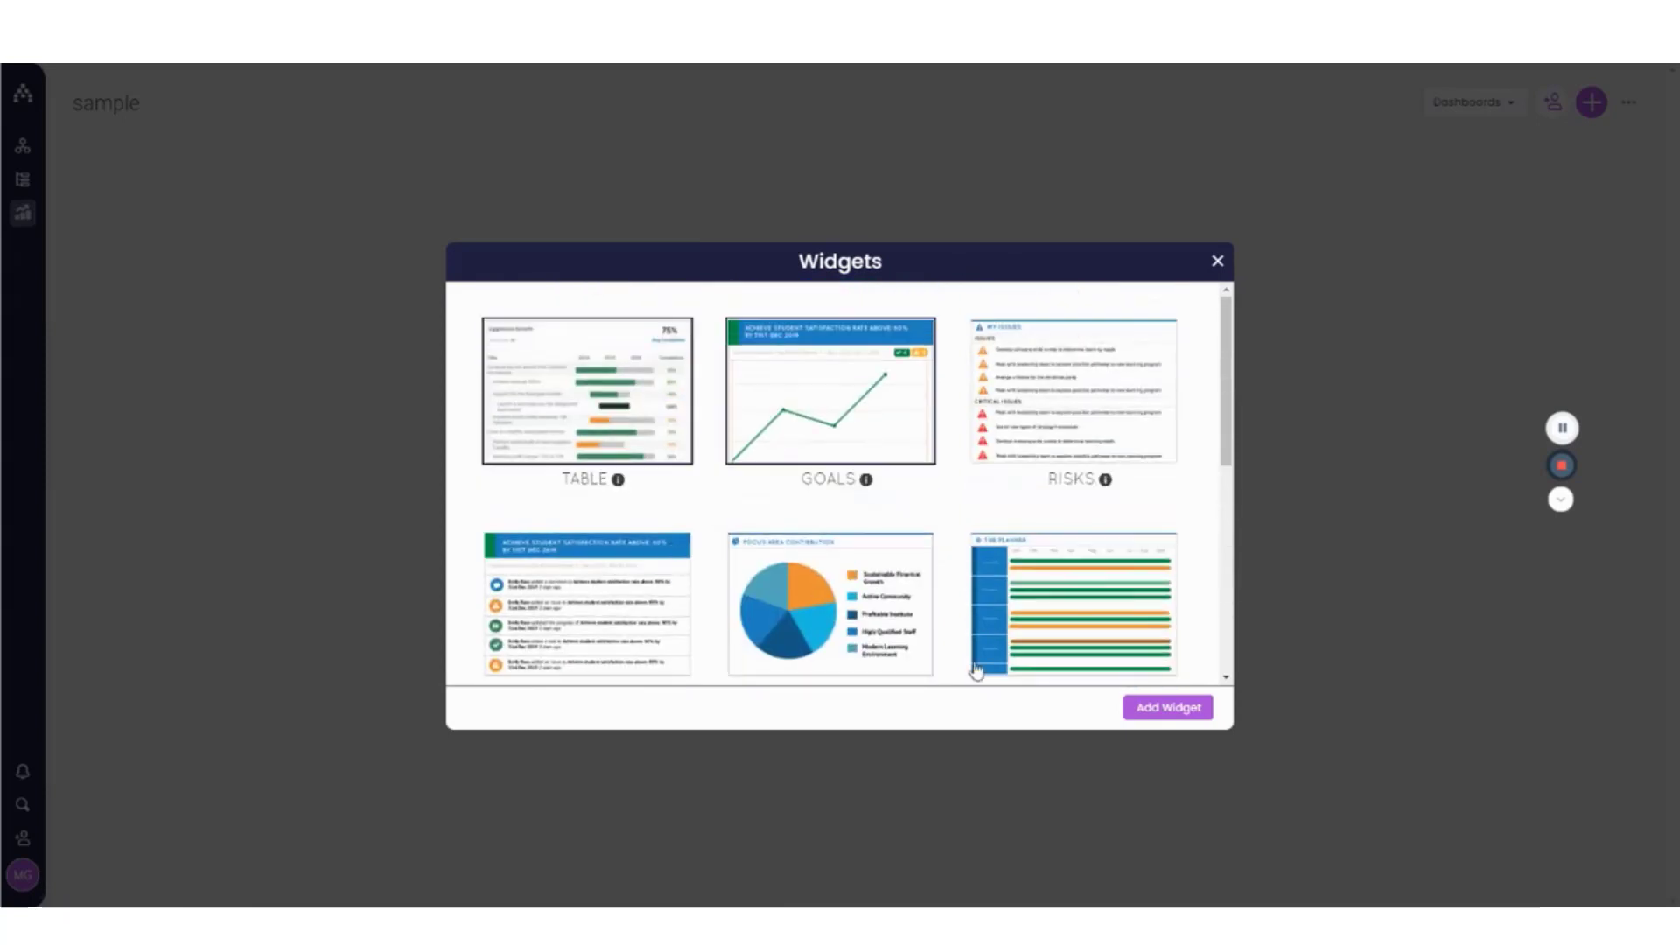
{"action": "left_click", "coordinate": [1171, 707]}
{"action": "mouse_move", "coordinate": [552, 194]}
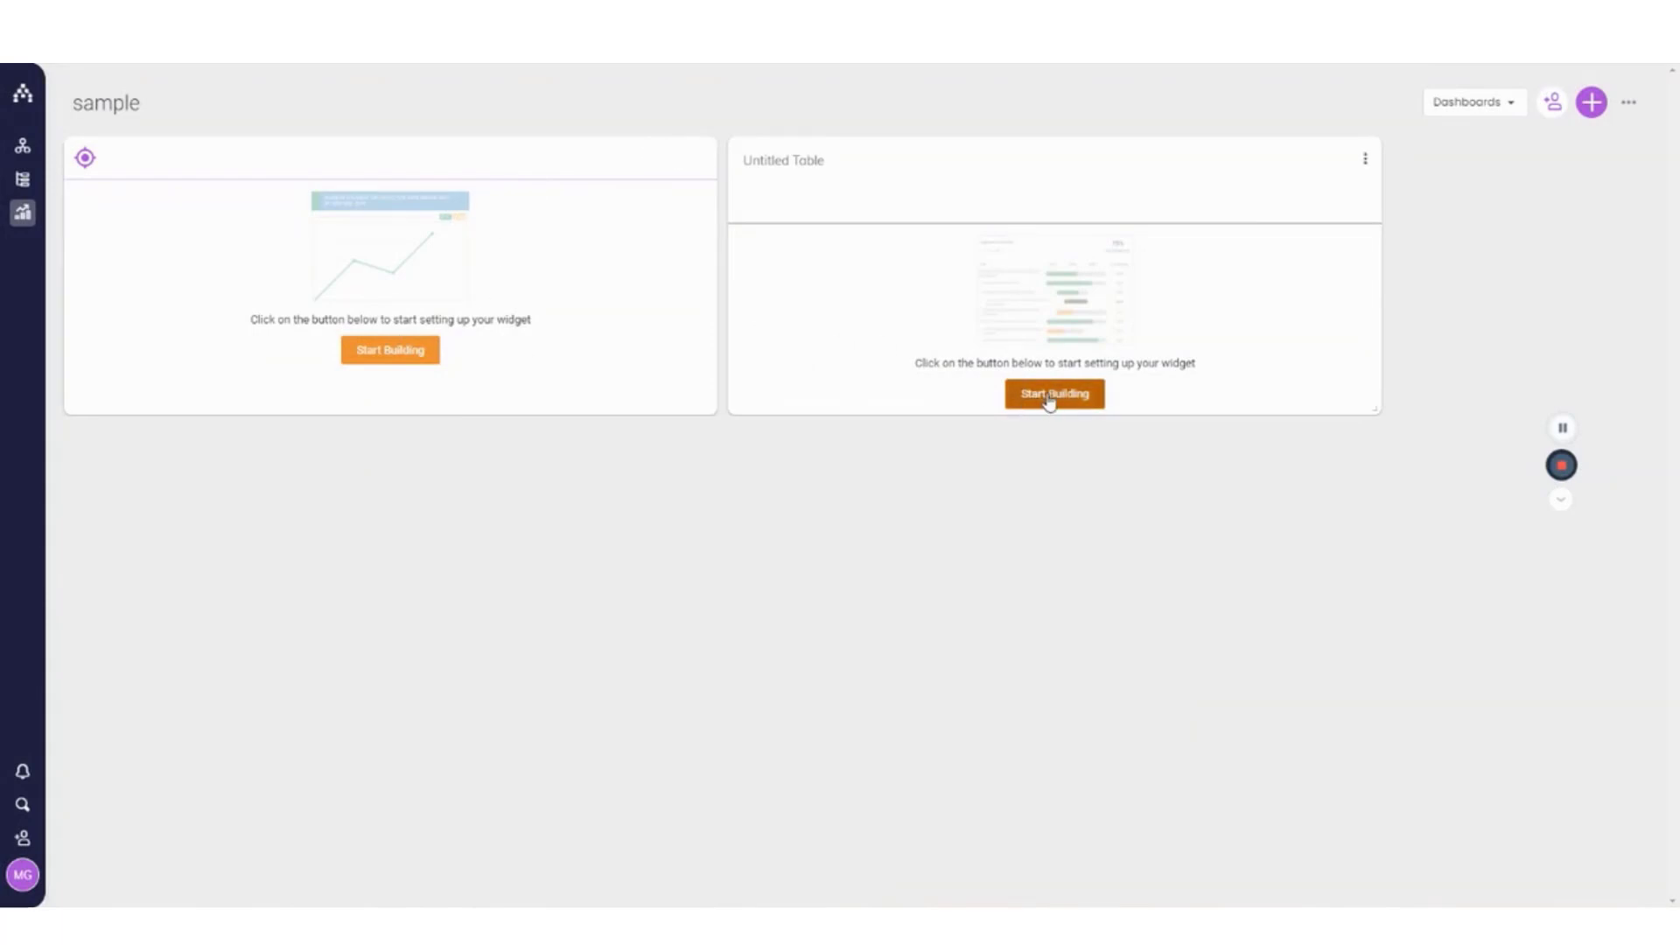
- Set up the Goals widget as "Sample Goal" tracking the "Achieve revenue: $65m by 31st Dec 2022" goal and save it
{"action": "left_click", "coordinate": [408, 366]}
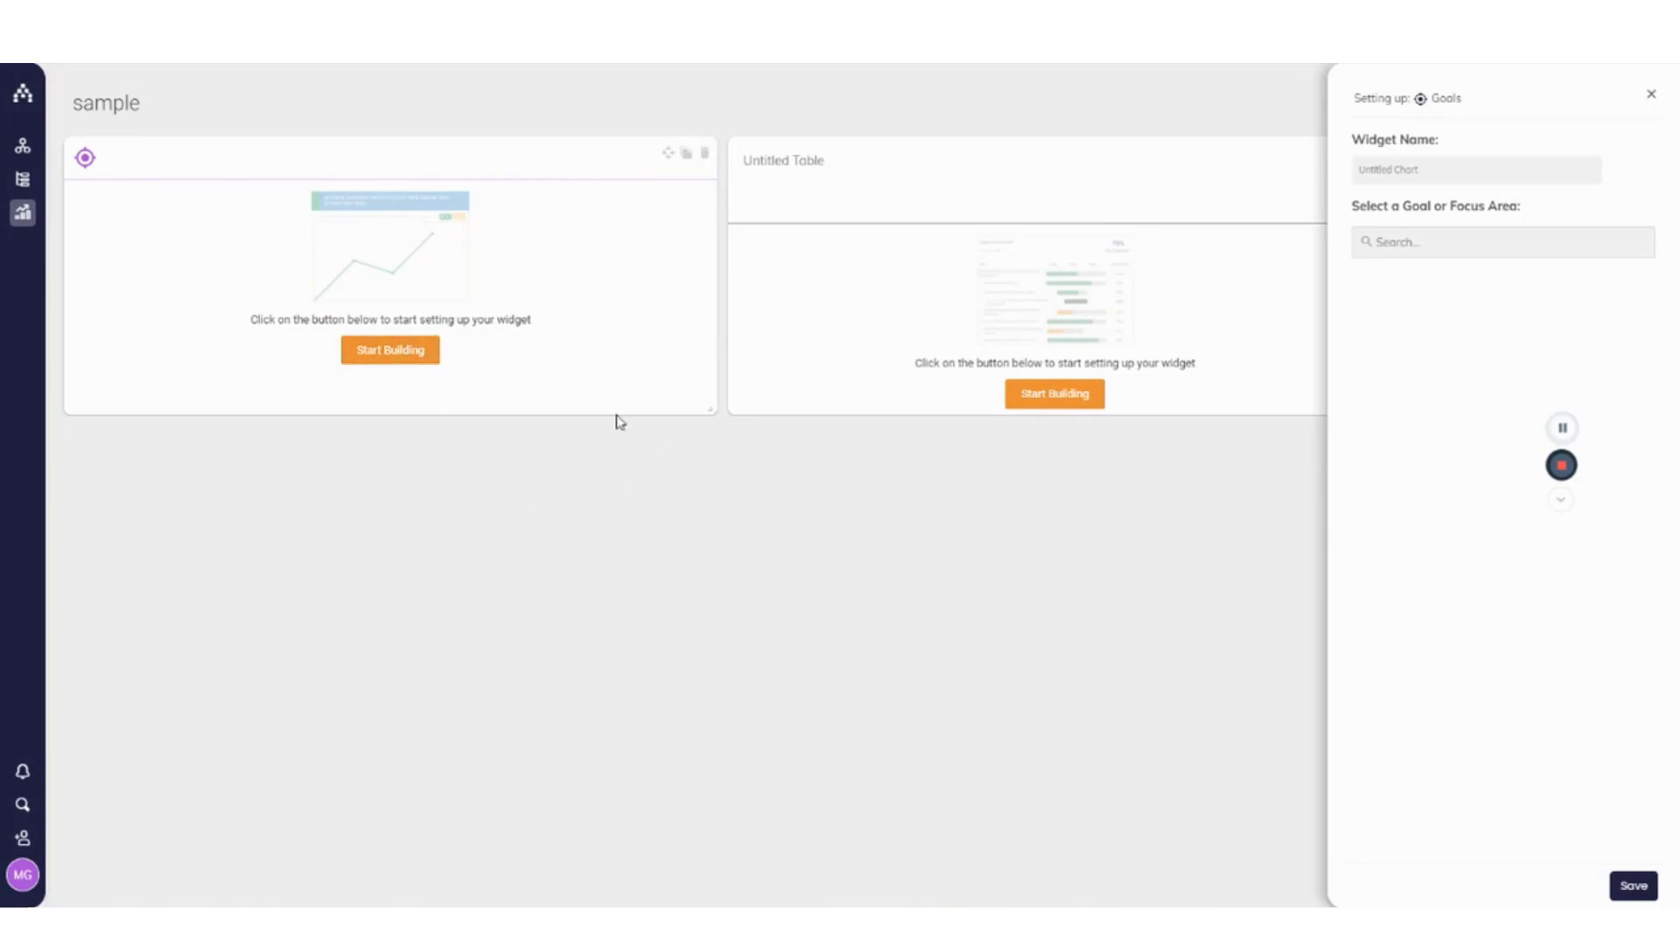
{"action": "left_click", "coordinate": [1435, 164]}
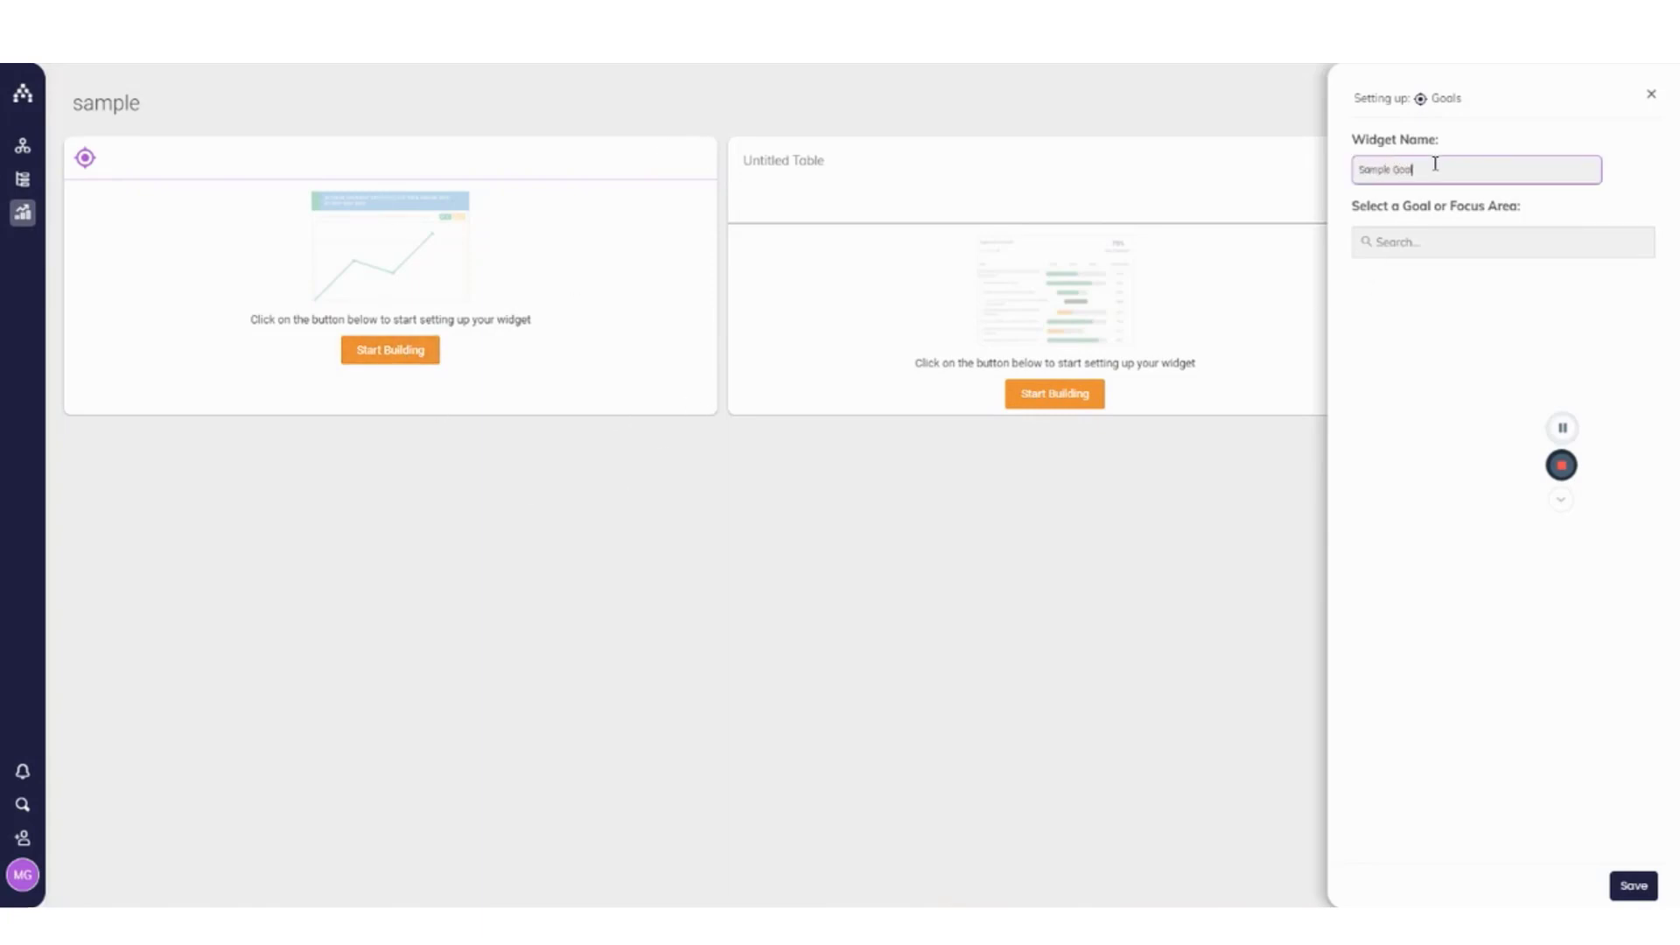
{"action": "left_click", "coordinate": [1501, 247]}
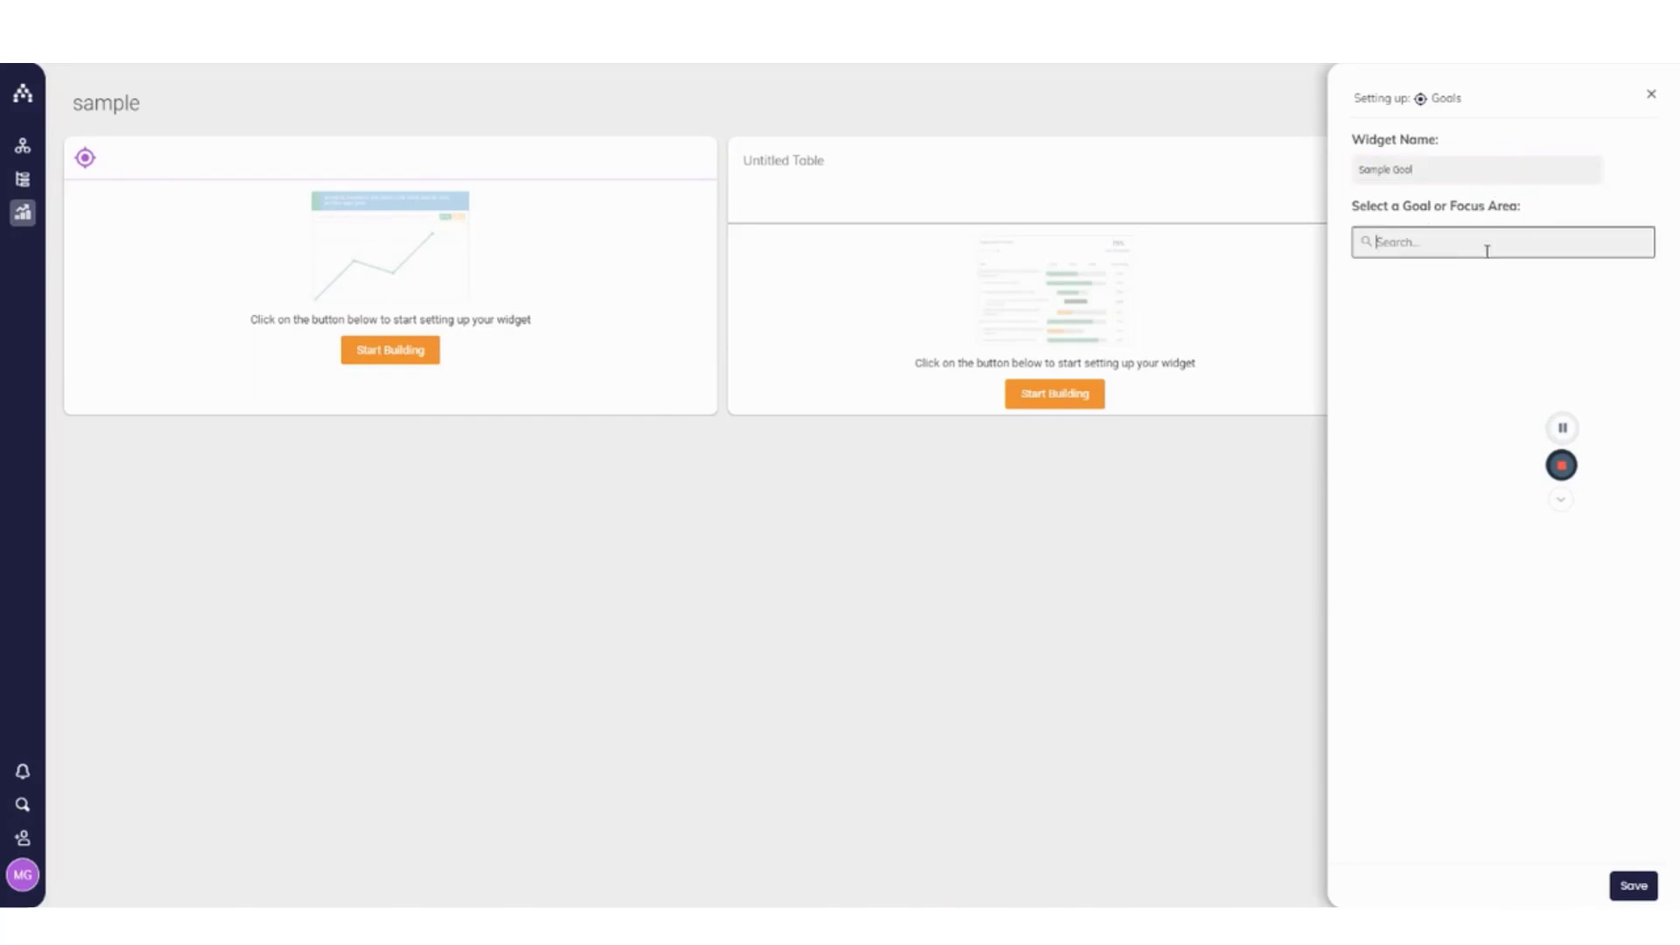
{"action": "type", "text": "revenue"}
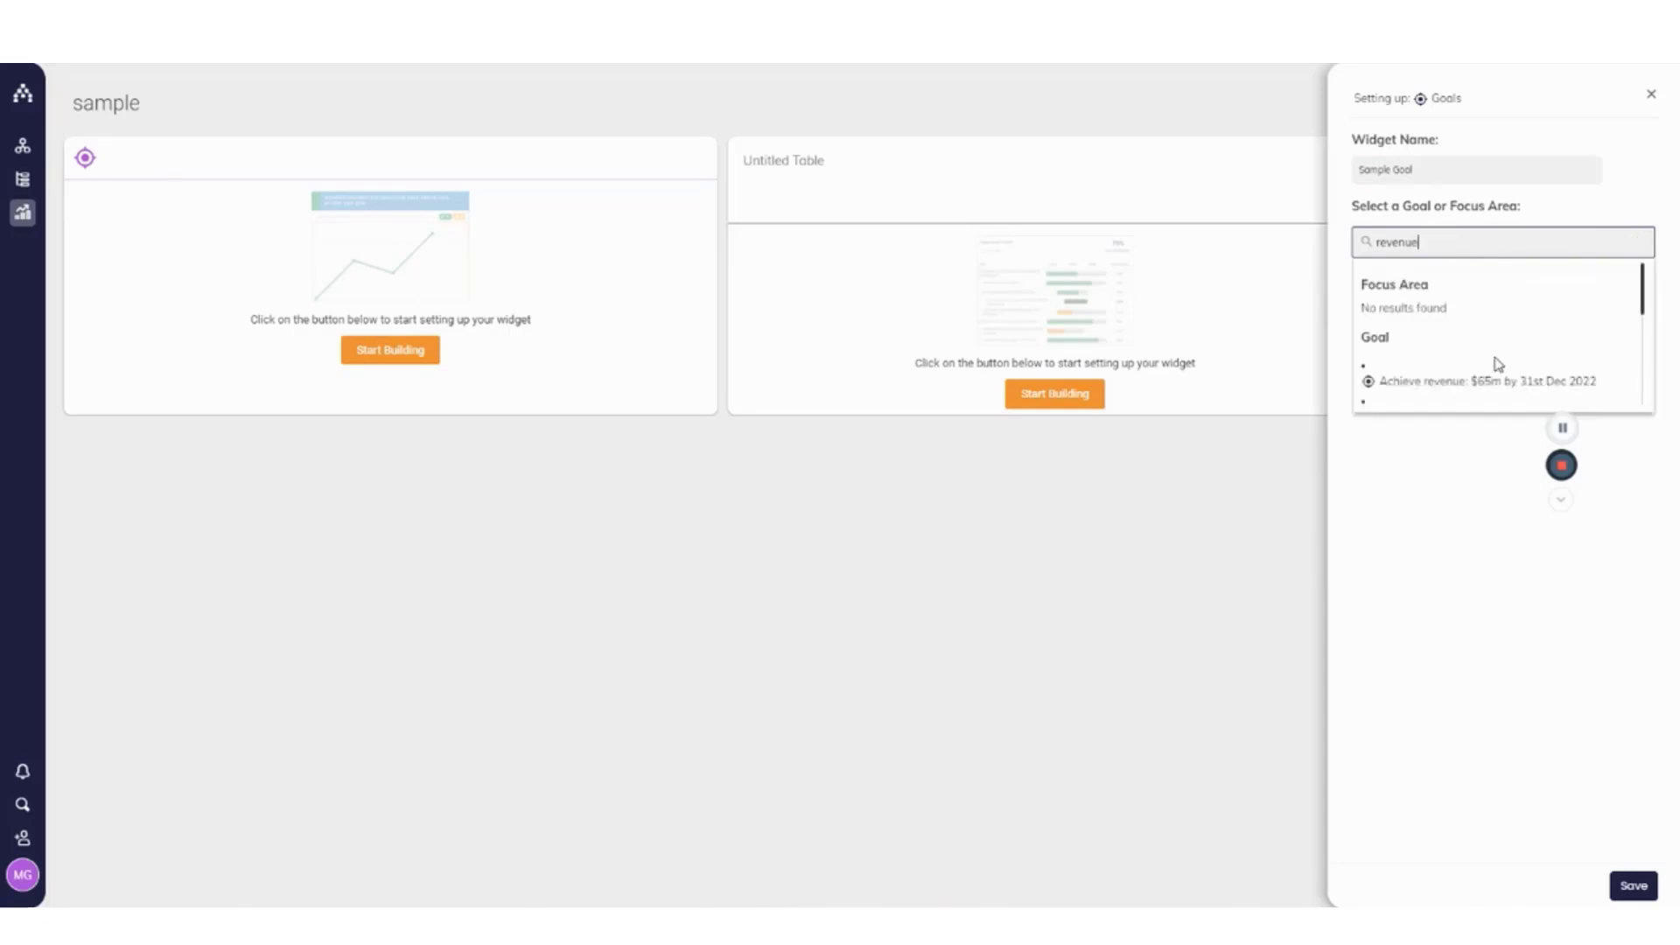
{"action": "scroll", "coordinate": [1479, 354], "scroll_direction": "down", "scroll_amount": 1}
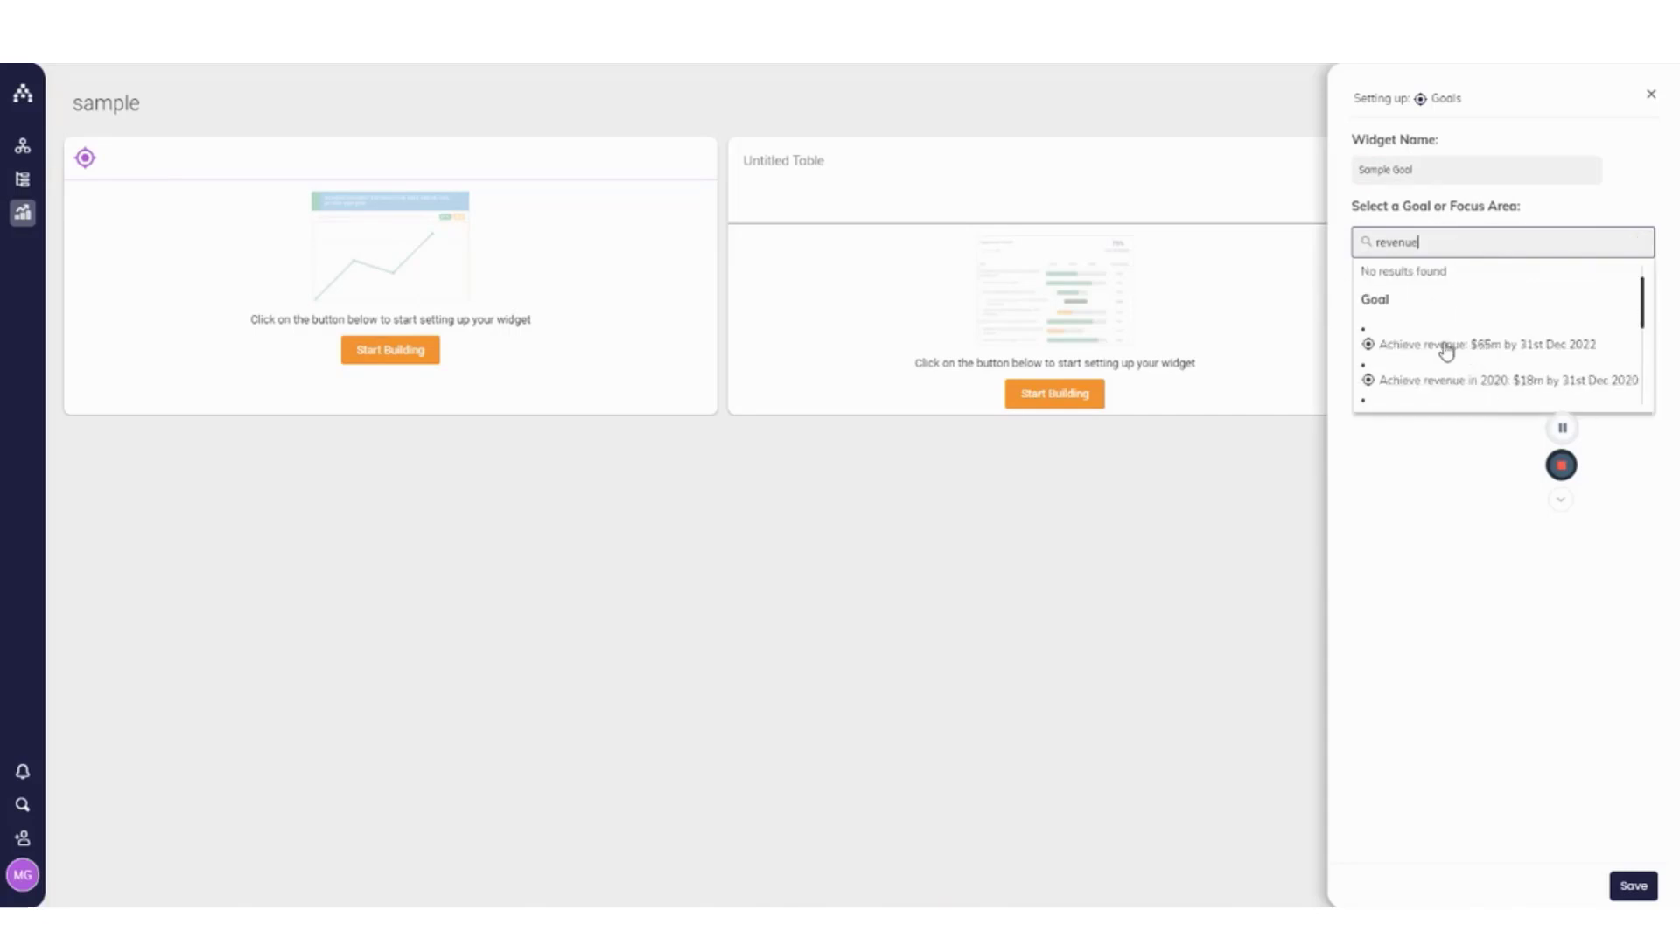
{"action": "left_click", "coordinate": [1442, 348]}
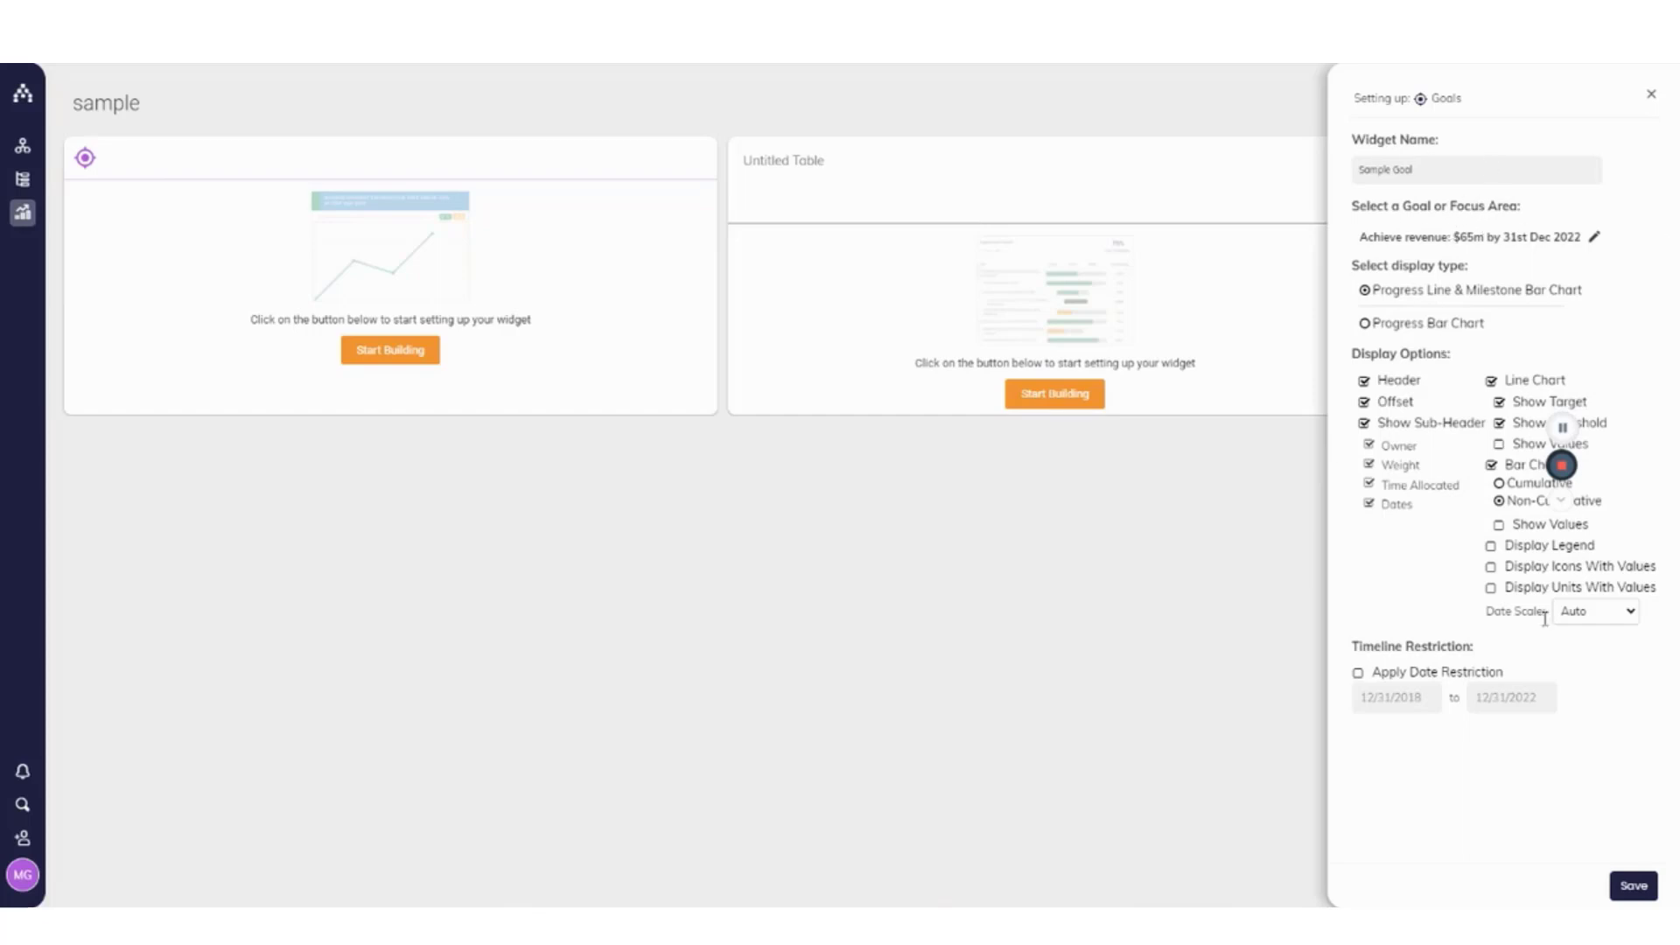
{"action": "left_click", "coordinate": [1633, 885]}
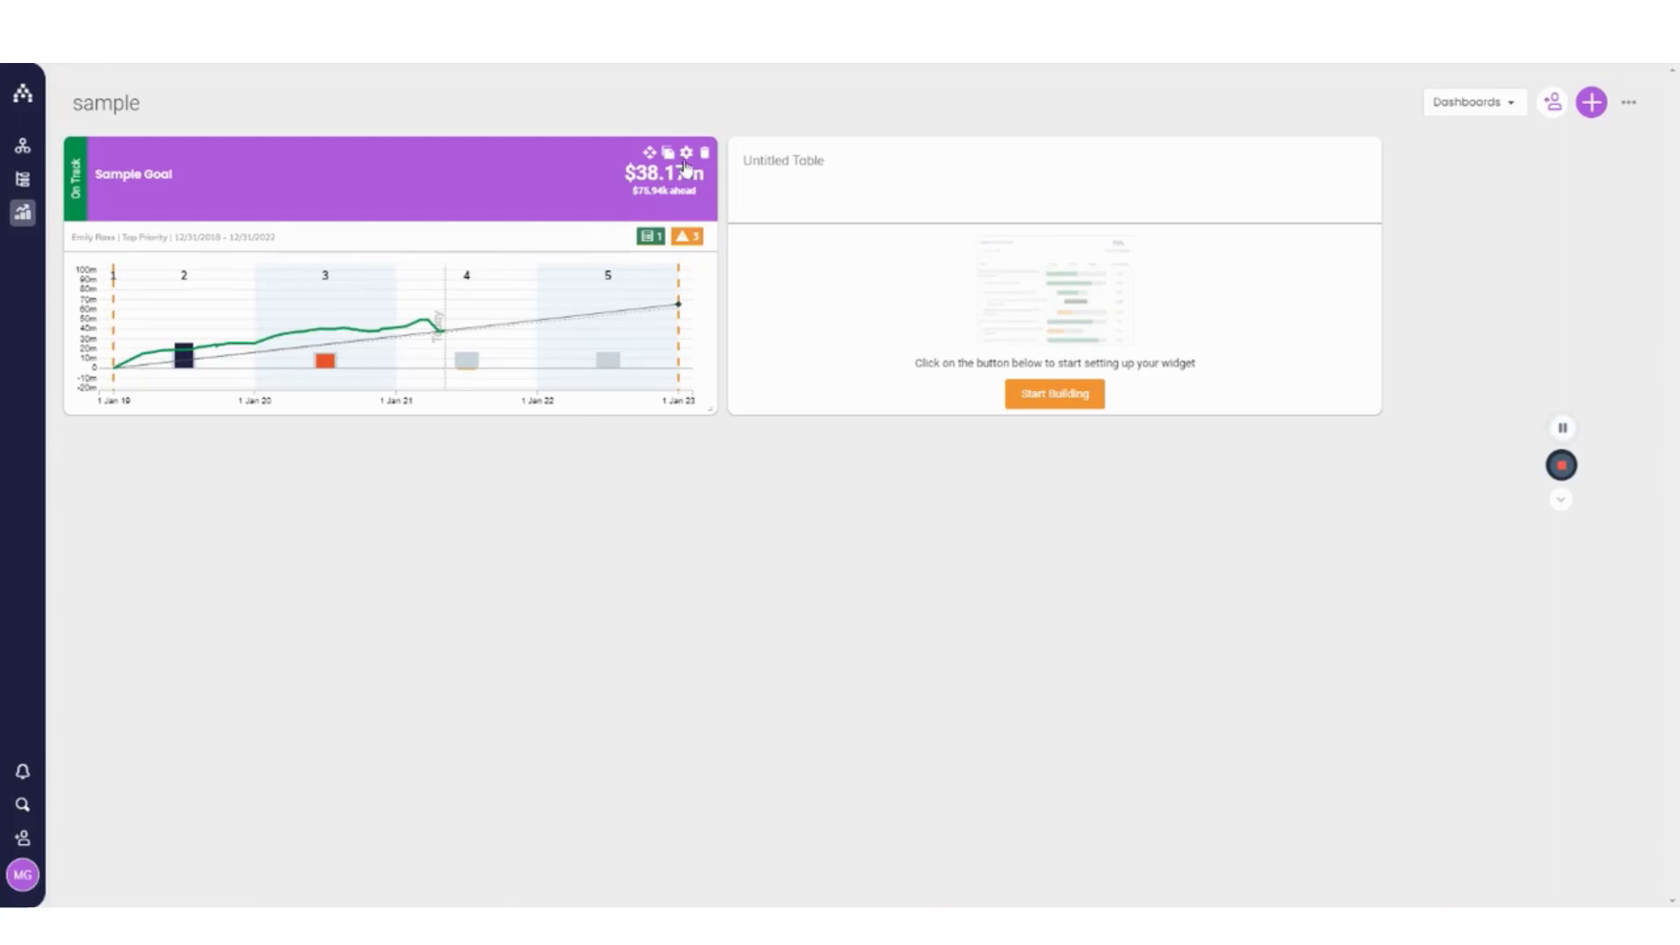
- Enable Show Values for the line chart in the Sample Goal widget and save the settings
{"action": "left_click", "coordinate": [687, 155]}
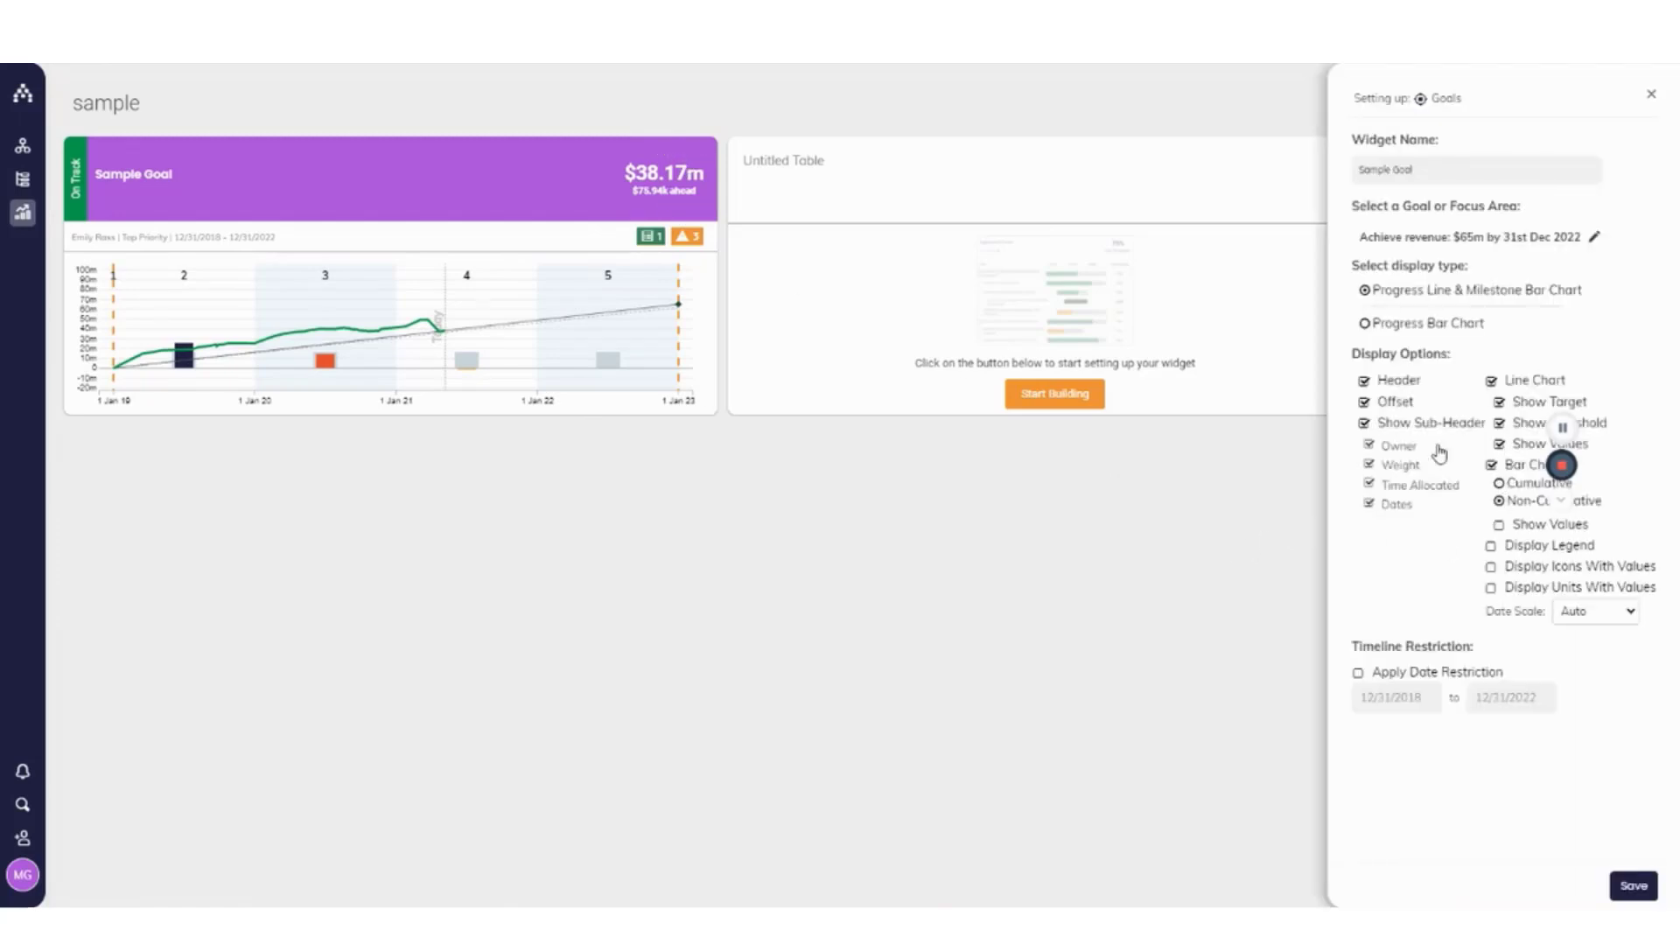
{"action": "left_click", "coordinate": [1633, 886]}
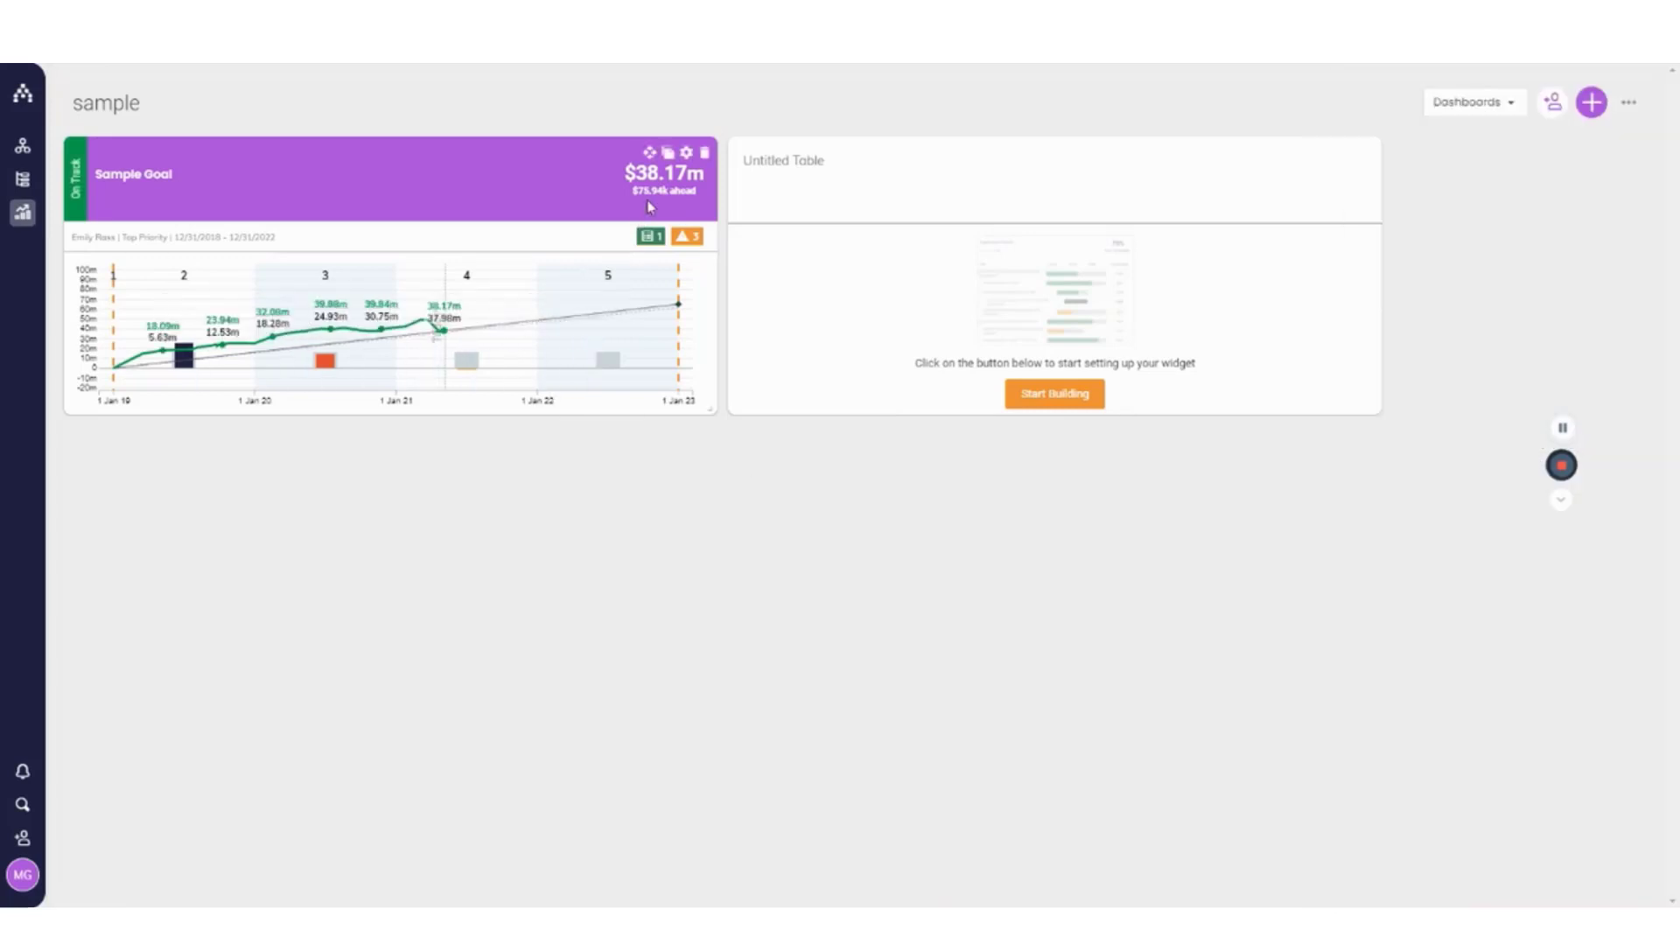
- Make the Sample Goal widget taller and enlarge the Untitled Table widget to fill the remaining dashboard width
{"action": "left_click", "coordinate": [686, 155]}
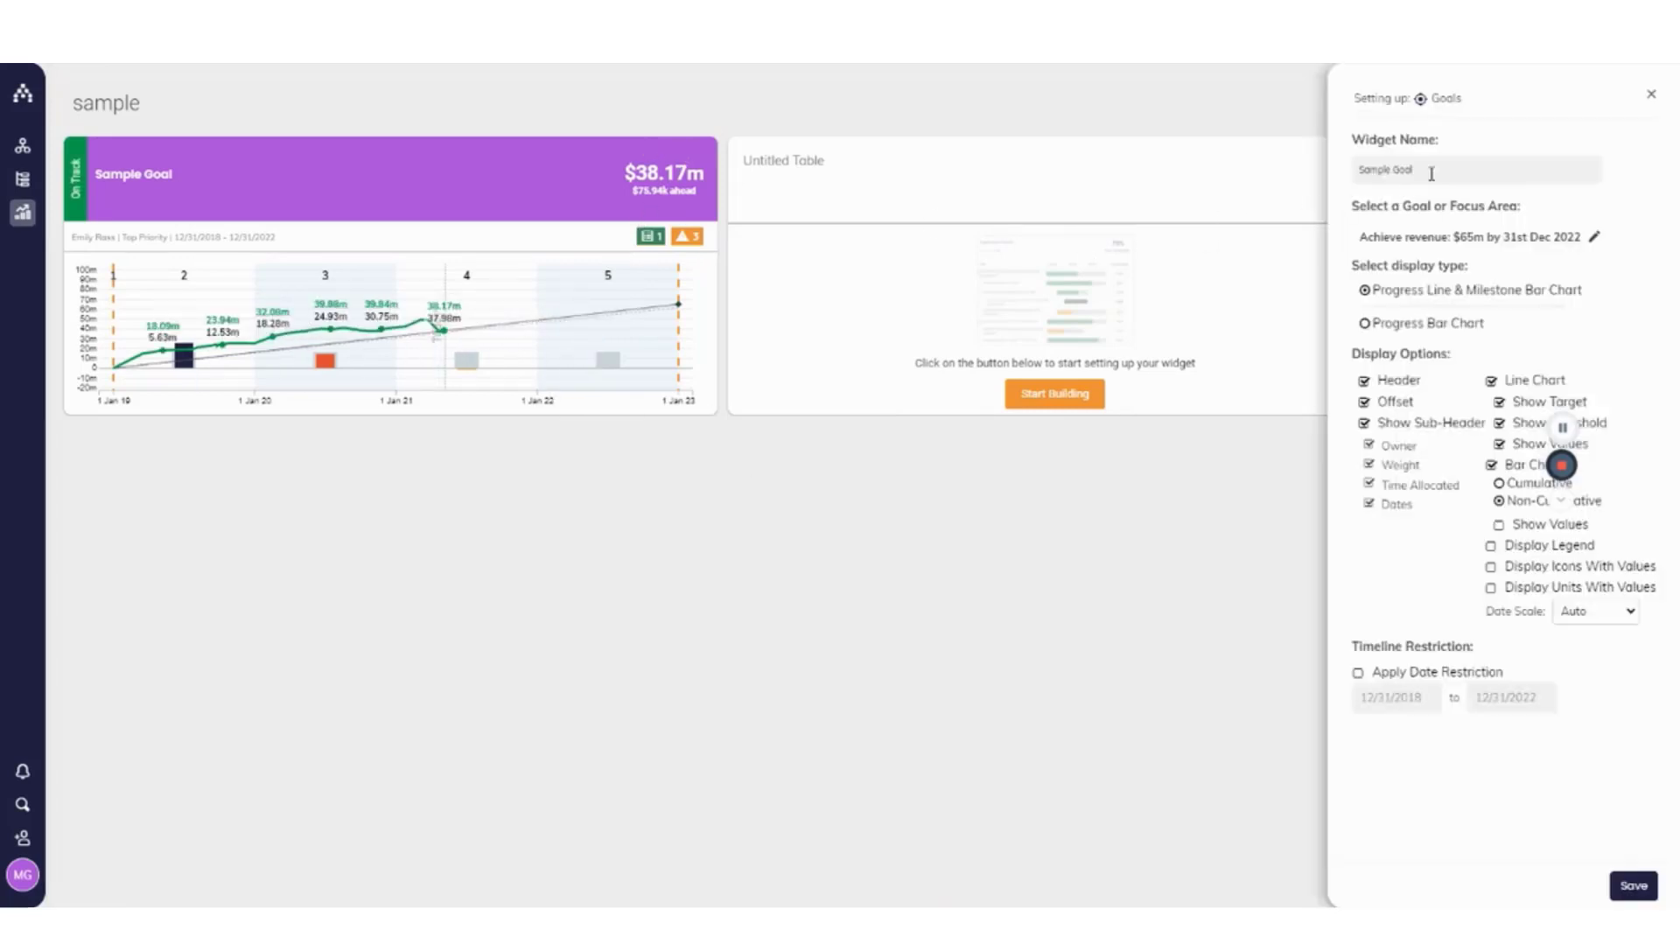
{"action": "left_click_drag", "start_coordinate": [1436, 173], "coordinate": [1268, 167]}
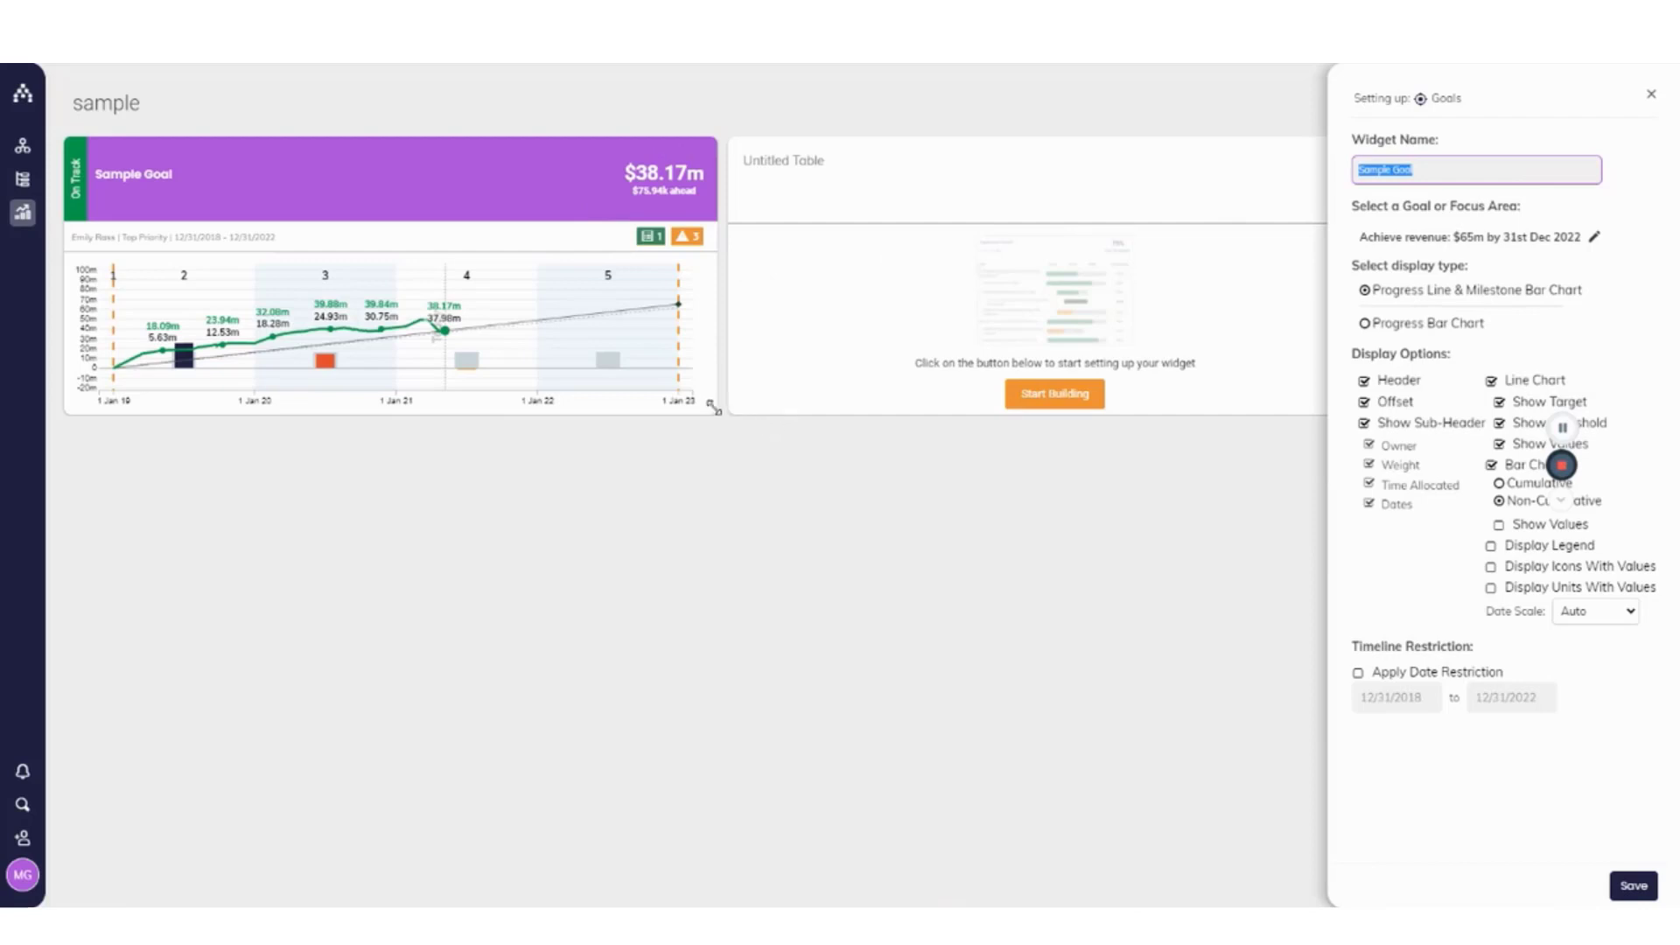
{"action": "left_click_drag", "start_coordinate": [712, 407], "coordinate": [708, 522]}
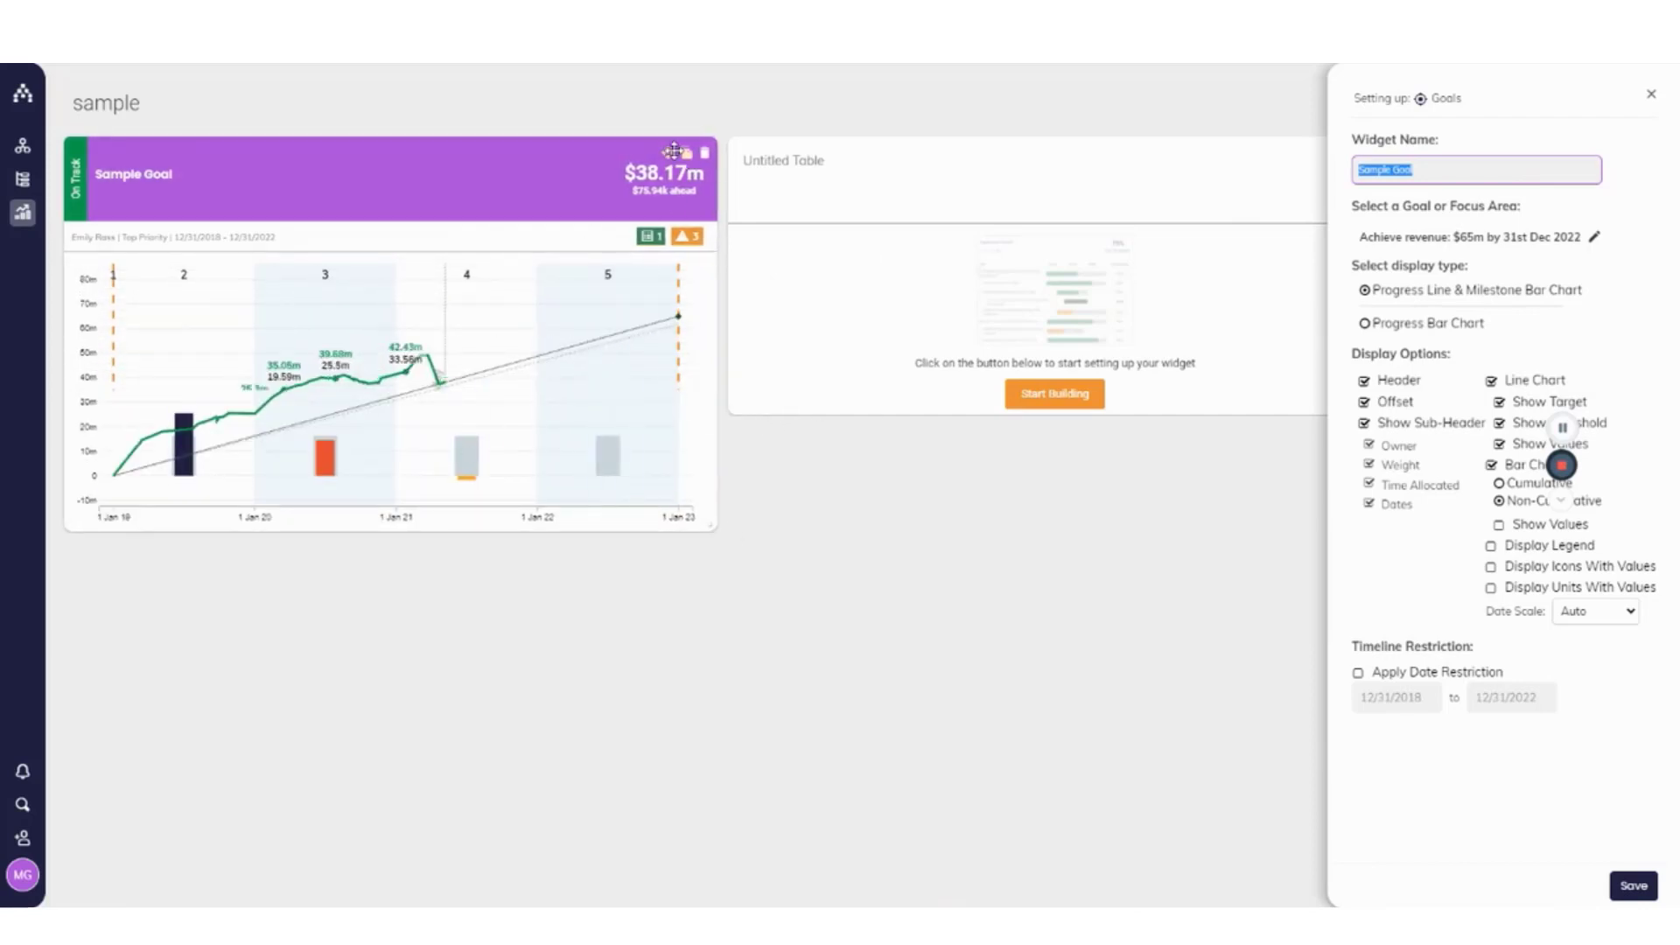
{"action": "left_click", "coordinate": [1645, 886]}
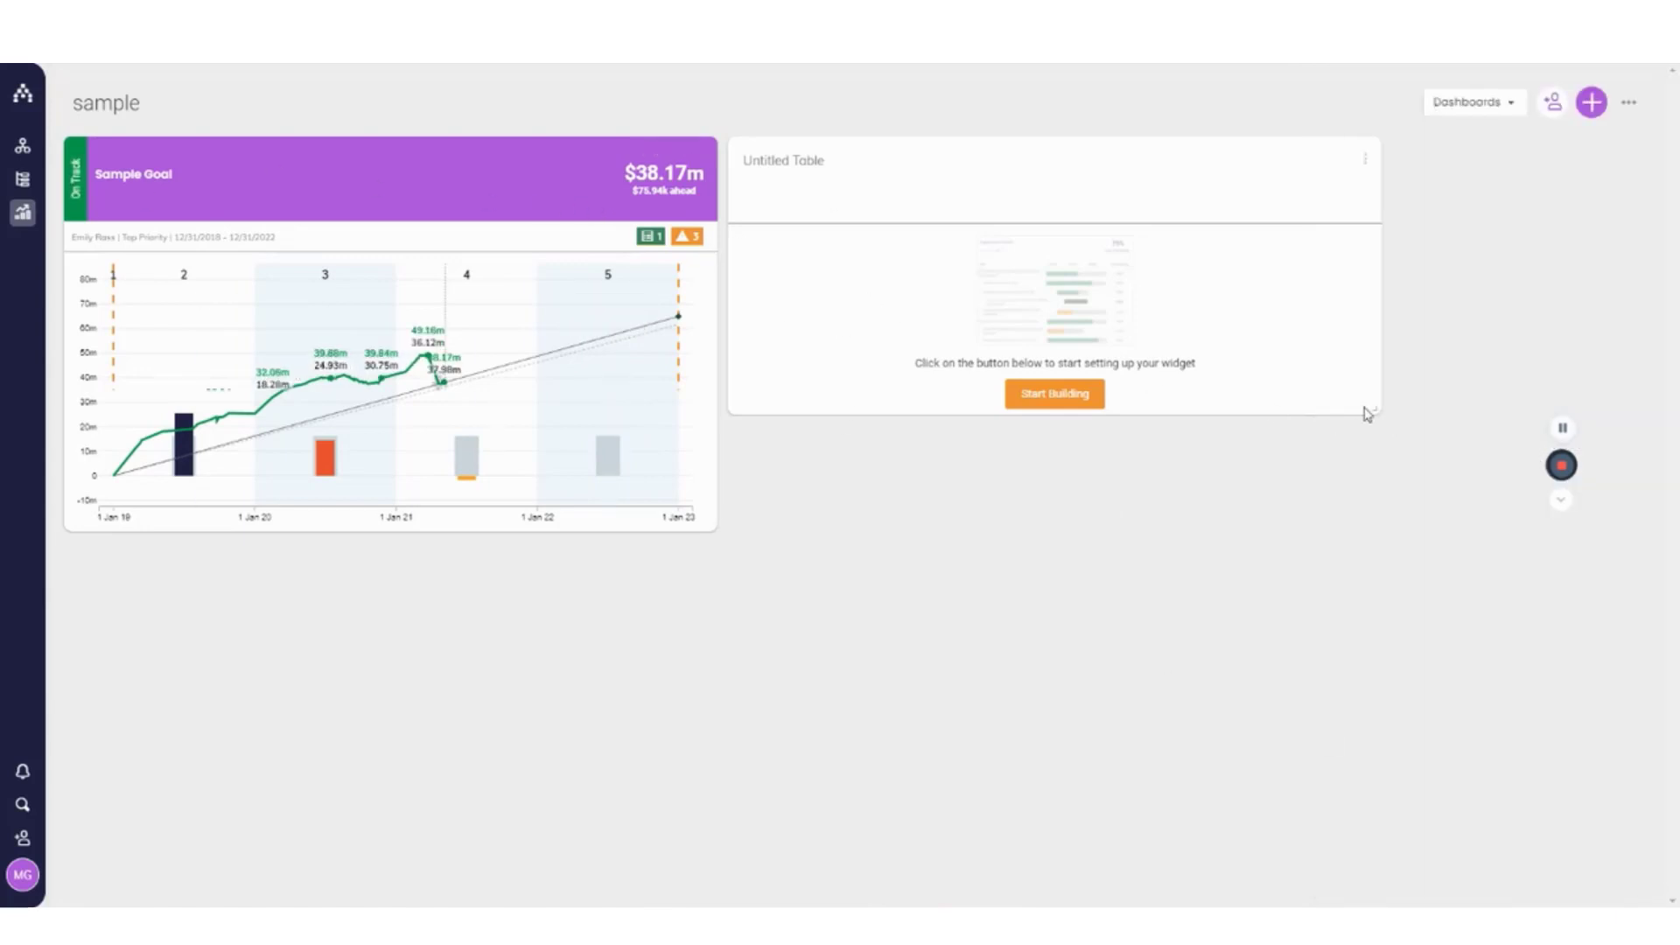
{"action": "left_click_drag", "start_coordinate": [1367, 406], "coordinate": [1675, 772]}
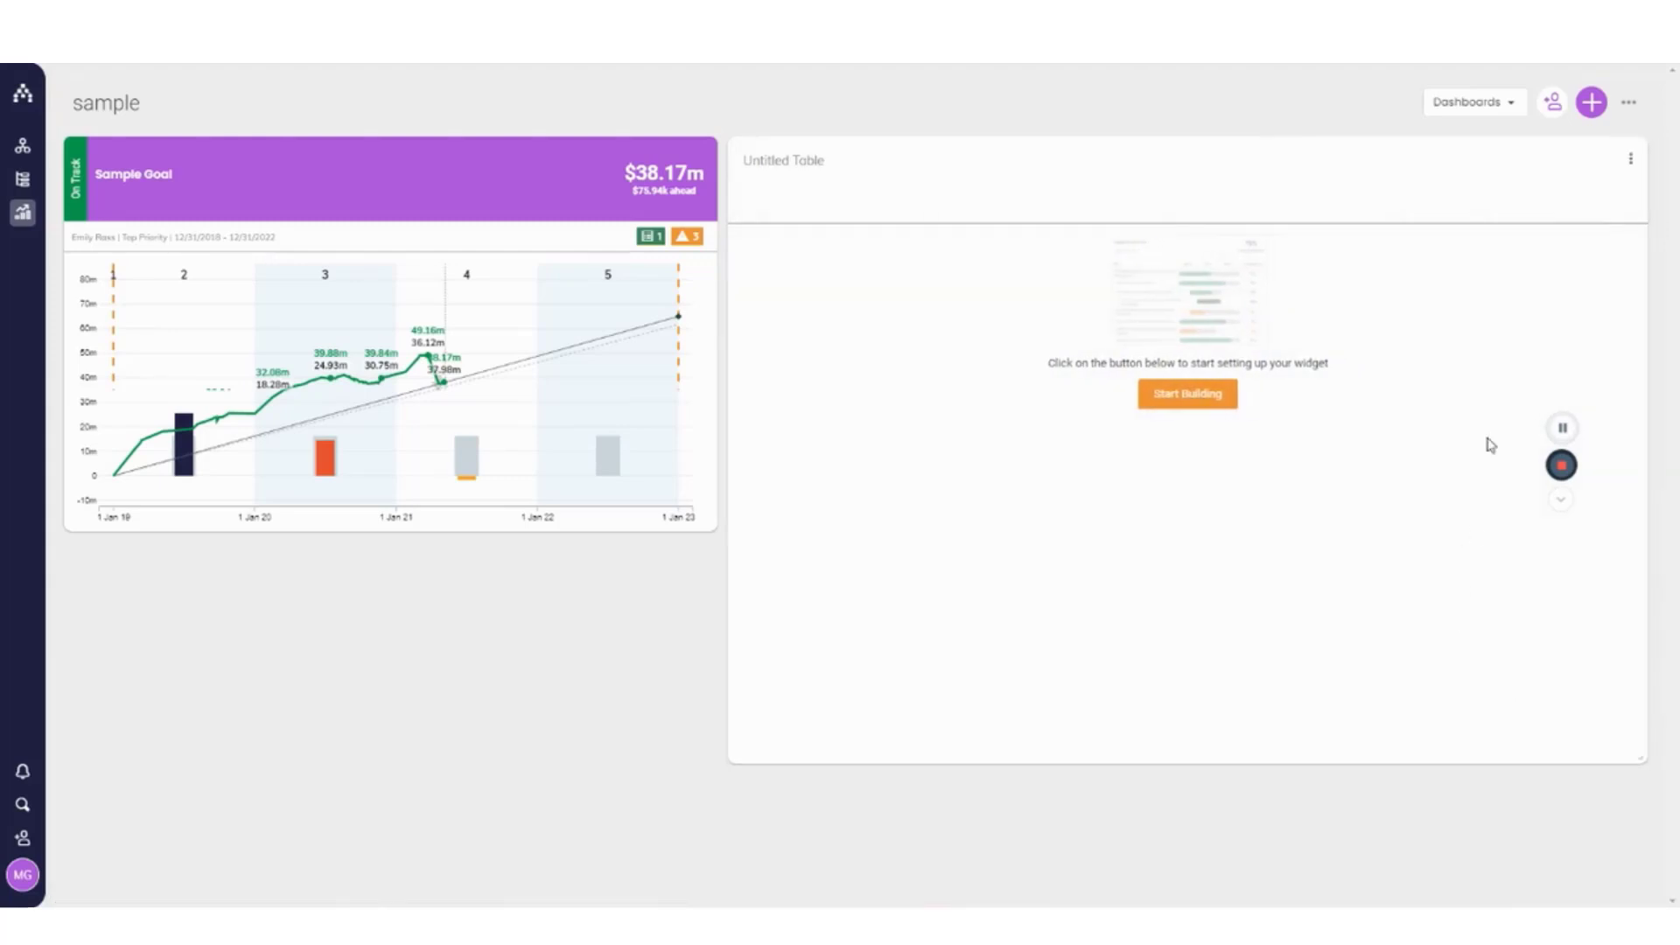
- Start setting up the Table widget and remove the My Goals shortcut filter from its Goals data
{"action": "left_click", "coordinate": [1189, 392]}
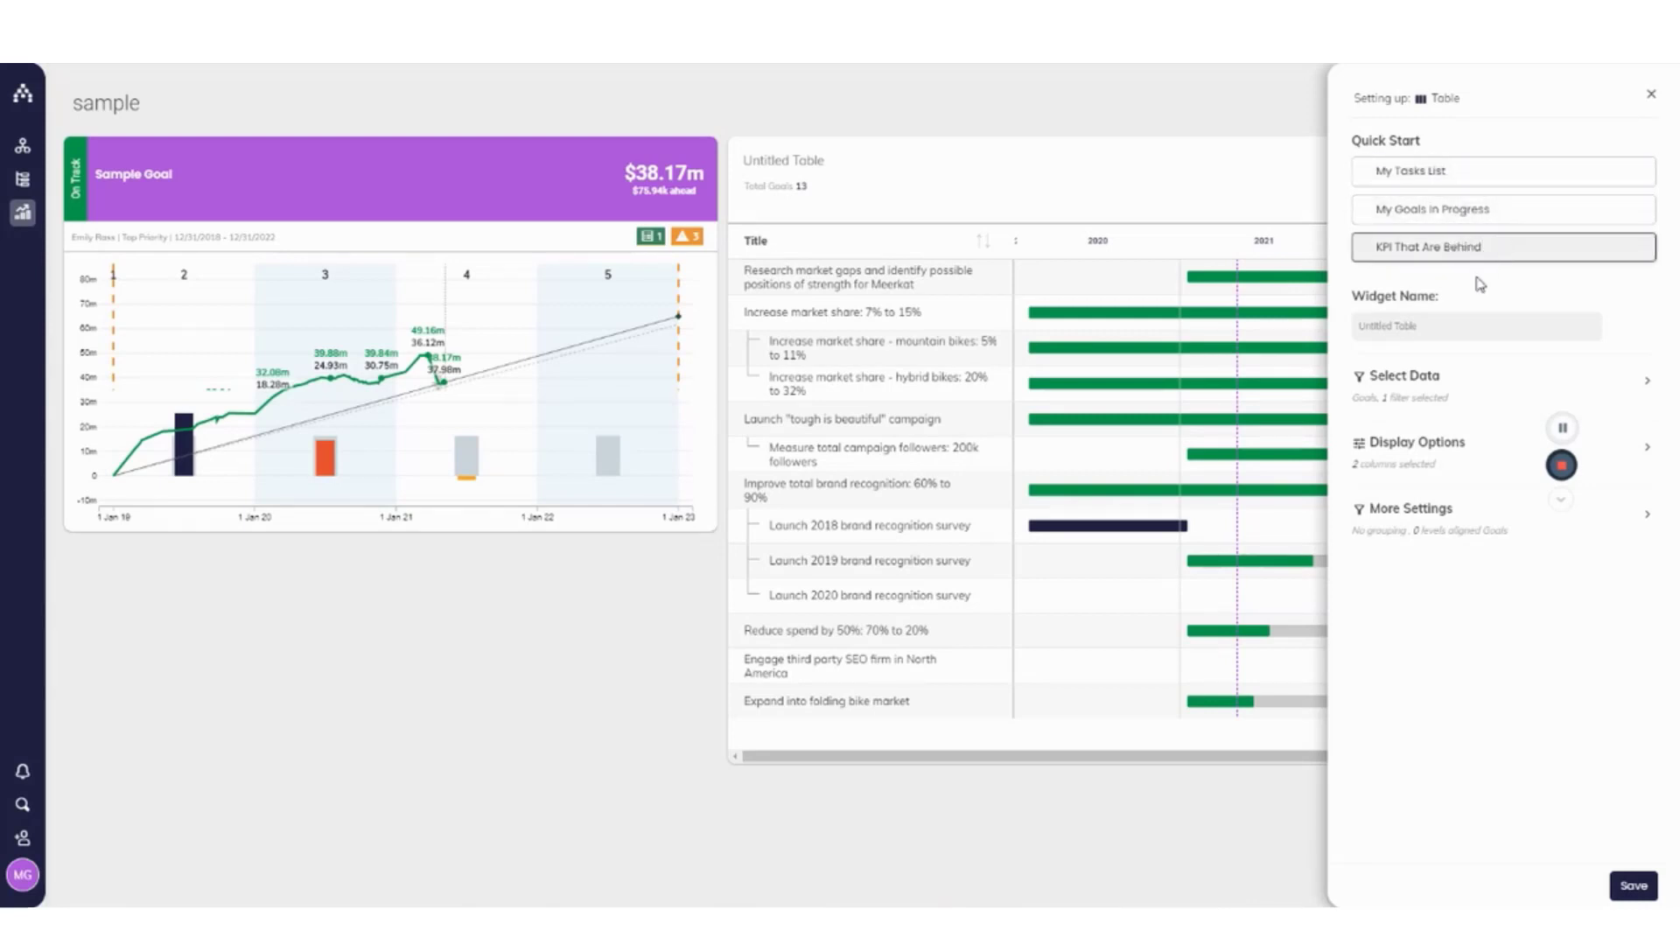
{"action": "left_click", "coordinate": [1468, 398]}
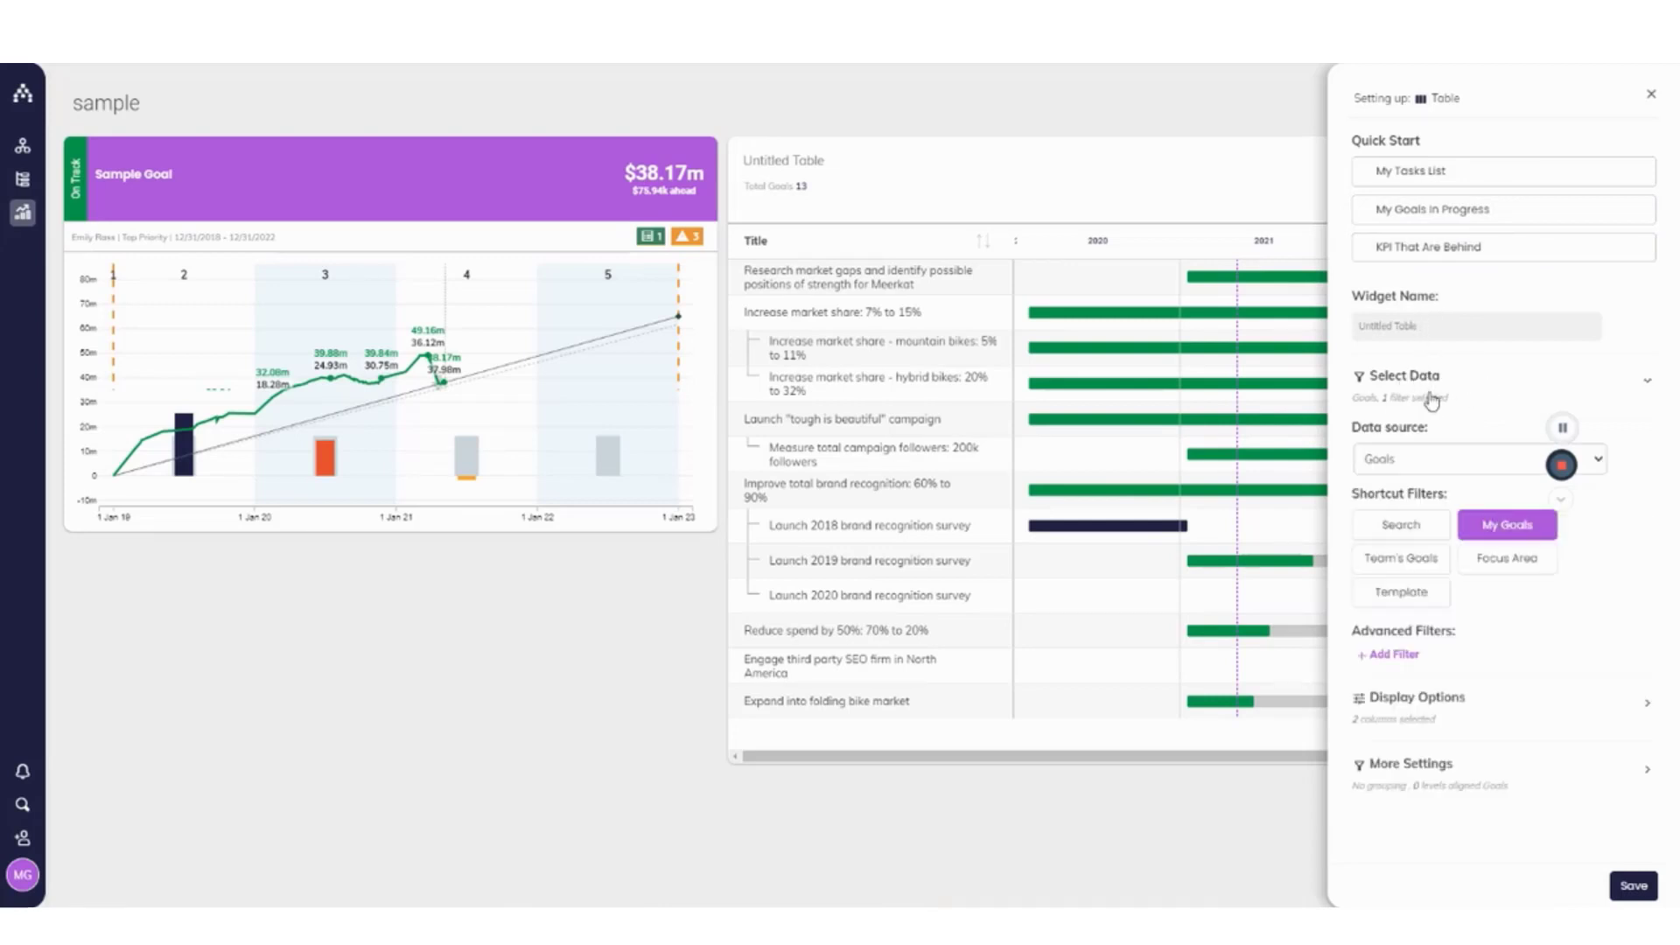
{"action": "left_click", "coordinate": [1492, 528]}
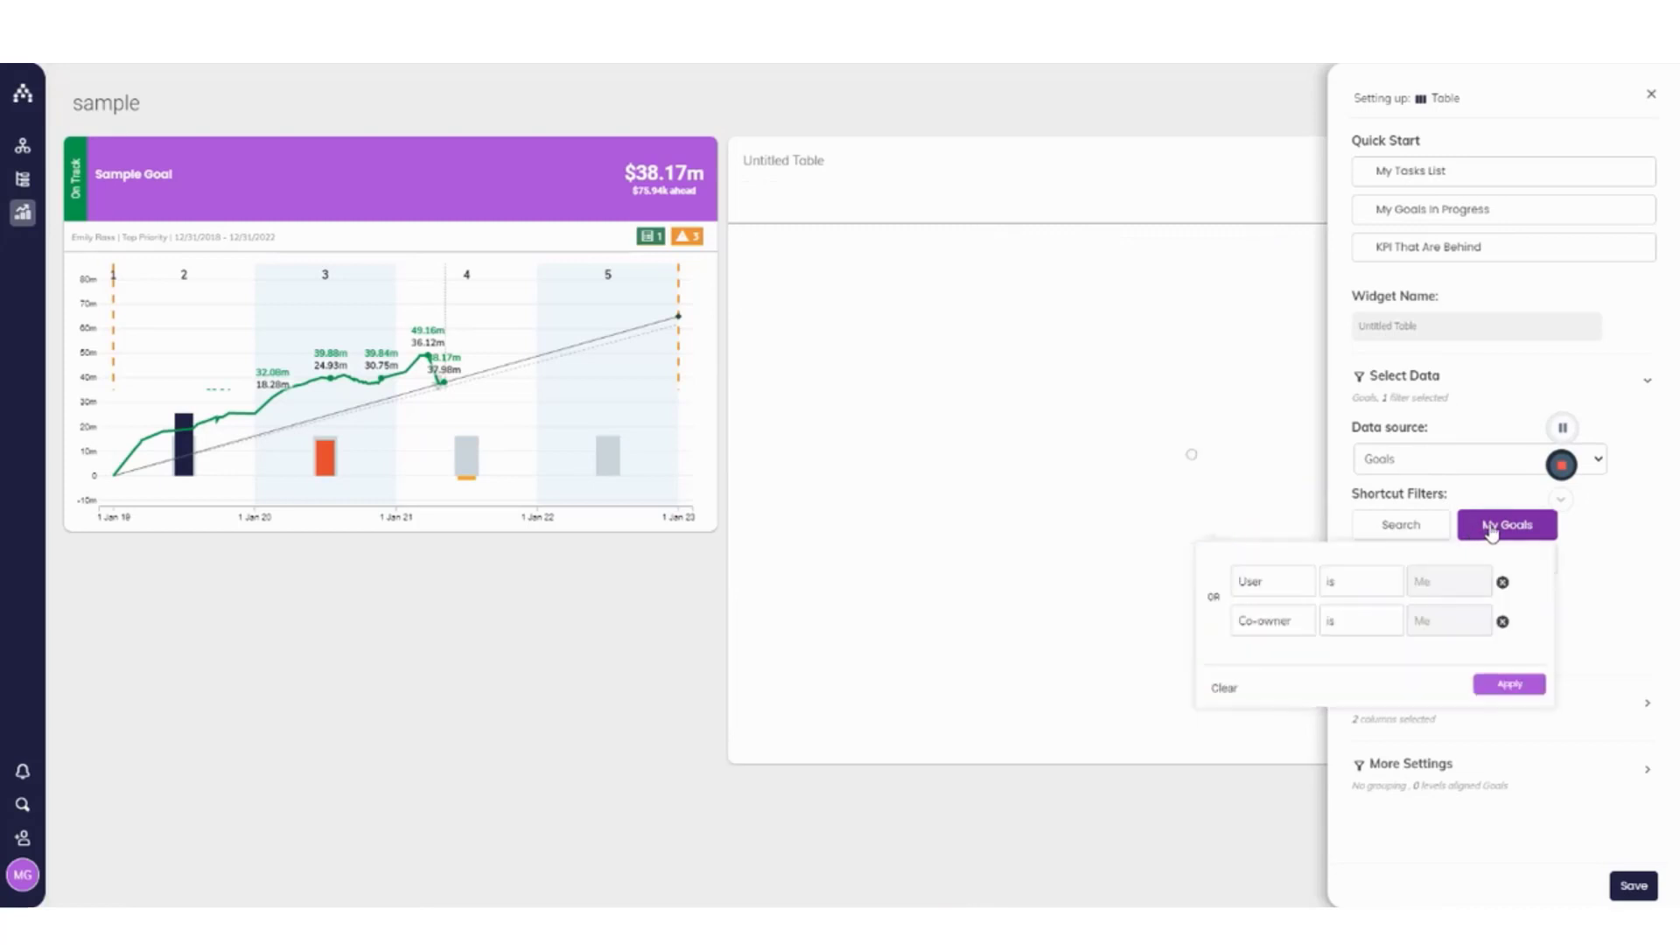
{"action": "left_click", "coordinate": [1502, 582]}
{"action": "left_click", "coordinate": [1504, 585]}
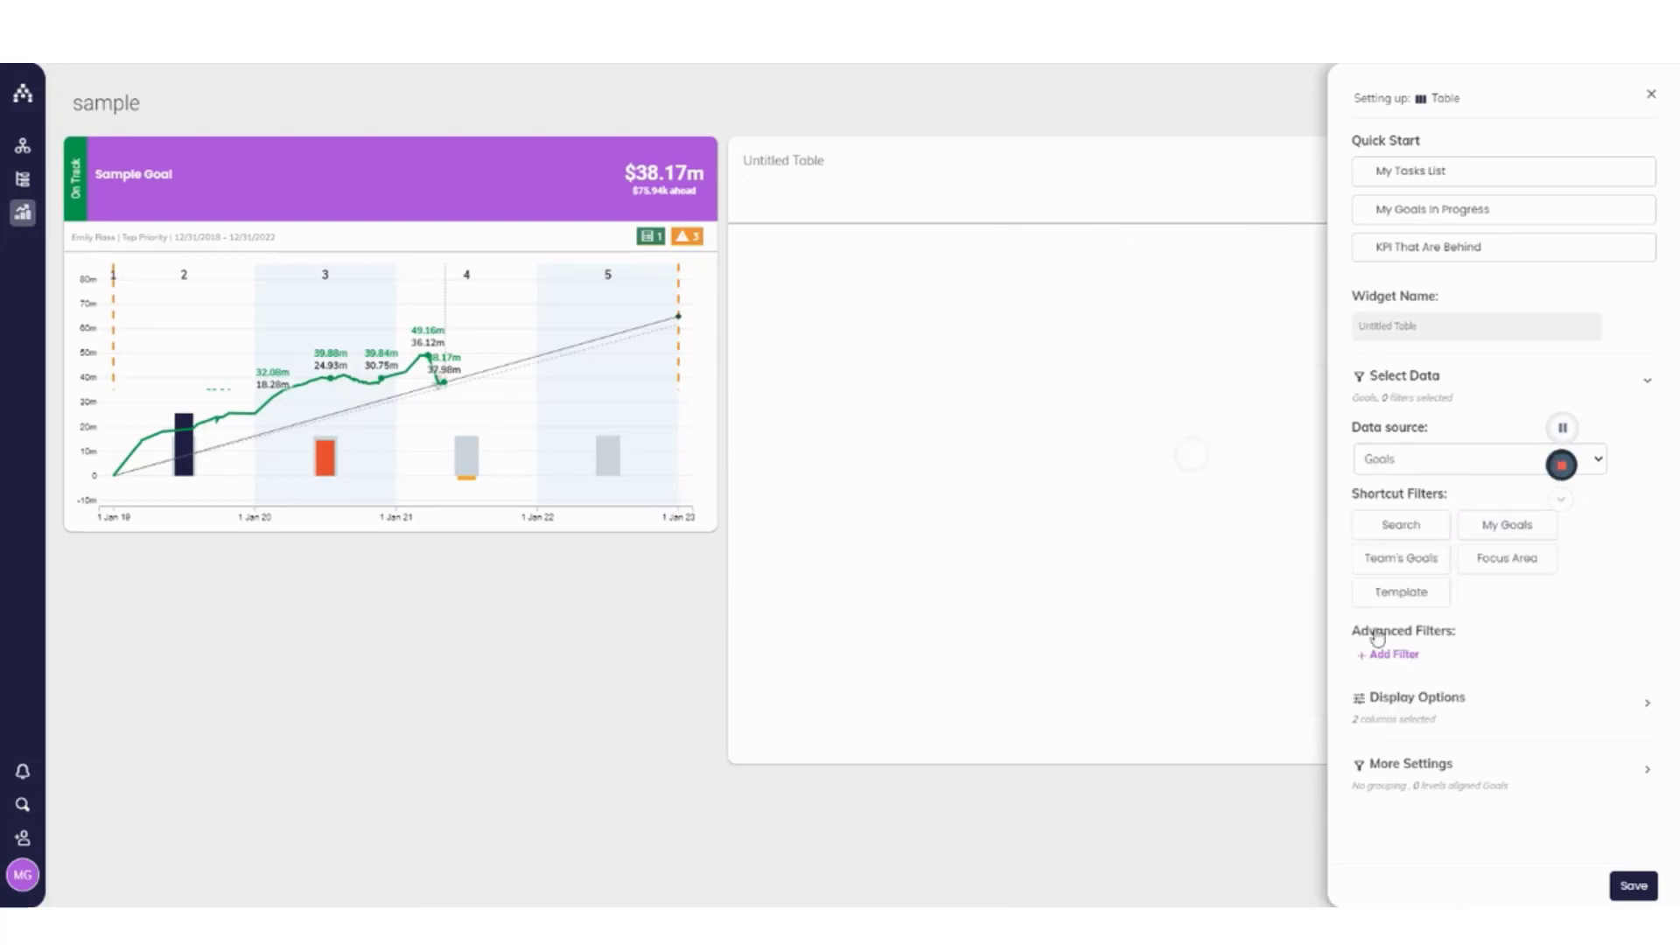
- Filter the table's goals to those aligned with the Aggressive Growth focus area
{"action": "left_click", "coordinate": [1489, 568]}
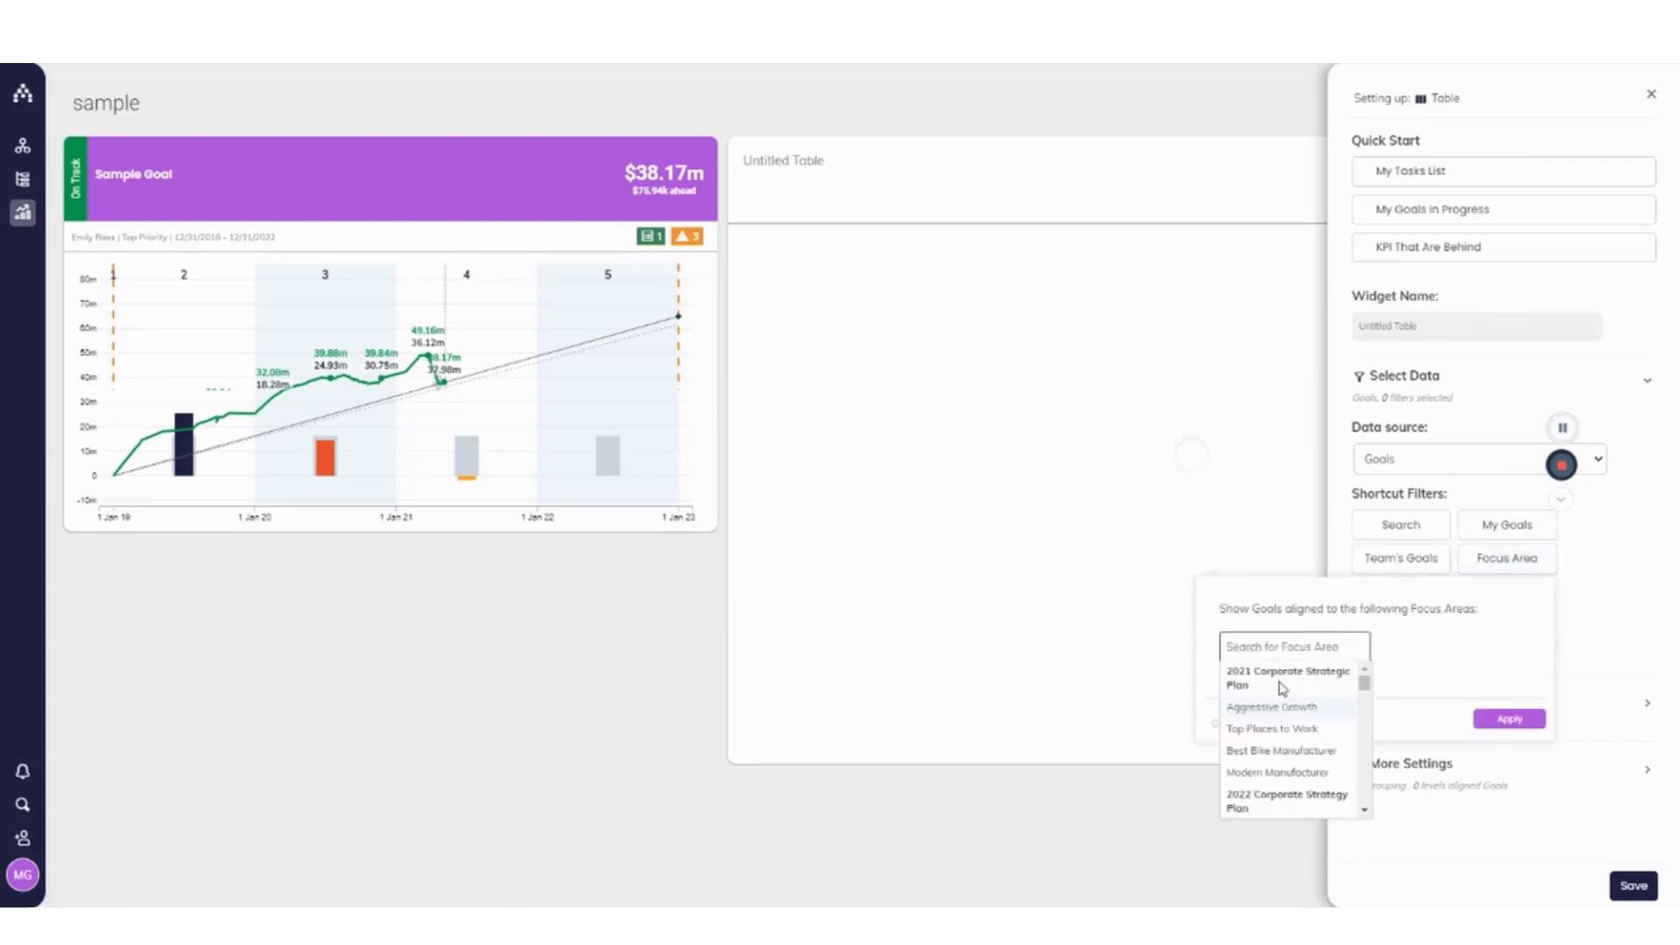
{"action": "left_click", "coordinate": [1257, 707]}
{"action": "left_click", "coordinate": [1442, 672]}
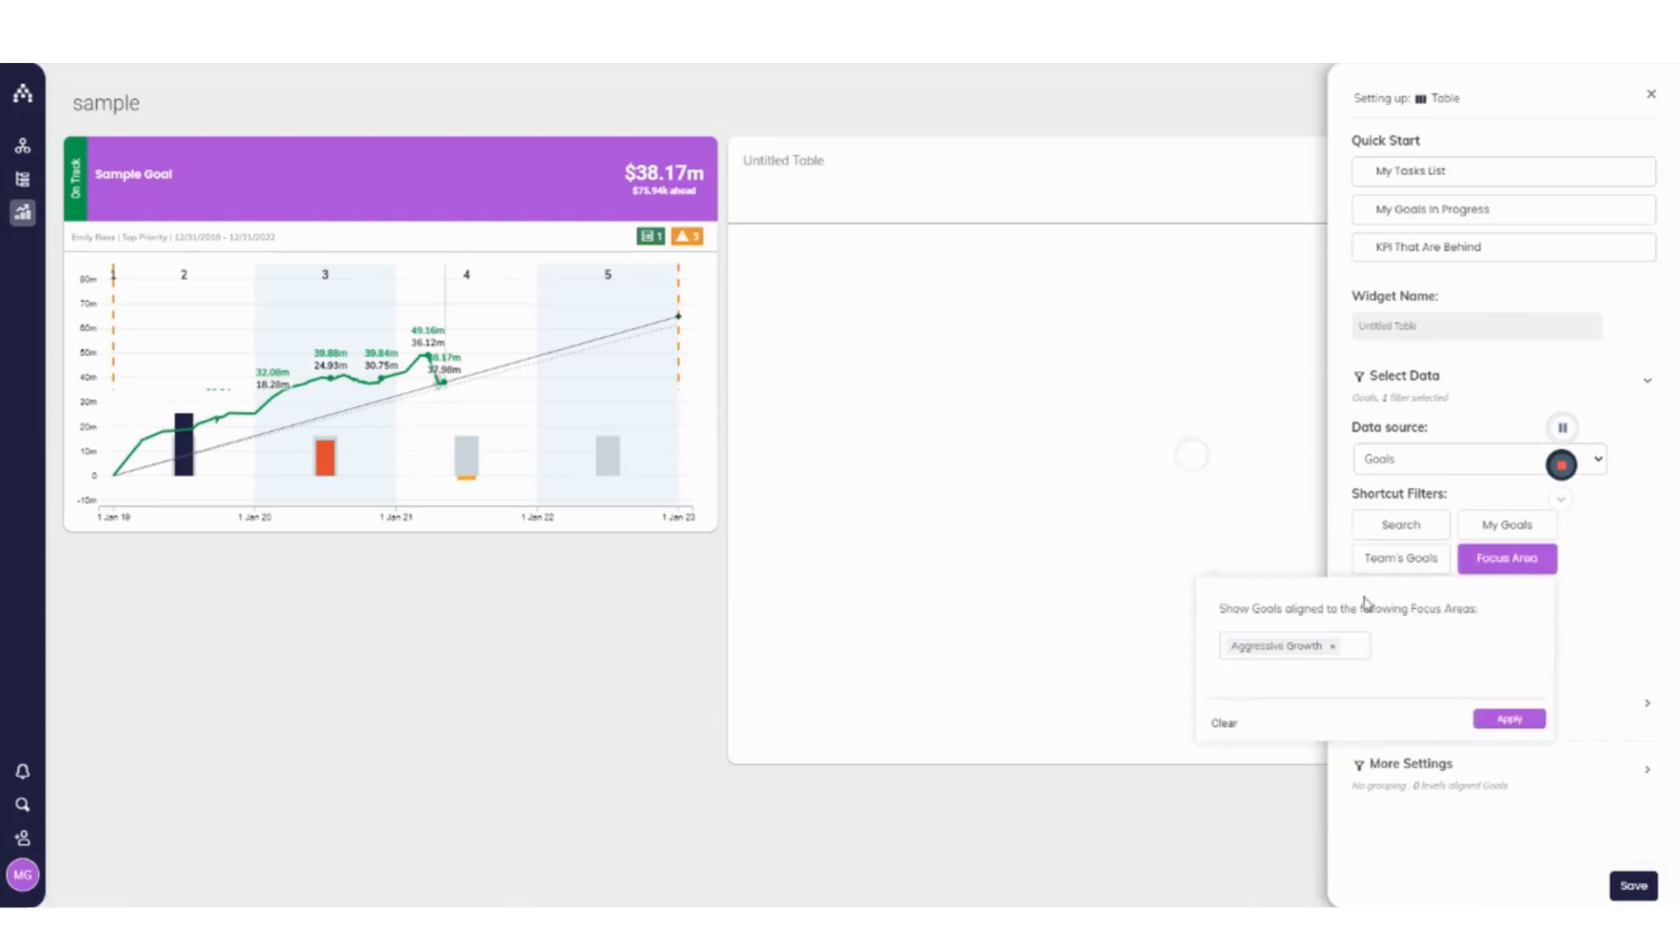
{"action": "left_click", "coordinate": [1506, 719]}
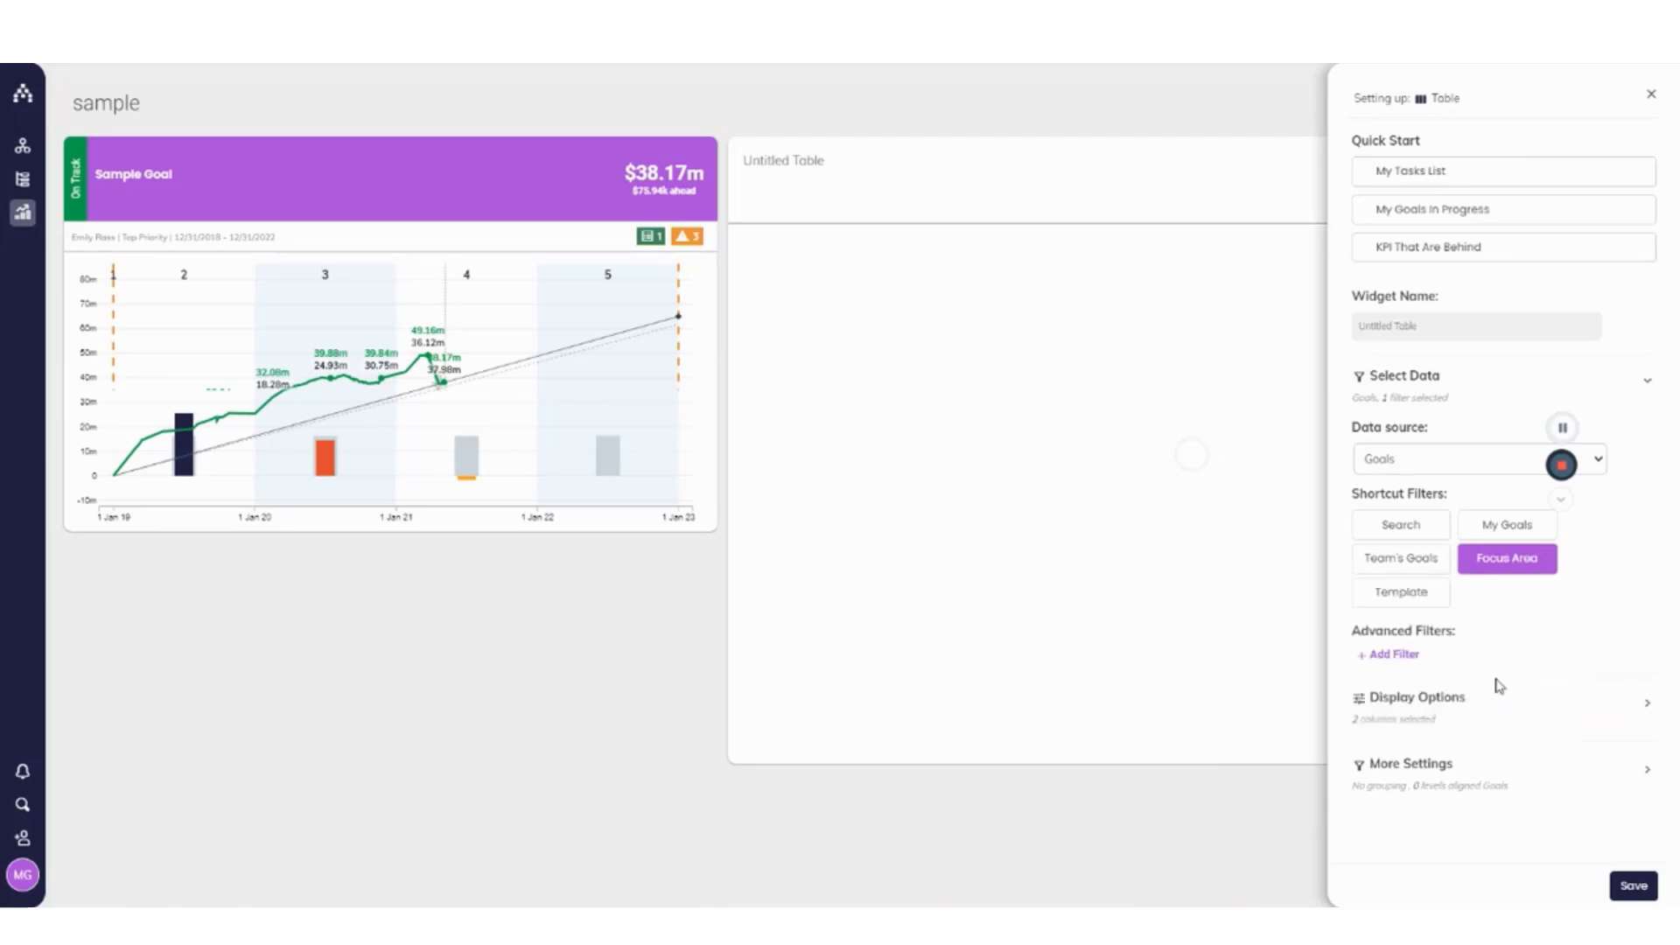
- Add an advanced filter to the table so that Status is Complete
{"action": "left_click", "coordinate": [1400, 658]}
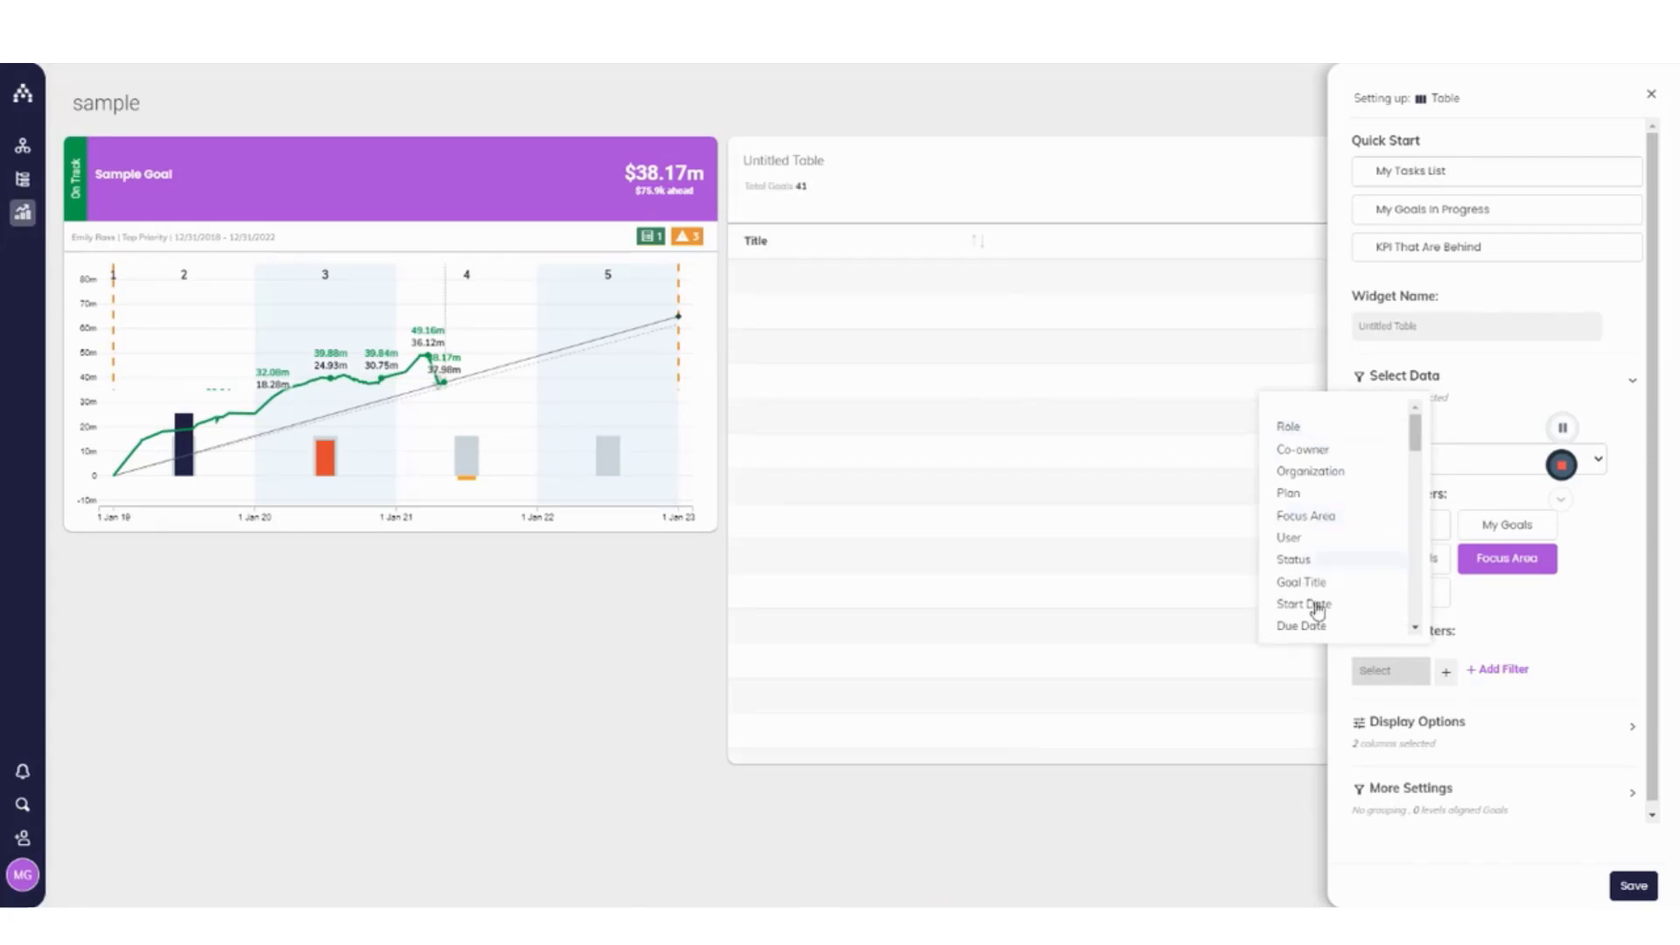
{"action": "scroll", "coordinate": [1317, 603], "scroll_direction": "down", "scroll_amount": 2}
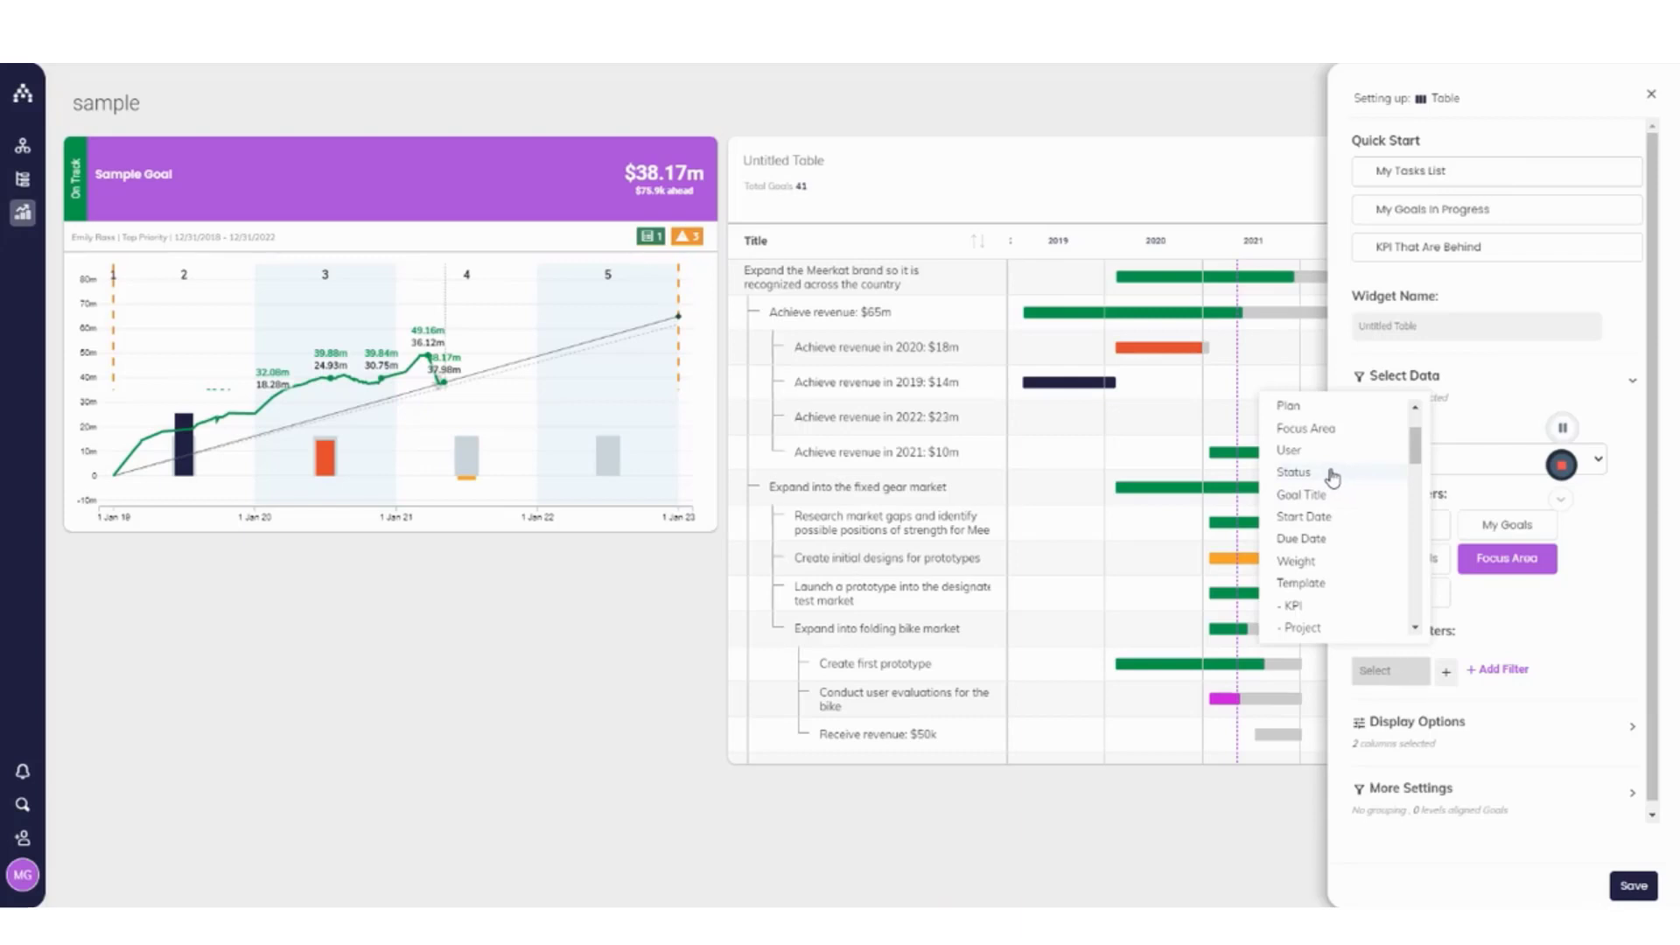
{"action": "left_click", "coordinate": [1294, 472]}
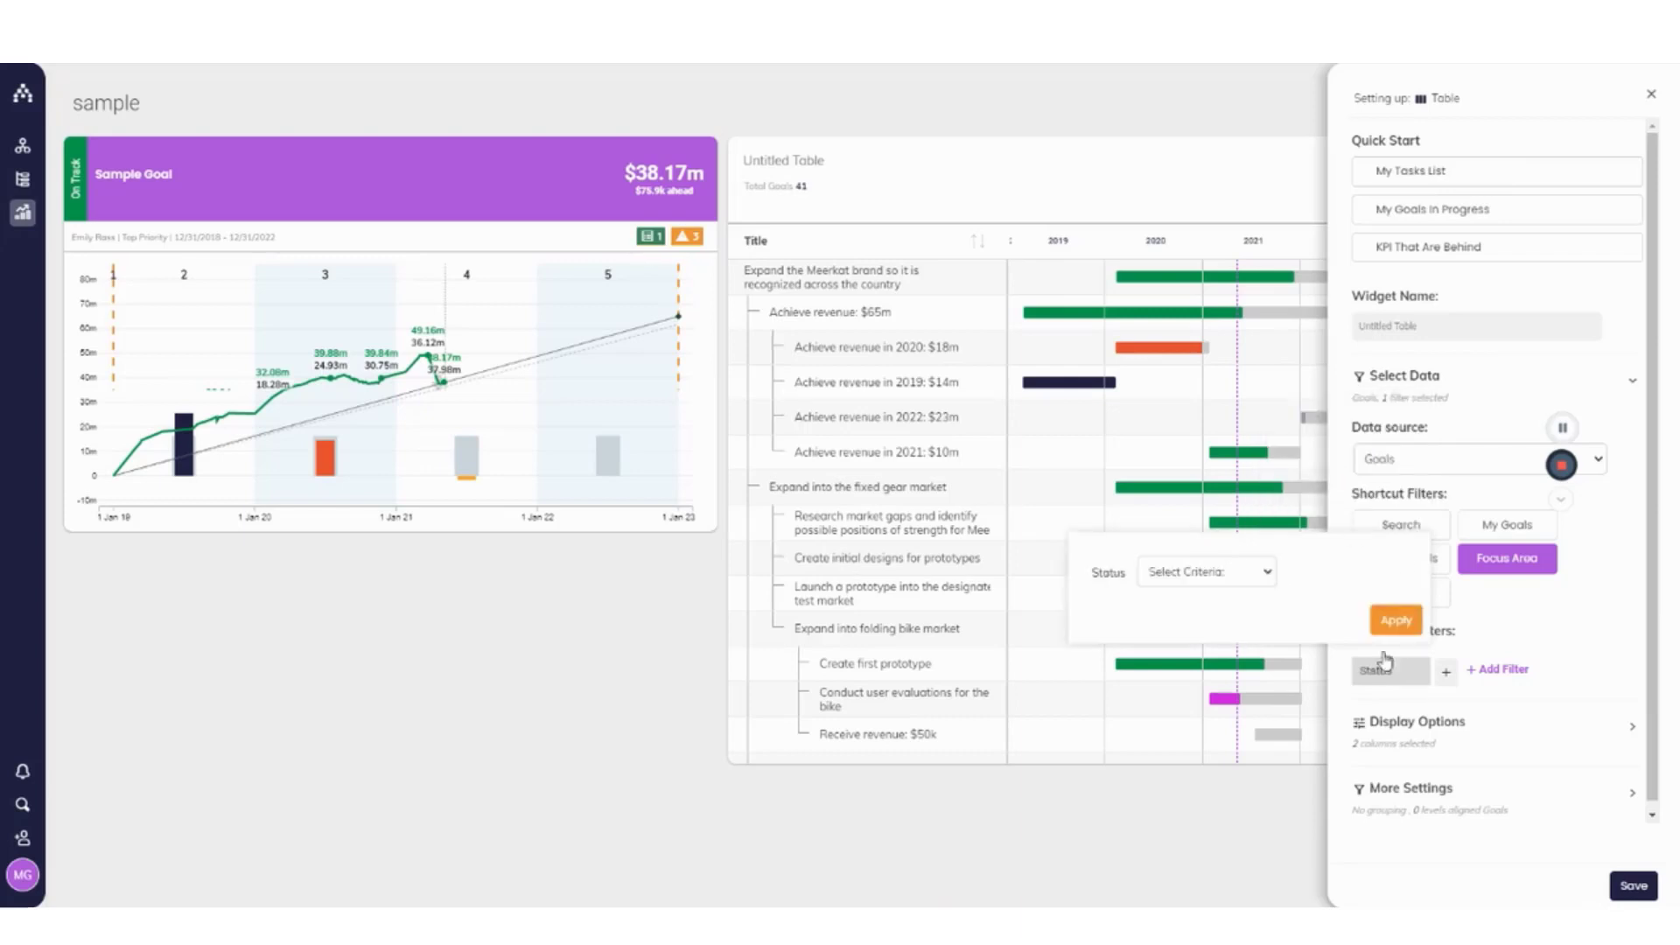
{"action": "left_click", "coordinate": [1232, 578]}
{"action": "left_click", "coordinate": [1224, 647]}
{"action": "left_click", "coordinate": [1304, 579]}
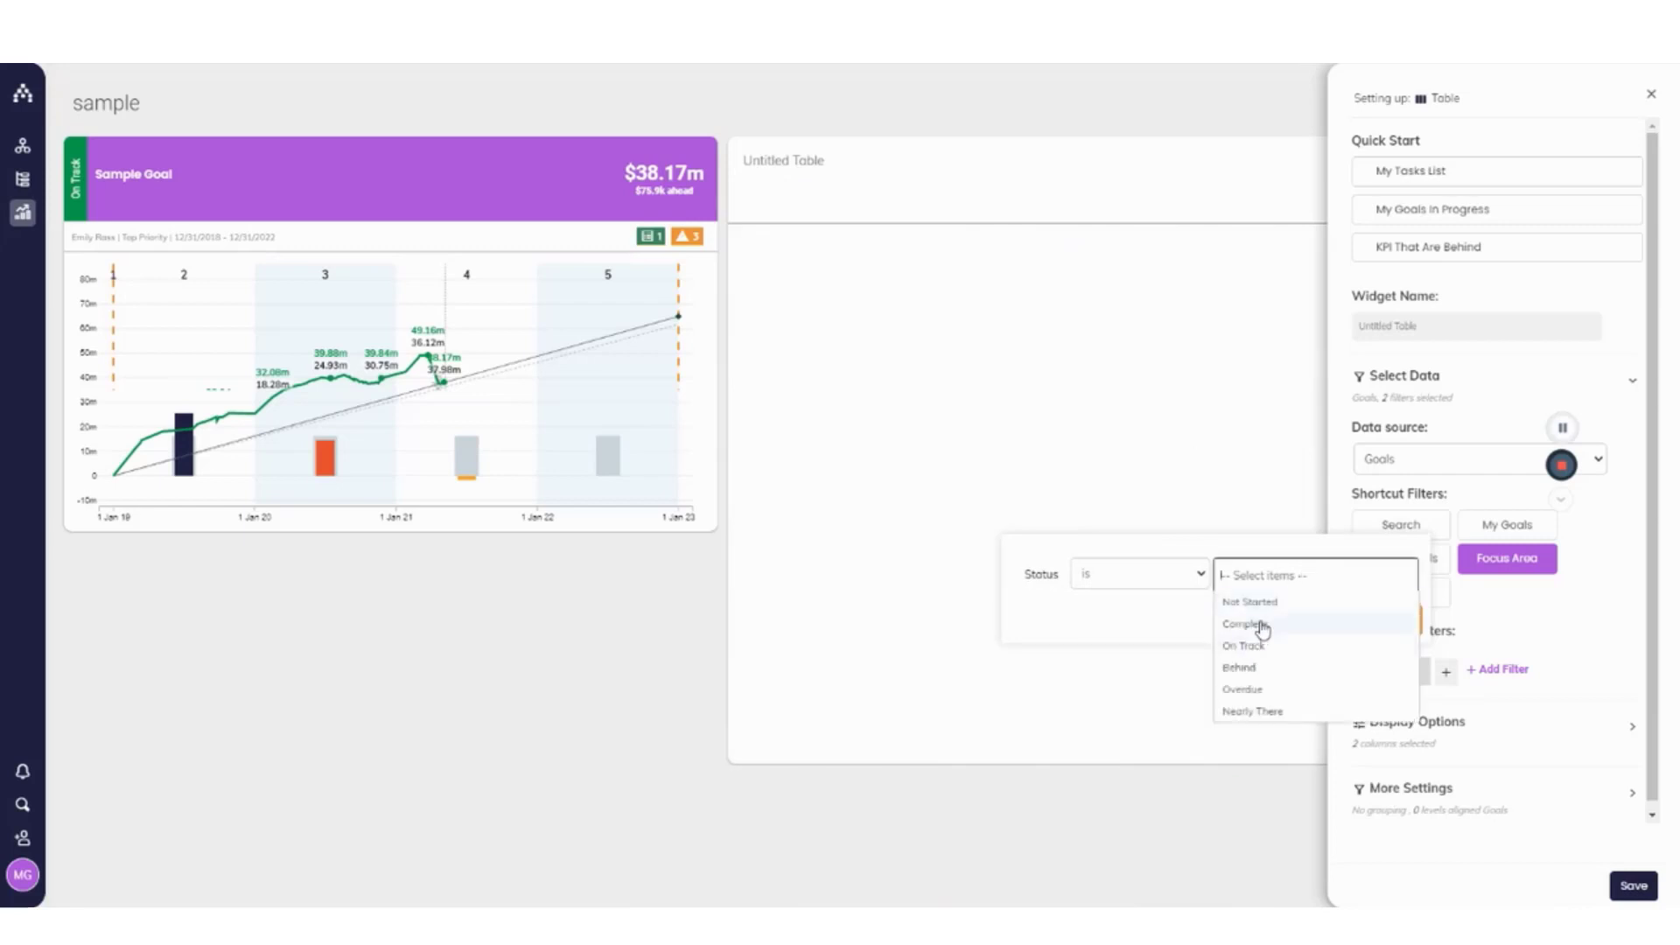
{"action": "left_click", "coordinate": [1263, 625]}
{"action": "left_click", "coordinate": [1172, 623]}
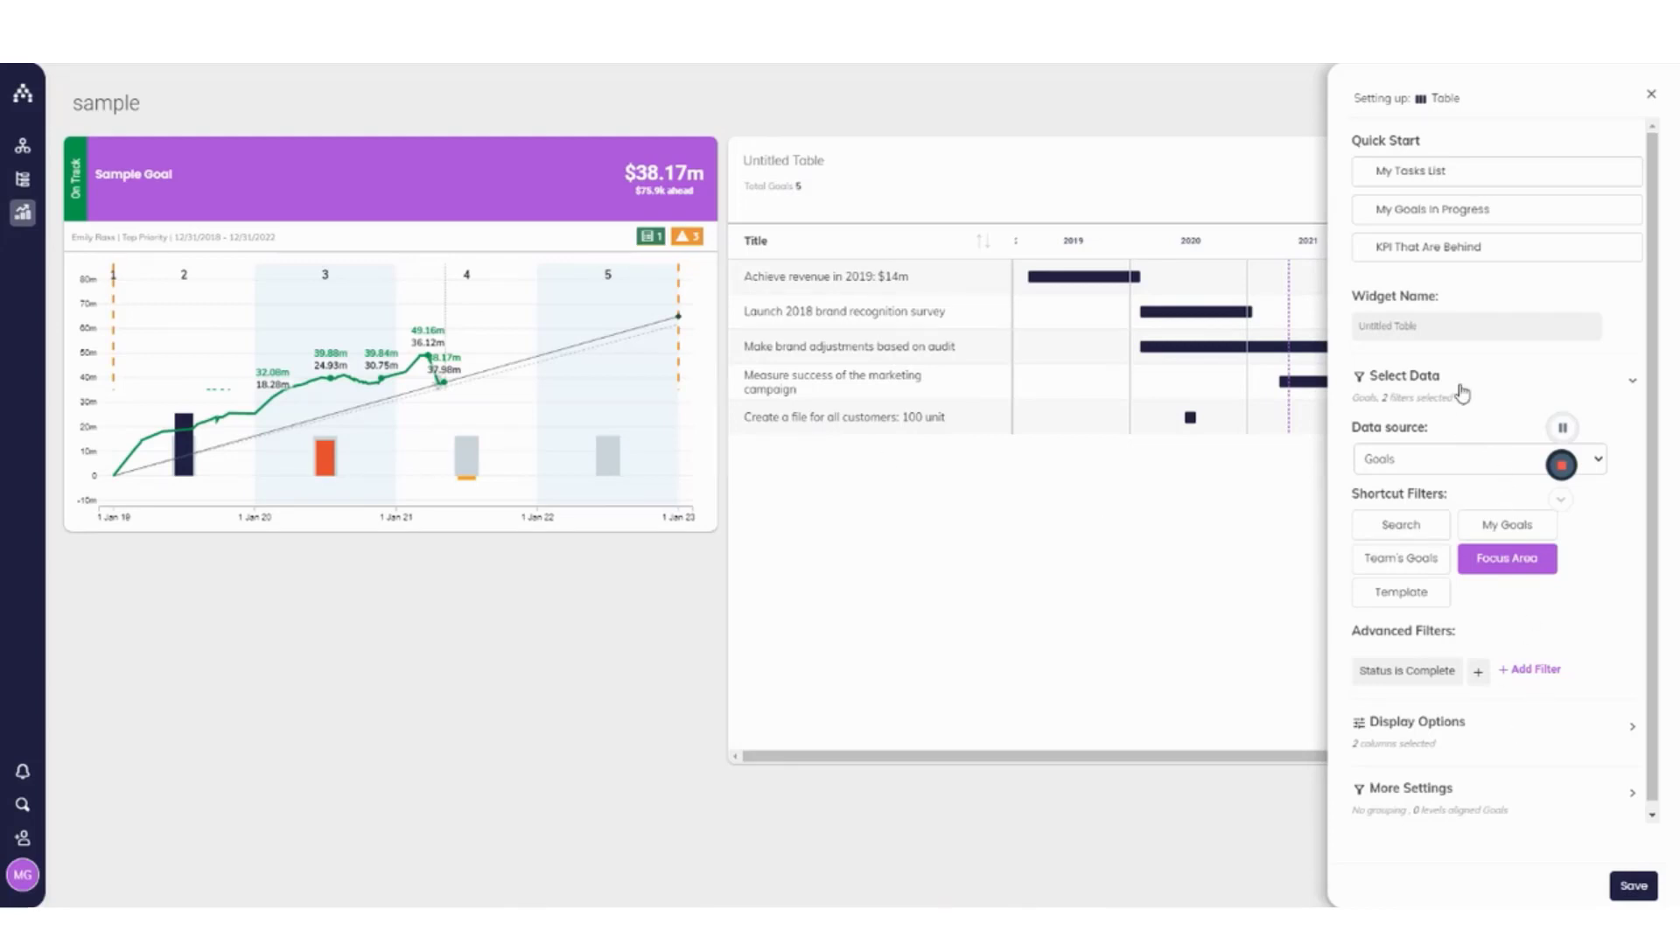
- Check which display columns are selected in the table widget's display options
{"action": "left_click", "coordinate": [1631, 383]}
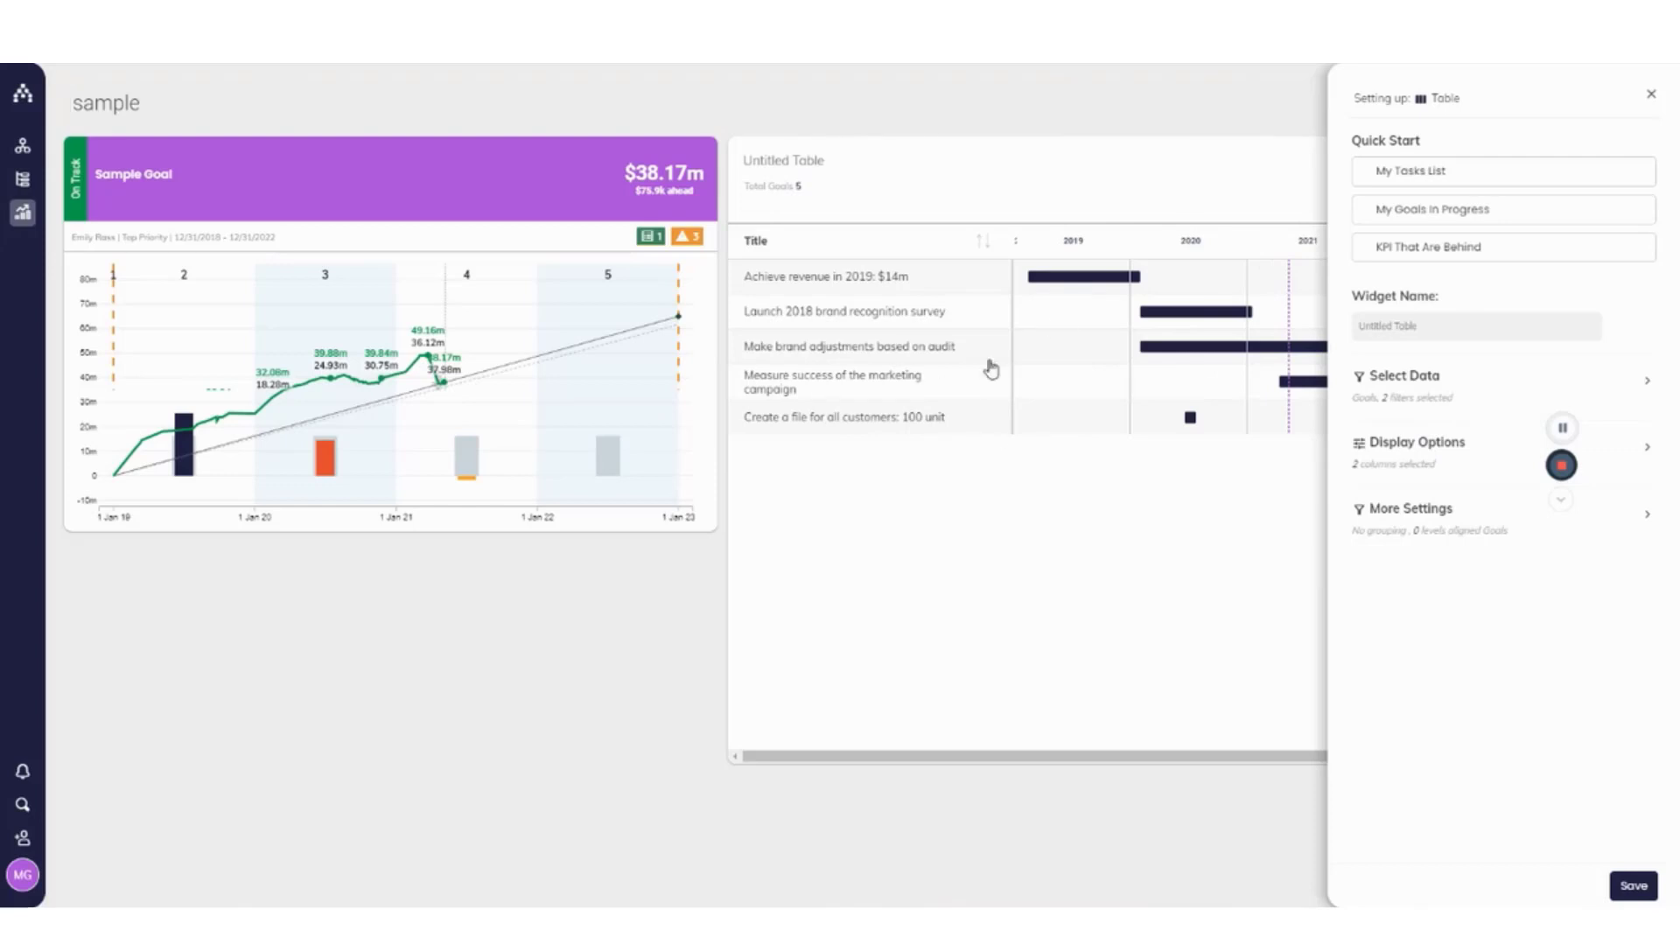
{"action": "left_click", "coordinate": [1475, 448]}
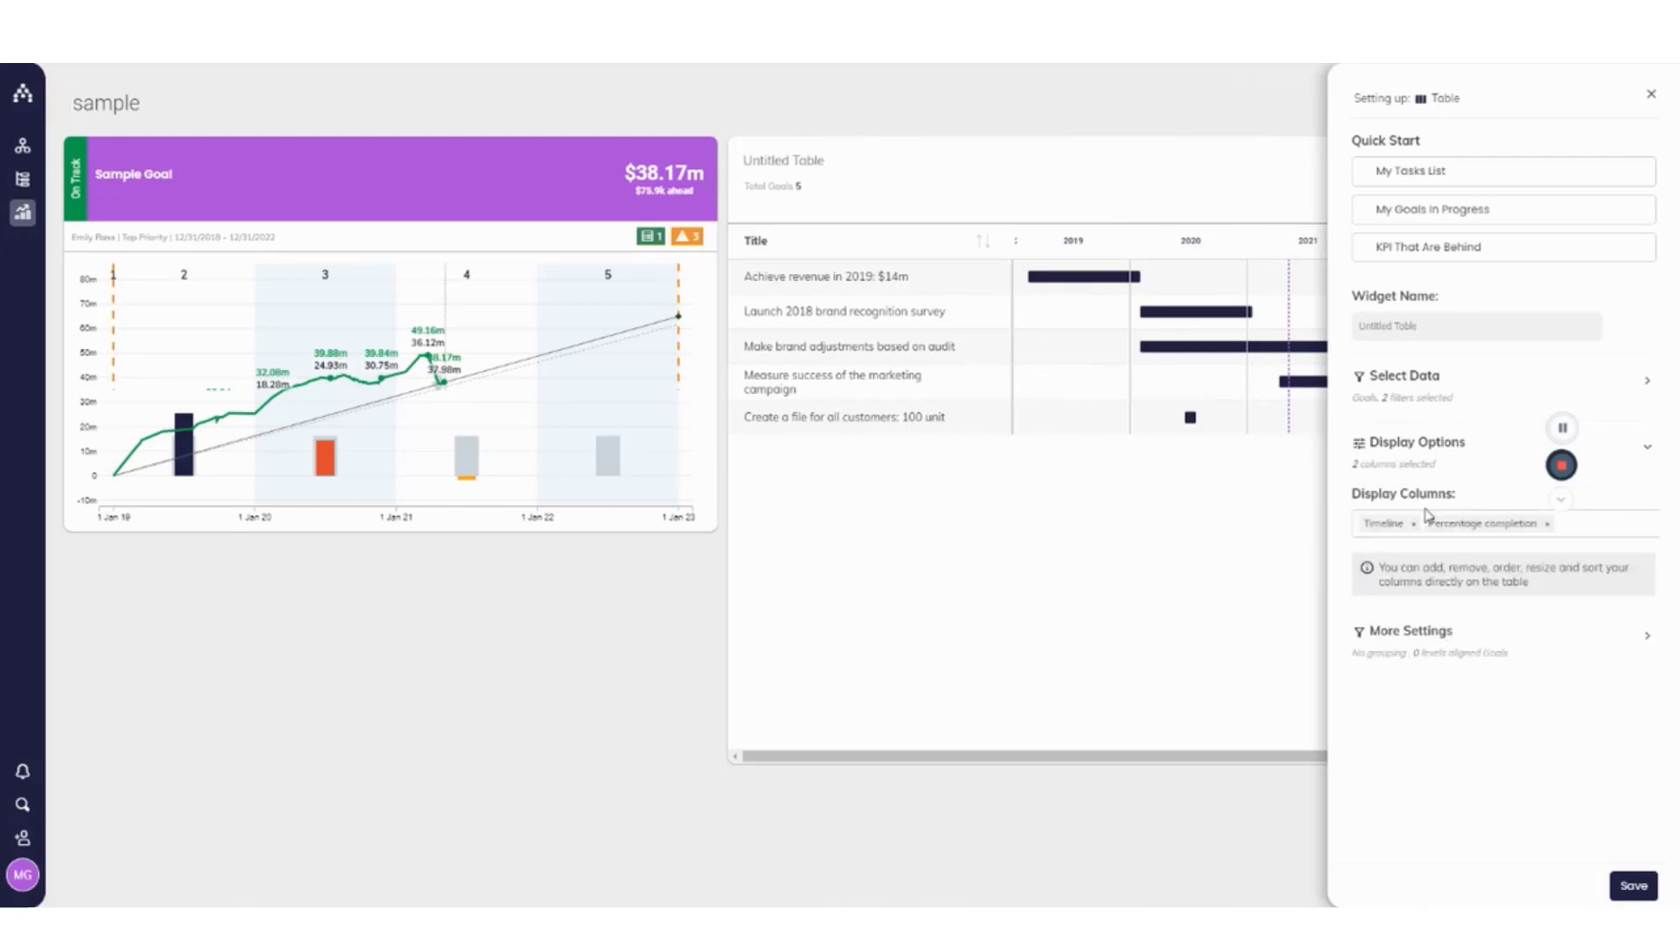
{"action": "left_click", "coordinate": [1492, 447]}
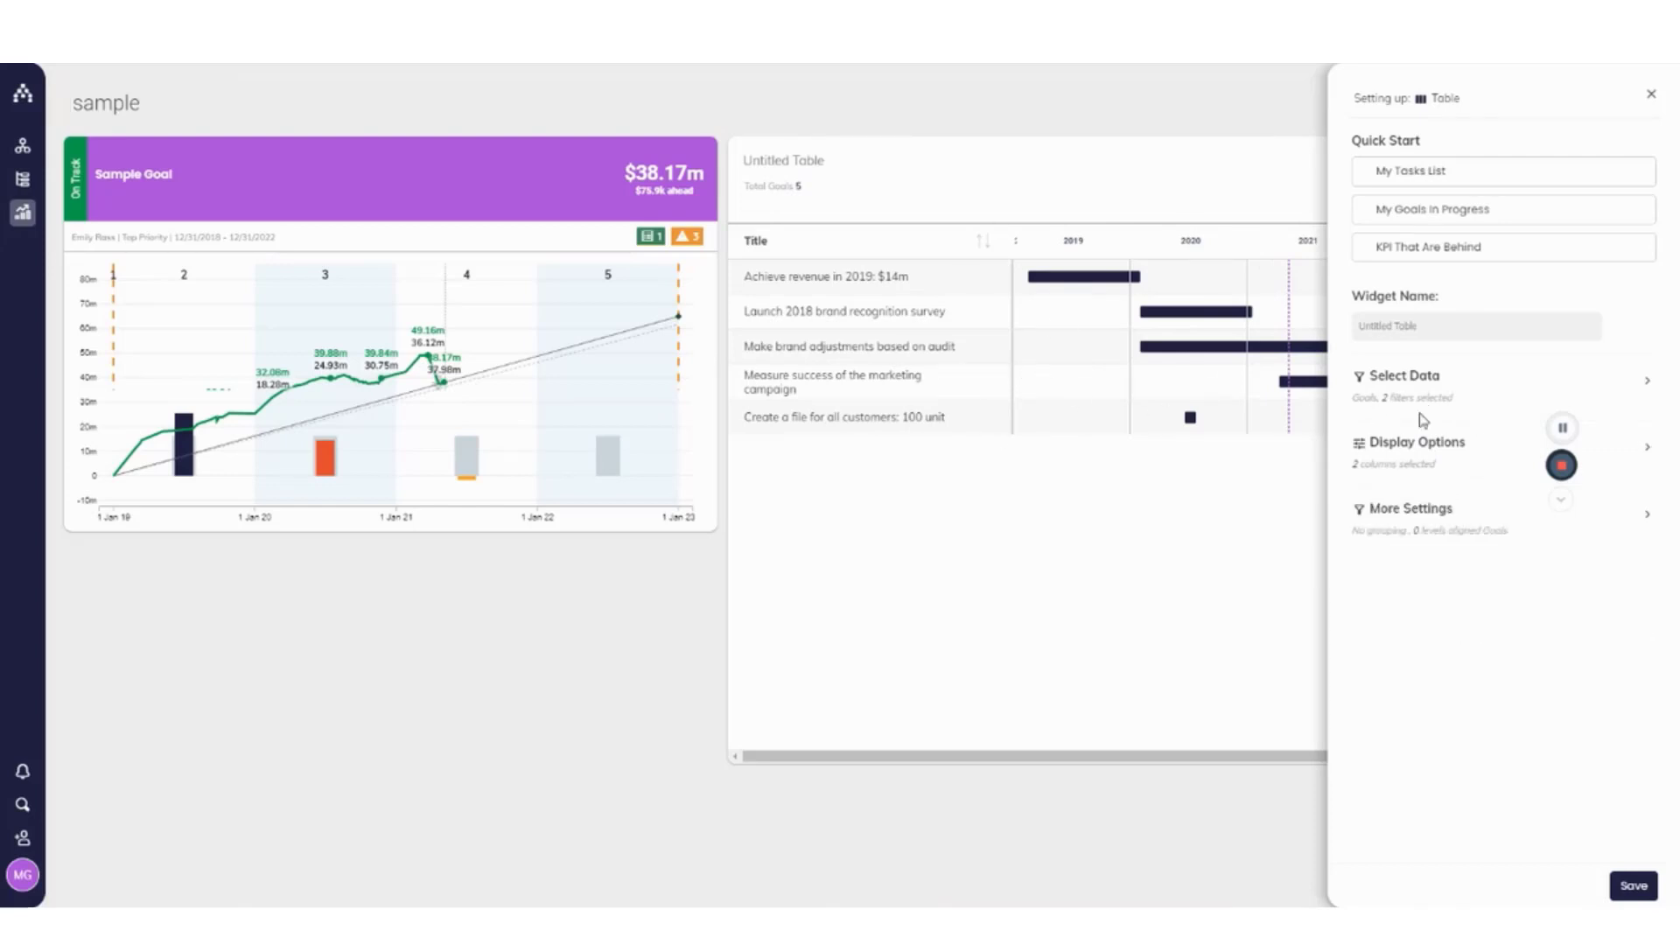
- Group the table's goals by Owner and save the table widget
{"action": "left_click", "coordinate": [1466, 528]}
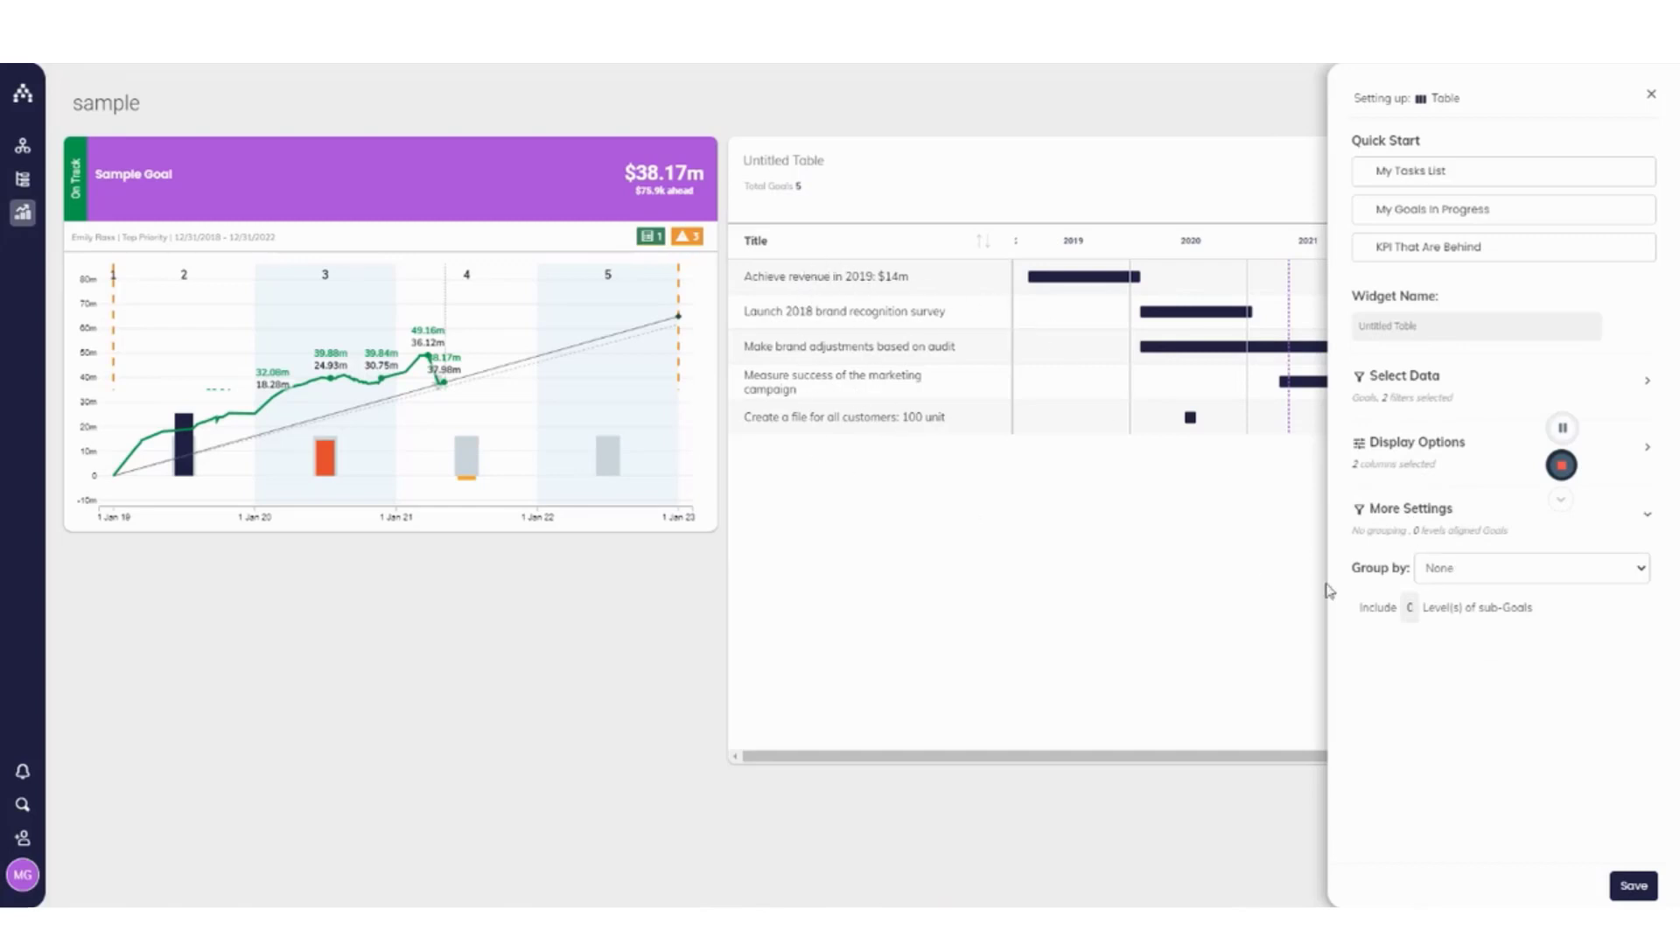
{"action": "left_click", "coordinate": [1449, 569]}
{"action": "scroll", "coordinate": [1463, 324], "scroll_direction": "down", "scroll_amount": 1}
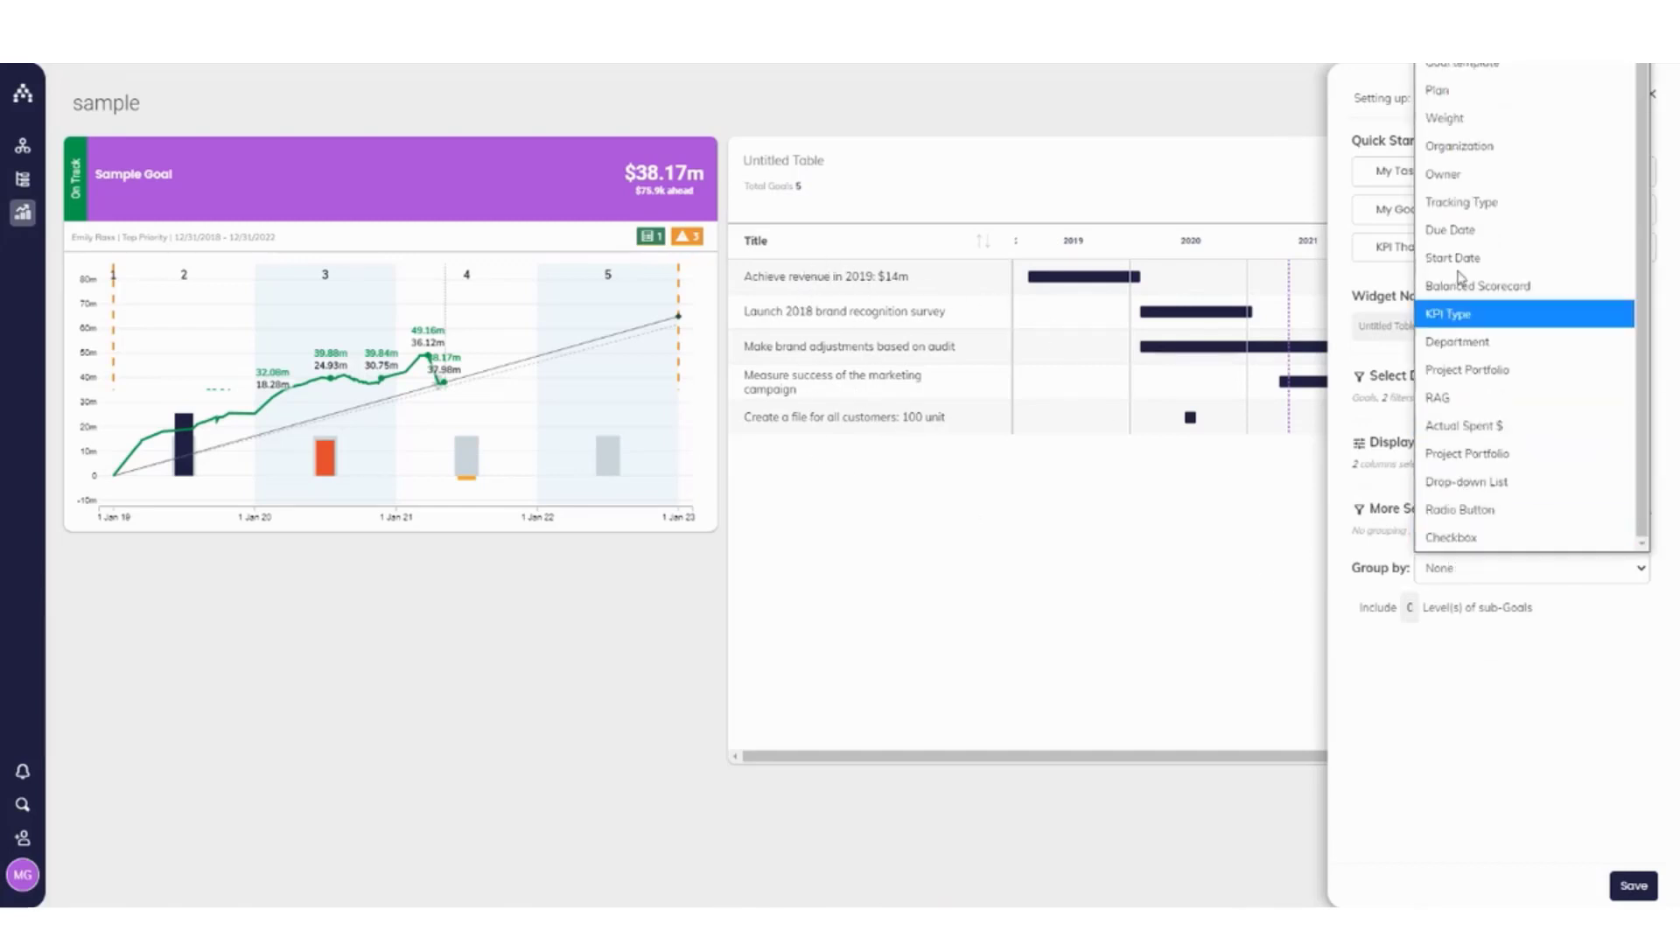
{"action": "left_click", "coordinate": [1462, 174]}
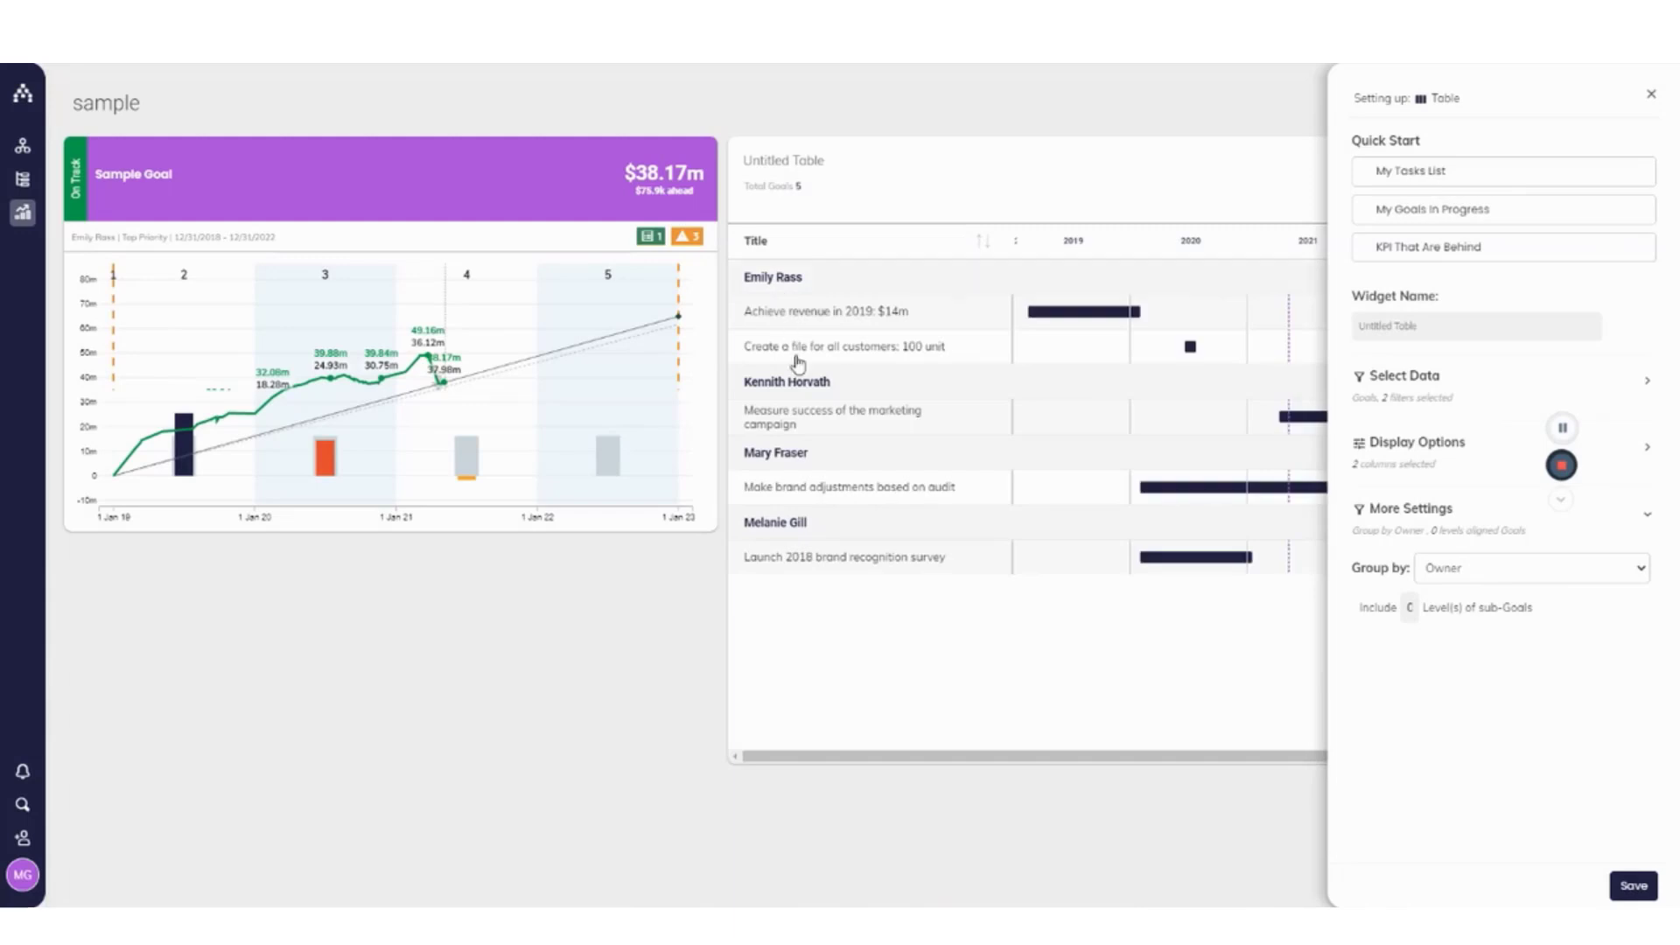
{"action": "left_click", "coordinate": [1633, 886]}
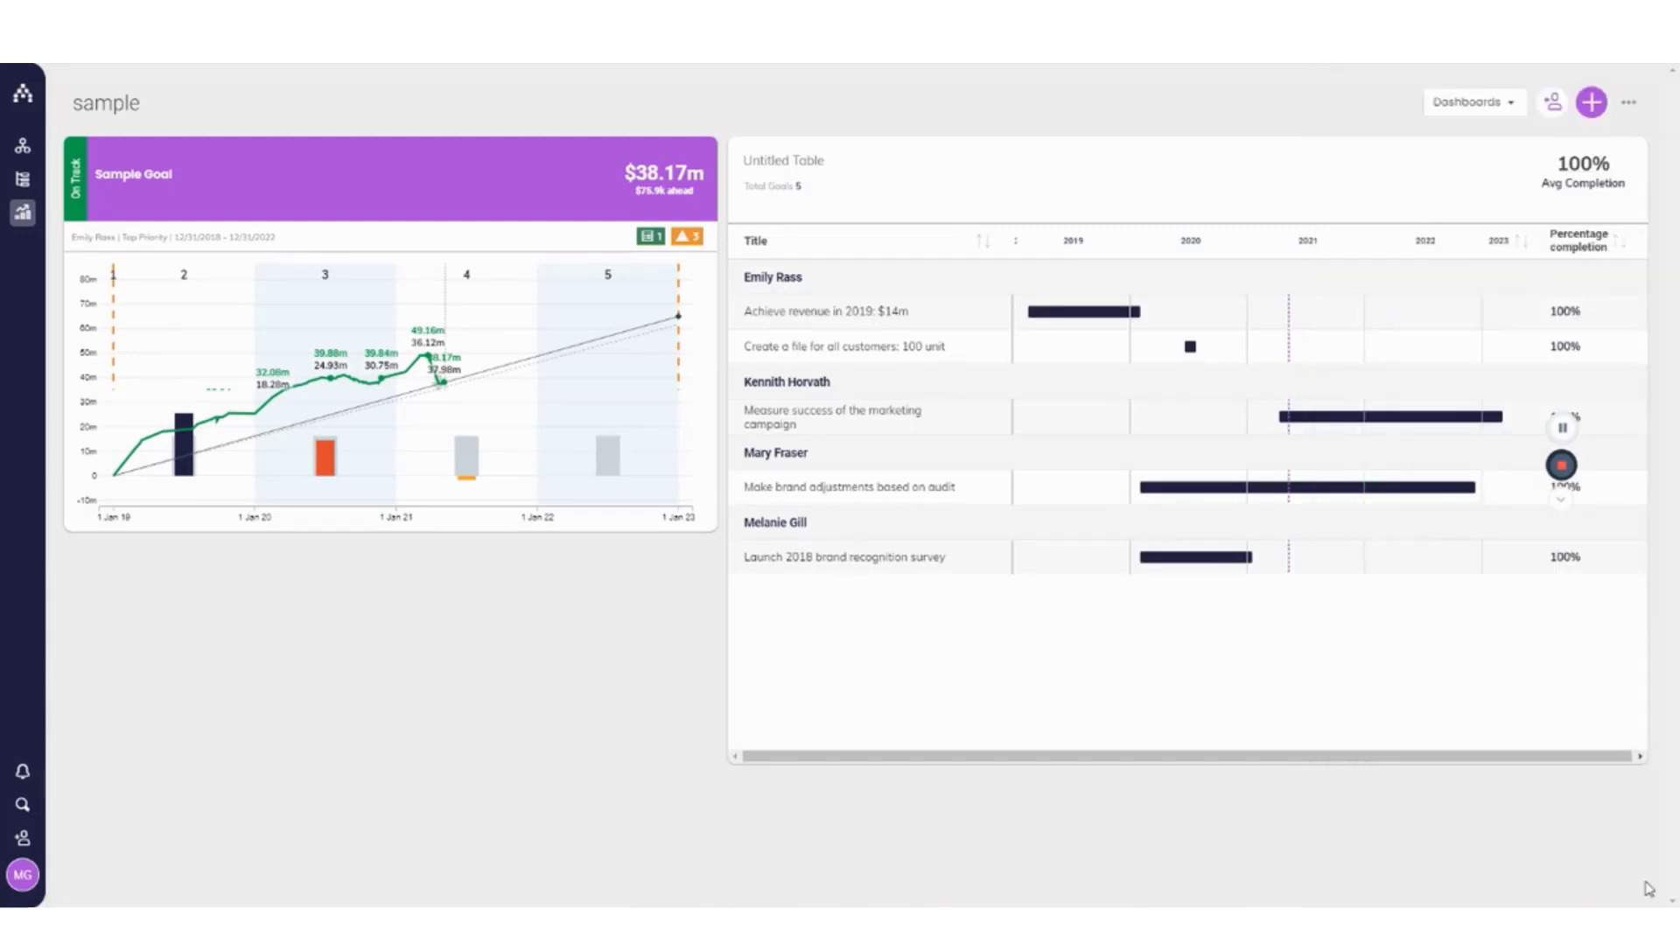
- Rename the table widget "Complete Items in Aggressive Growth FA"
{"action": "left_click", "coordinate": [817, 166]}
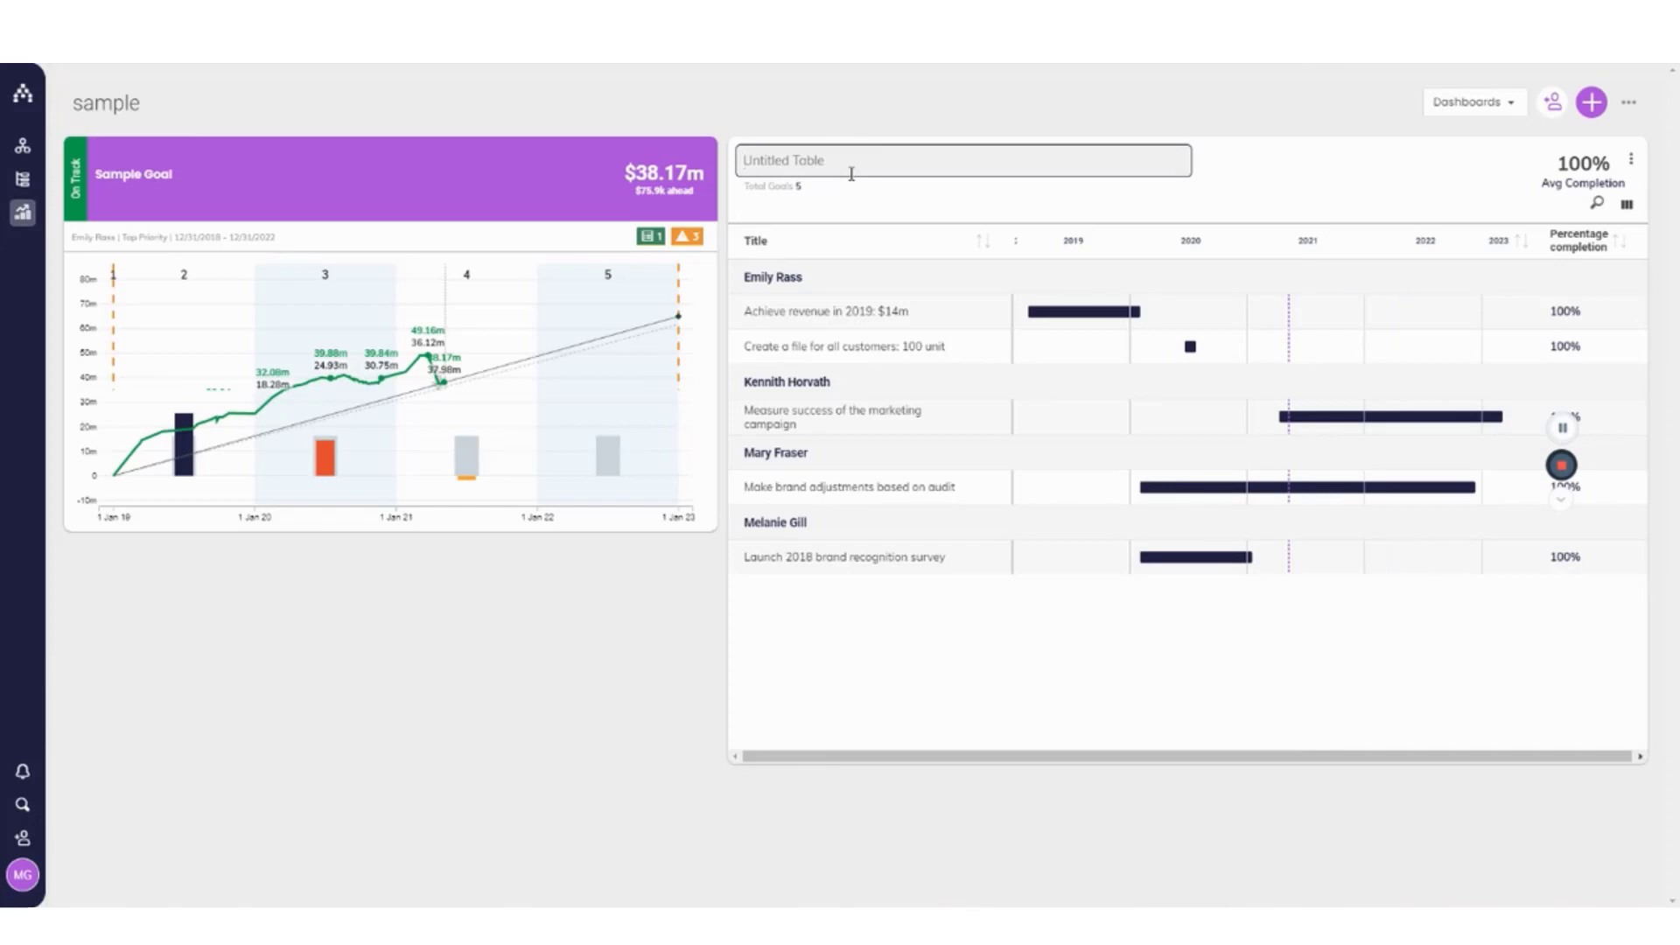
{"action": "type", "text": "Com"}
{"action": "left_click", "coordinate": [1310, 706]}
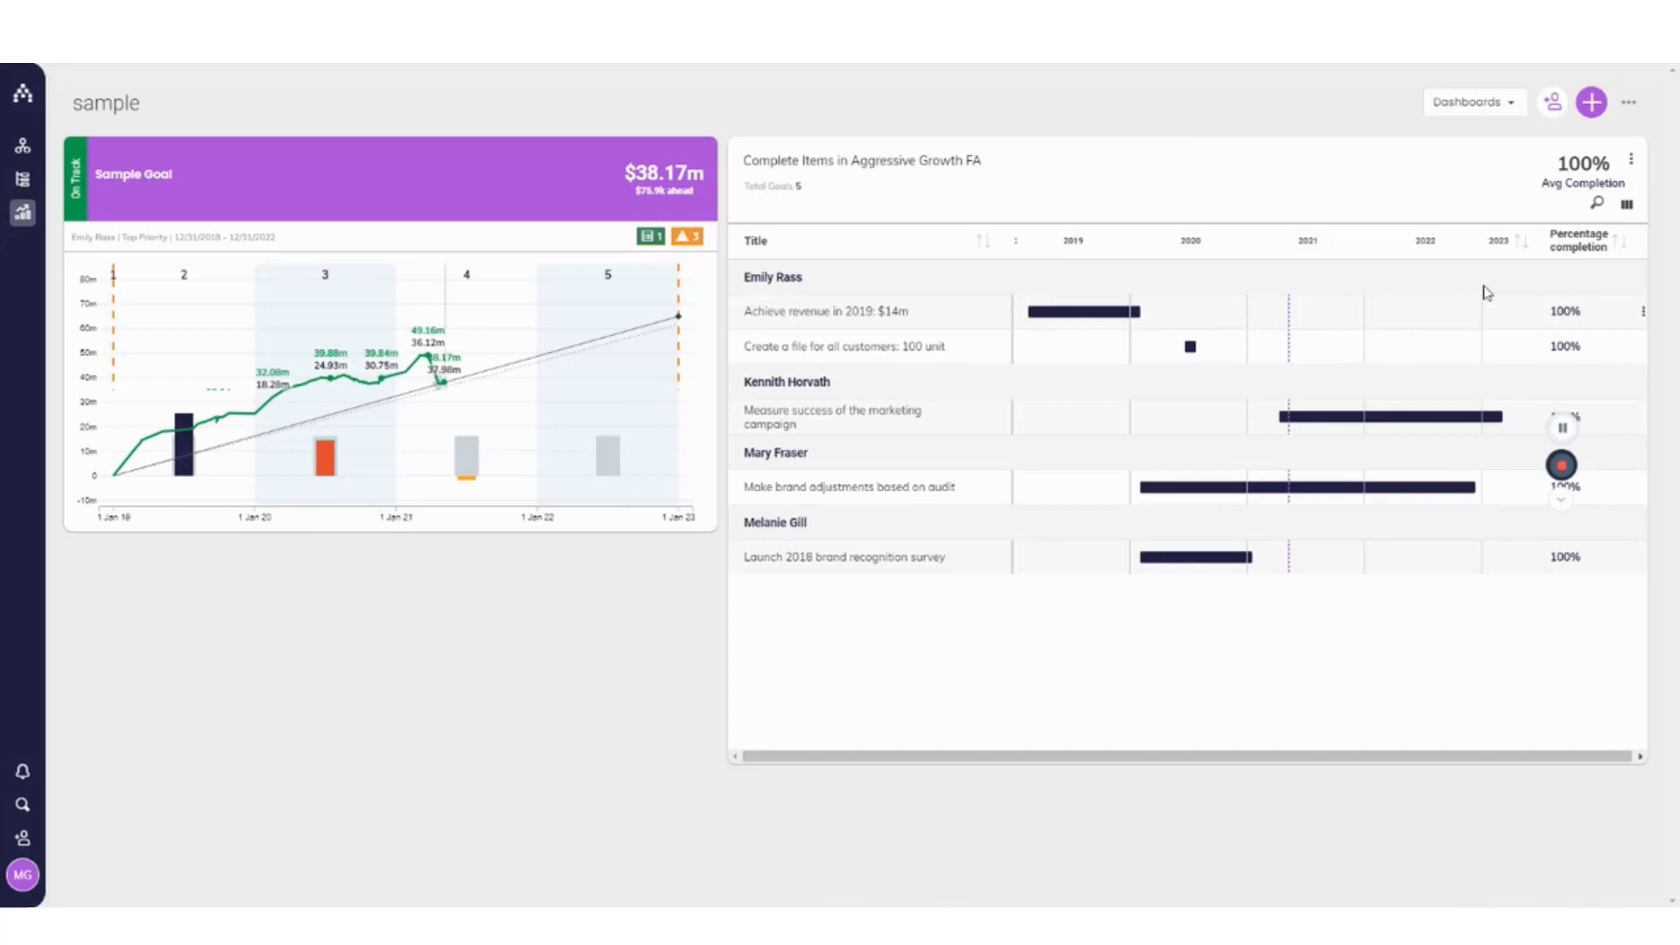
- Add a Template column to the table, place it directly after Title, and widen it slightly
{"action": "left_click", "coordinate": [1628, 207]}
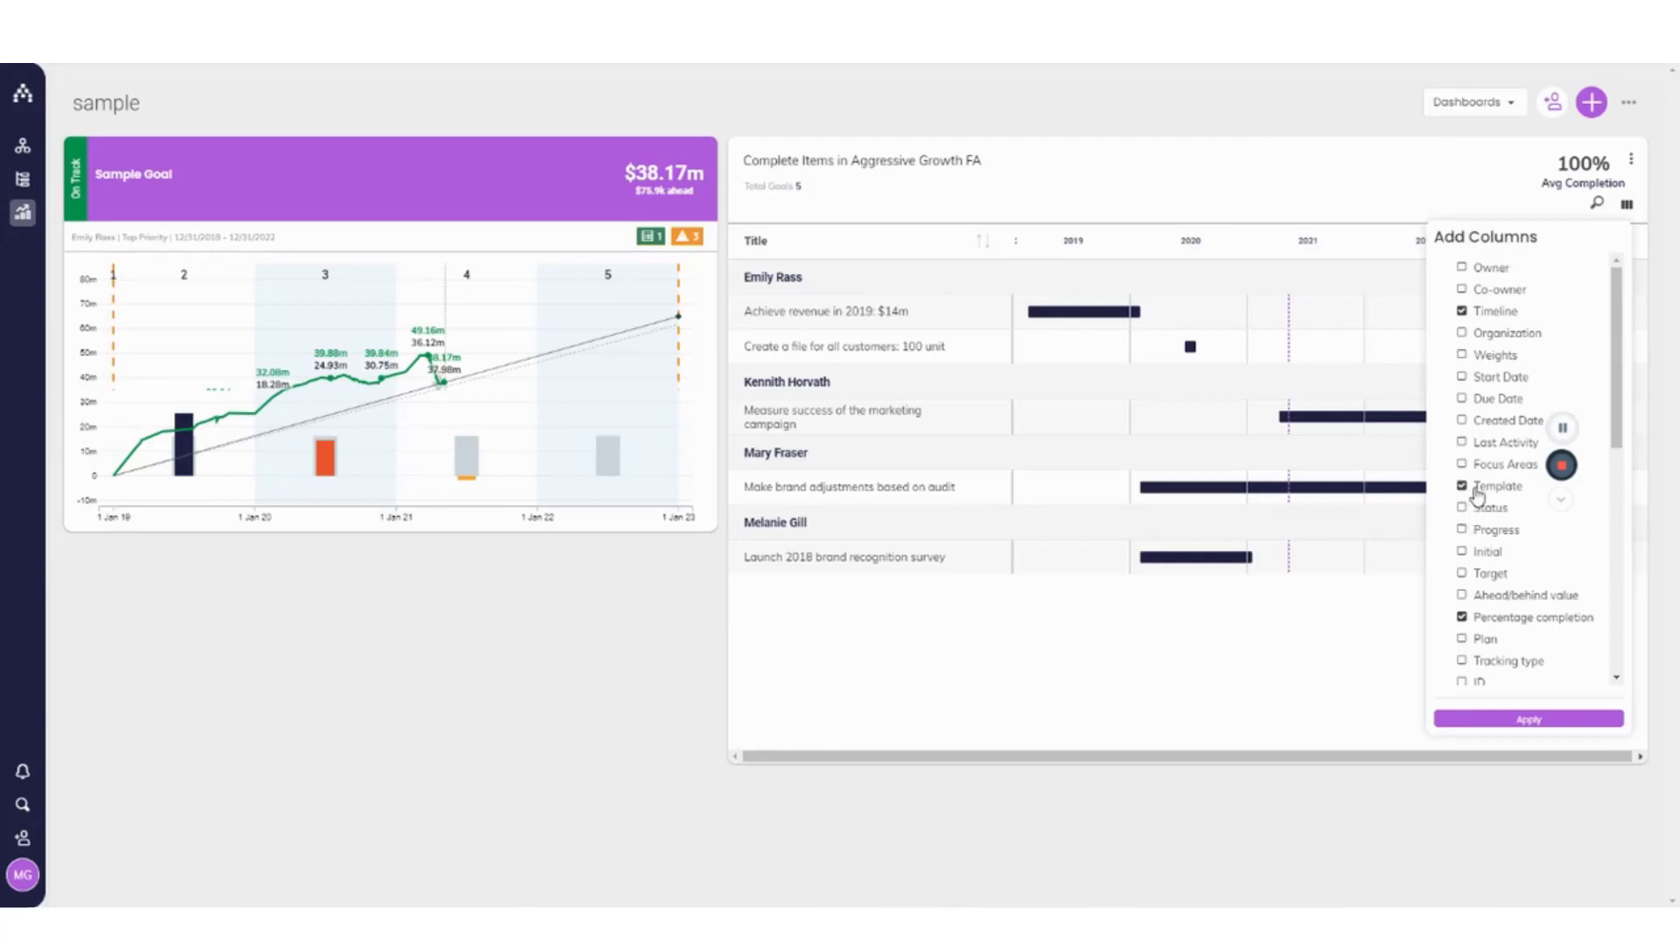
{"action": "left_click", "coordinate": [1530, 718]}
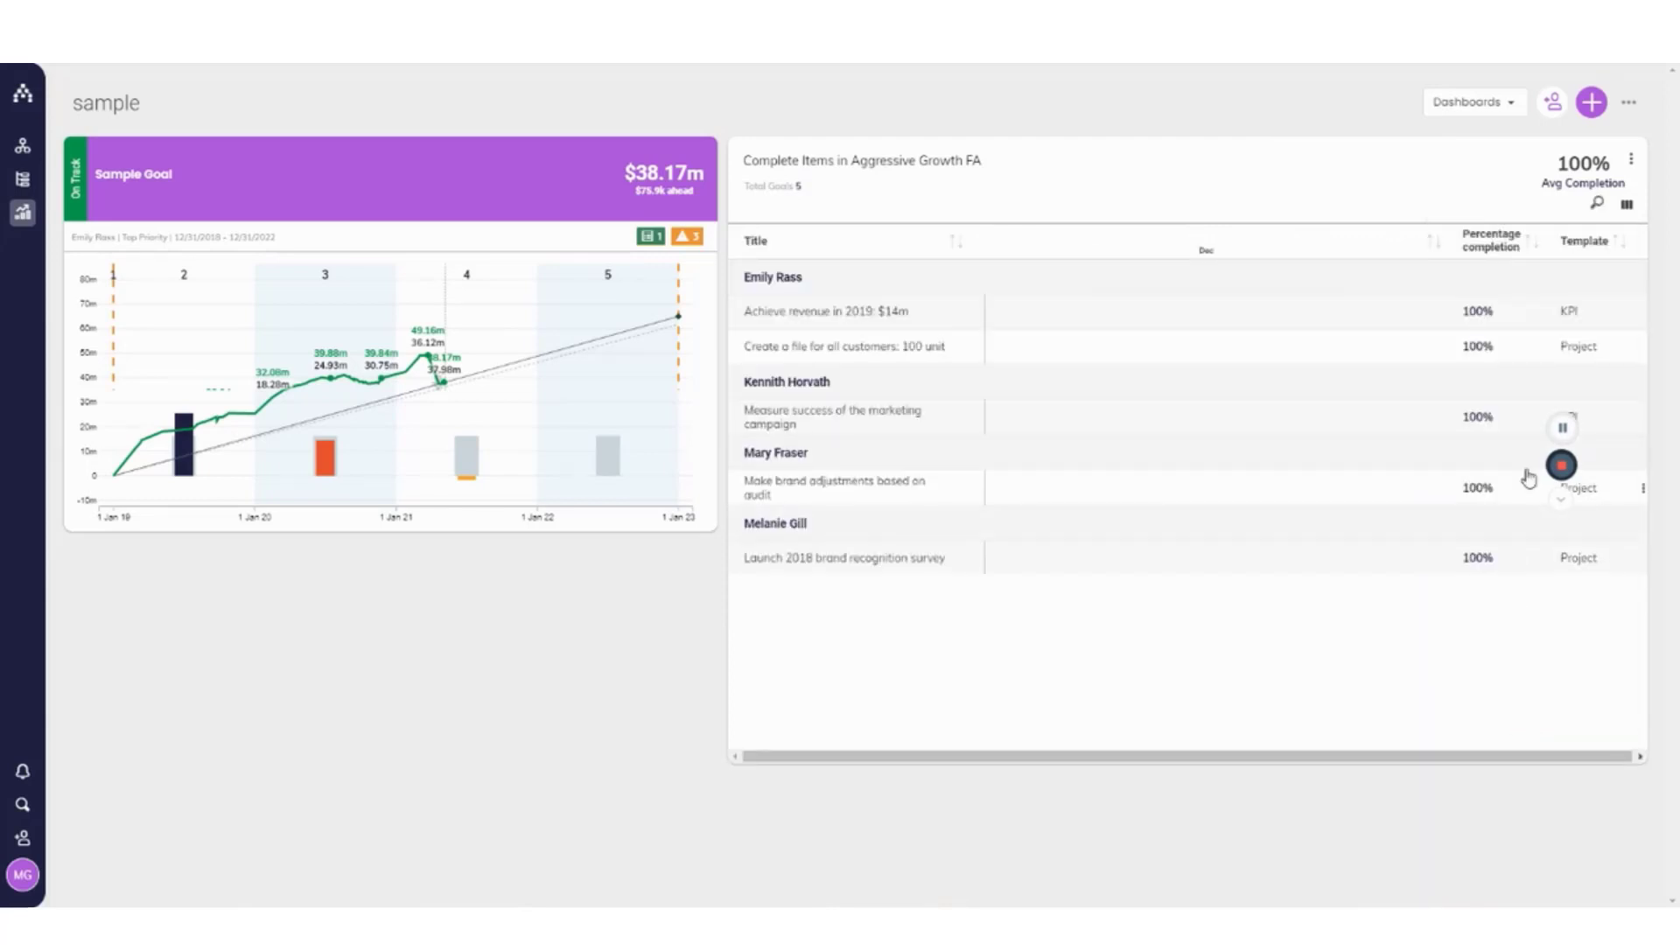
{"action": "left_click_drag", "start_coordinate": [1585, 240], "coordinate": [1037, 249]}
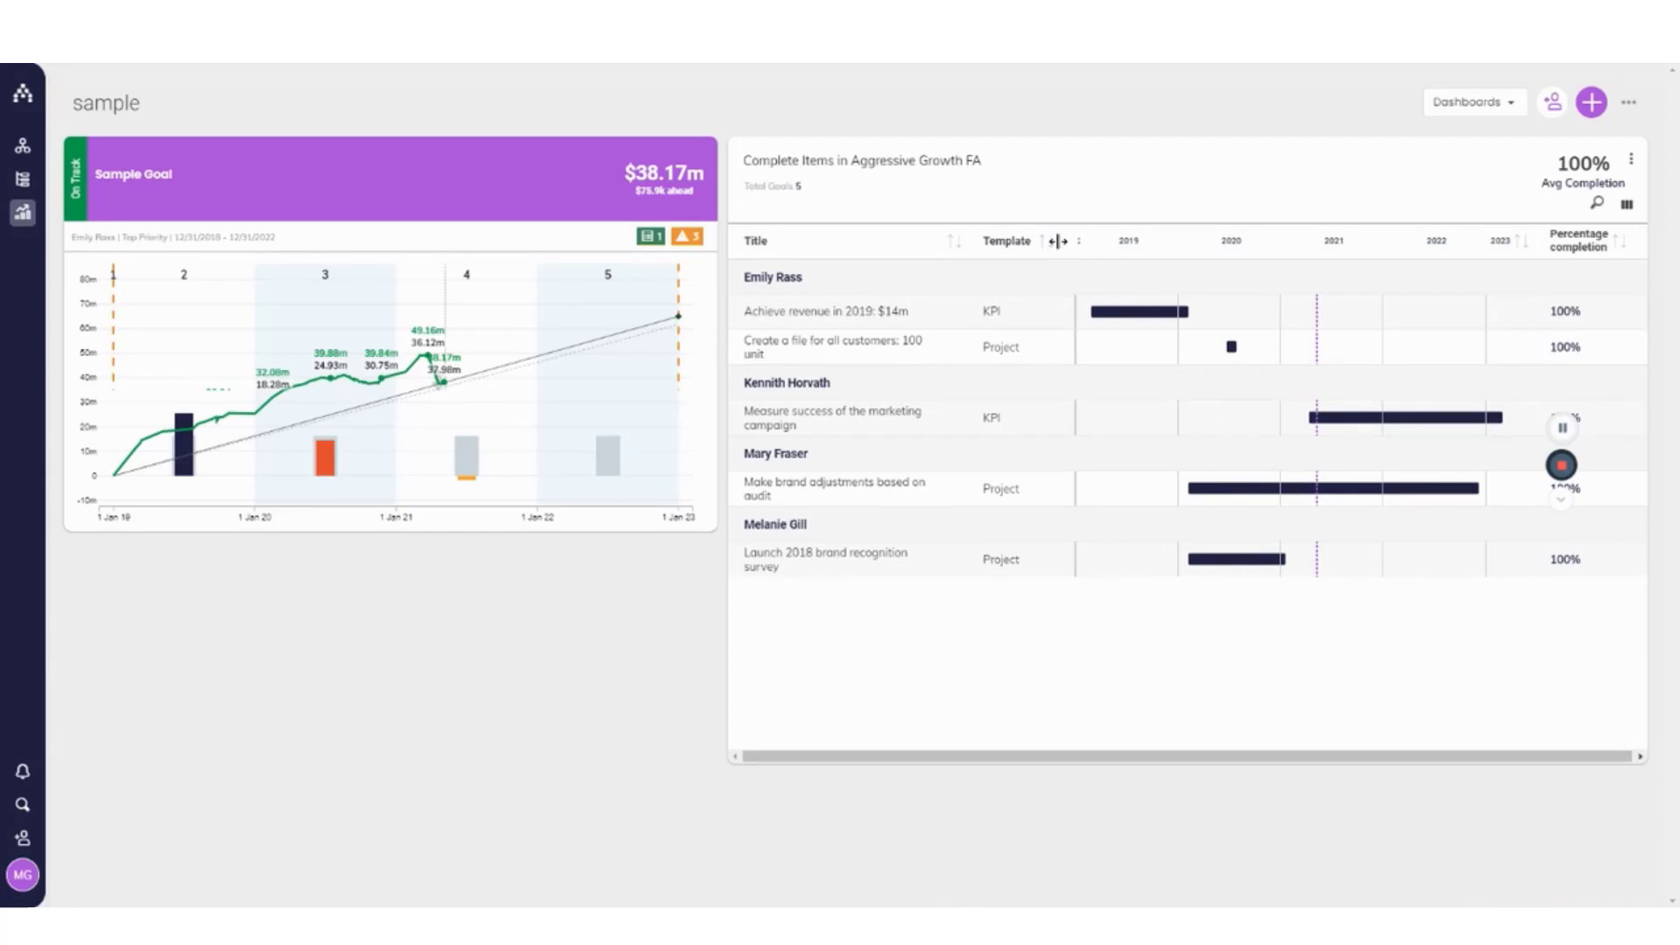
{"action": "left_click_drag", "start_coordinate": [1053, 240], "coordinate": [1097, 241]}
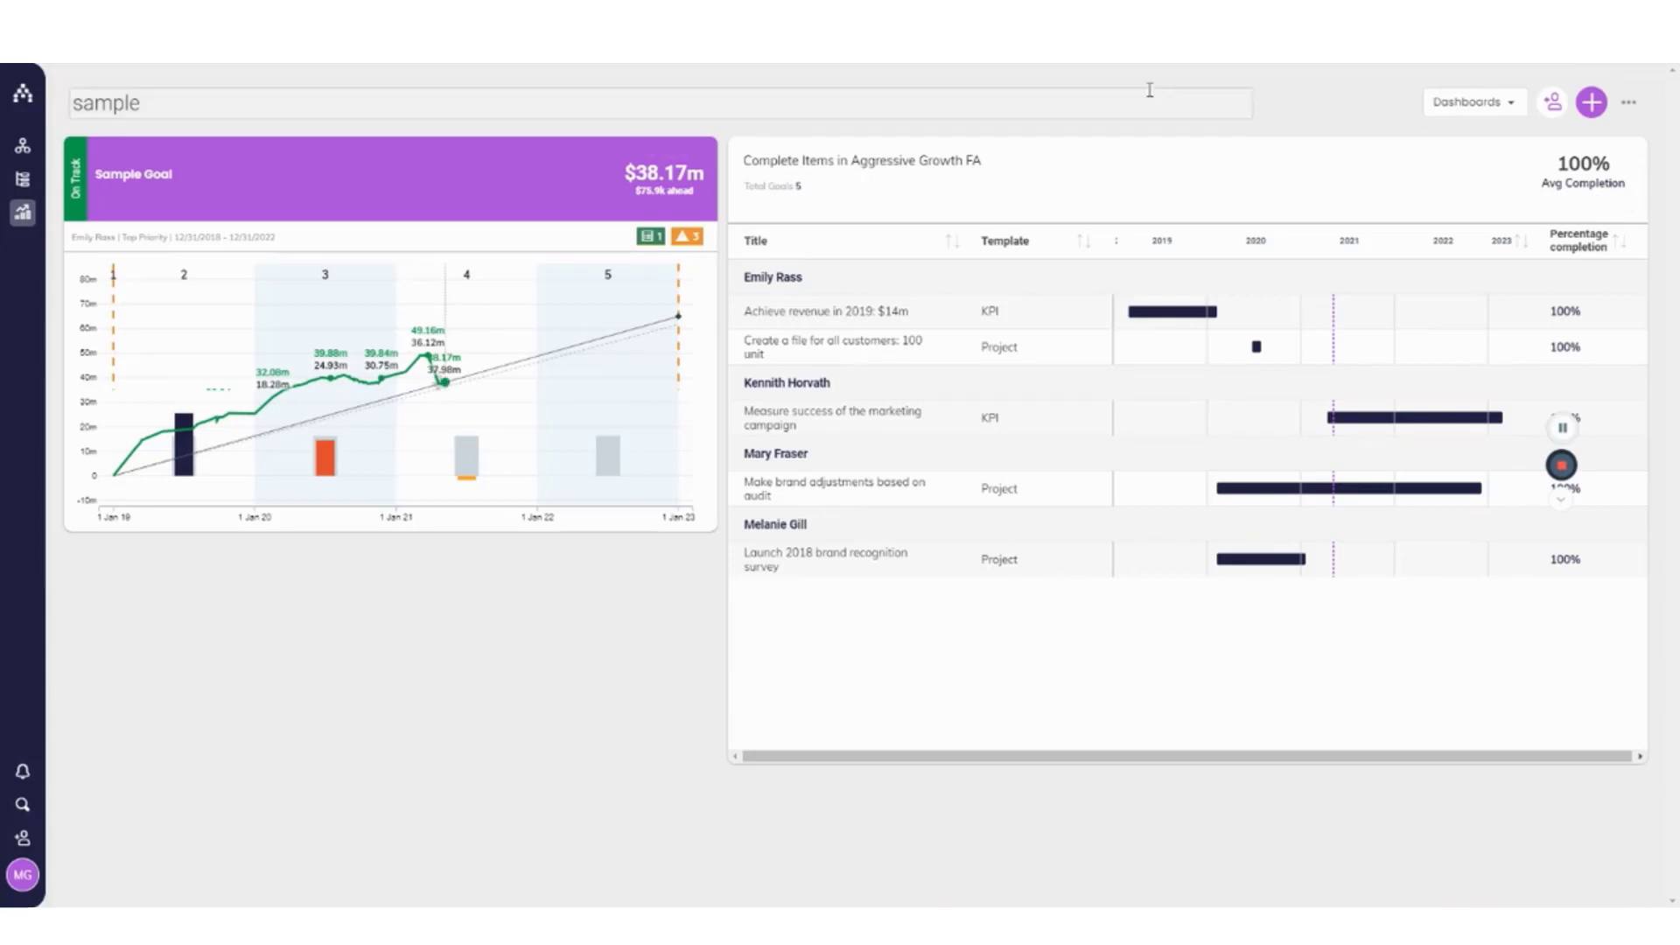
- Show the pages available in the Track section
{"action": "left_click", "coordinate": [23, 212]}
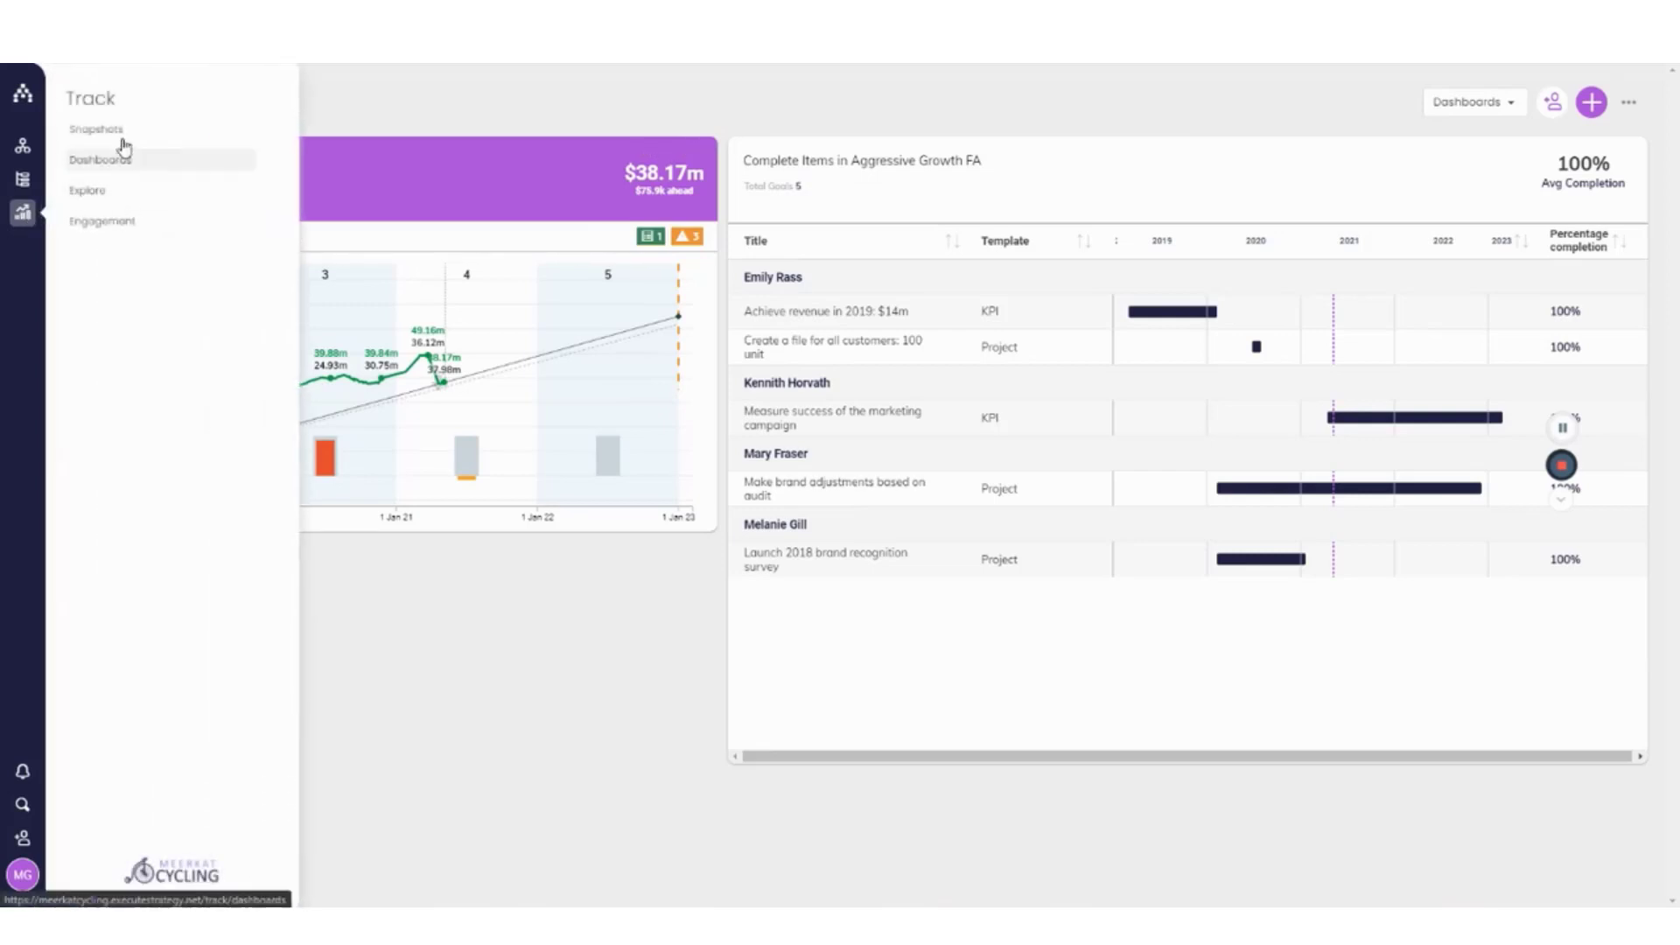